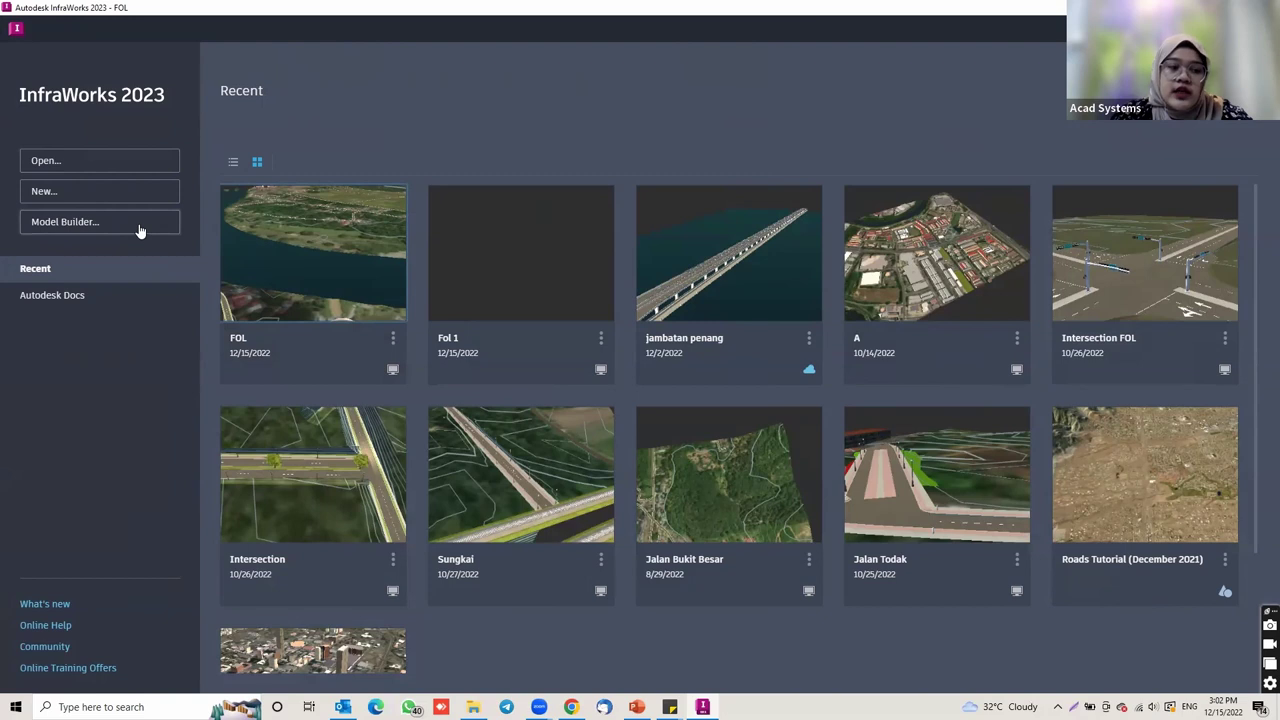
# Step: Open Model Builder and look over the map of Peninsular Malaysia around Ipoh and Kampar
pyautogui.click(139, 222)
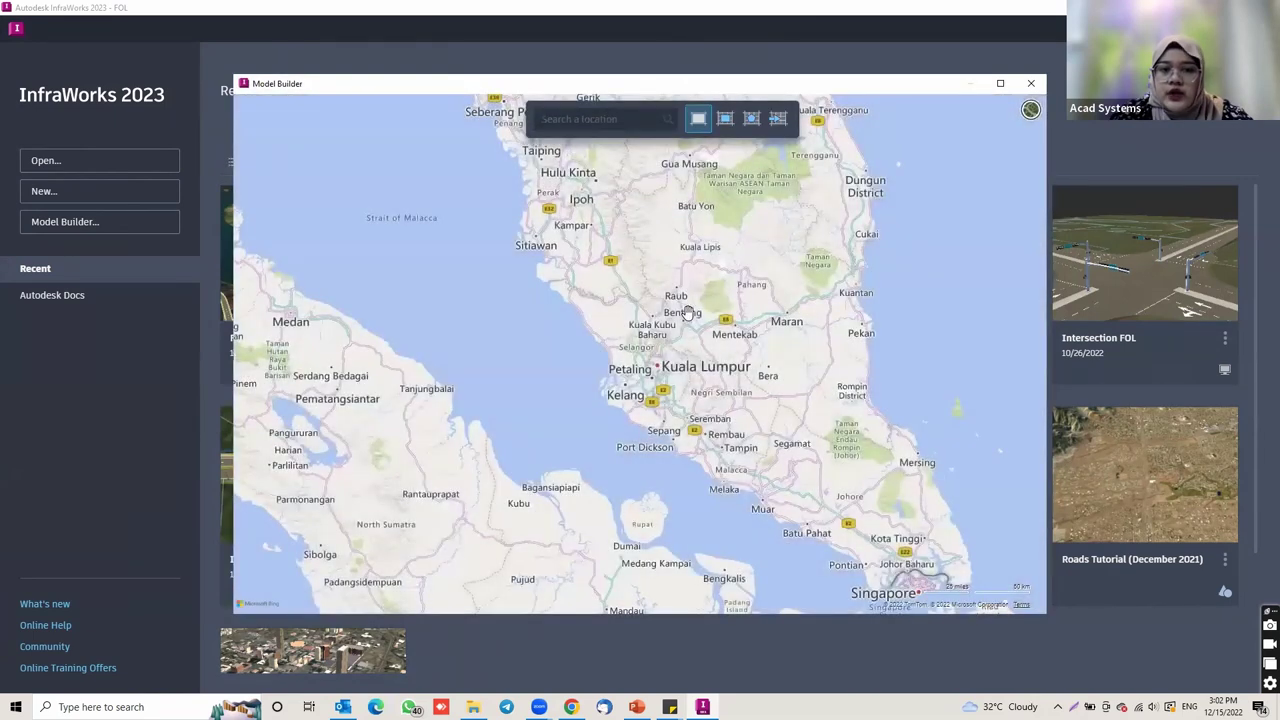
pyautogui.moveTo(586, 309); pyautogui.dragTo(569, 328)
pyautogui.moveTo(527, 279); pyautogui.dragTo(500, 296)
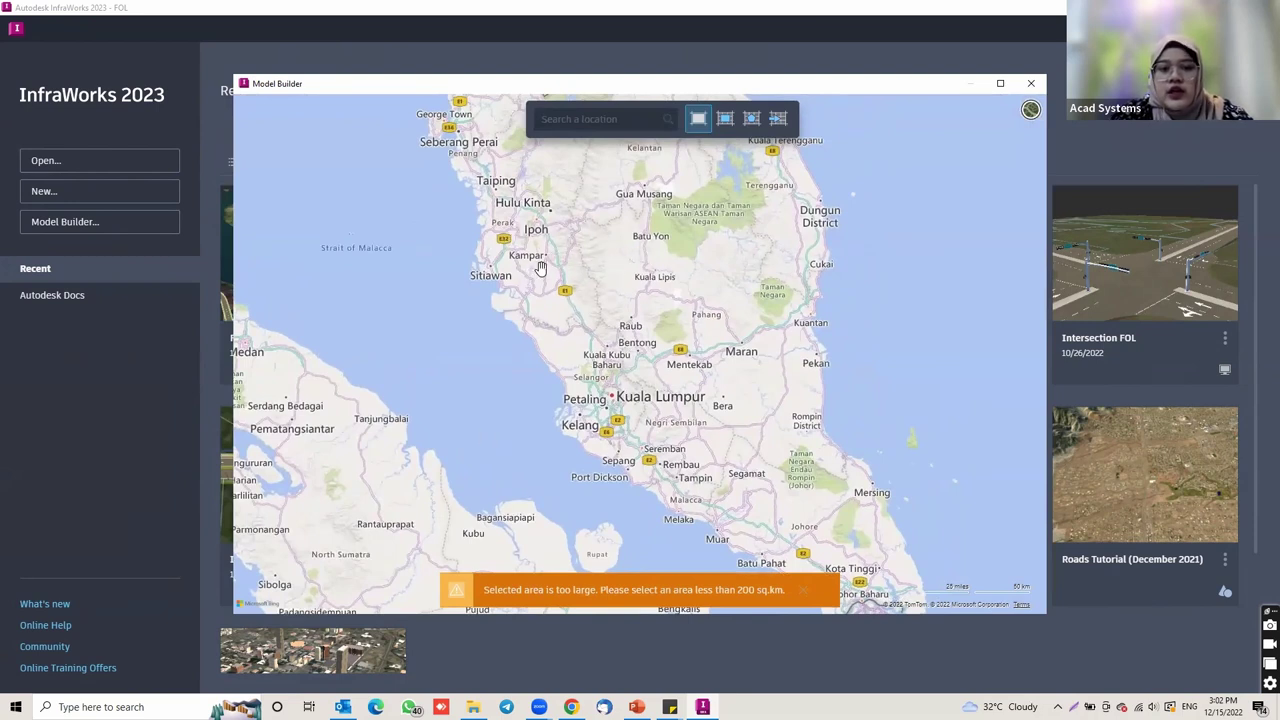
pyautogui.scroll(5, 540, 268)
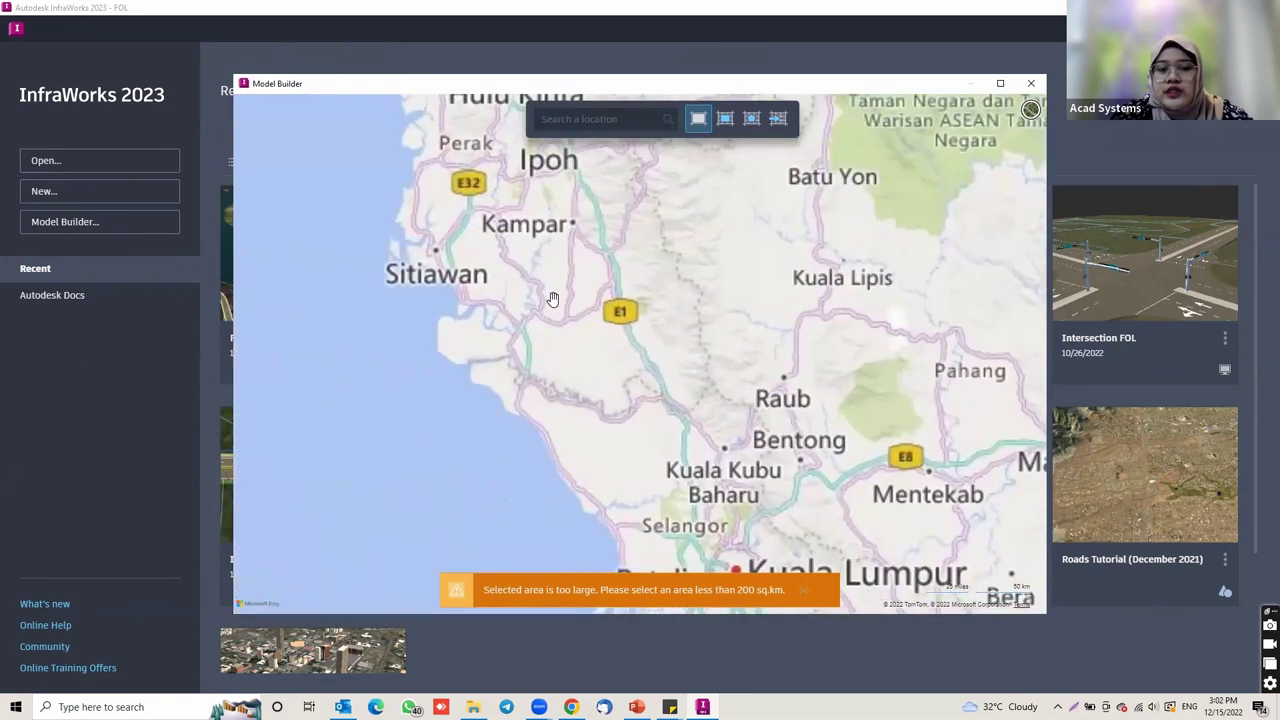
pyautogui.scroll(3, 552, 299)
pyautogui.moveTo(578, 208); pyautogui.dragTo(494, 283)
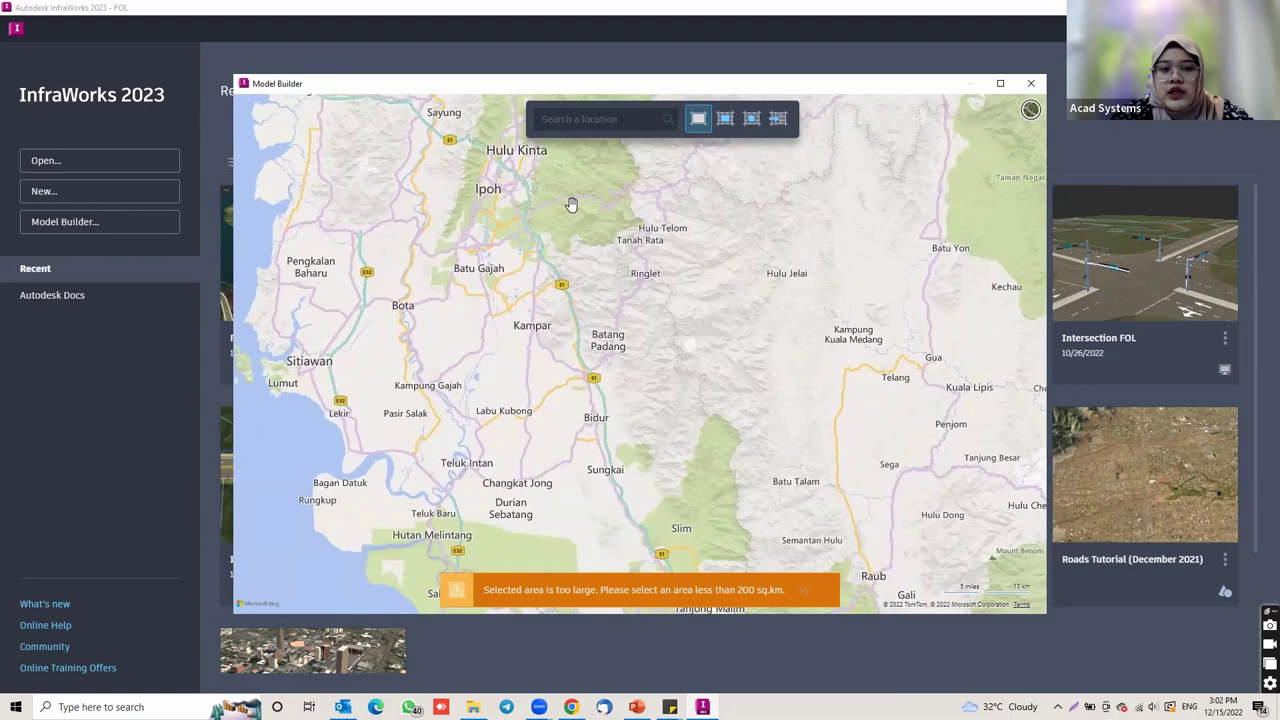
pyautogui.scroll(3, 540, 215)
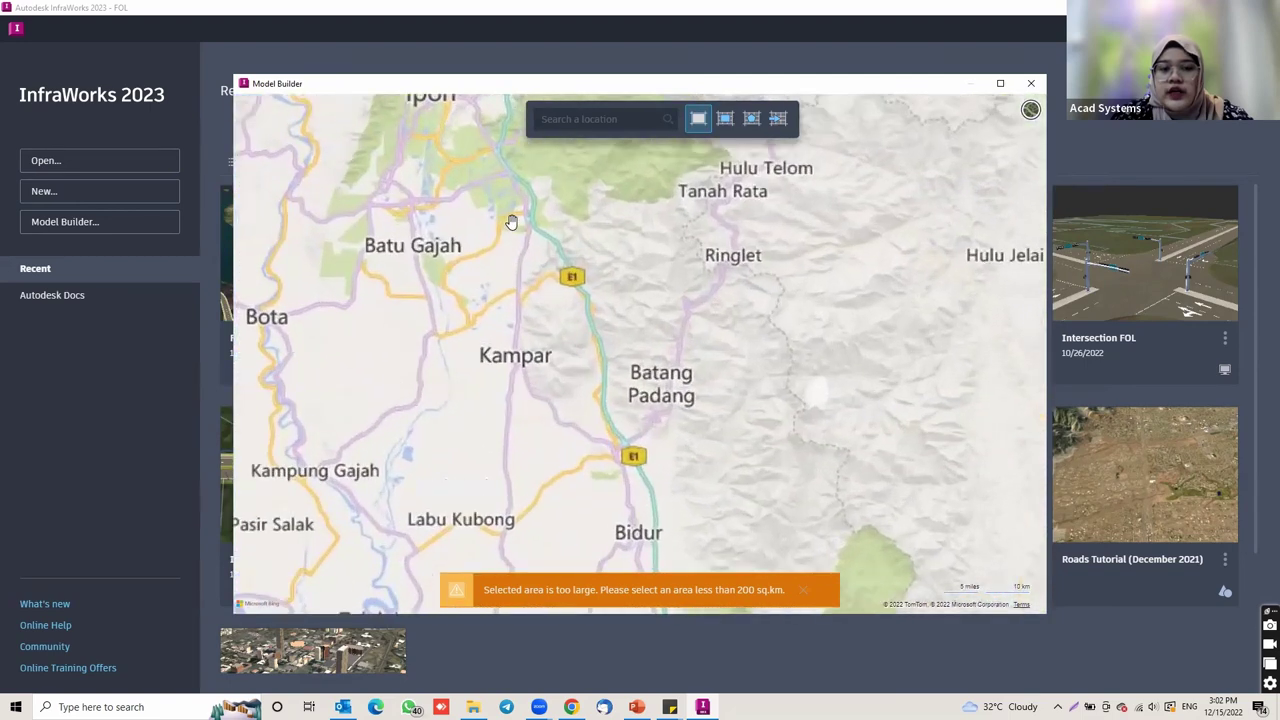
pyautogui.scroll(3, 511, 221)
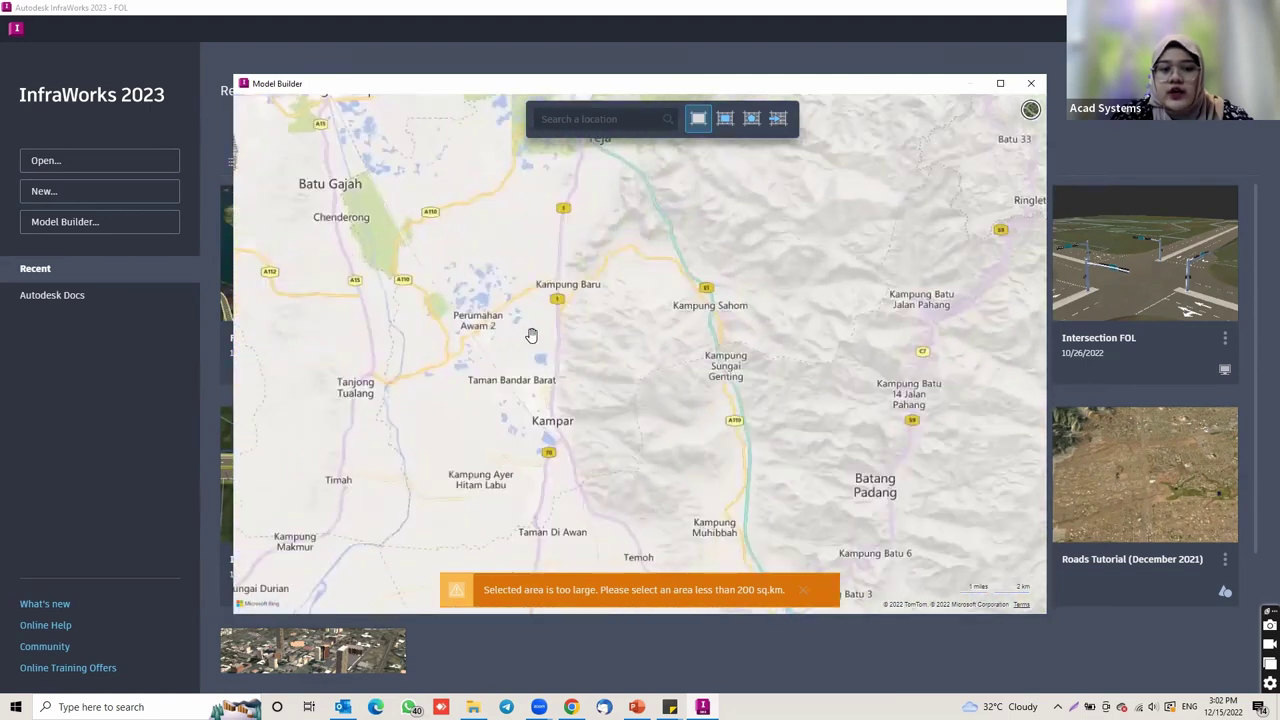
pyautogui.scroll(-5, 531, 335)
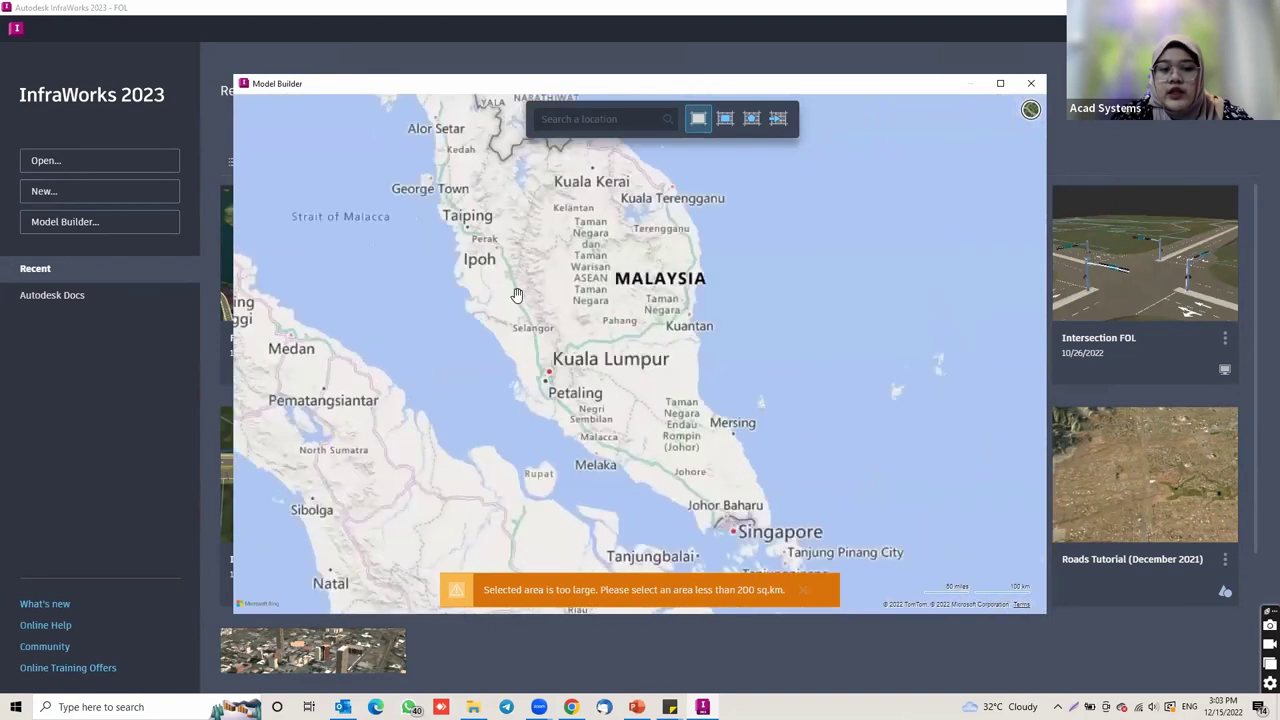
pyautogui.scroll(4, 517, 295)
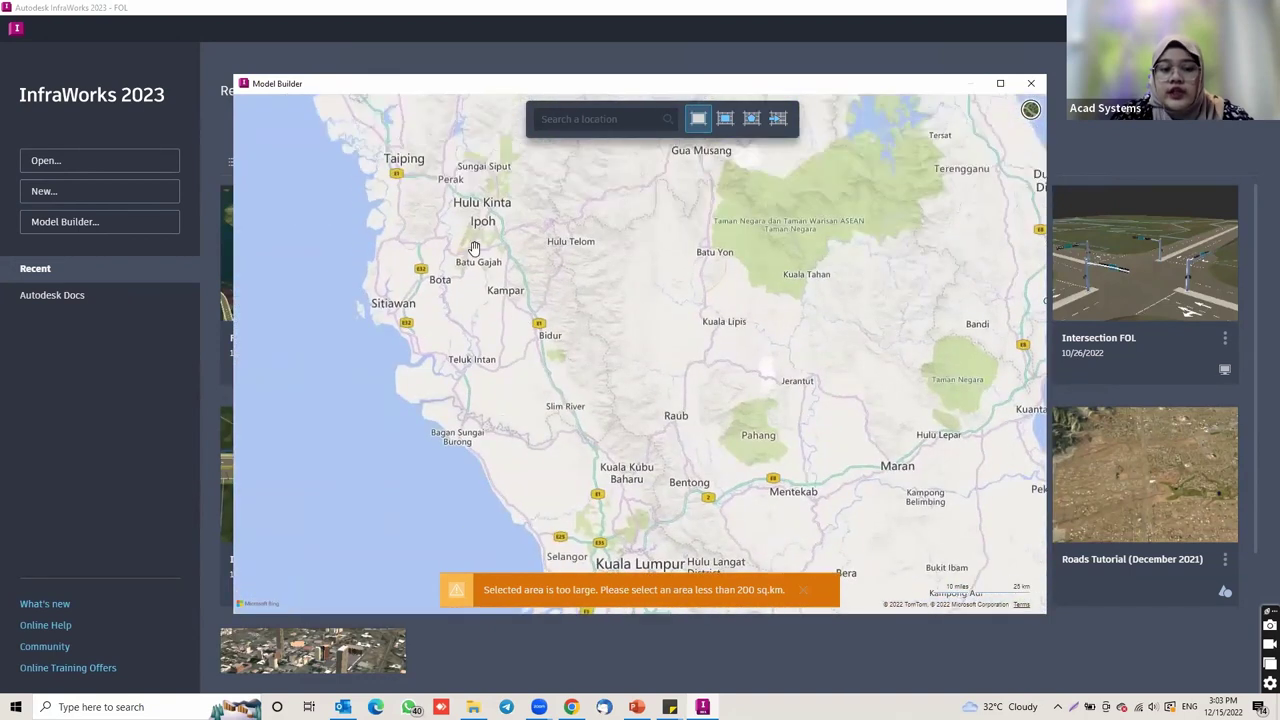
# Step: Search for Kuala Kangsar, Perak, and go to that location on the map
pyautogui.click(578, 122)
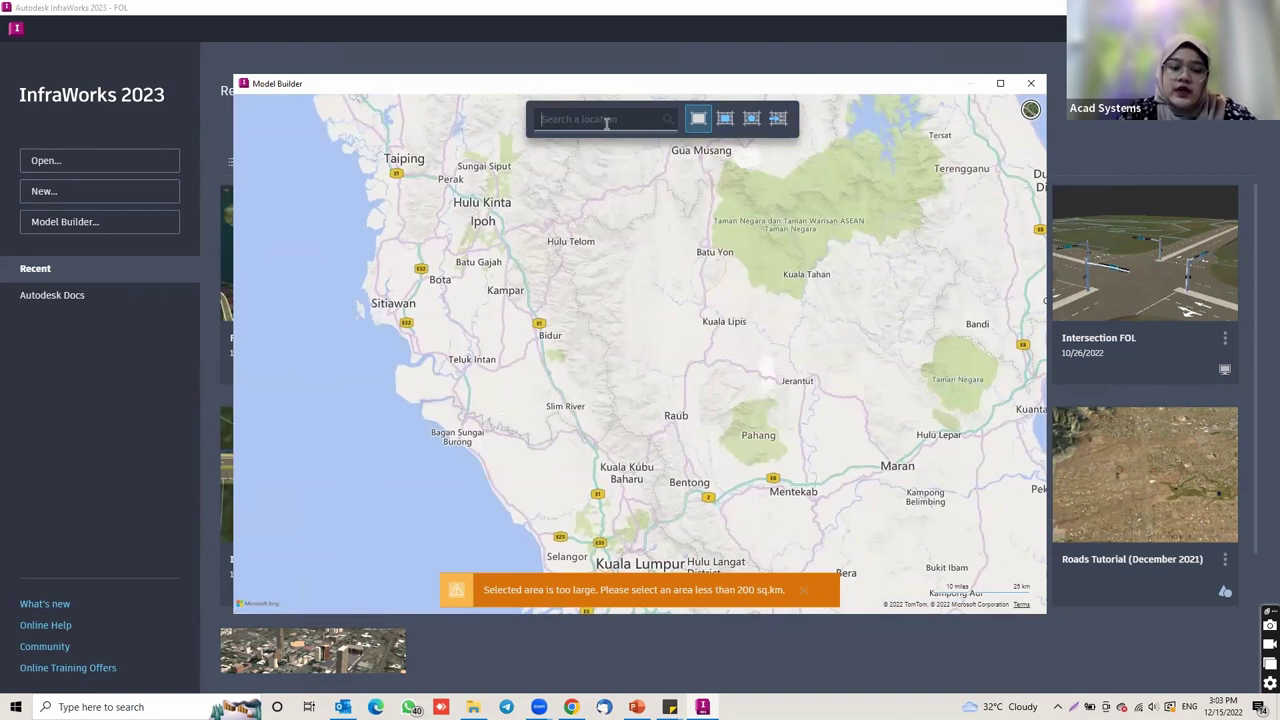
pyautogui.write('ka')
pyautogui.press('BackSpace')
pyautogui.write('uala')
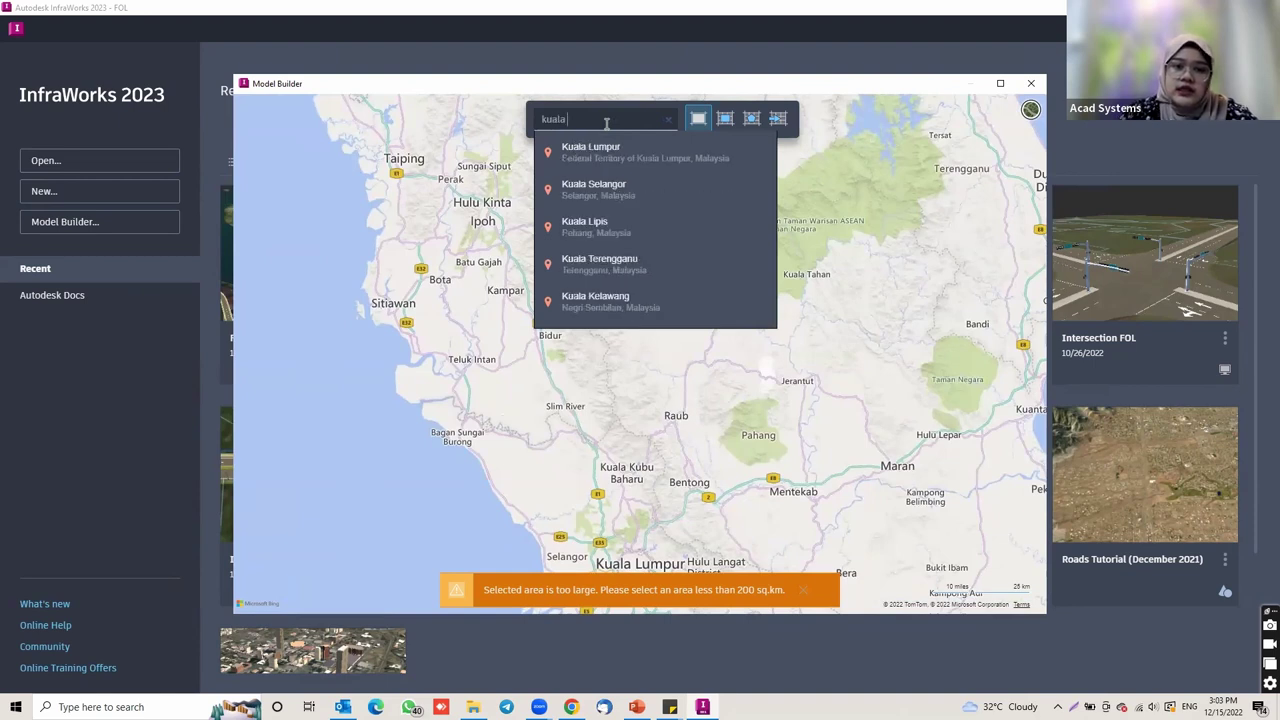
pyautogui.write(' se')
pyautogui.press('BackSpace')
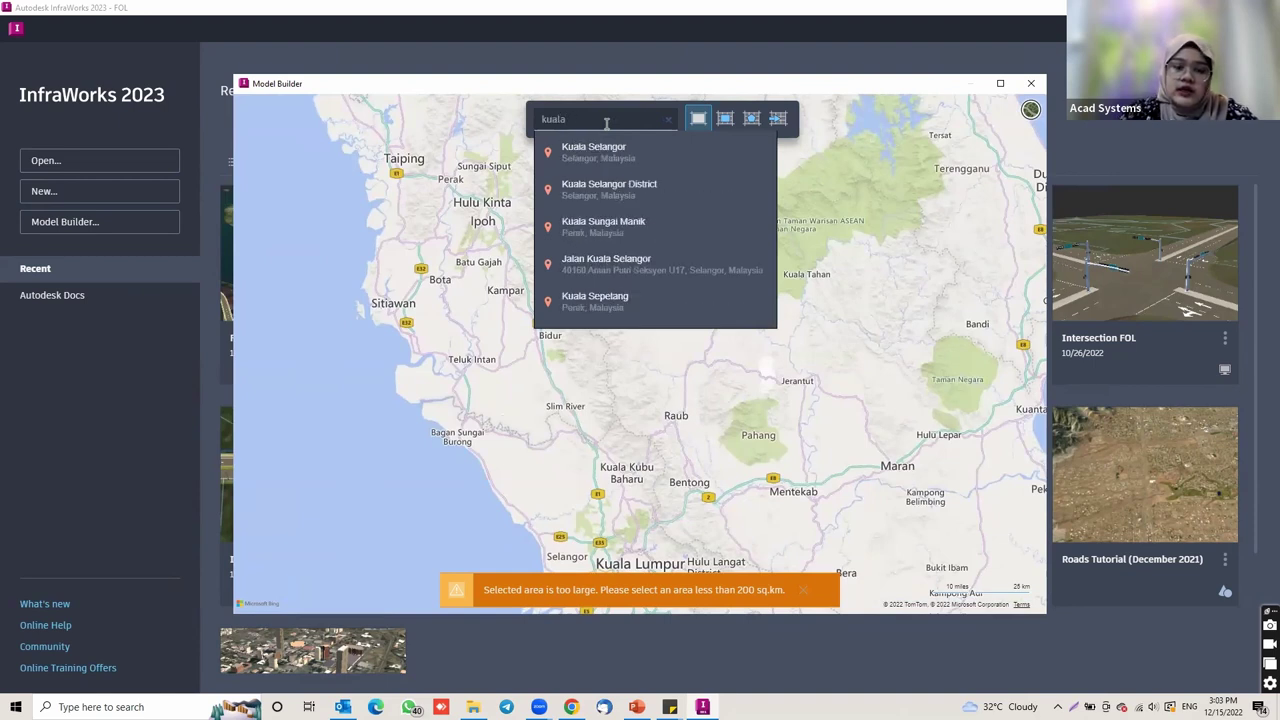
pyautogui.write('kangsa')
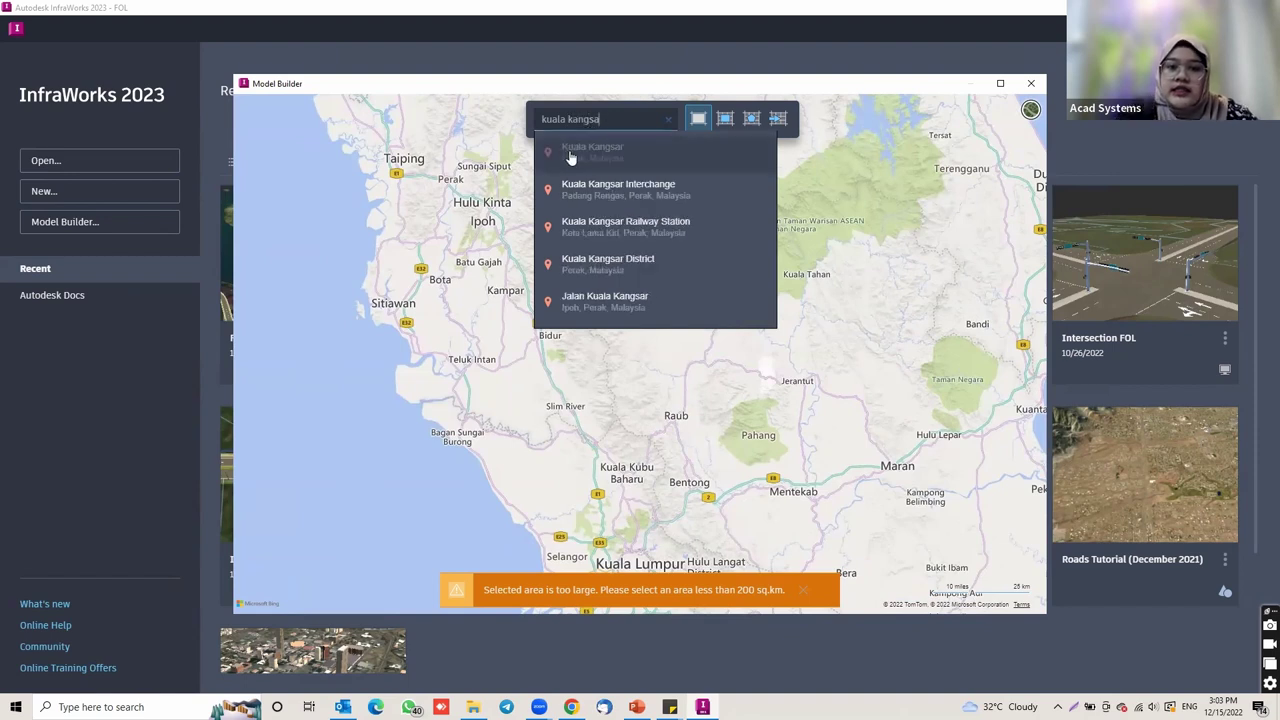
pyautogui.click(590, 150)
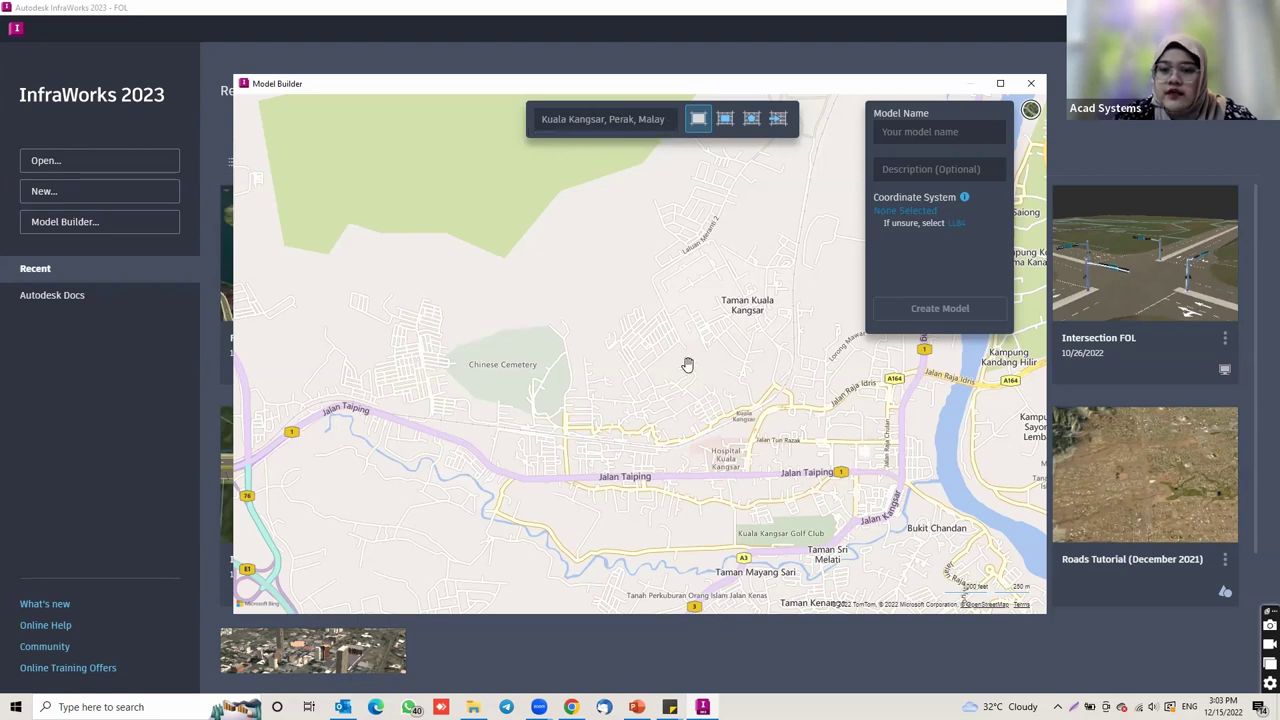
# Step: Draw a rectangular model area of about 1.15 sq km across the river north of Jalan Istana, just before the river's bend
pyautogui.moveTo(686, 364); pyautogui.dragTo(551, 362)
pyautogui.moveTo(723, 315); pyautogui.dragTo(650, 298)
pyautogui.moveTo(677, 344); pyautogui.dragTo(621, 340)
pyautogui.moveTo(582, 295); pyautogui.dragTo(451, 337)
pyautogui.moveTo(672, 192); pyautogui.dragTo(647, 245)
pyautogui.moveTo(578, 288); pyautogui.dragTo(580, 375)
pyautogui.moveTo(548, 556)
pyautogui.mouseDown()
pyautogui.moveTo(607, 410)
pyautogui.moveTo(500, 283)
pyautogui.mouseUp()
pyautogui.moveTo(619, 394)
pyautogui.mouseDown()
pyautogui.moveTo(443, 291)
pyautogui.moveTo(680, 343)
pyautogui.moveTo(700, 314)
pyautogui.moveTo(646, 317)
pyautogui.moveTo(586, 257)
pyautogui.moveTo(643, 238)
pyautogui.moveTo(633, 261)
pyautogui.mouseUp()
pyautogui.scroll(2, 633, 261)
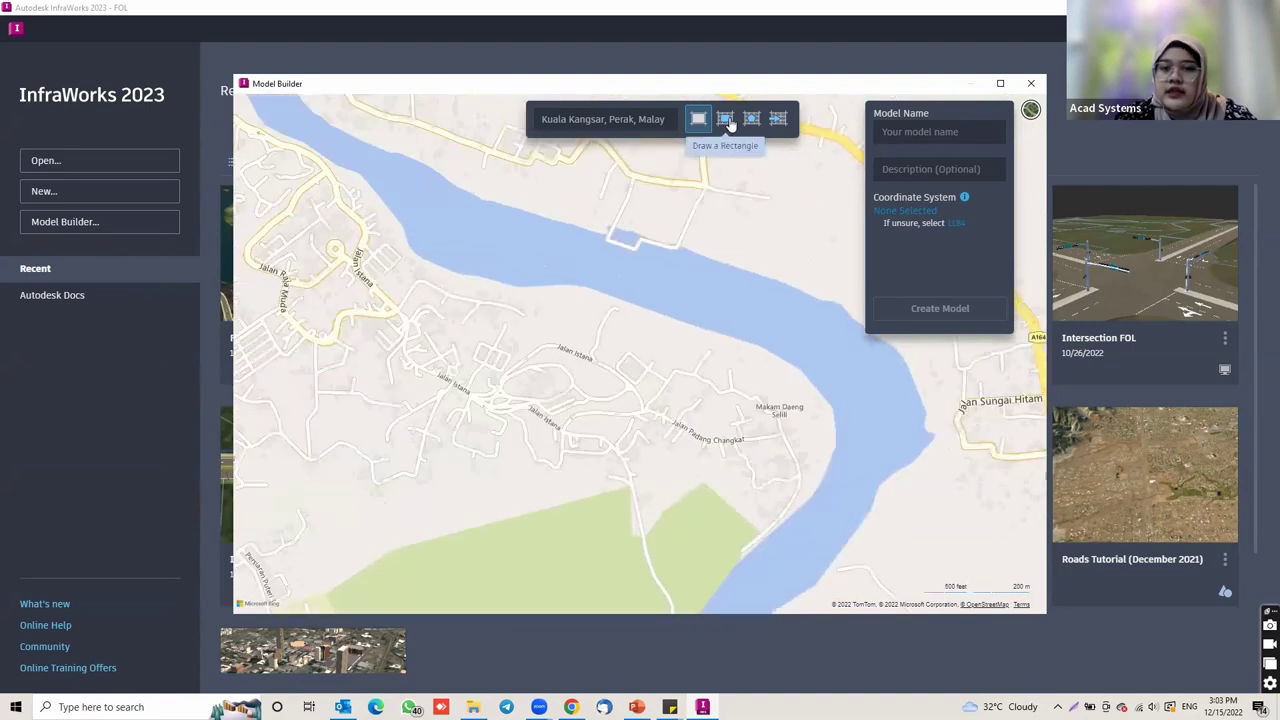
pyautogui.click(725, 119)
pyautogui.moveTo(409, 150); pyautogui.dragTo(797, 364)
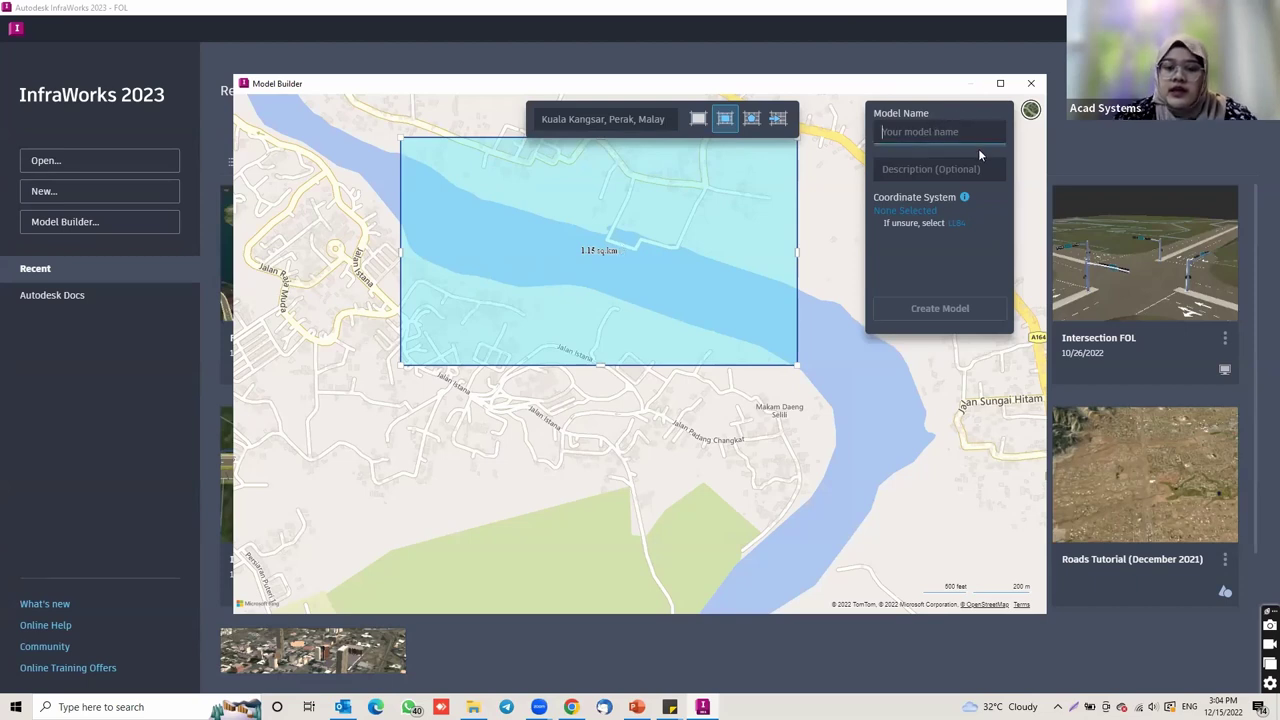
# Step: Name the model Bridge 1 and set its coordinate system to LL84
pyautogui.write('Brid')
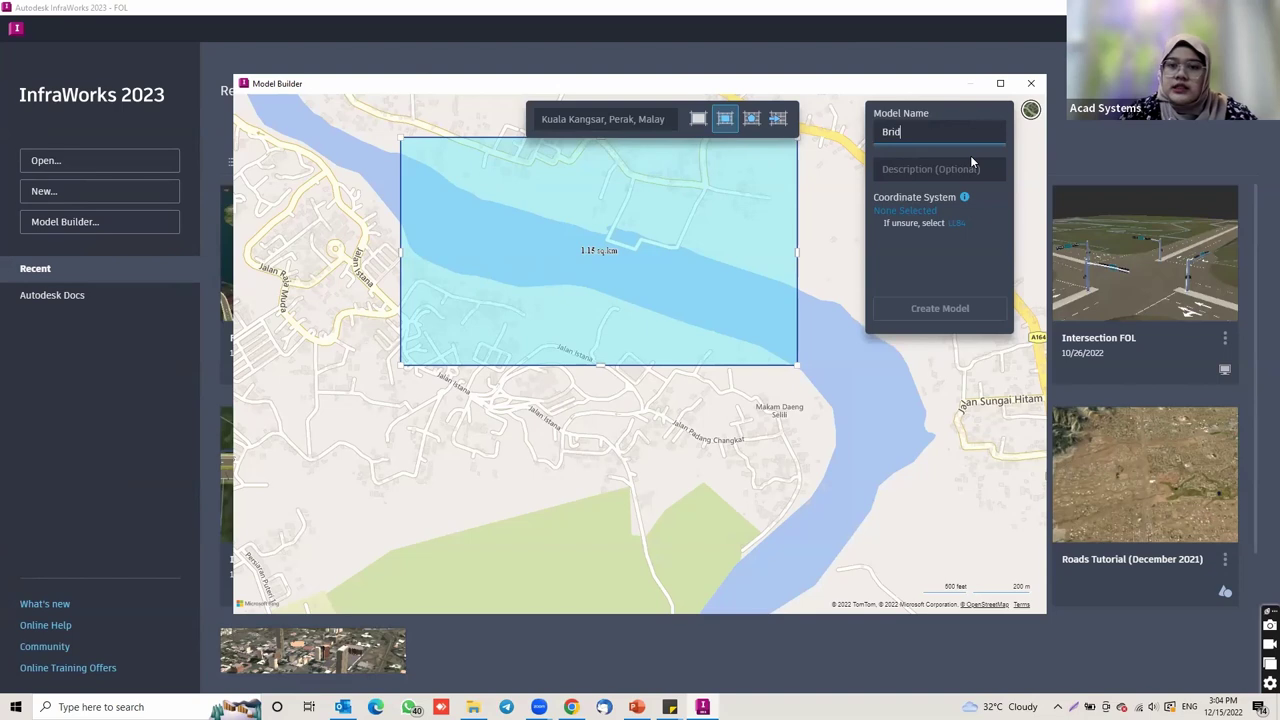
pyautogui.write('ge 1')
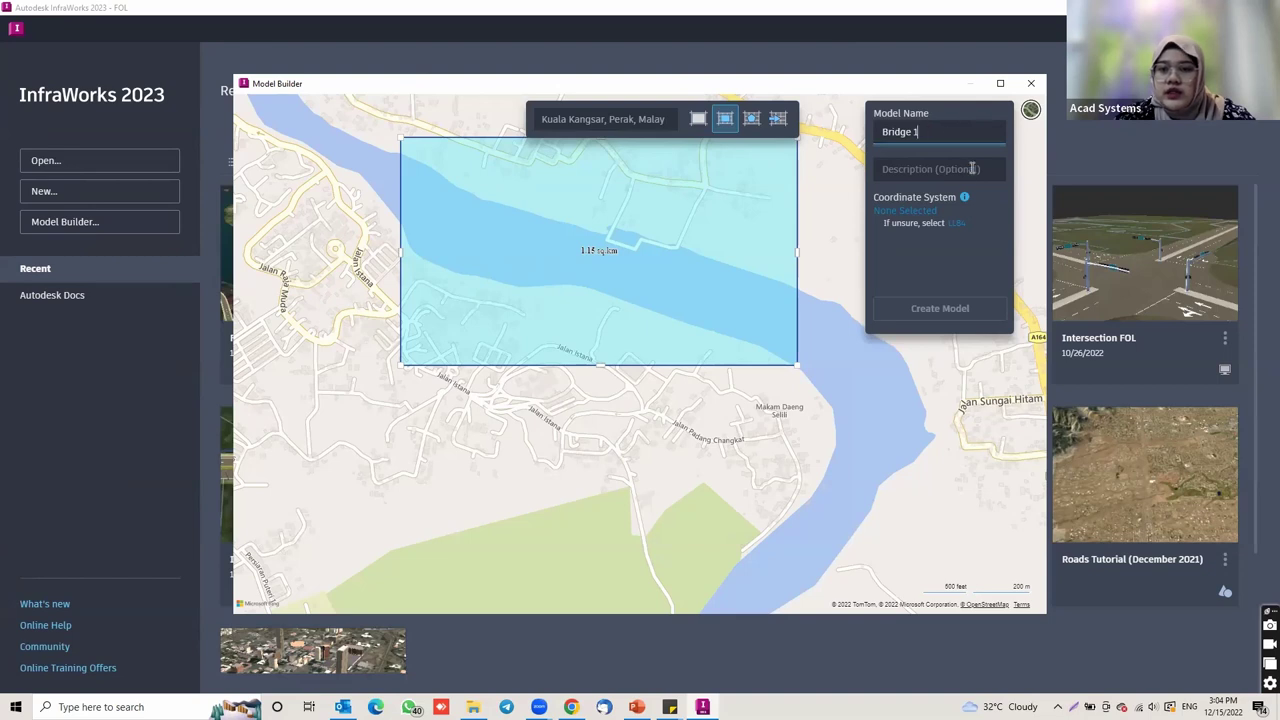
pyautogui.click(931, 168)
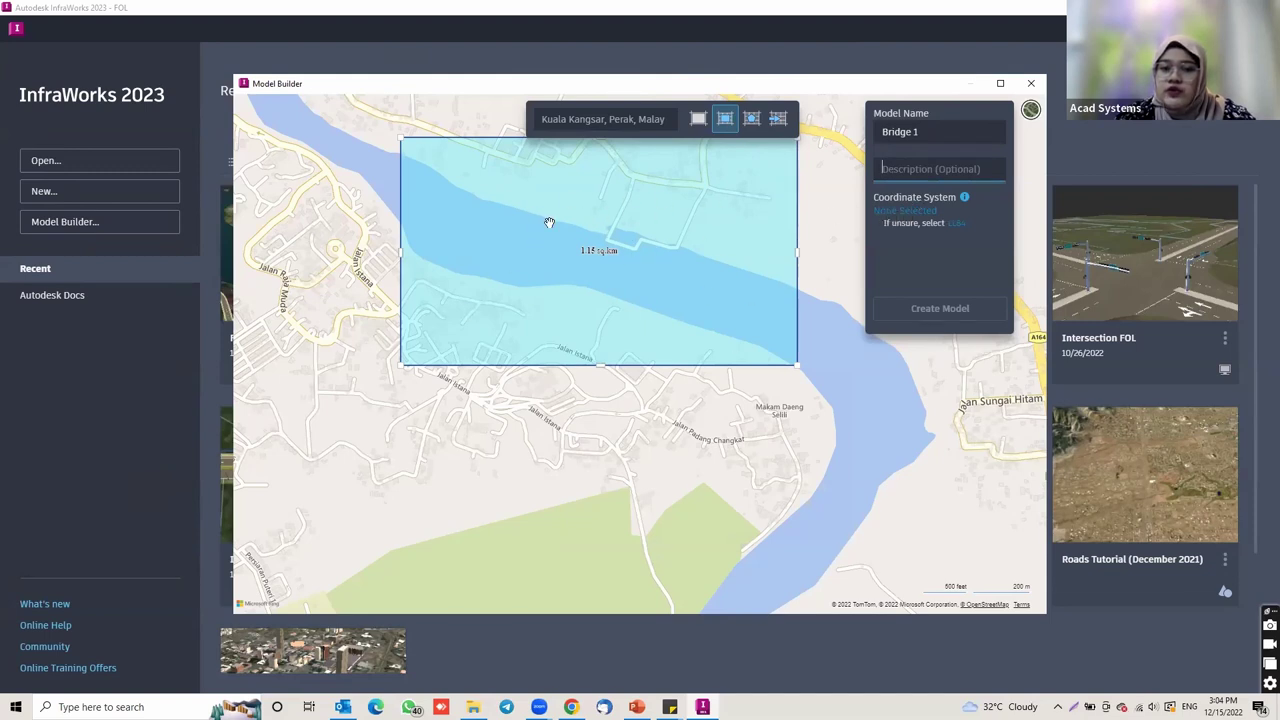
pyautogui.moveTo(950, 230)
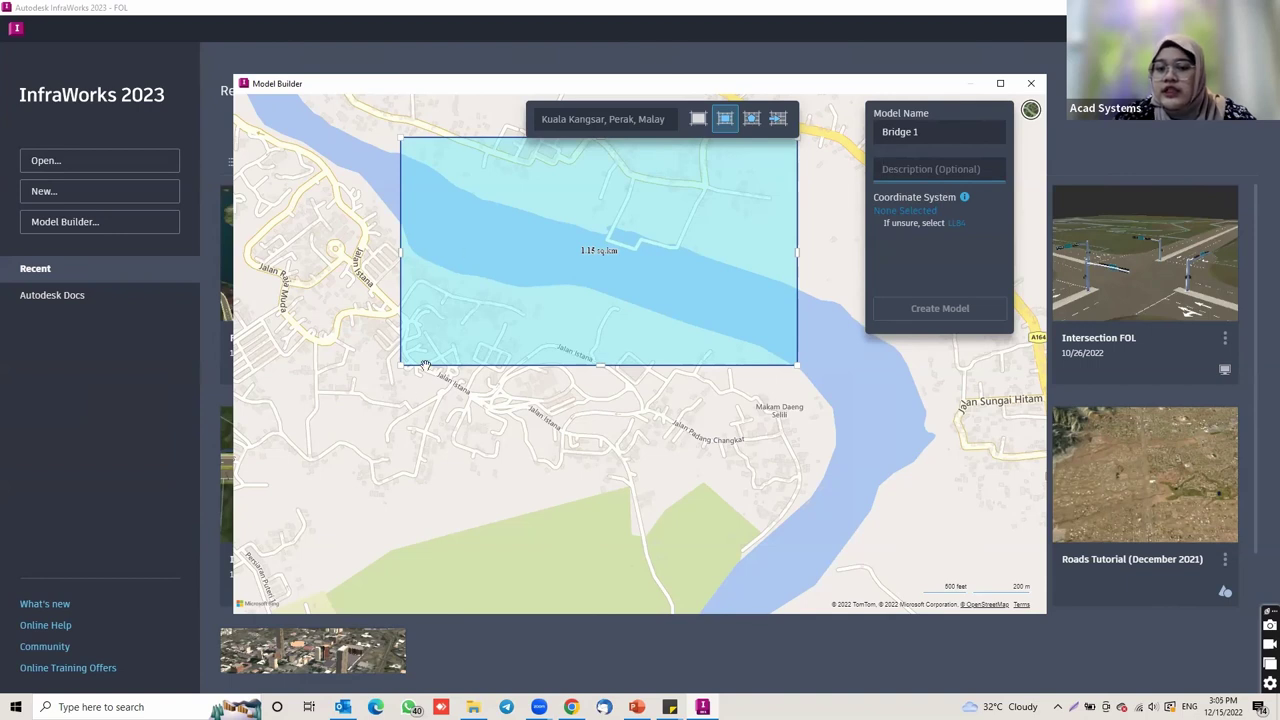
pyautogui.click(954, 226)
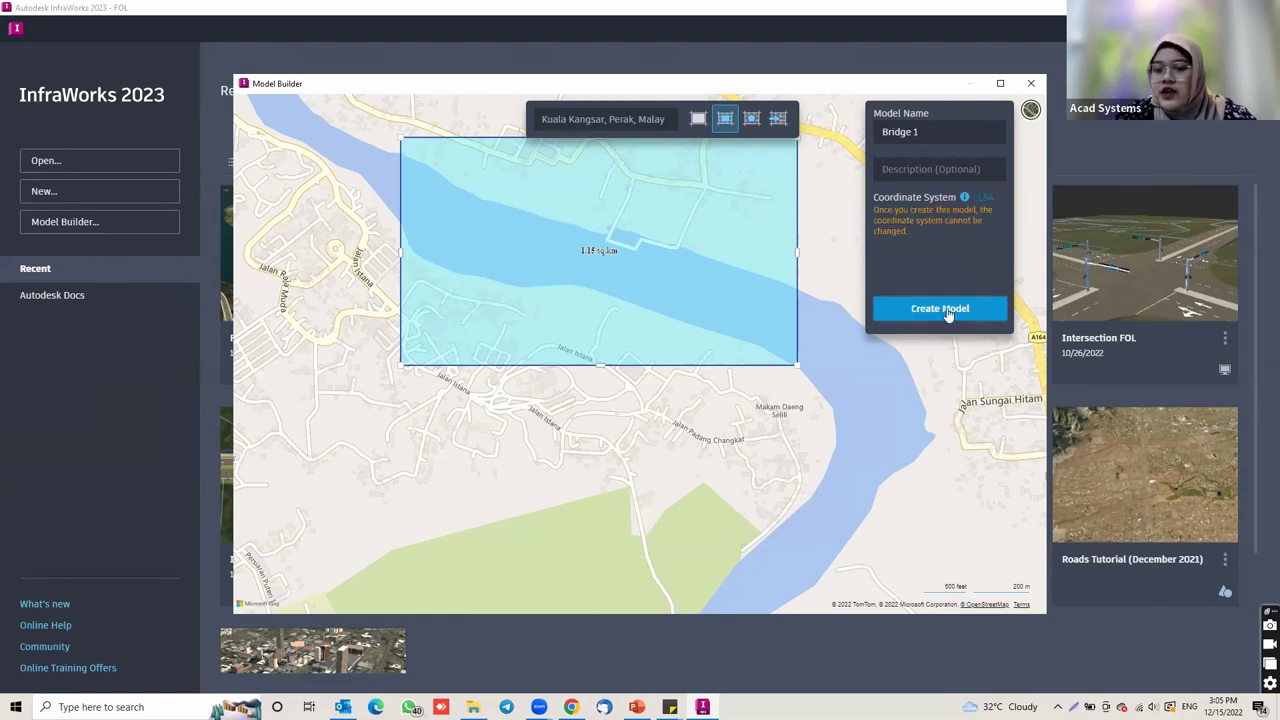
# Step: Create the model, acknowledge the preparation notice and close Model Builder
pyautogui.click(952, 311)
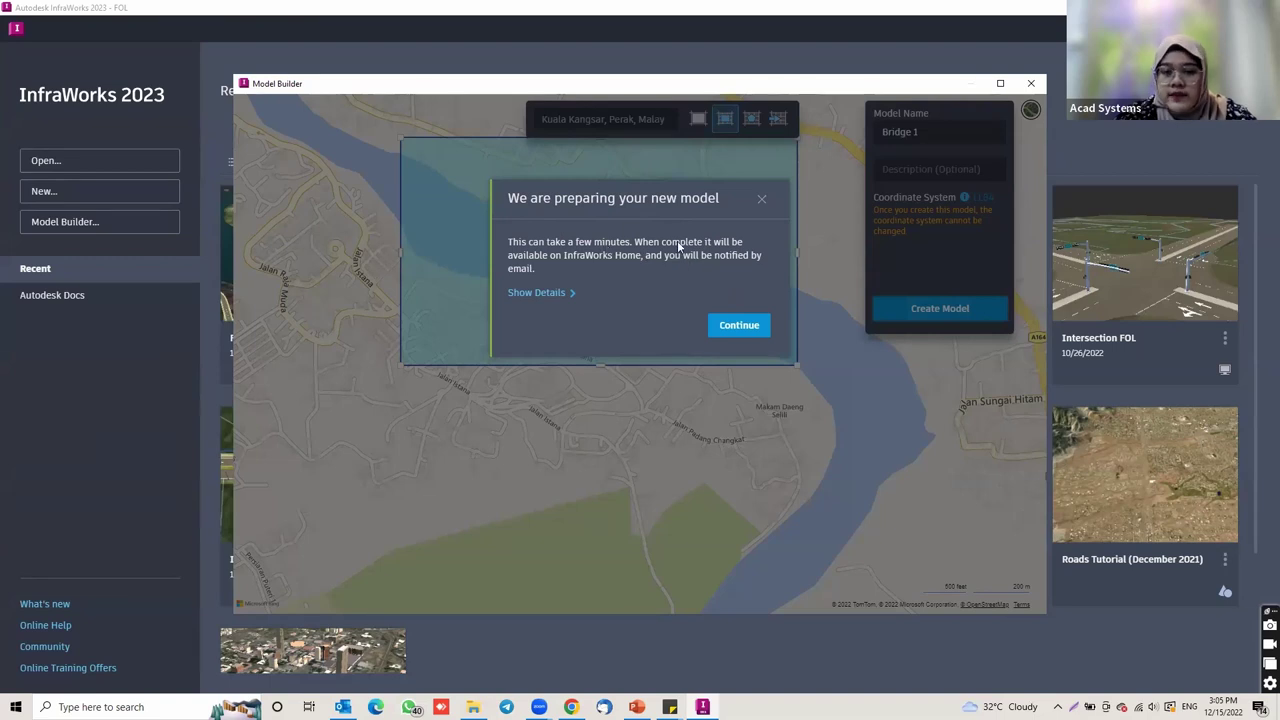
pyautogui.click(739, 325)
pyautogui.click(1031, 86)
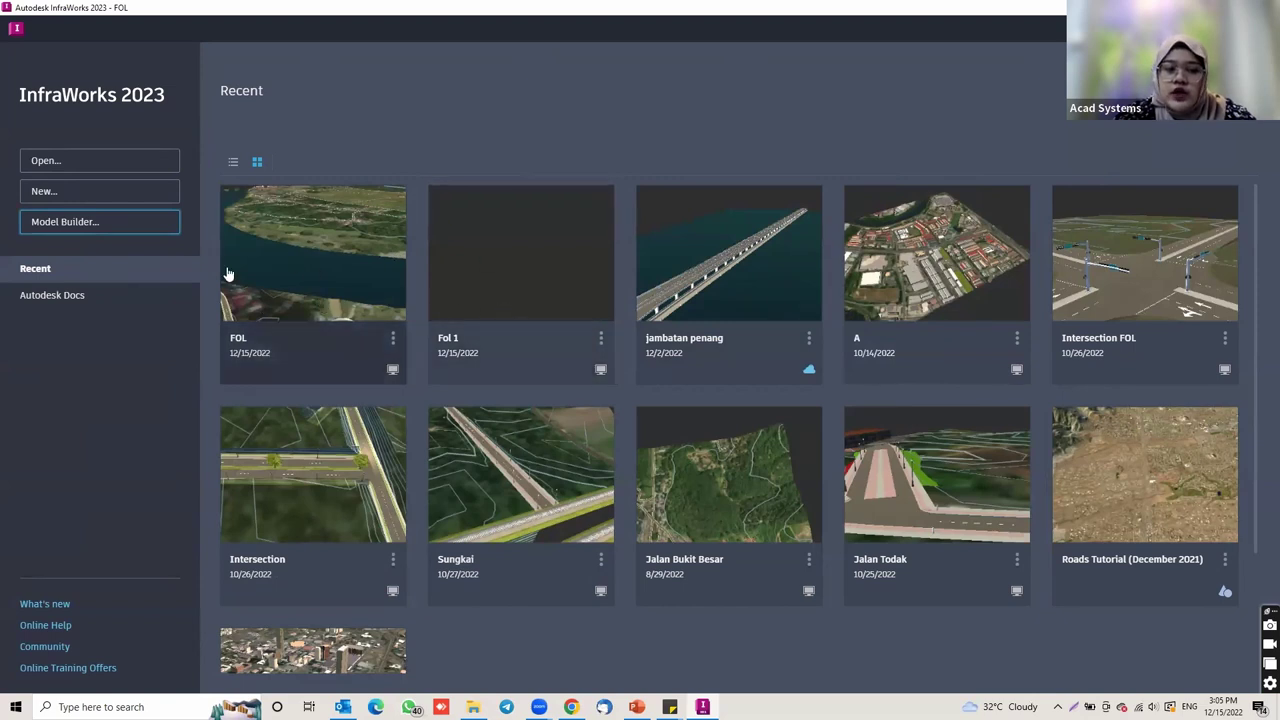
# Step: Open the recent FOL model and examine the river, its islands and the roads along both banks
pyautogui.click(341, 271)
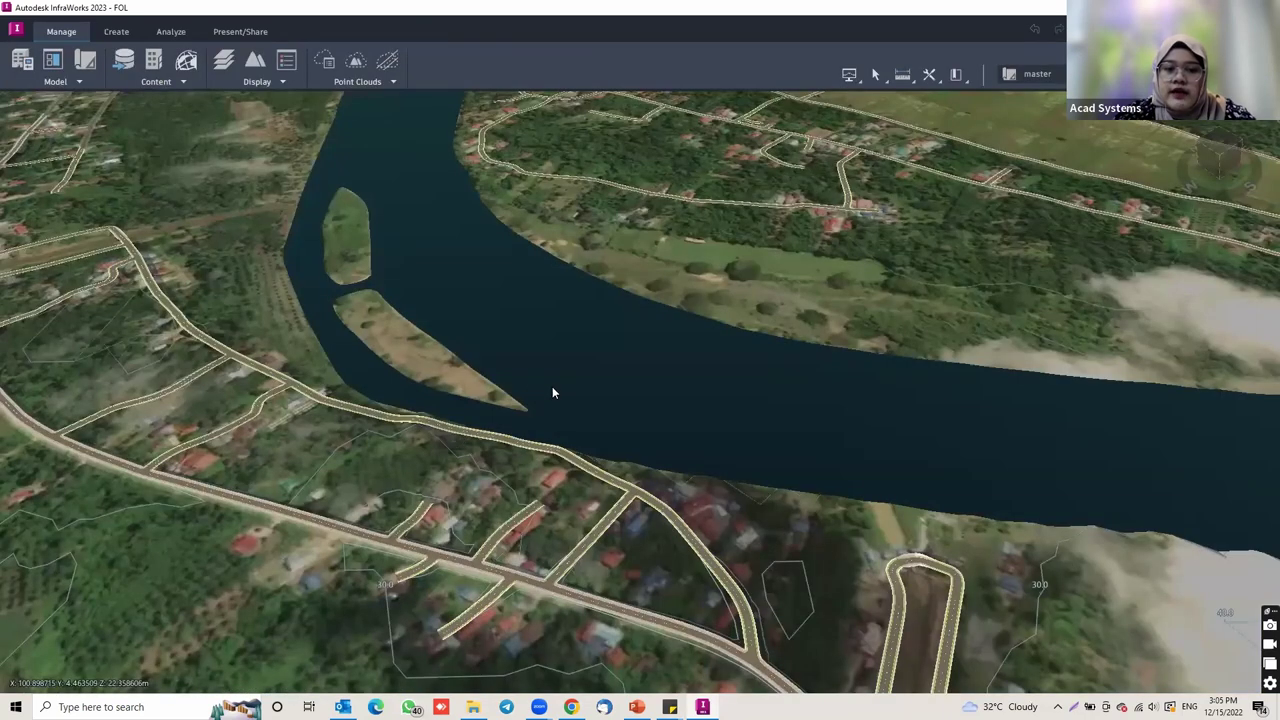
pyautogui.scroll(-1, 461, 420)
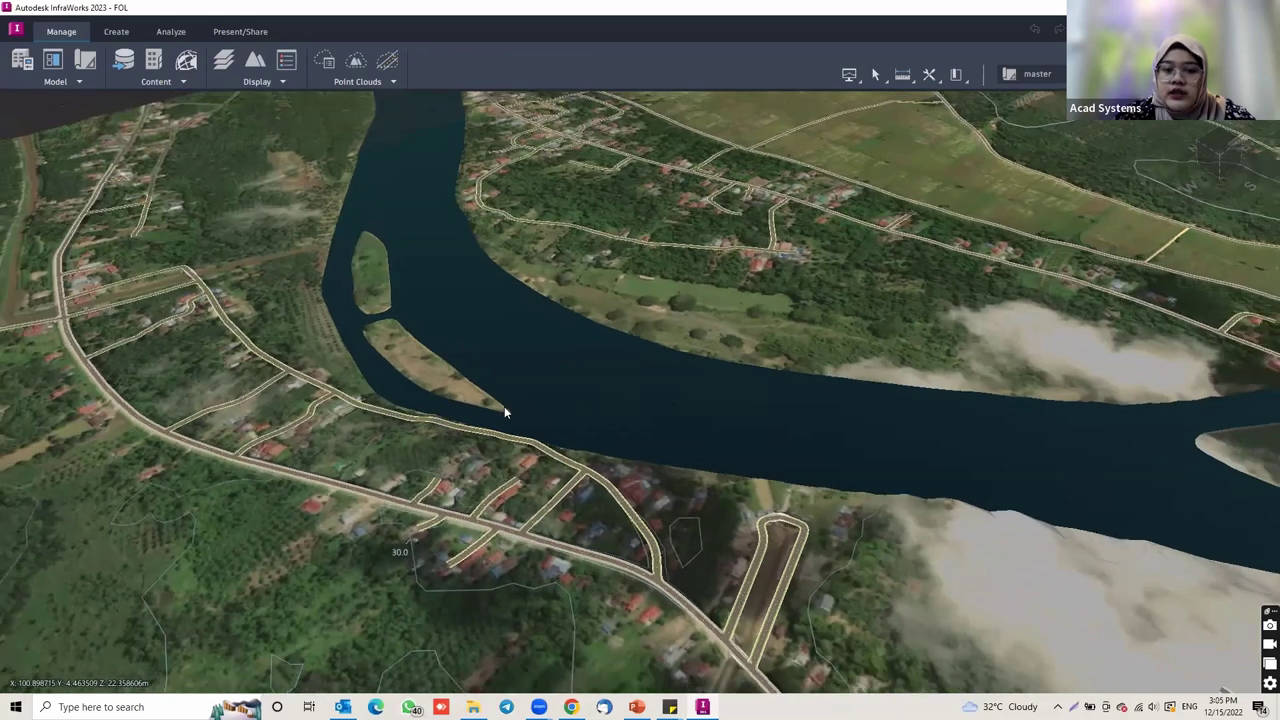
pyautogui.moveTo(713, 411); pyautogui.dragTo(582, 401)
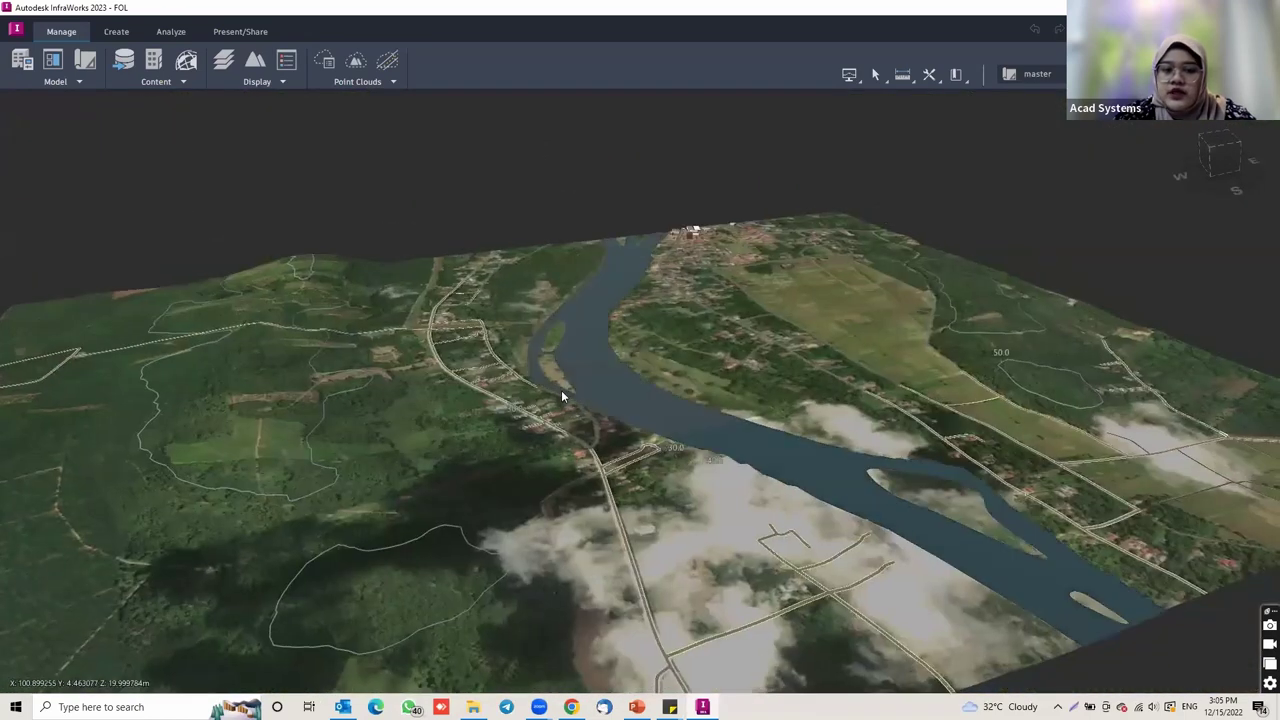
pyautogui.scroll(3, 717, 399)
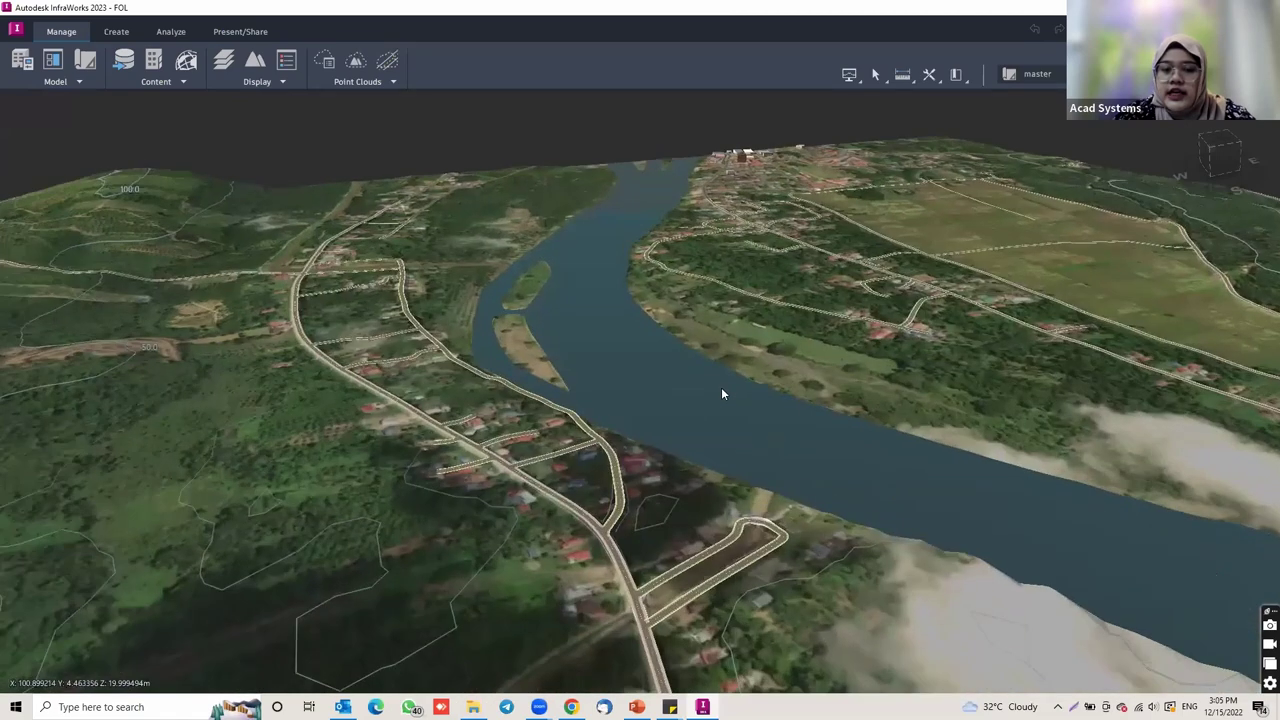
pyautogui.moveTo(732, 397); pyautogui.dragTo(786, 389)
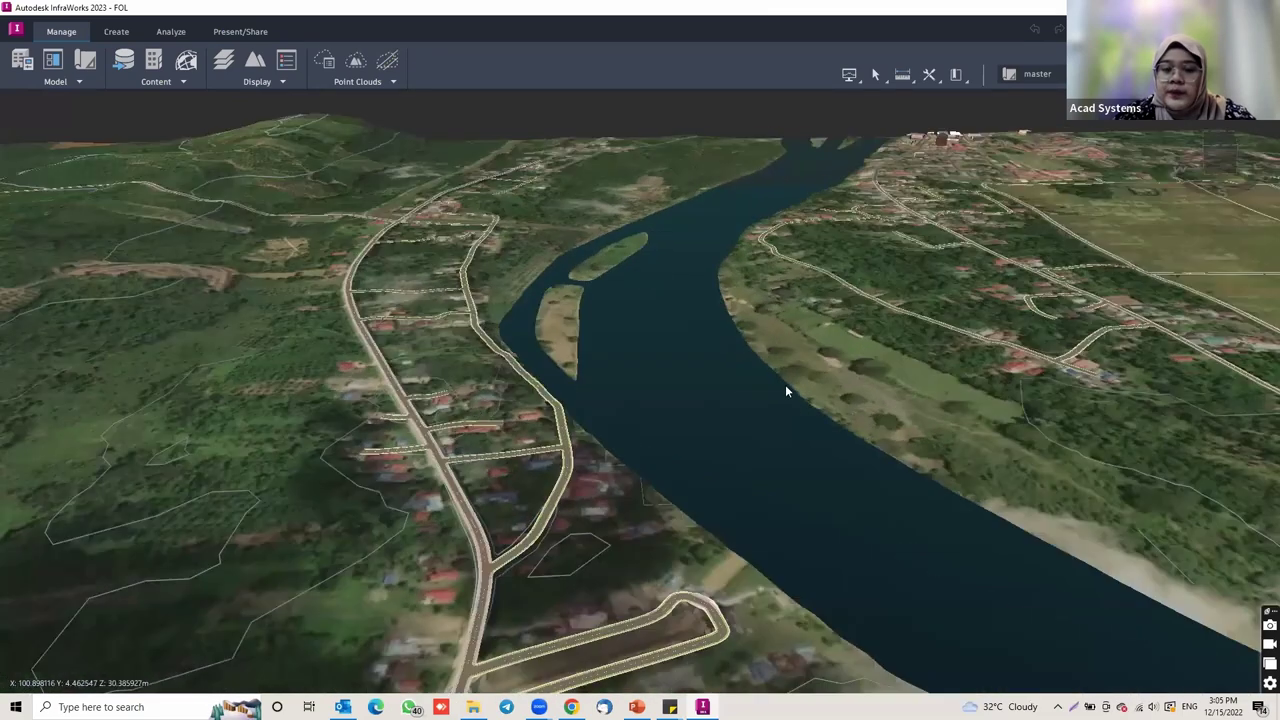
pyautogui.scroll(3, 849, 372)
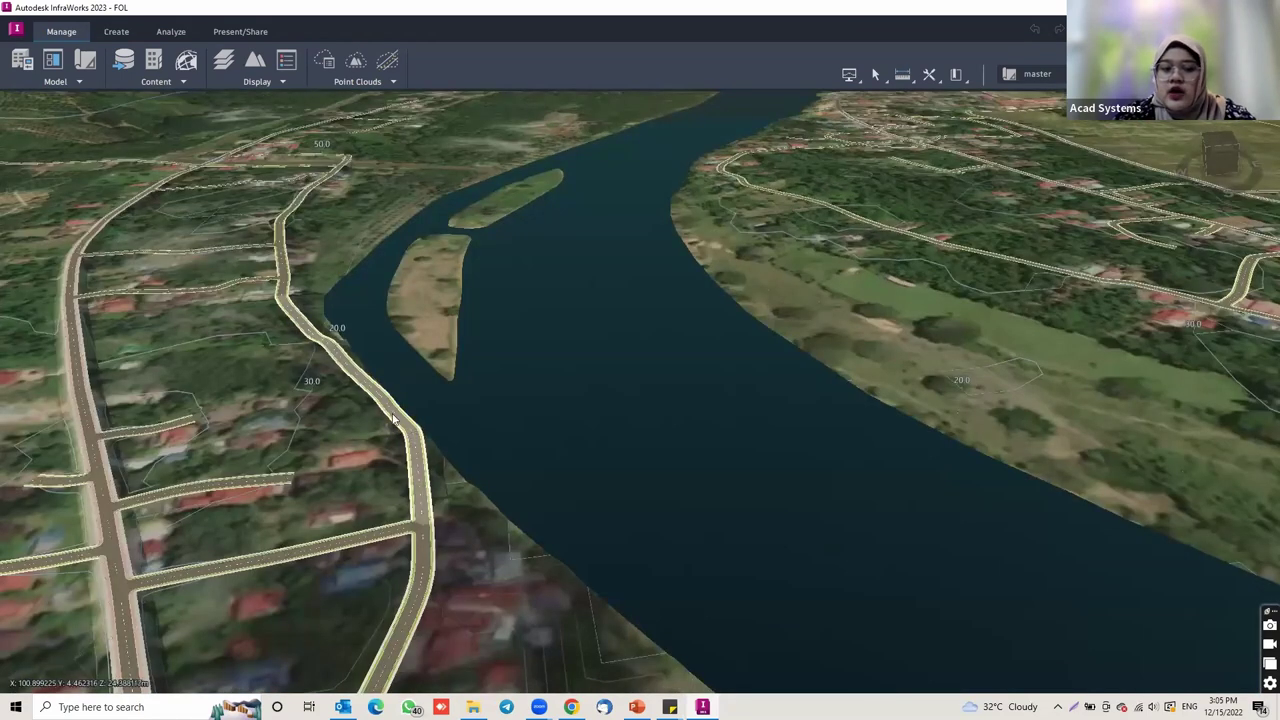
pyautogui.scroll(-3, 559, 421)
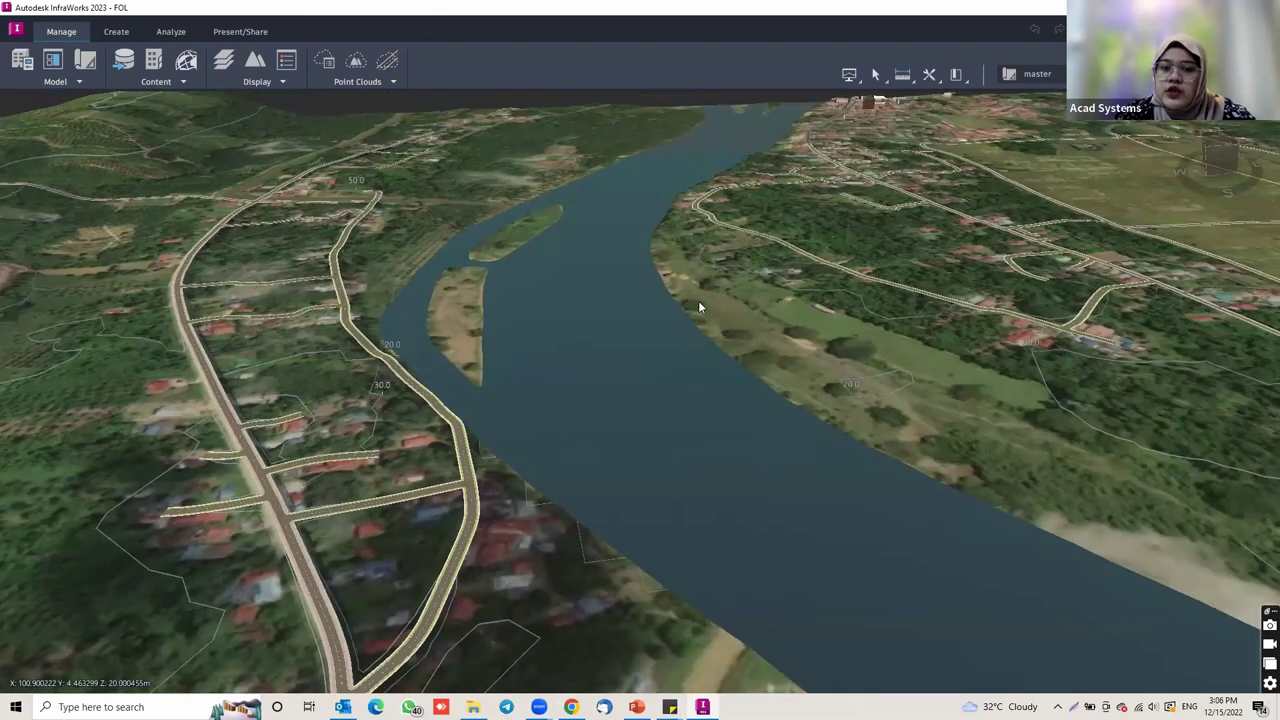
pyautogui.moveTo(805, 450); pyautogui.dragTo(834, 453)
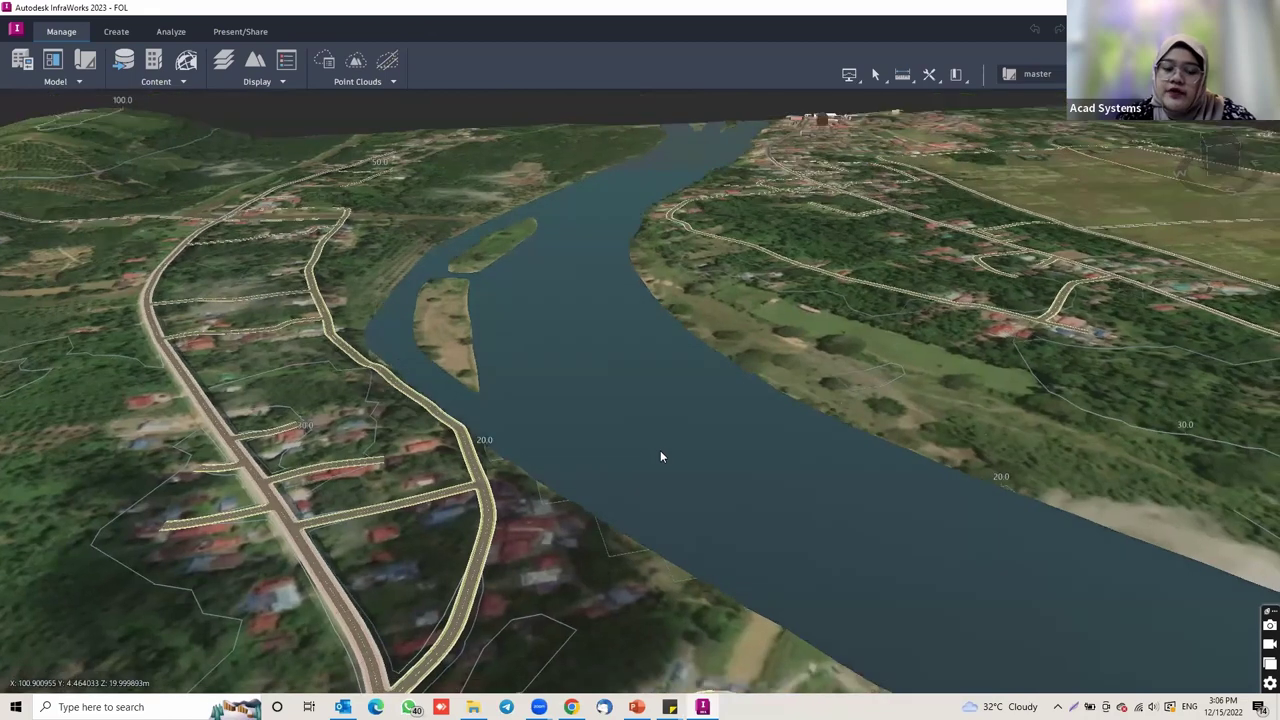
pyautogui.moveTo(619, 420); pyautogui.dragTo(669, 374)
pyautogui.moveTo(881, 156); pyautogui.dragTo(865, 174)
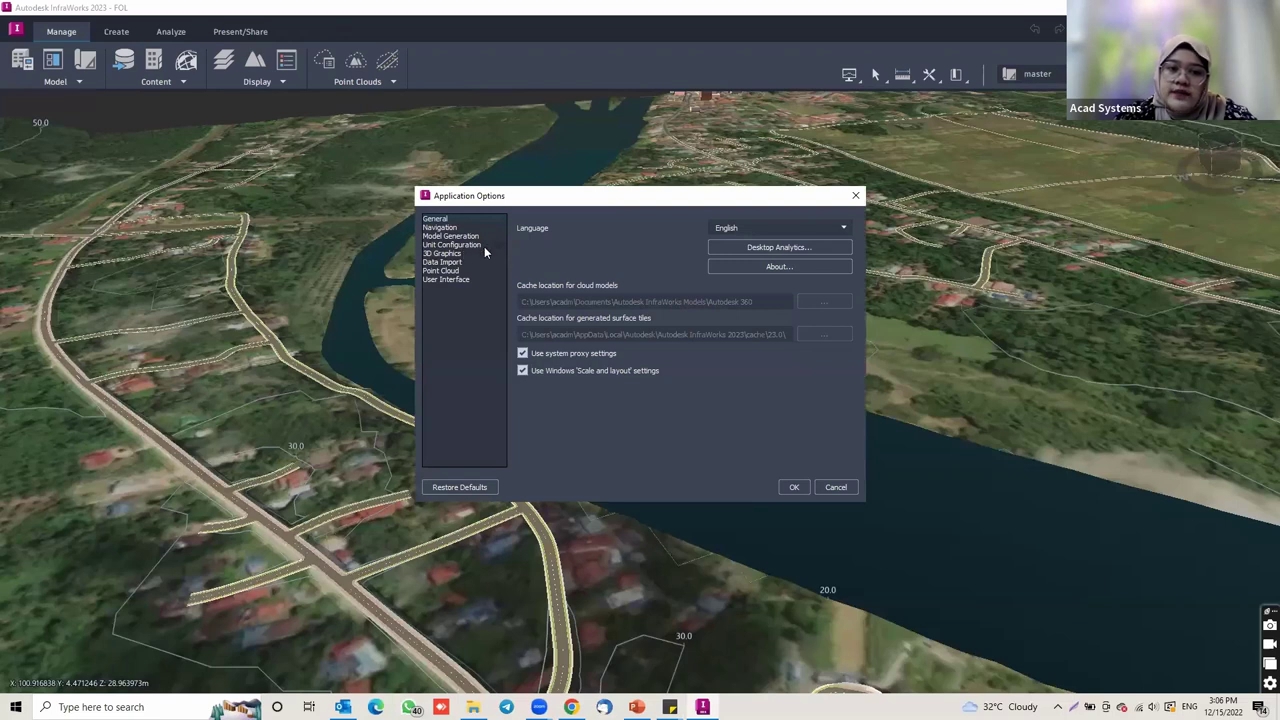
# Step: Review the available length unit types in the application's unit configuration and leave the options without changes
pyautogui.click(484, 246)
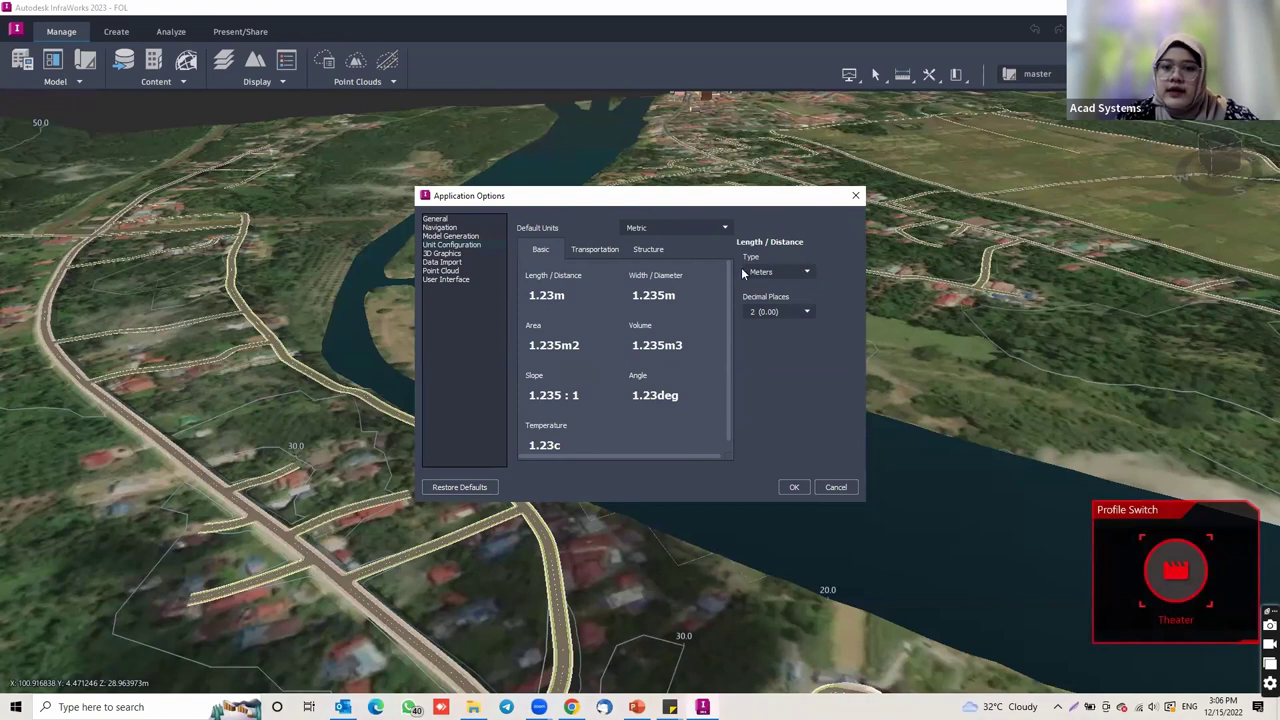
pyautogui.click(781, 271)
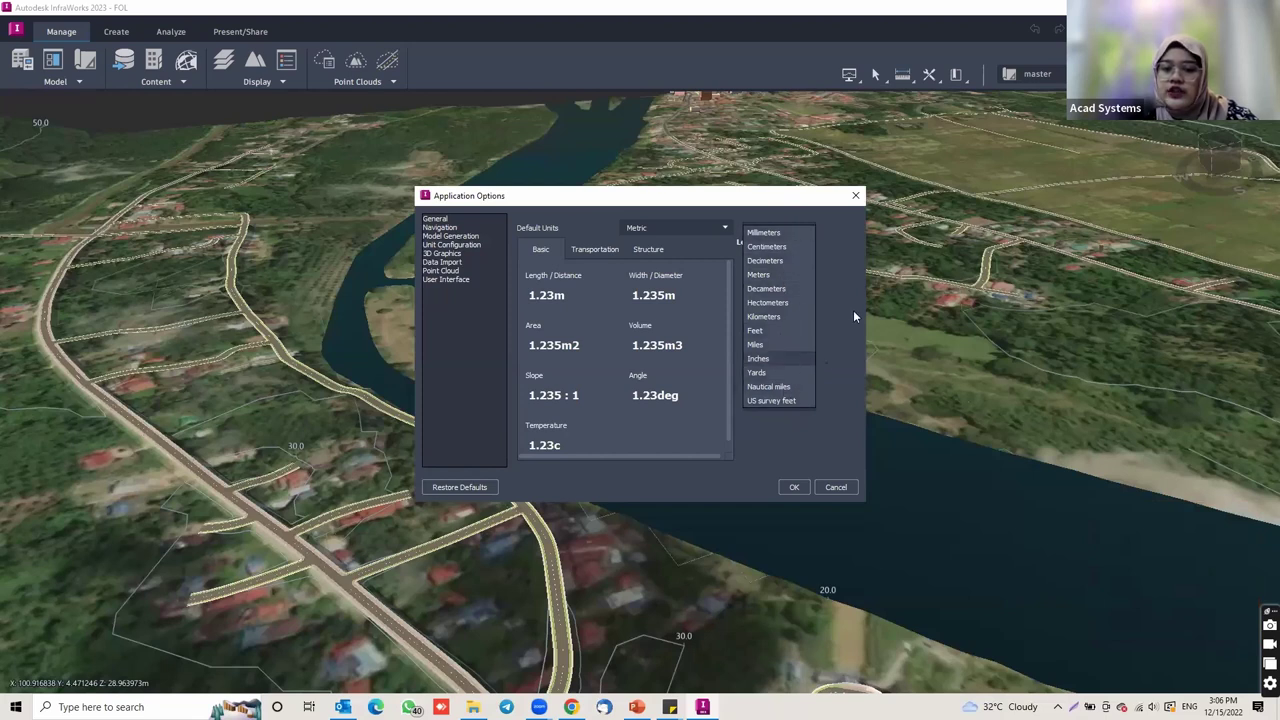
pyautogui.click(831, 487)
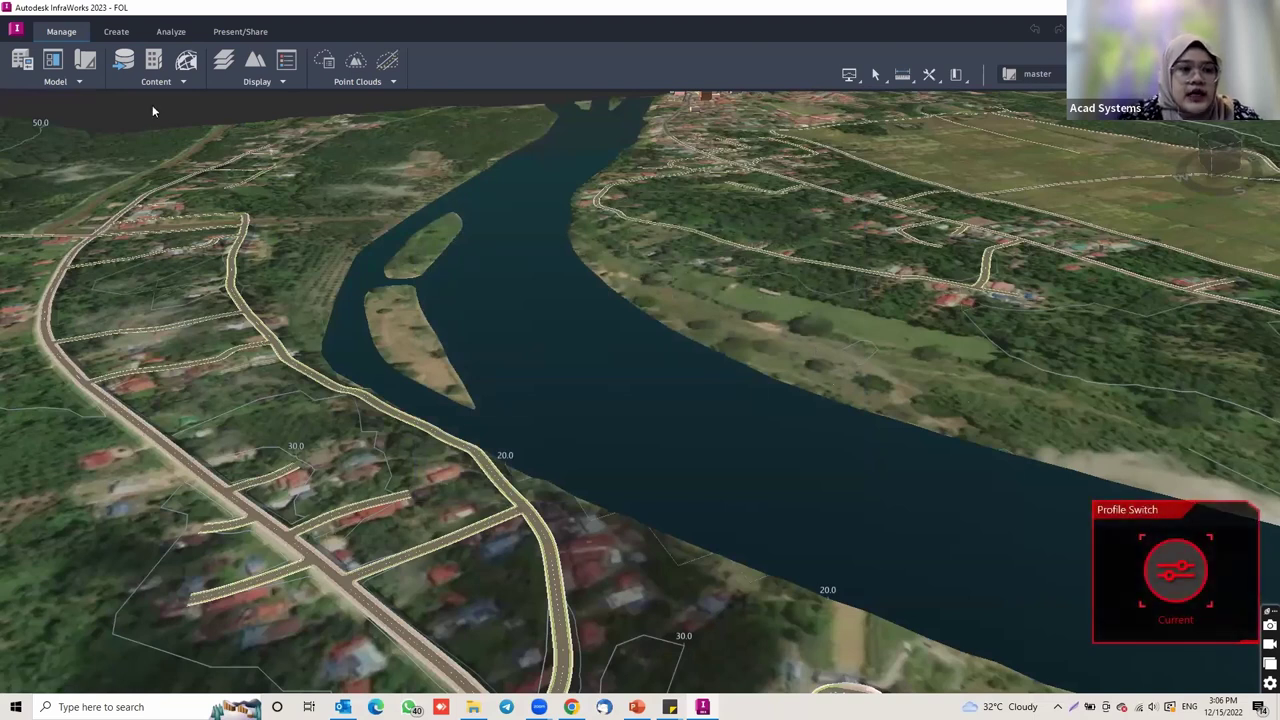
# Step: Start drawing a planning road and clear the existing style filter to list all draw styles
pyautogui.click(128, 33)
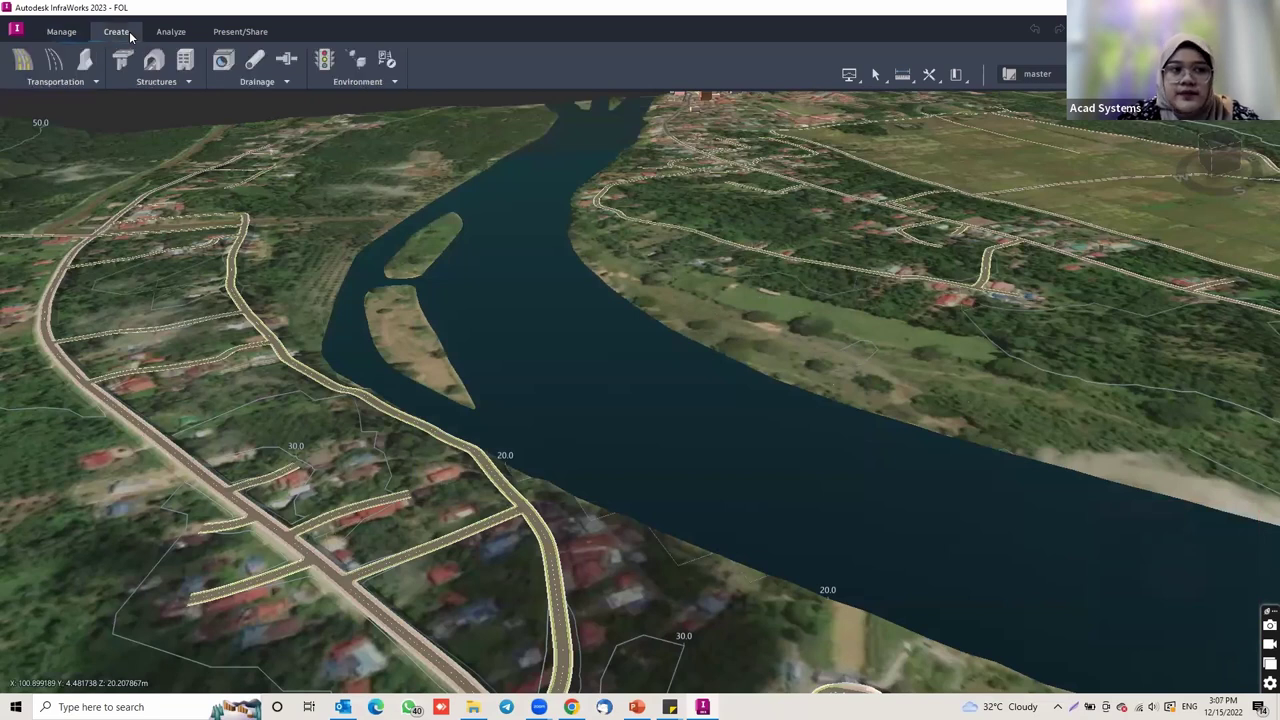
pyautogui.click(55, 62)
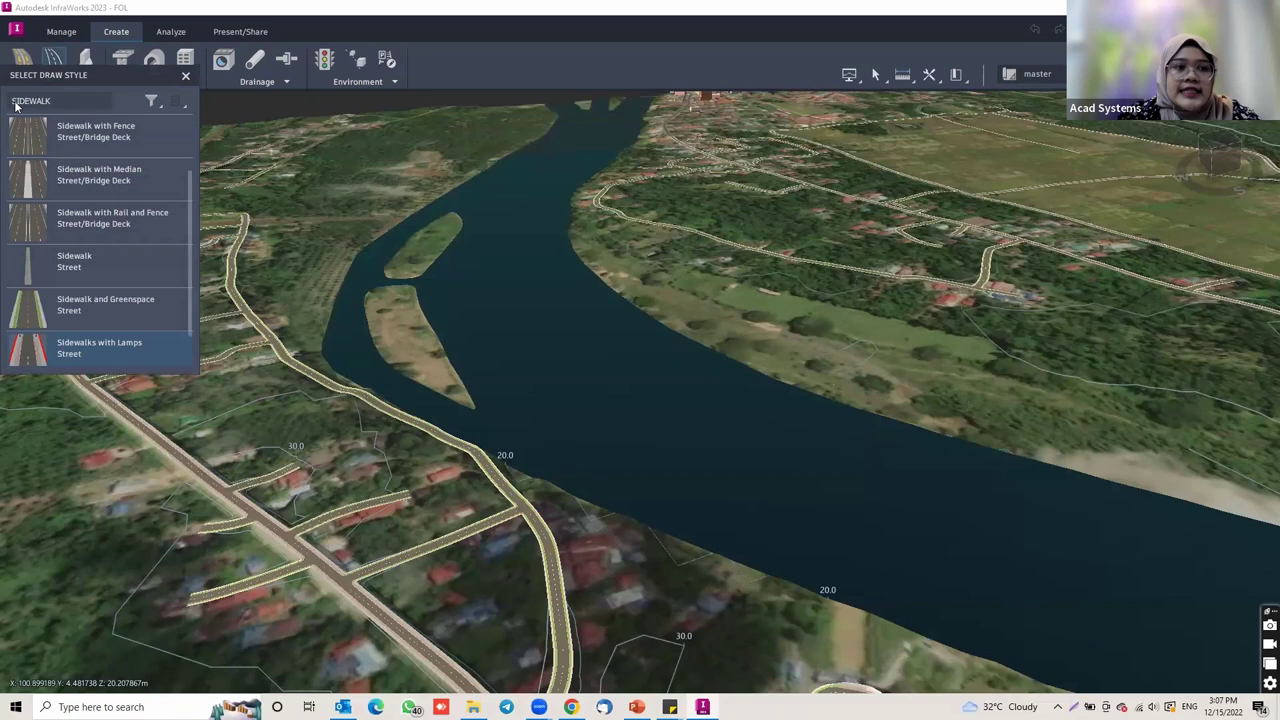
pyautogui.doubleClick(70, 103)
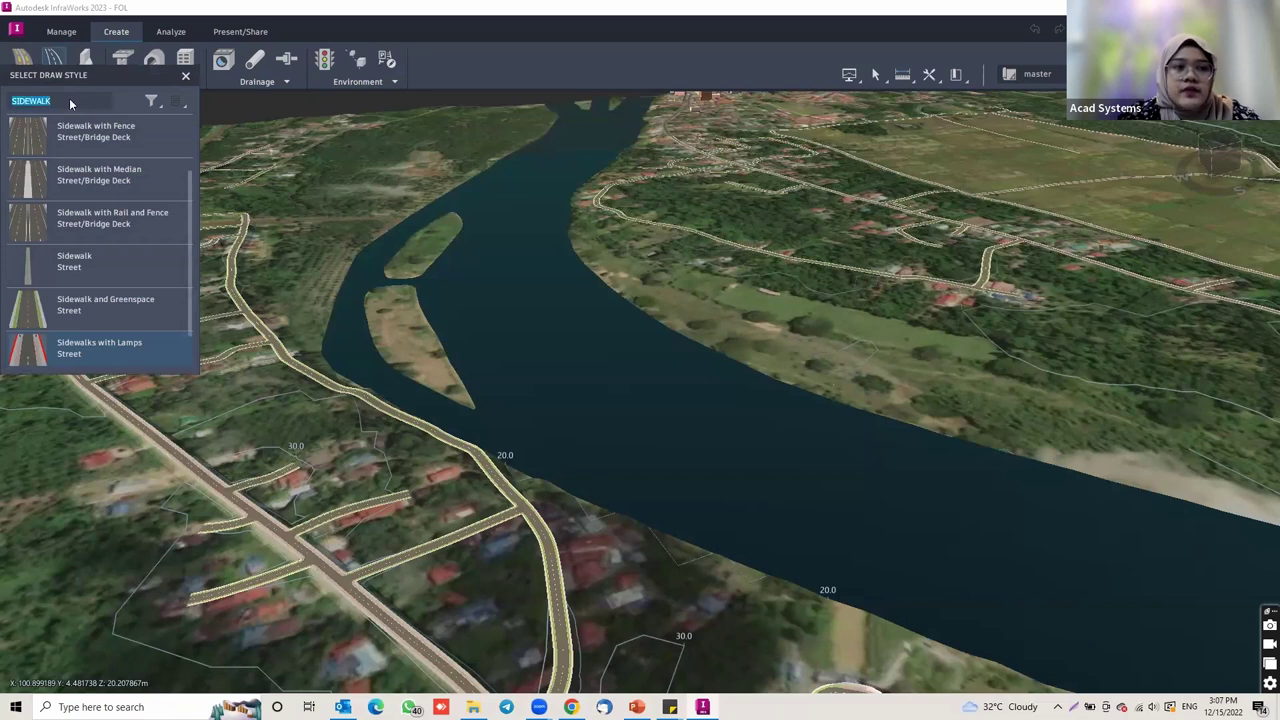
pyautogui.press('BackSpace')
# Step: Examine the available street draw styles, including the bridge deck and interstate variants
pyautogui.scroll(-5, 90, 200)
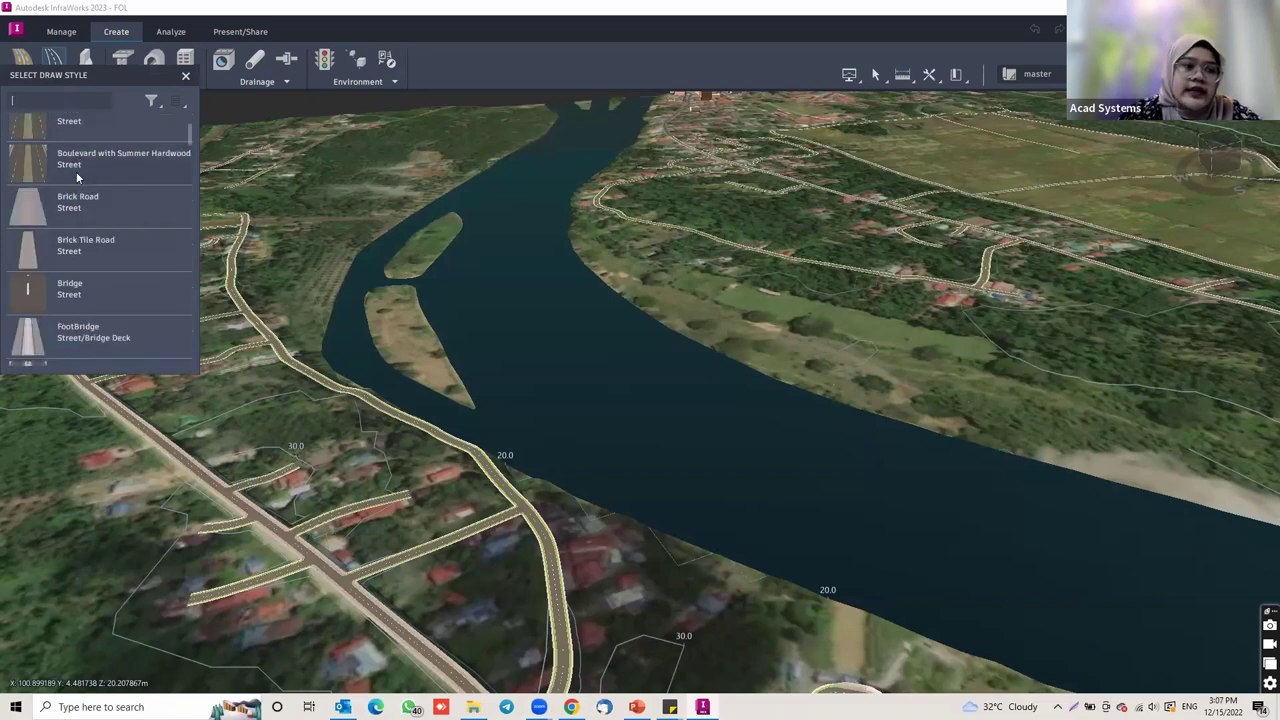
pyautogui.scroll(-10, 88, 180)
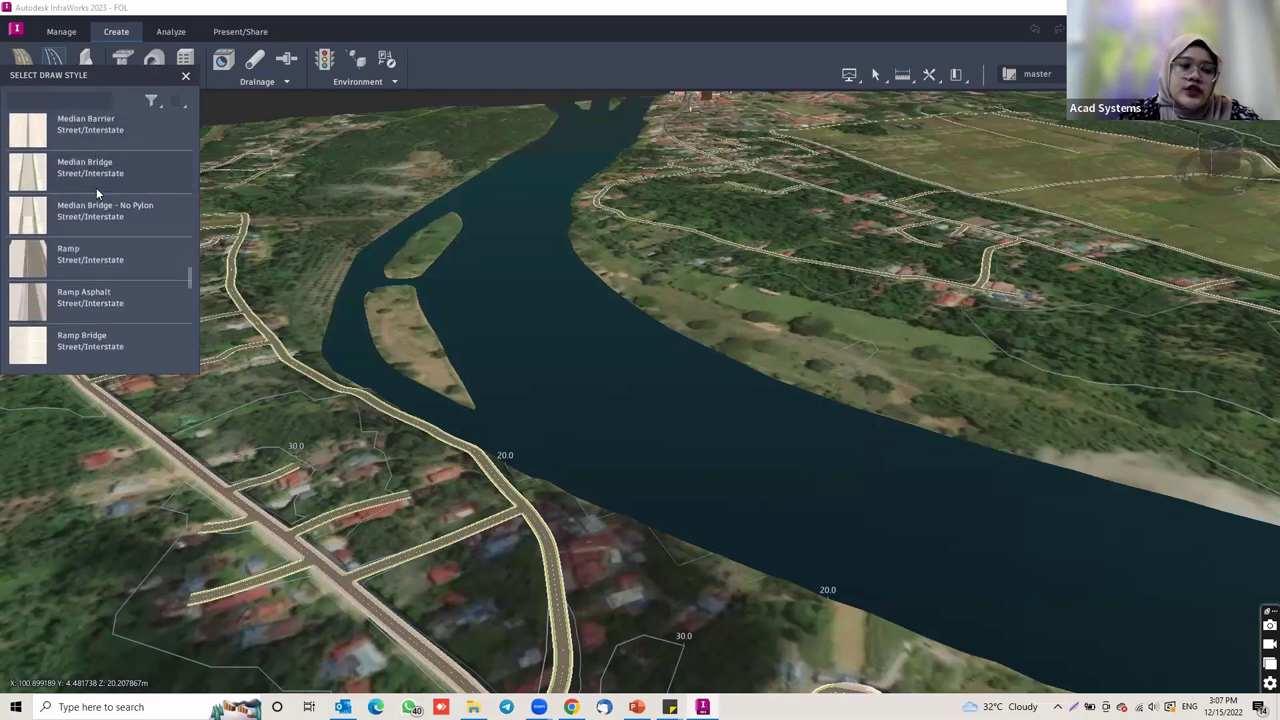
pyautogui.scroll(15, 97, 193)
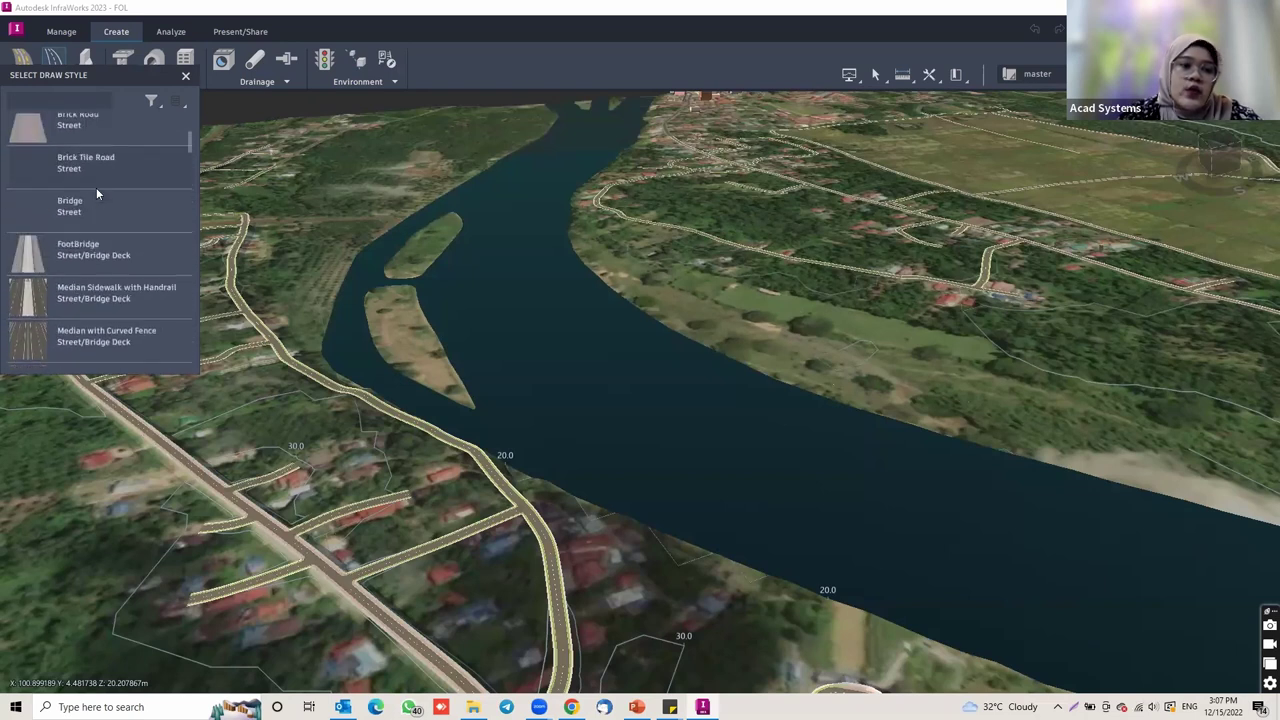
pyautogui.scroll(-12, 96, 187)
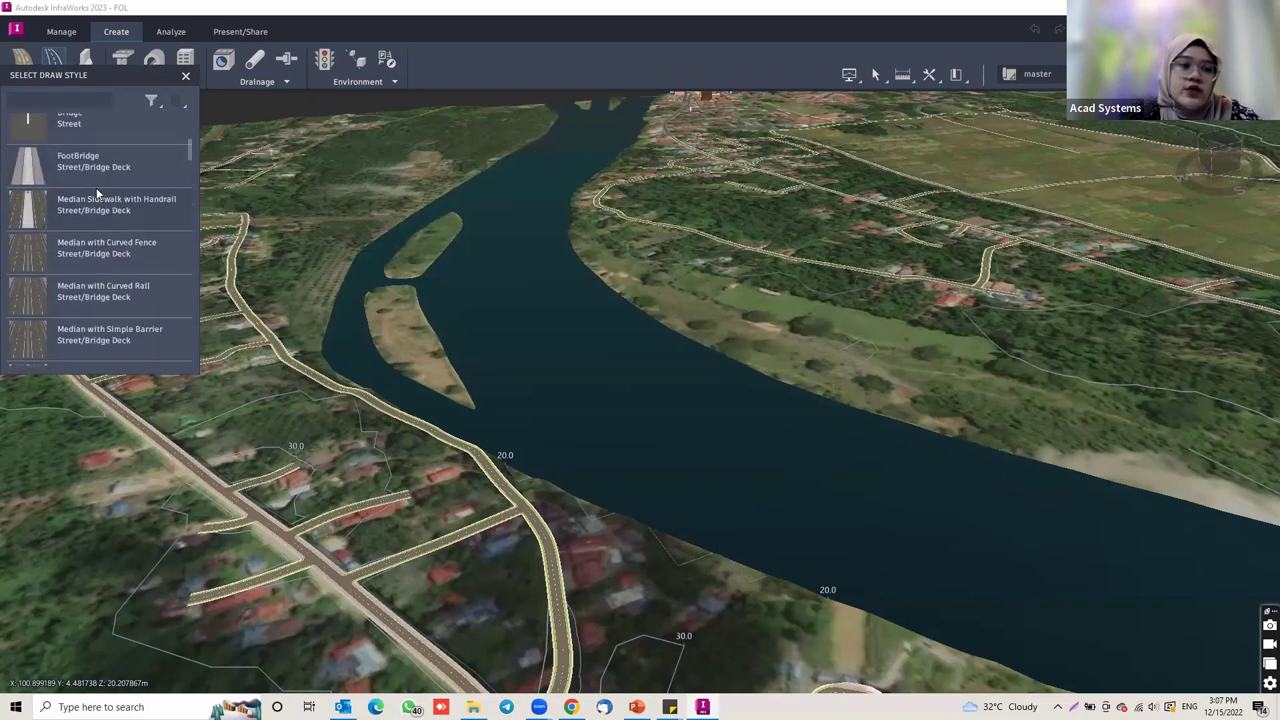
pyautogui.scroll(-10, 97, 192)
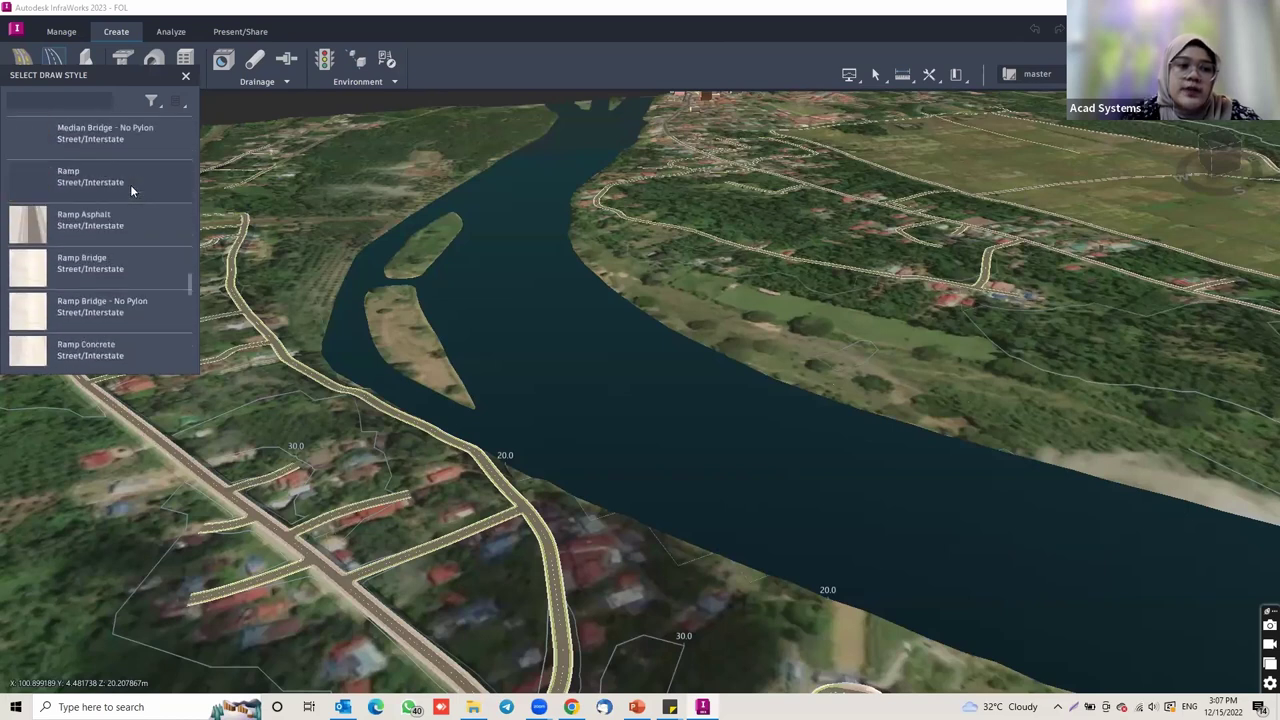
pyautogui.scroll(-3, 130, 184)
pyautogui.scroll(8, 130, 184)
pyautogui.scroll(-5, 132, 185)
pyautogui.scroll(20, 132, 185)
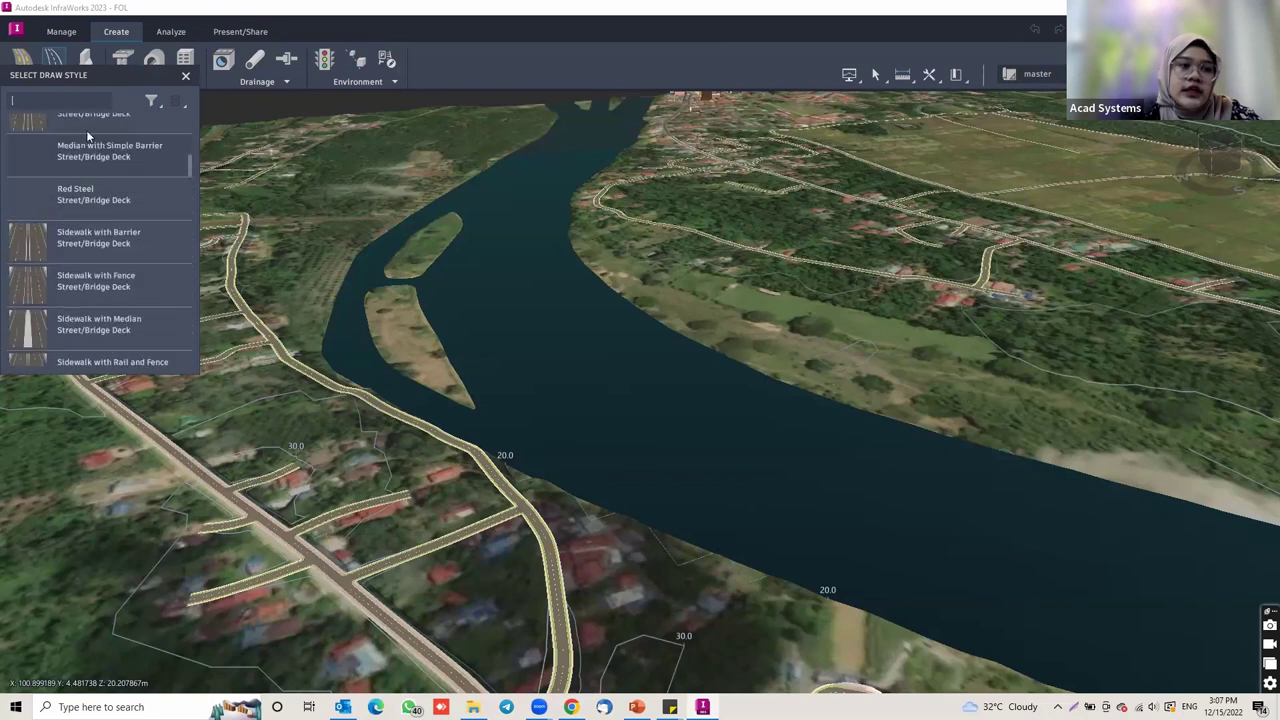
# Step: Filter the draw styles by "sidewalk" and choose Sidewalks with Lamps for the road
pyautogui.click(62, 97)
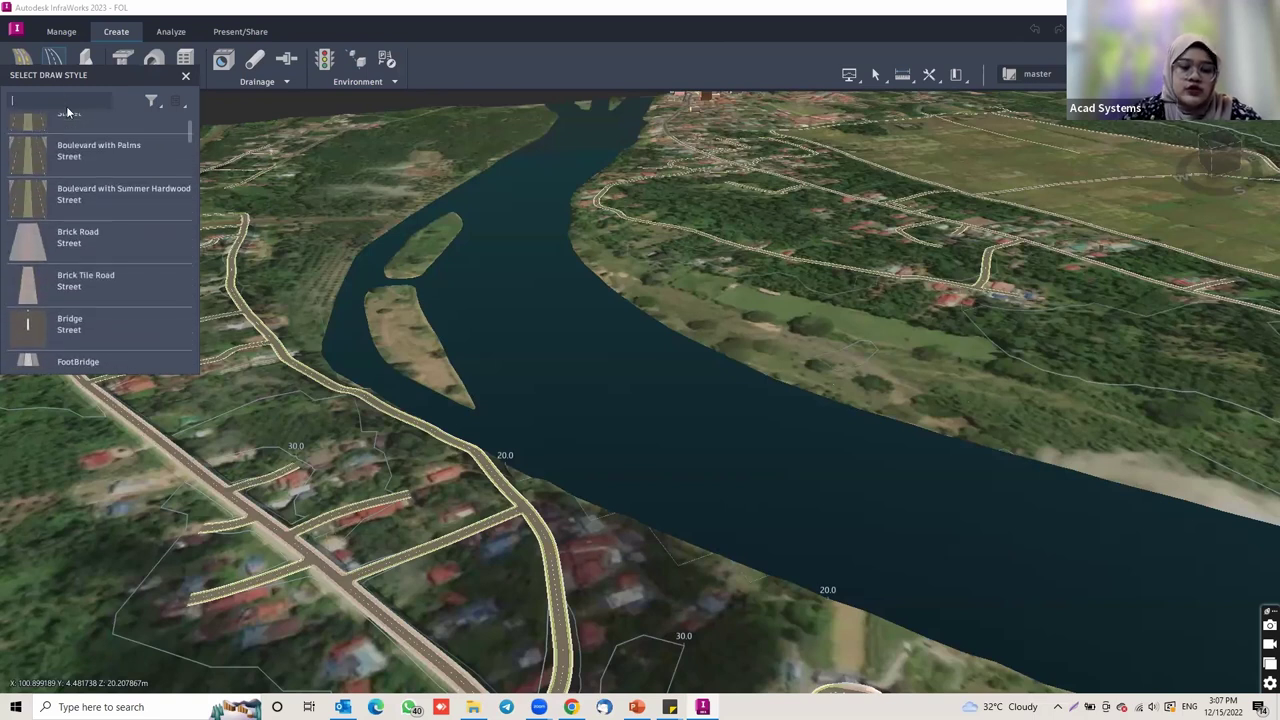
pyautogui.write('s')
pyautogui.press('BackSpace')
pyautogui.press('BackSpace')
pyautogui.write('s')
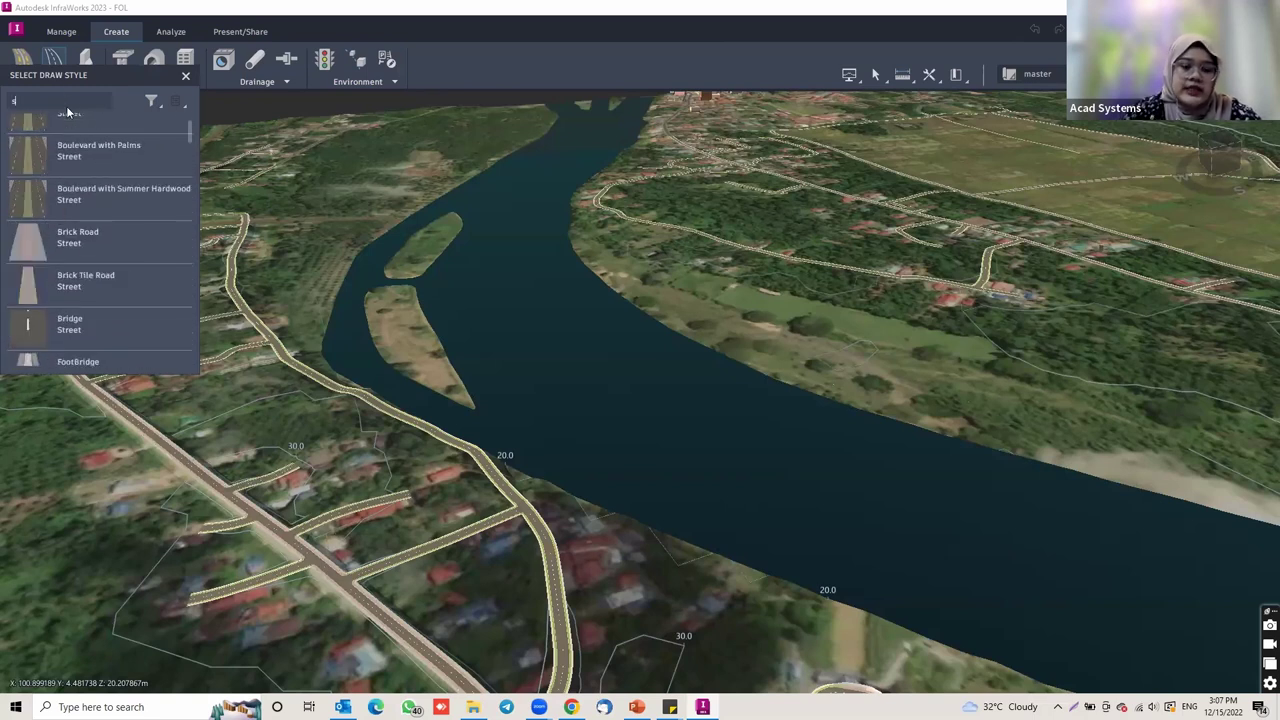
pyautogui.write('idewalk')
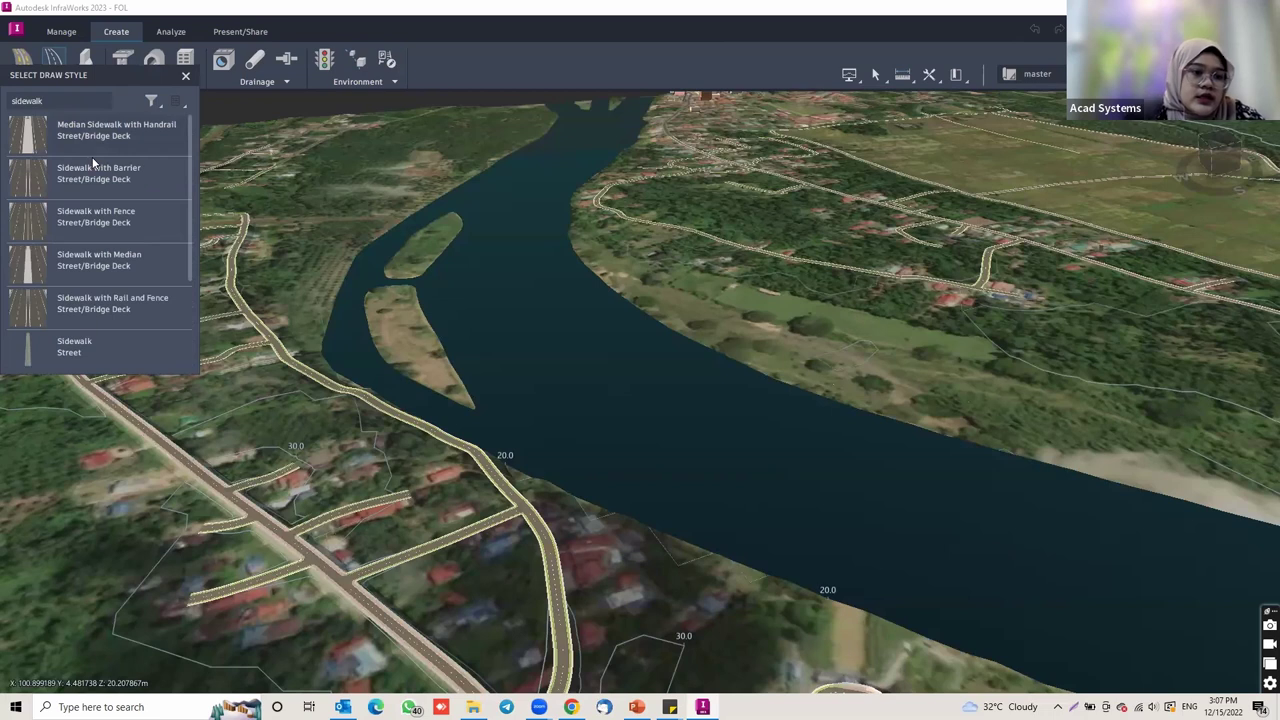
pyautogui.scroll(-2, 110, 210)
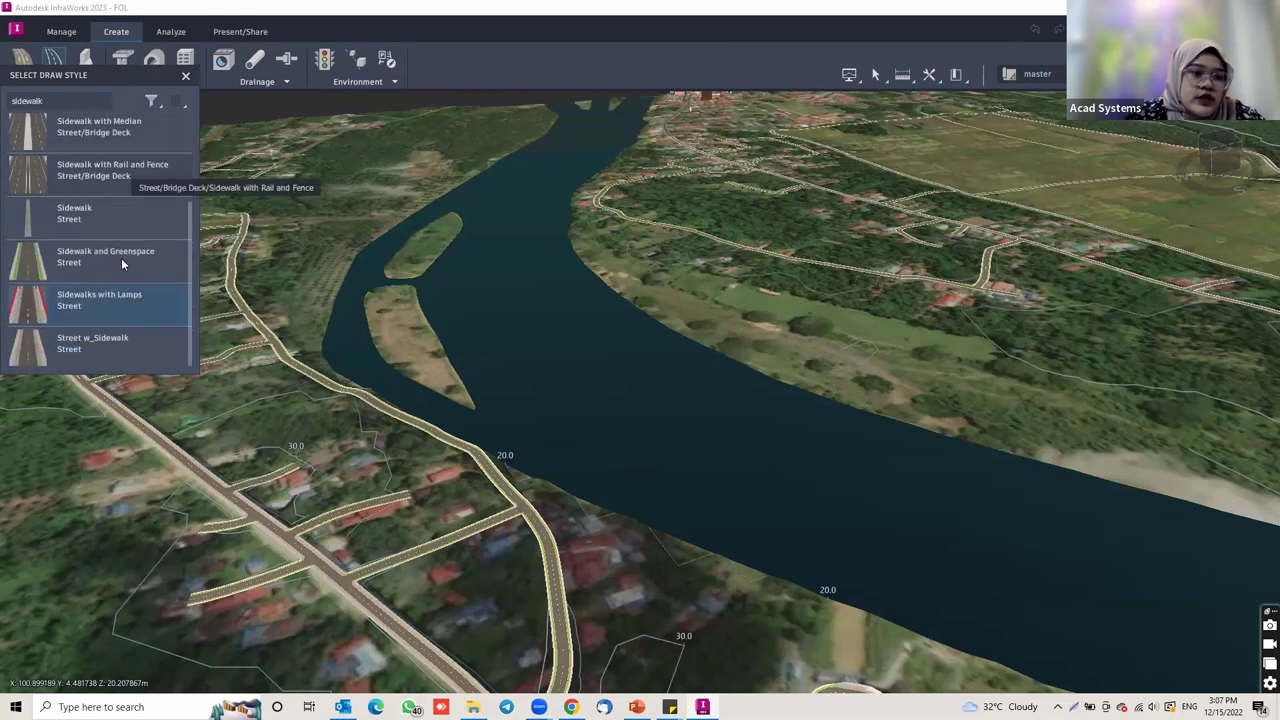
pyautogui.click(86, 300)
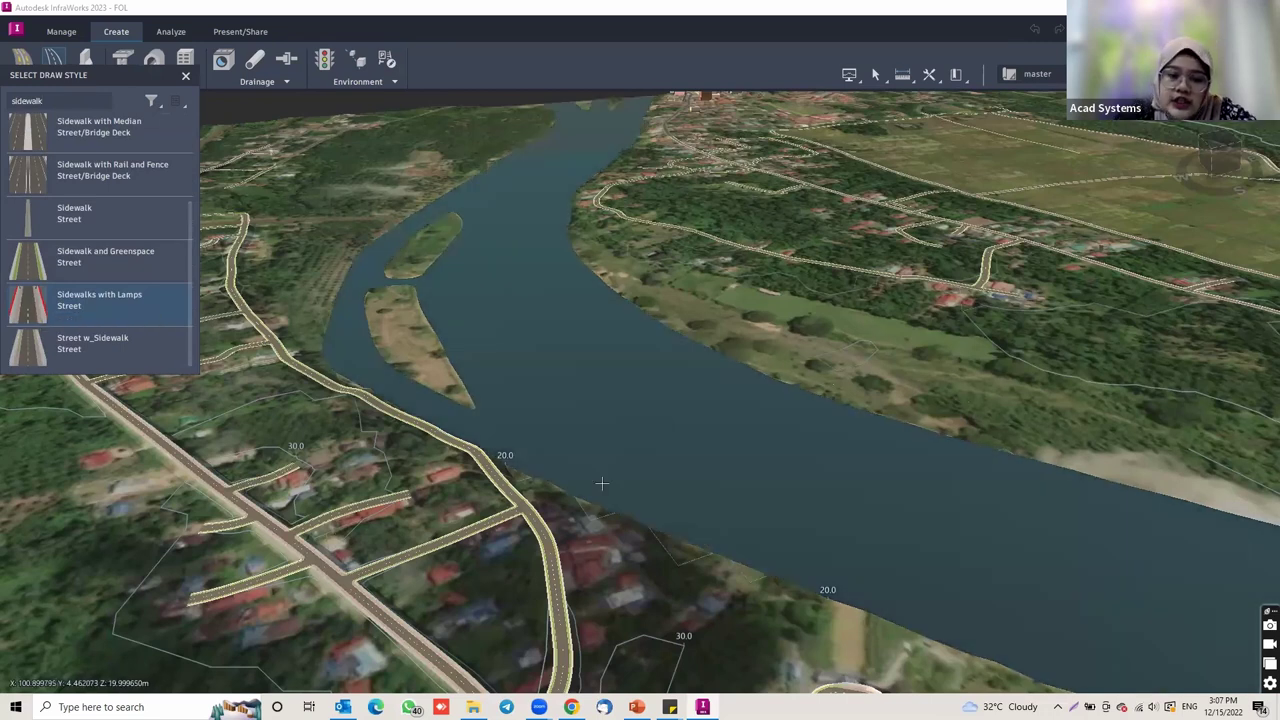
# Step: Draw a road about 320 m long from the near riverside road, south of the islands, across the river to the opposite bank and deselect it
pyautogui.moveTo(571, 484); pyautogui.dragTo(453, 449)
pyautogui.keyDown('shift'); pyautogui.moveTo(453, 450); pyautogui.dragTo(455, 433, button='middle'); pyautogui.keyUp('shift')
pyautogui.moveTo(456, 434)
pyautogui.mouseDown()
pyautogui.moveTo(455, 419)
pyautogui.moveTo(446, 425)
pyautogui.mouseUp()
pyautogui.moveTo(540, 429); pyautogui.dragTo(460, 440)
pyautogui.keyDown('shift'); pyautogui.moveTo(484, 440); pyautogui.dragTo(831, 349, button='middle'); pyautogui.keyUp('shift')
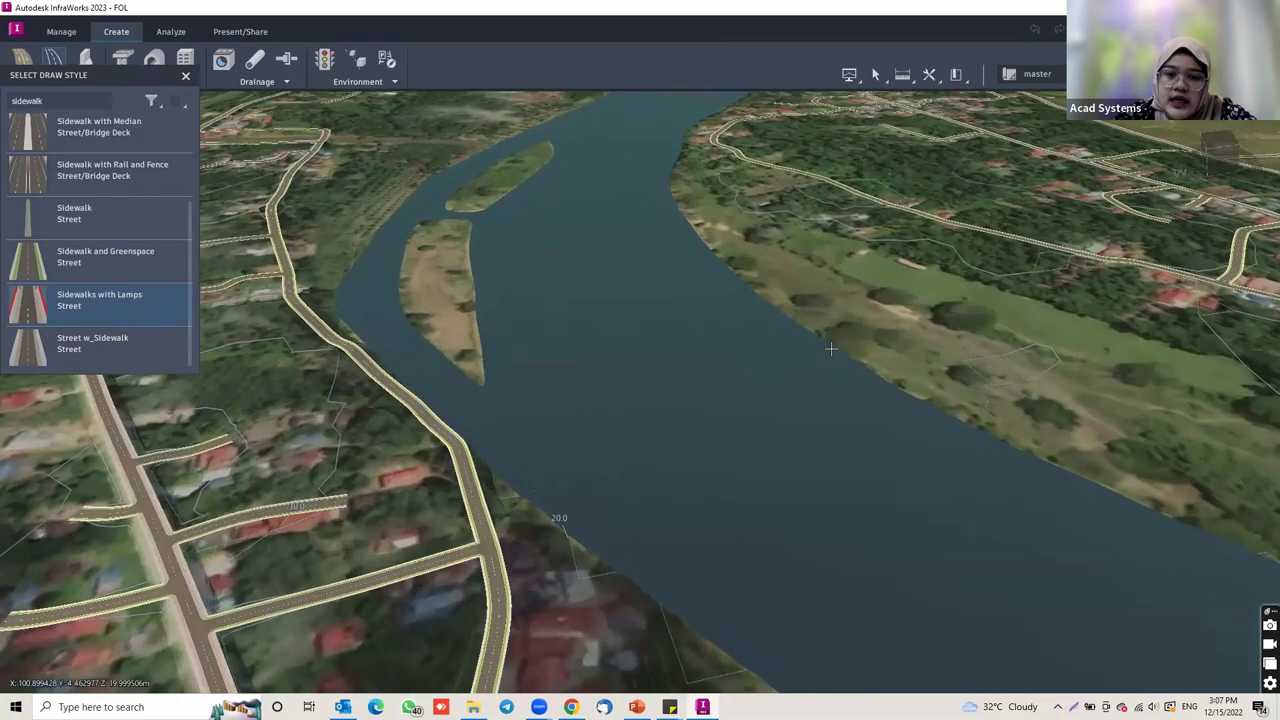
pyautogui.click(460, 443)
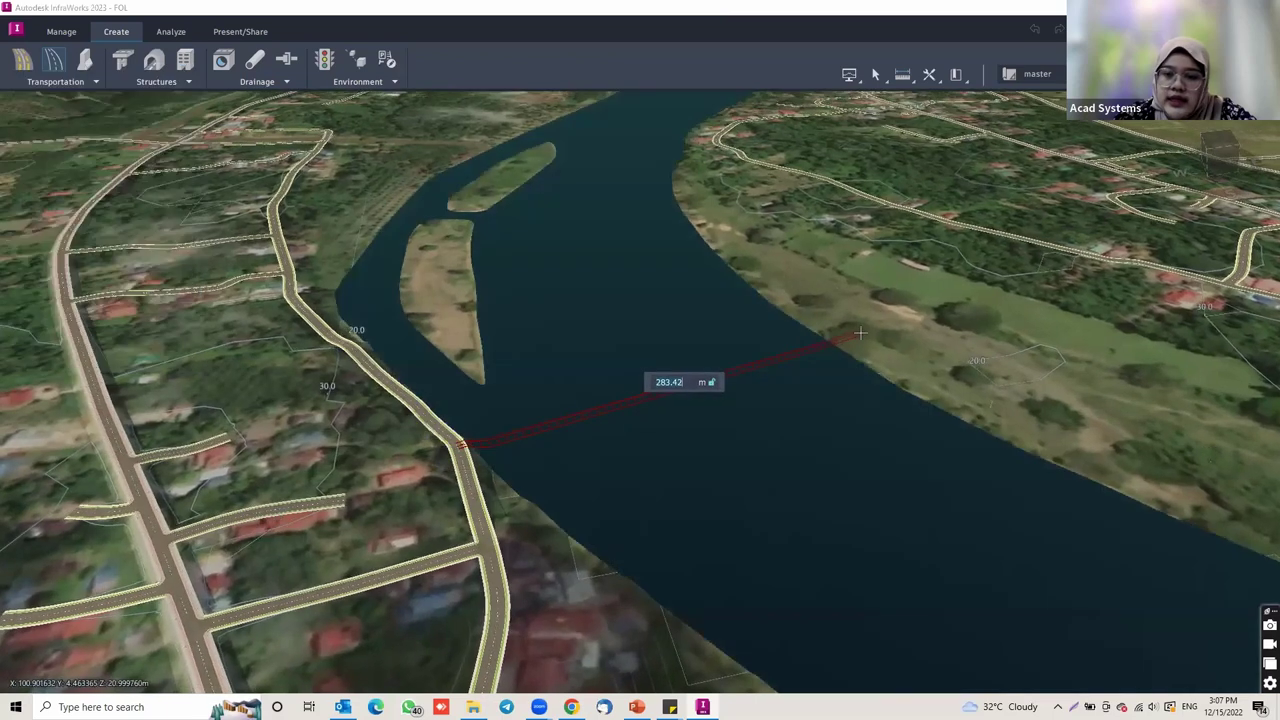
pyautogui.click(856, 333)
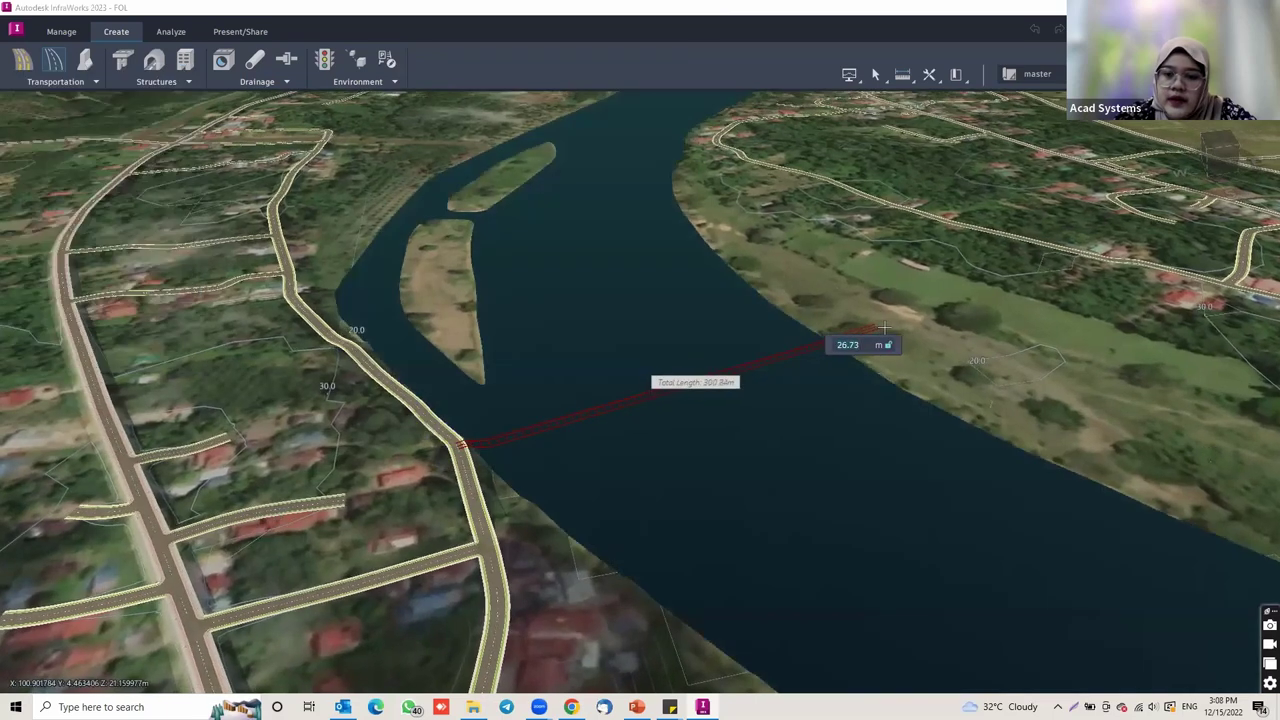
pyautogui.doubleClick(886, 327)
pyautogui.write('10.04')
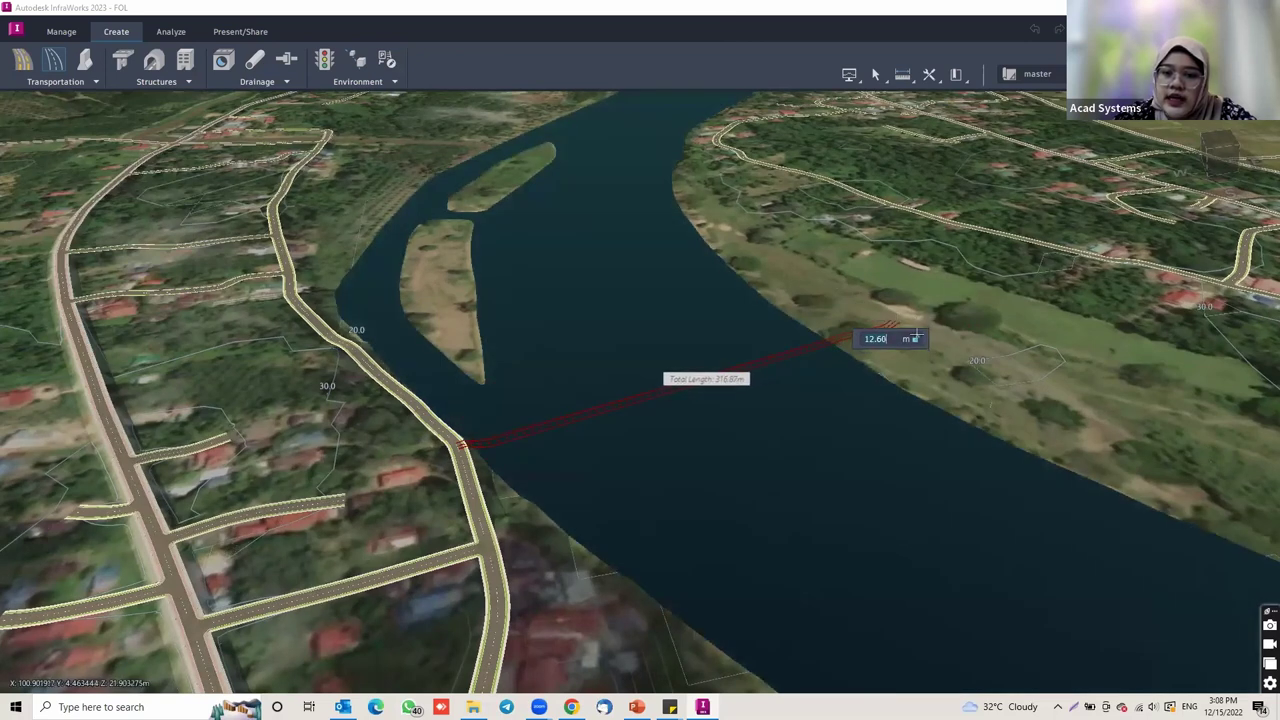
pyautogui.scroll(2, 895, 320)
pyautogui.scroll(2, 898, 315)
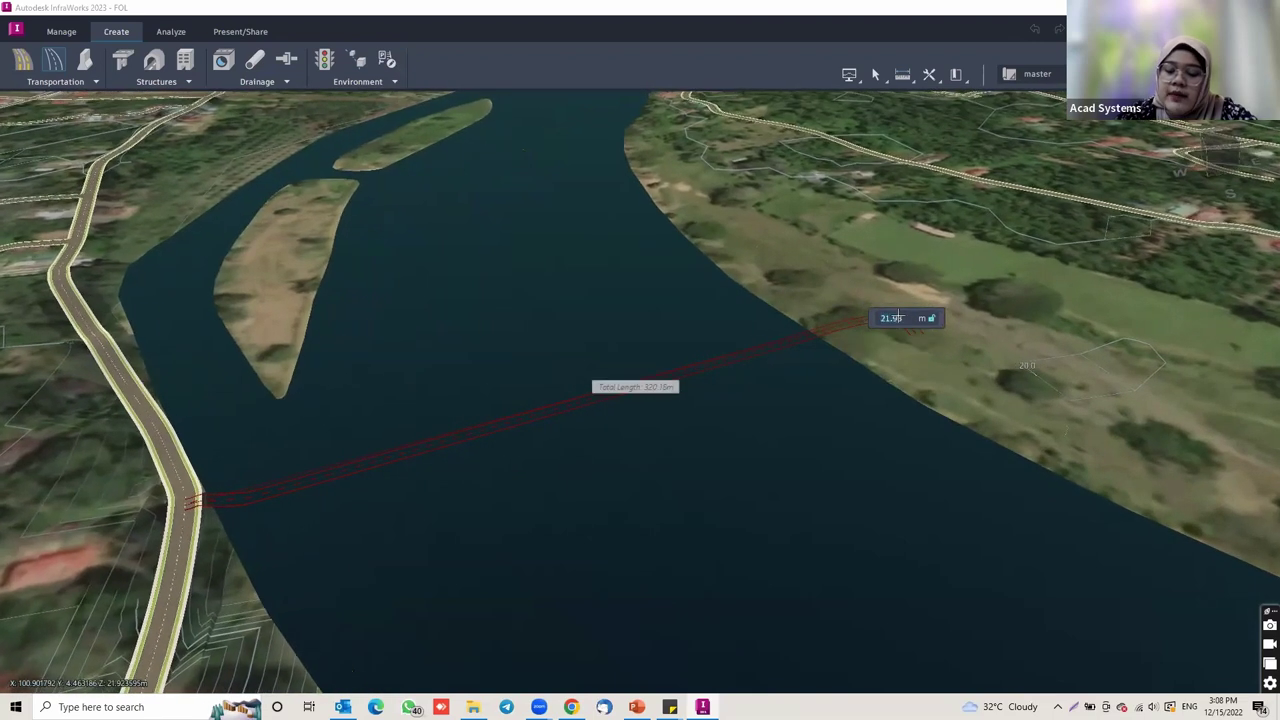
pyautogui.doubleClick(897, 316)
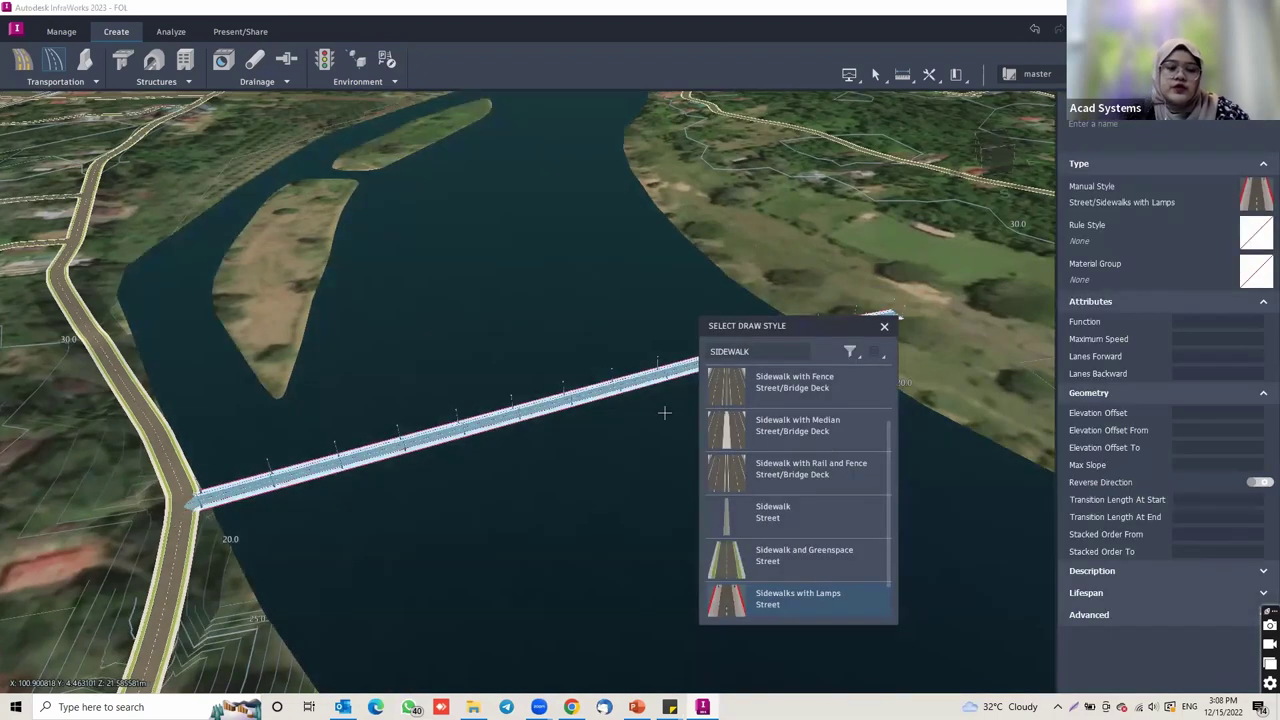
pyautogui.click(884, 329)
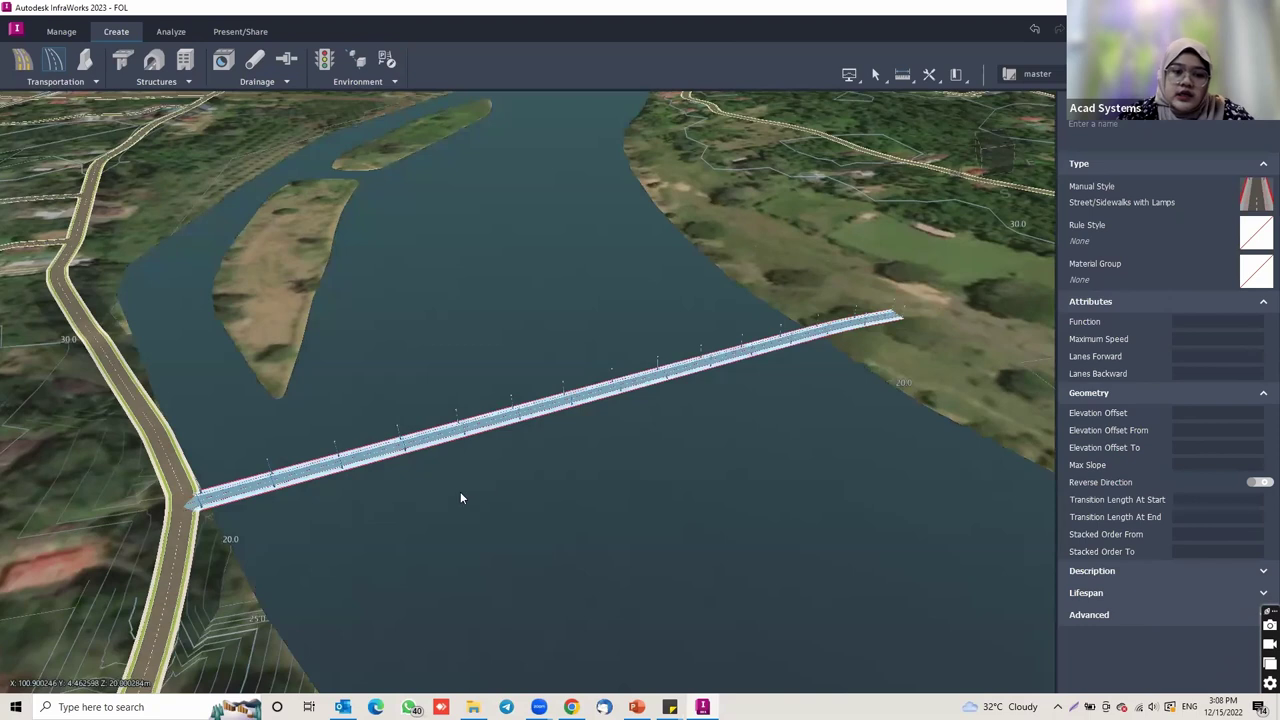
pyautogui.click(478, 457)
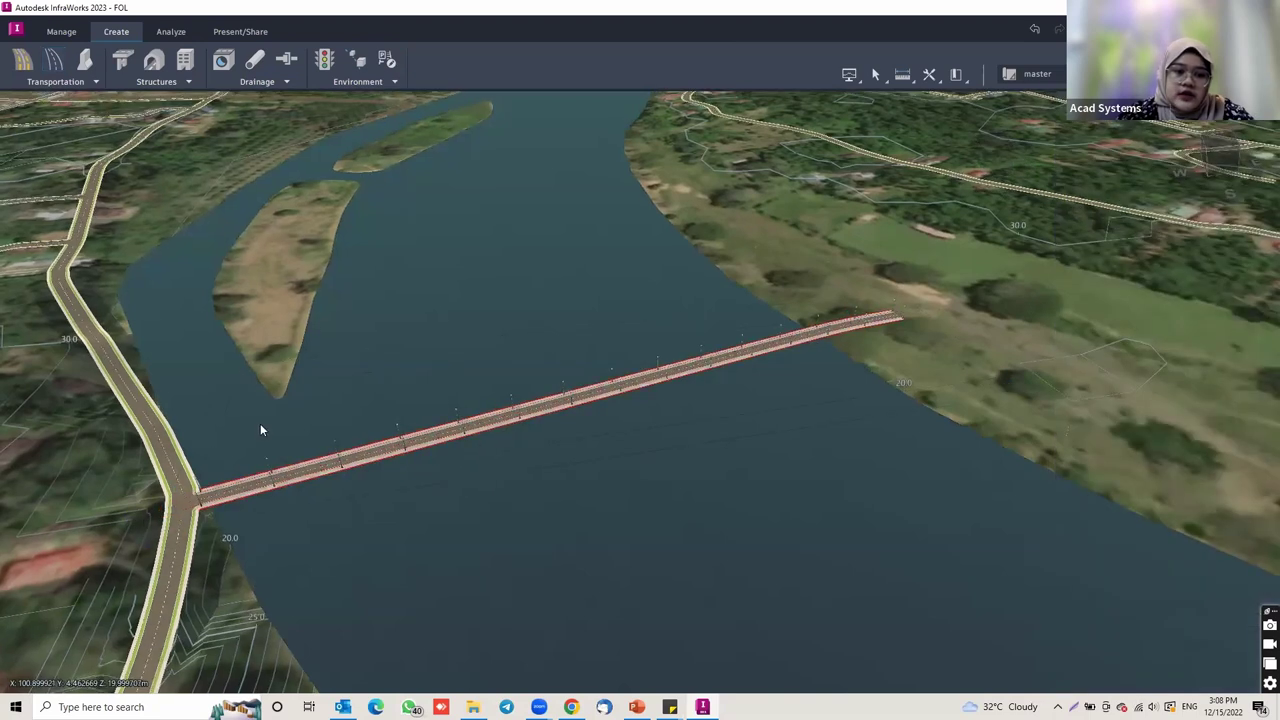
# Step: Examine the new river crossing's lamps, sidewalks and junction with the riverside road, and select it to check its properties
pyautogui.moveTo(257, 420); pyautogui.dragTo(186, 446)
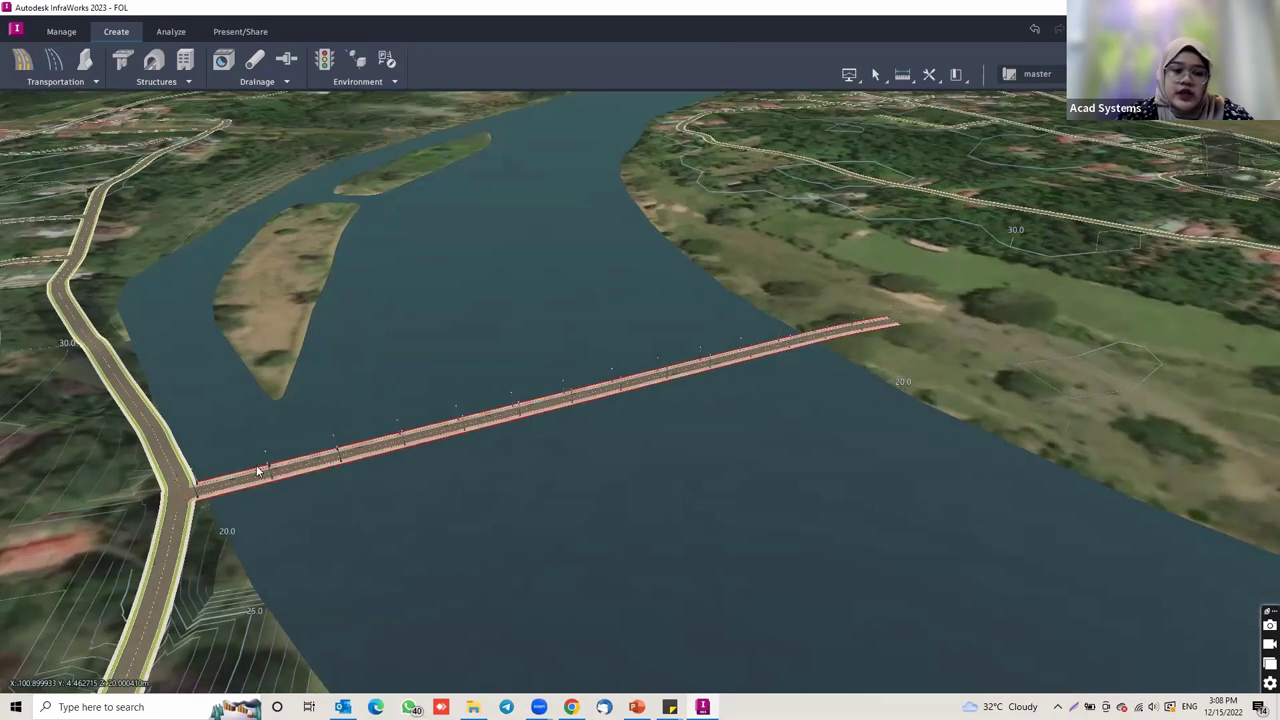
pyautogui.moveTo(566, 472); pyautogui.dragTo(568, 455)
pyautogui.scroll(-2, 774, 408)
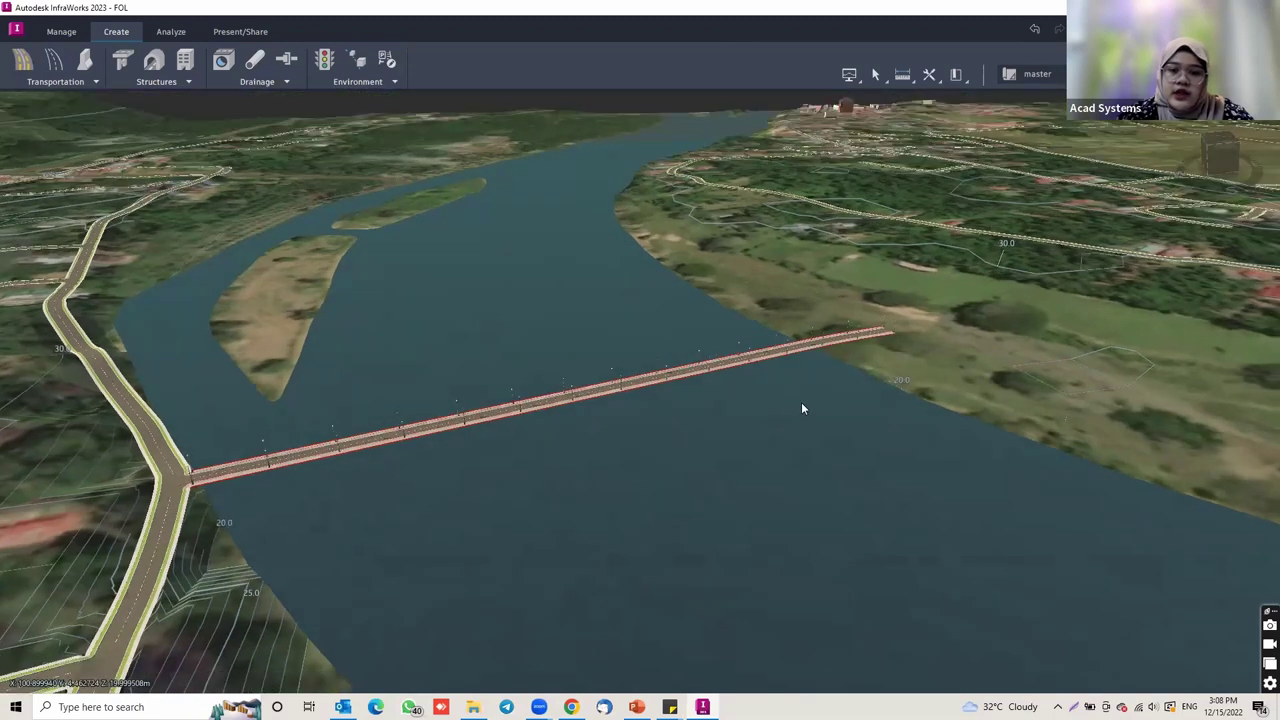
pyautogui.scroll(-2, 803, 406)
pyautogui.scroll(-2, 634, 451)
pyautogui.moveTo(636, 469)
pyautogui.mouseDown()
pyautogui.moveTo(754, 475)
pyautogui.moveTo(657, 463)
pyautogui.mouseUp()
pyautogui.scroll(2, 907, 427)
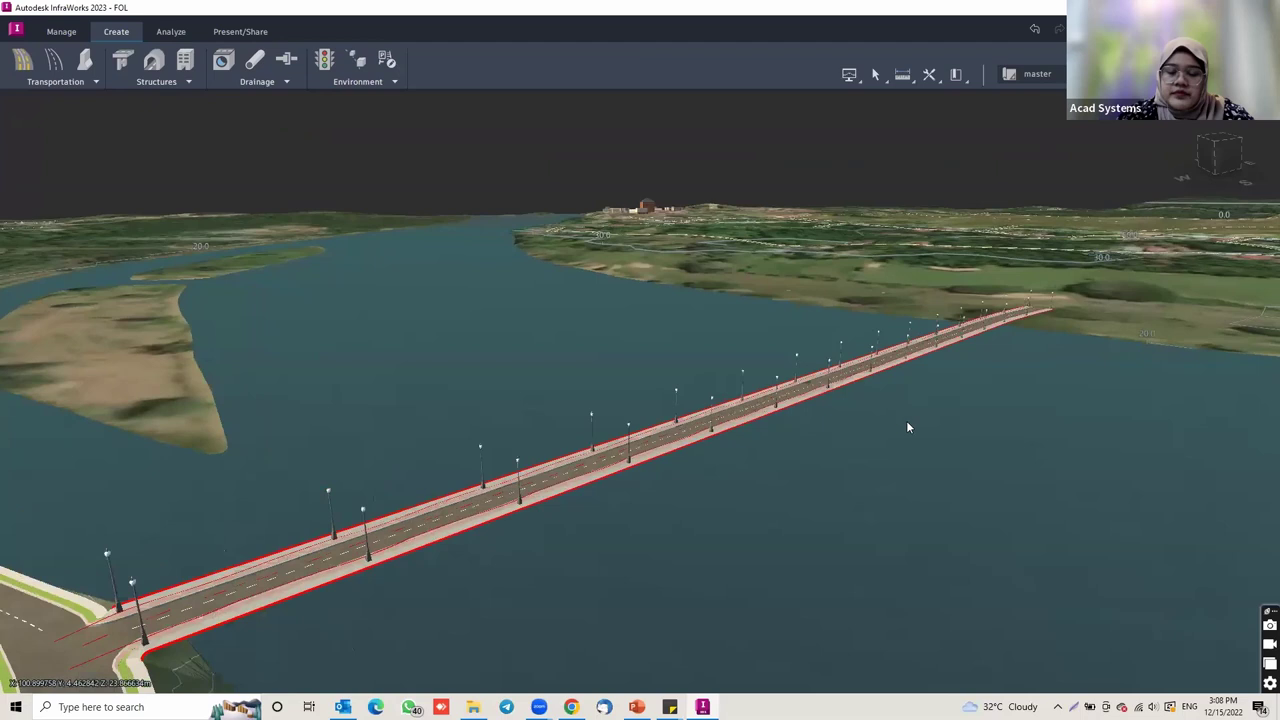
pyautogui.scroll(3, 908, 427)
pyautogui.moveTo(912, 430); pyautogui.dragTo(818, 493, button='middle')
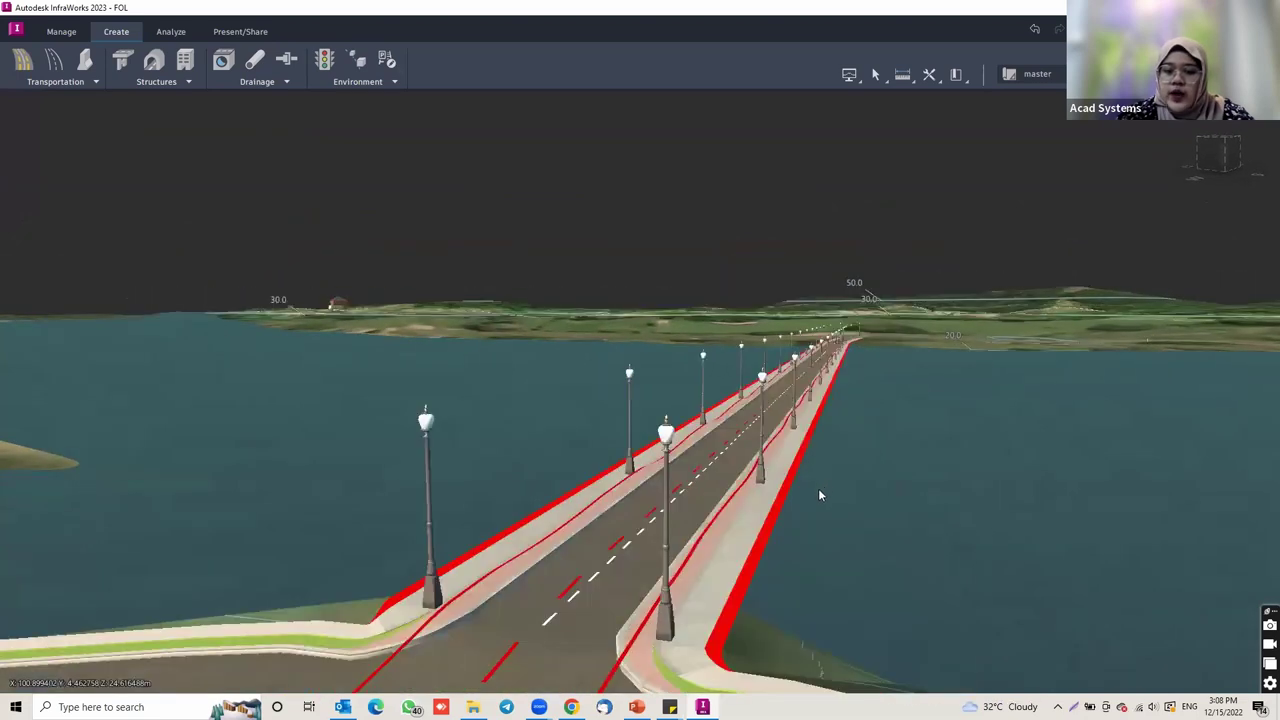
pyautogui.scroll(-3, 819, 489)
pyautogui.moveTo(697, 519)
pyautogui.mouseDown(button='middle')
pyautogui.moveTo(659, 523)
pyautogui.moveTo(711, 527)
pyautogui.mouseUp(button='middle')
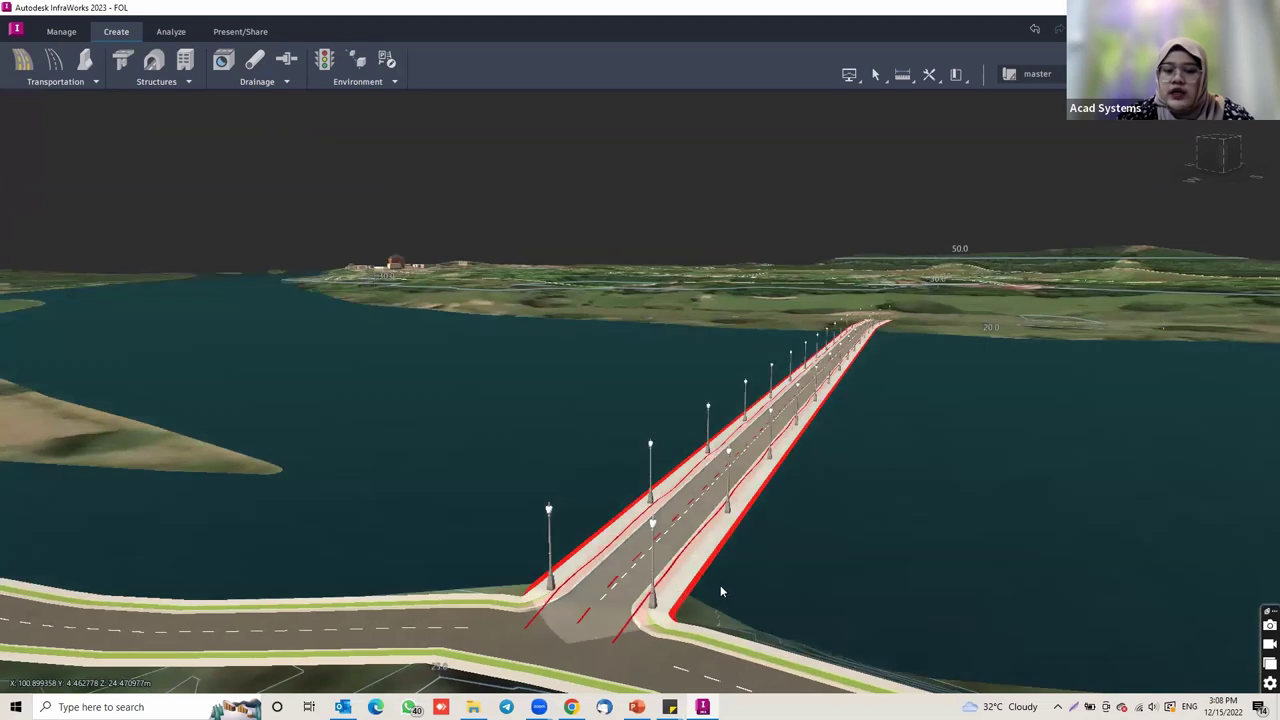
pyautogui.click(755, 505)
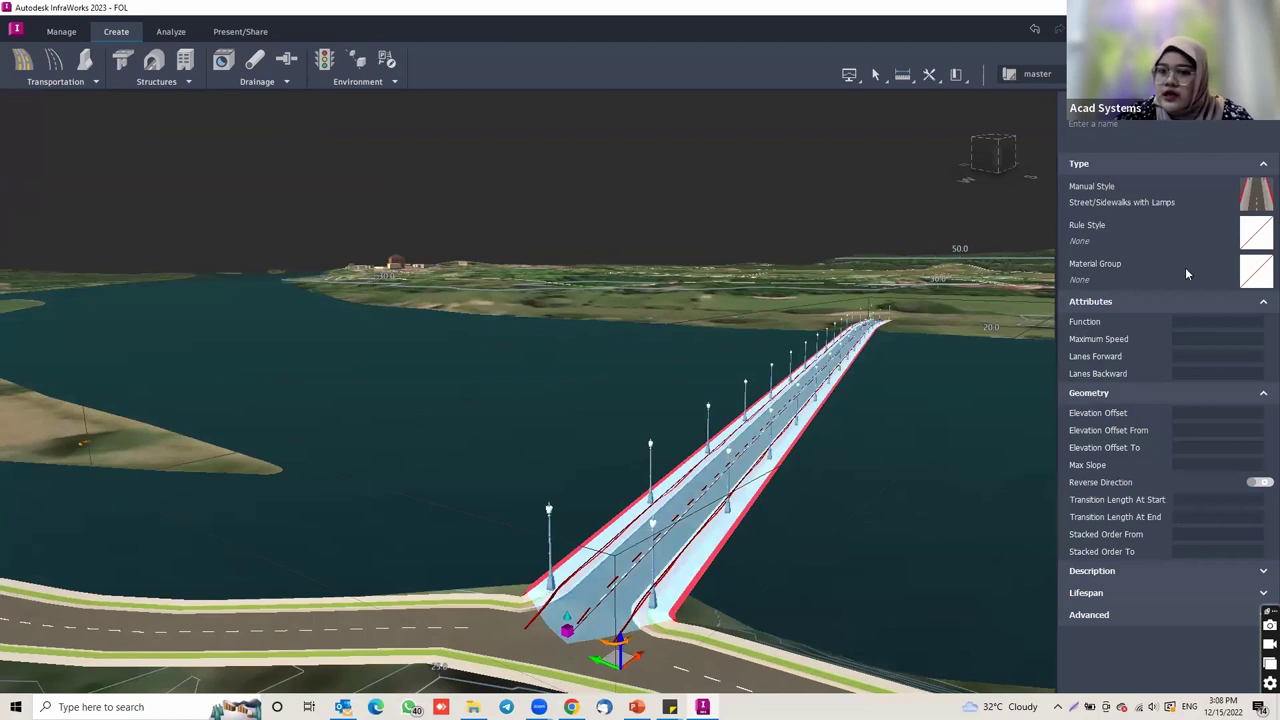
# Step: Open the Sidewalks with Lamps street style from the Style Palette's road catalog for configuration
pyautogui.click(62, 36)
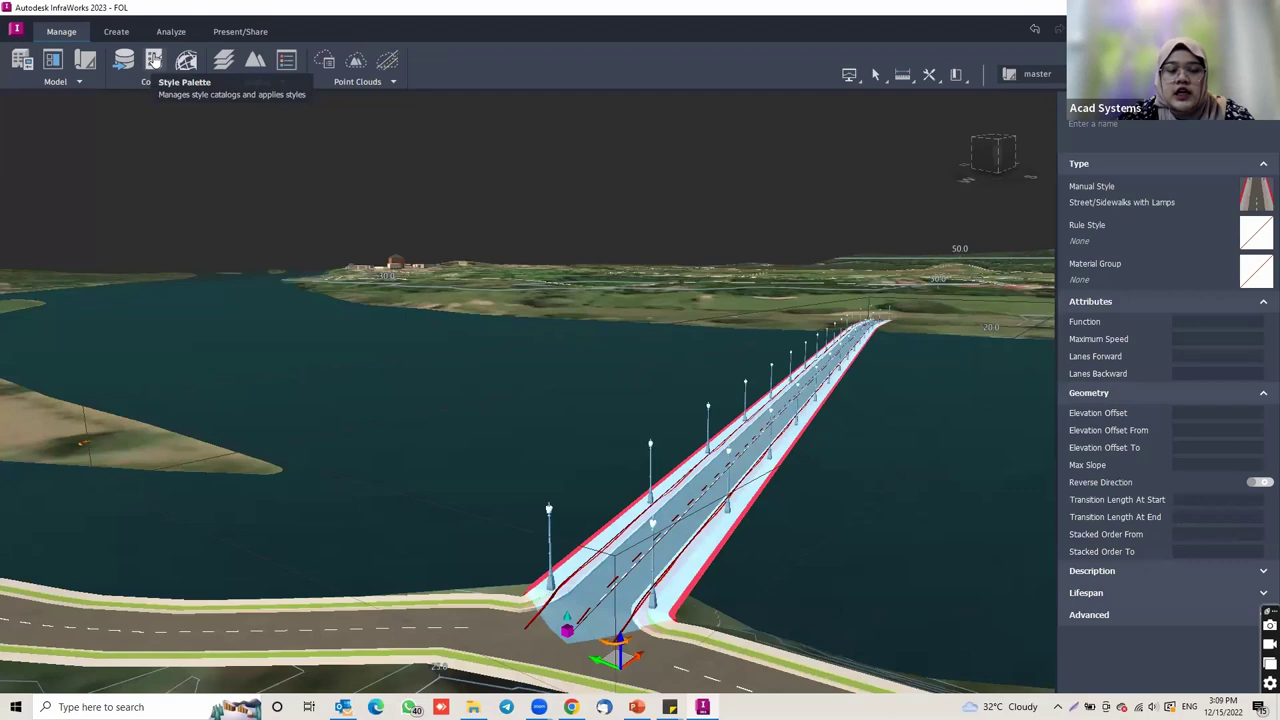
pyautogui.click(155, 62)
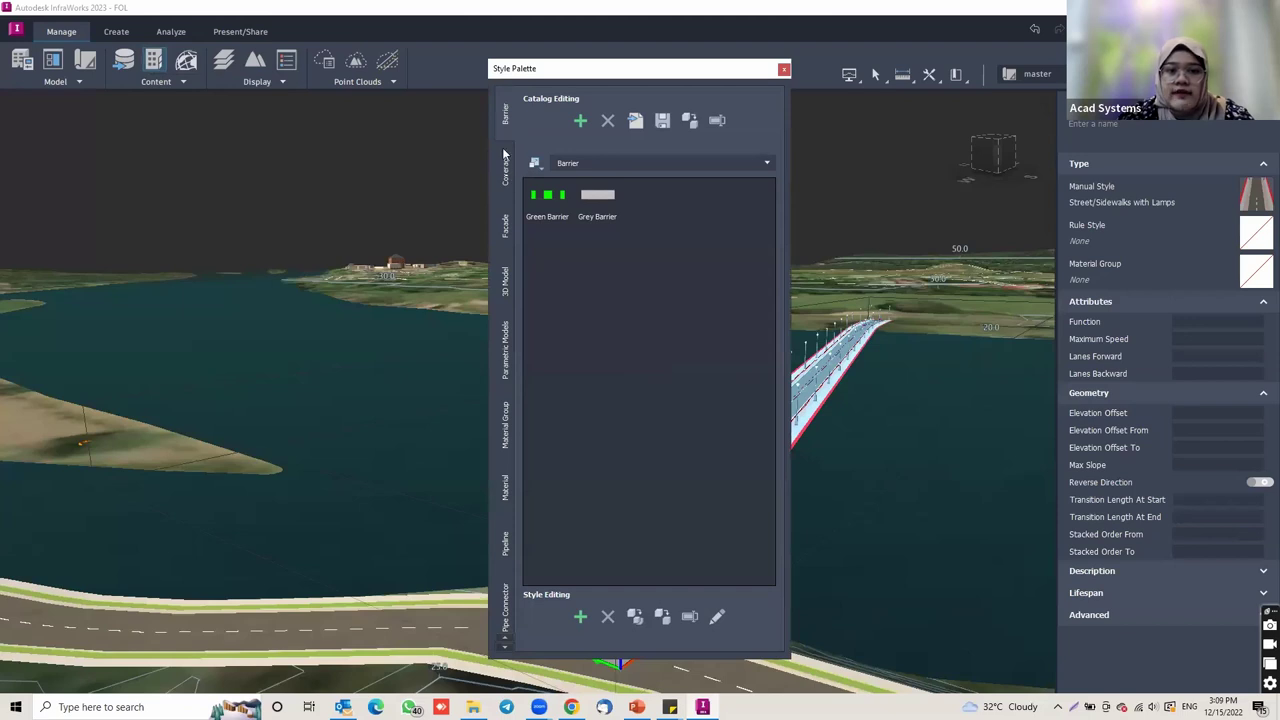
pyautogui.click(513, 372)
pyautogui.click(506, 473)
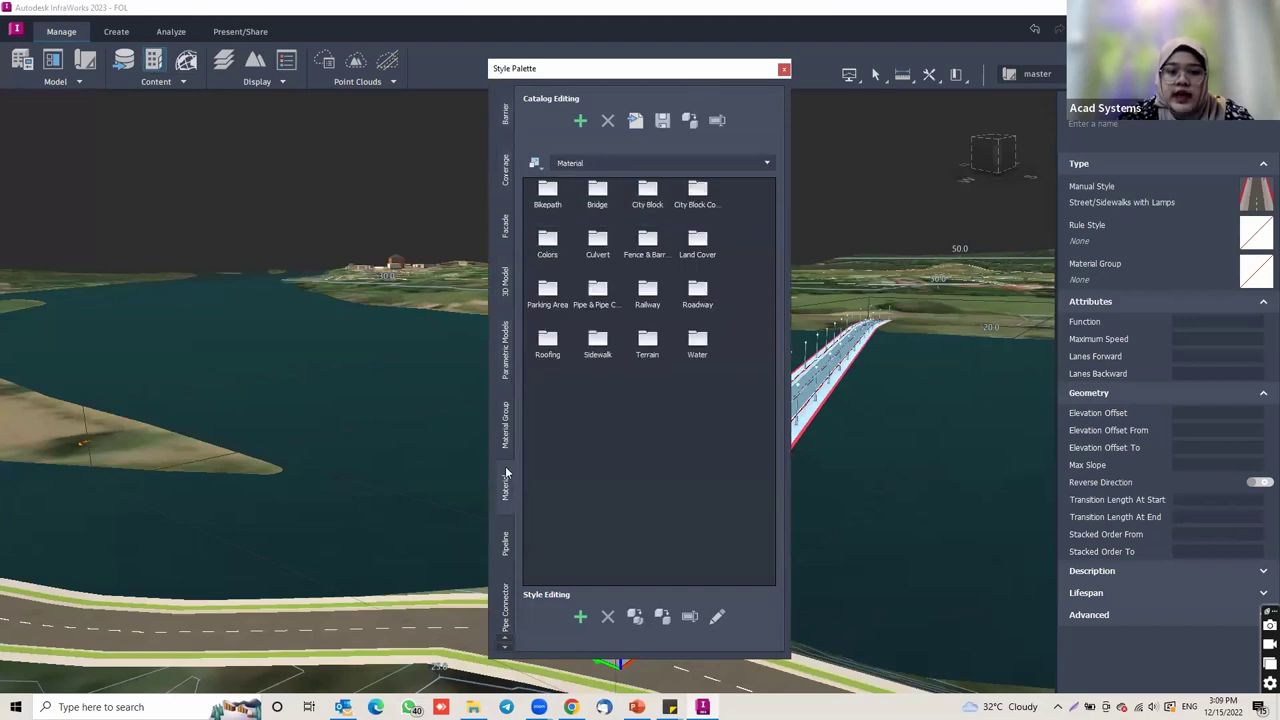
pyautogui.scroll(-6, 506, 473)
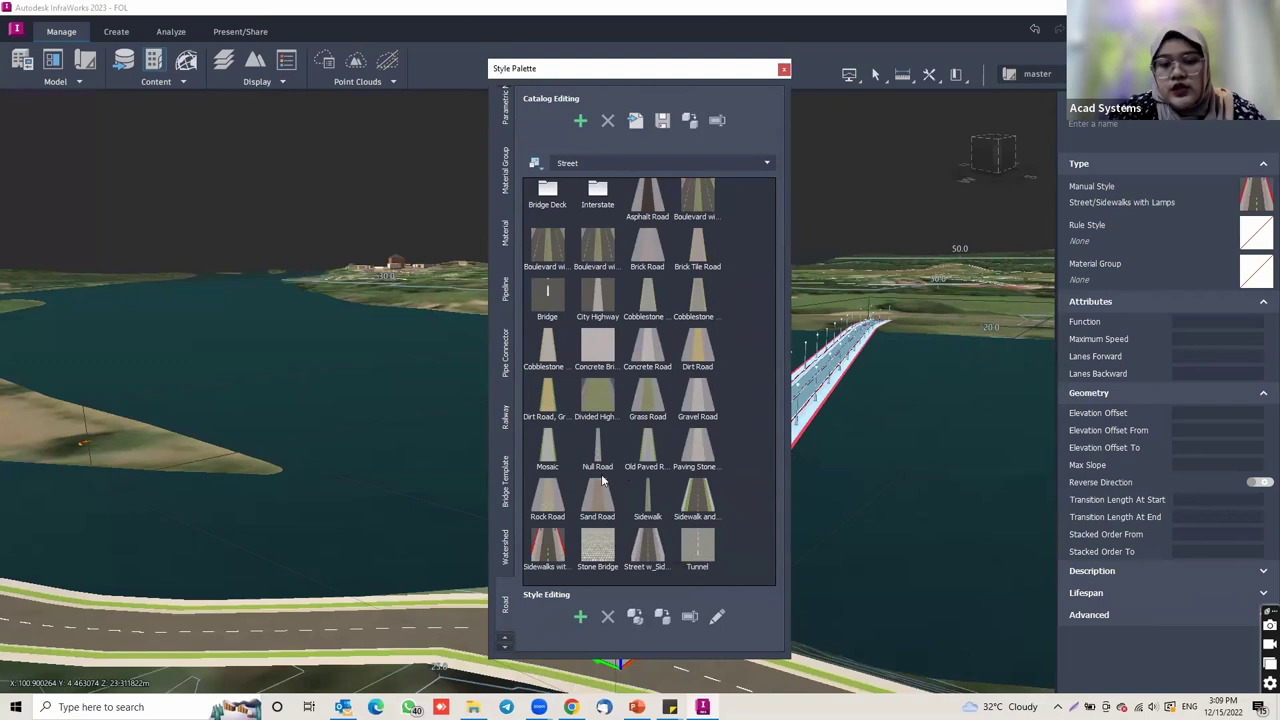
pyautogui.click(708, 500)
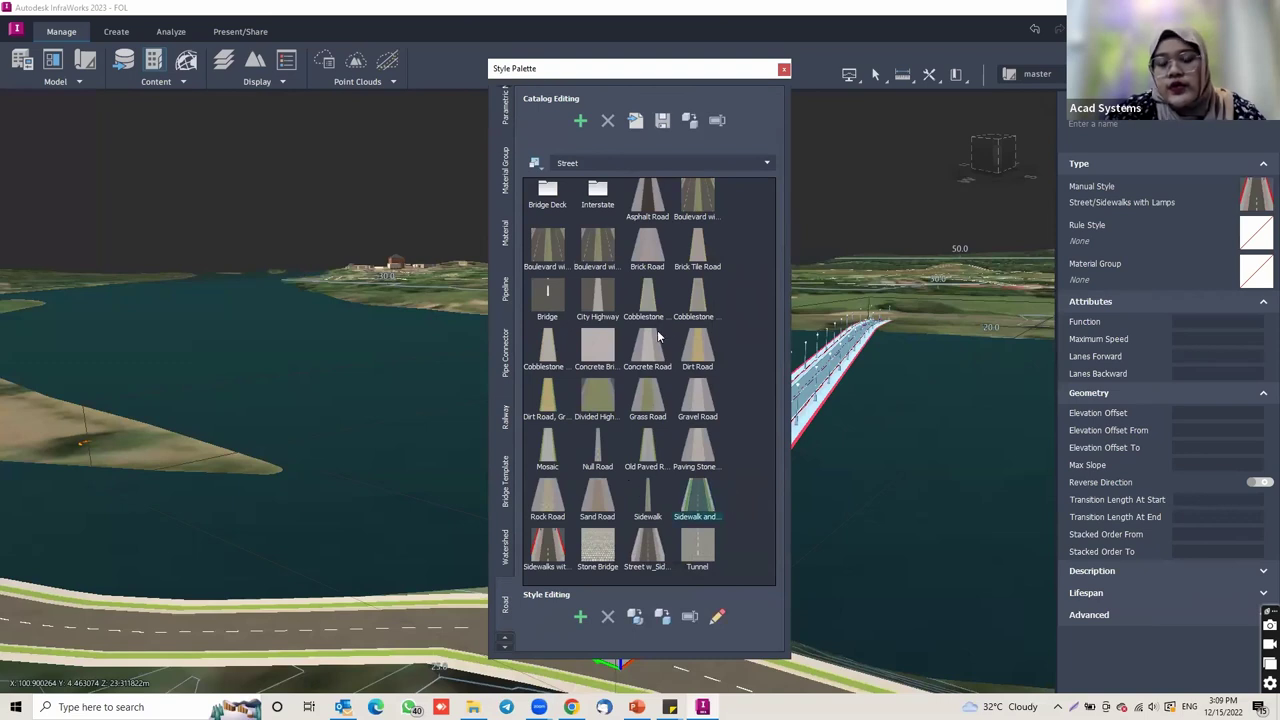
pyautogui.click(549, 557)
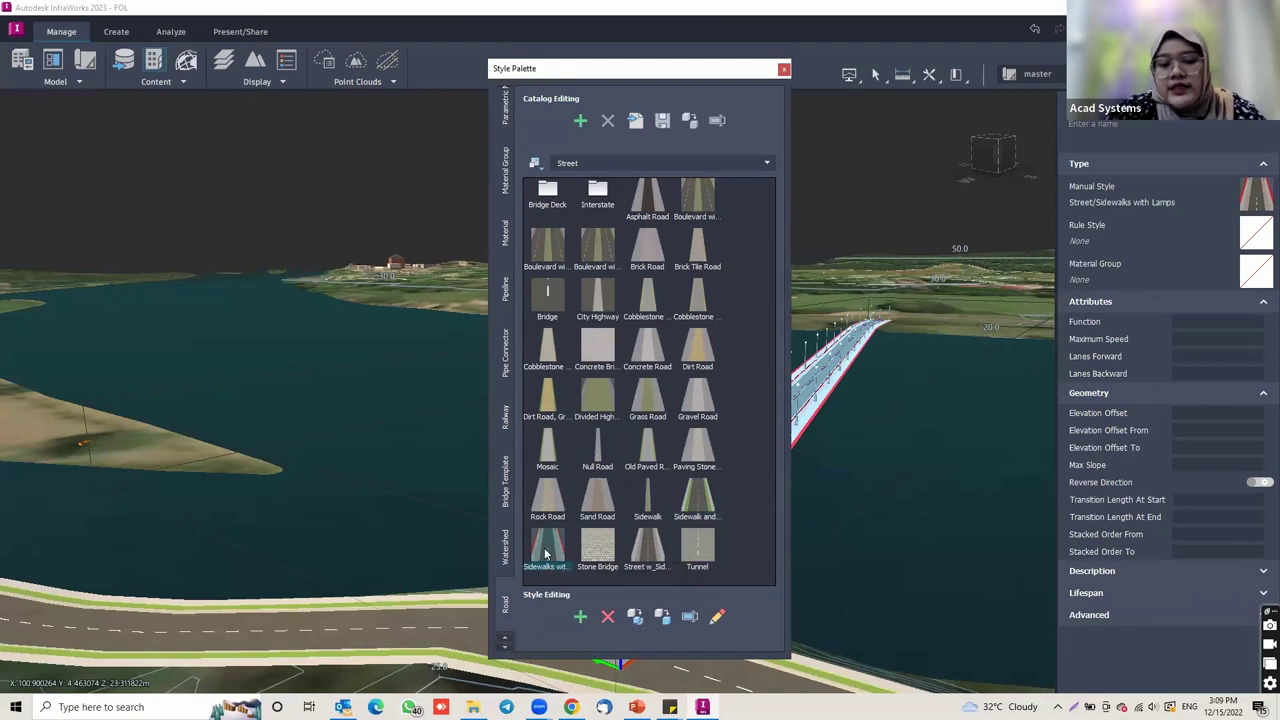
pyautogui.doubleClick(546, 555)
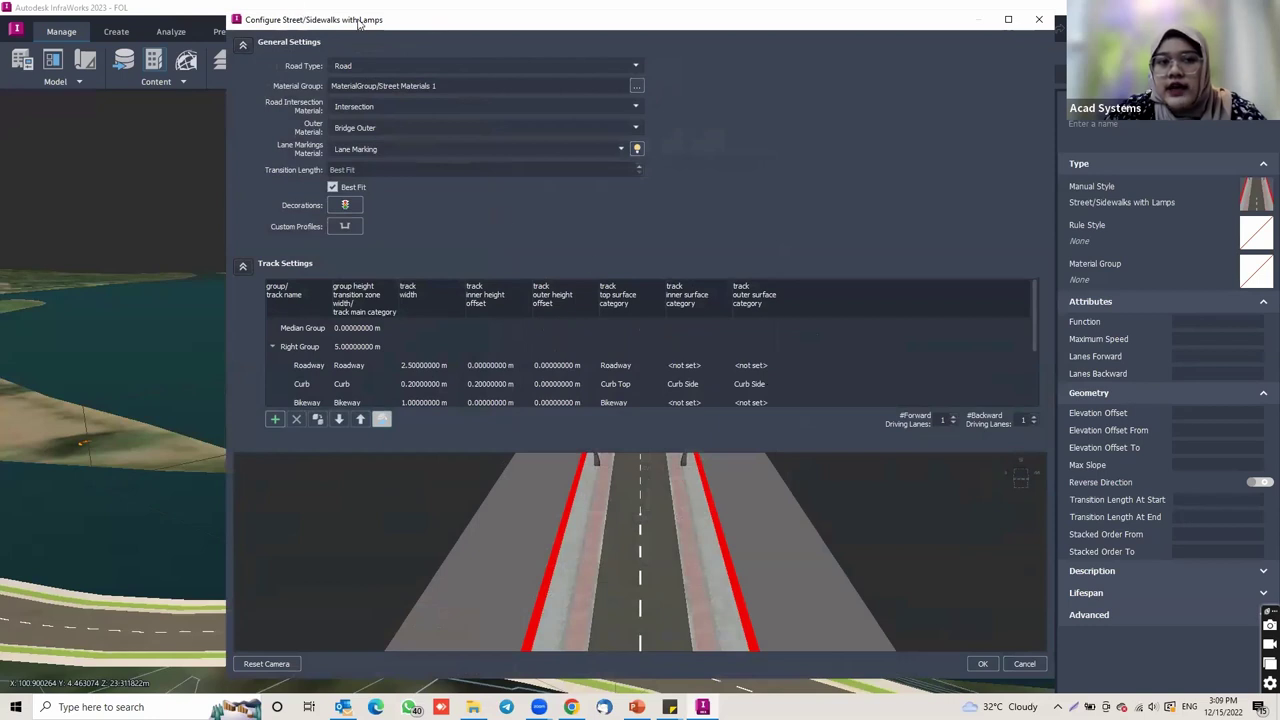
# Step: Review the Right Group tracks of the Sidewalks with Lamps style and delete the outermost Curb track beyond the Sidewalk
pyautogui.scroll(-2, 793, 390)
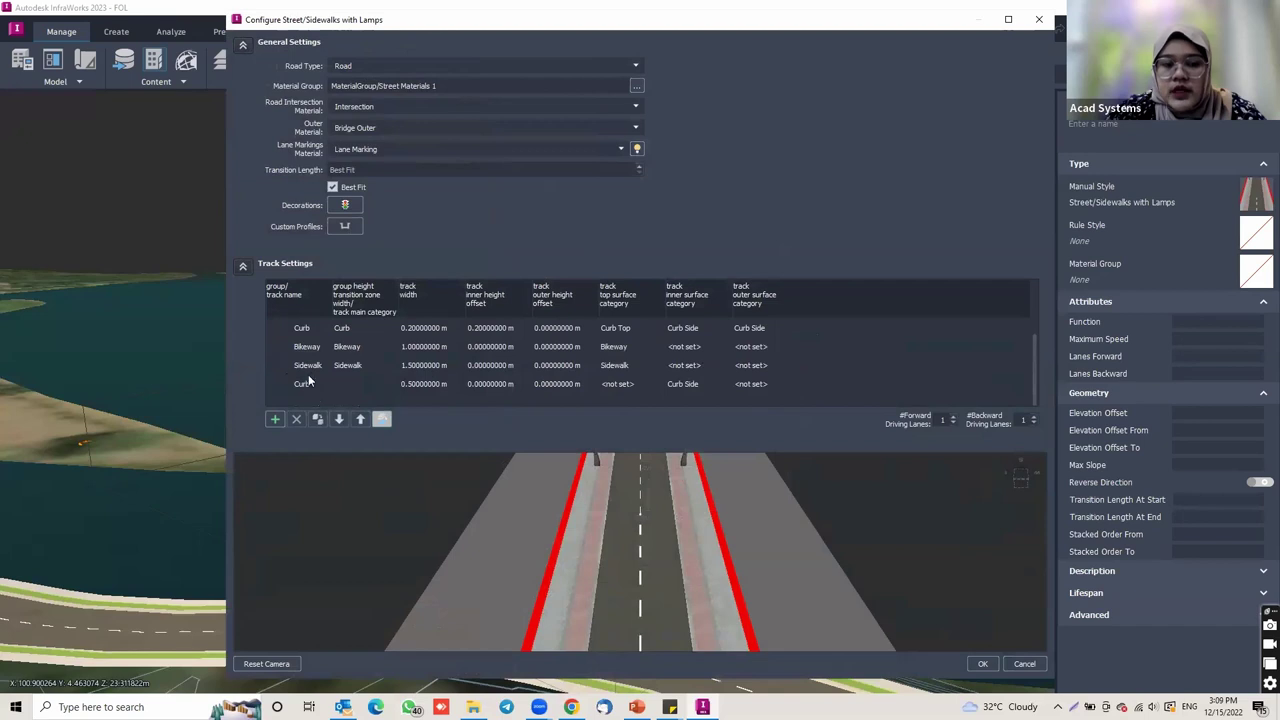
pyautogui.scroll(1, 316, 381)
pyautogui.scroll(-1, 300, 340)
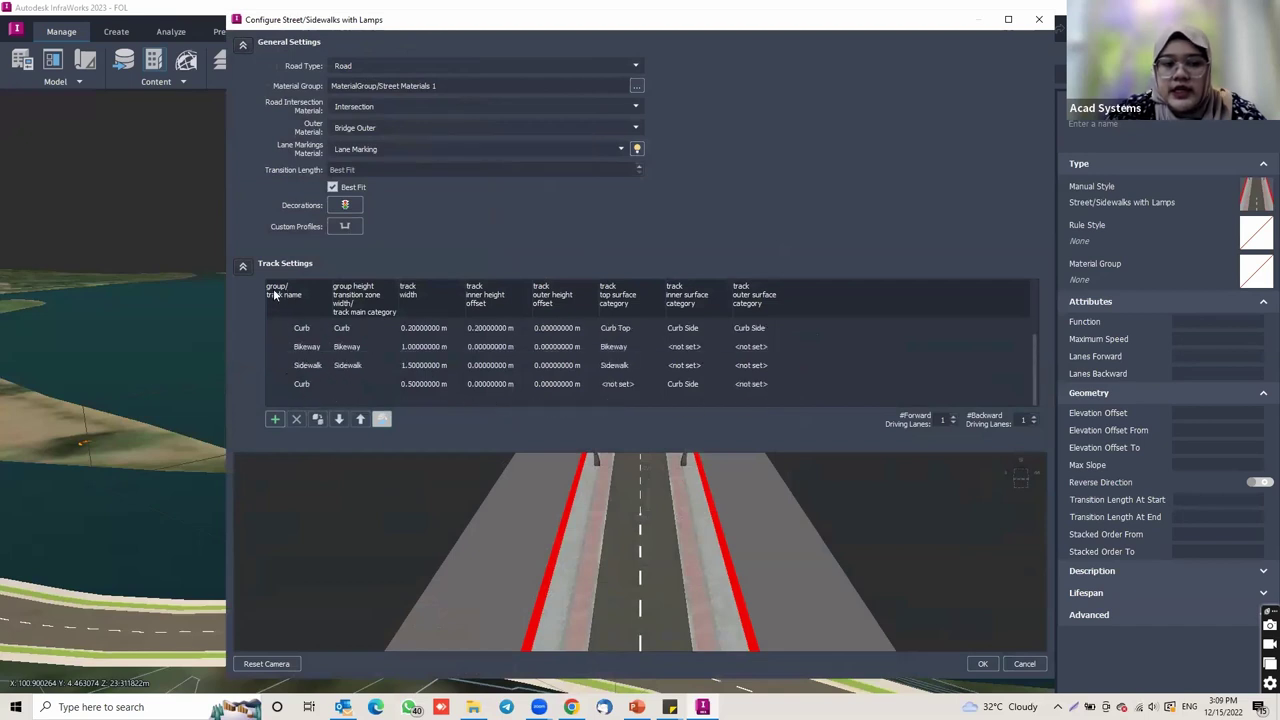
pyautogui.scroll(3, 310, 382)
pyautogui.scroll(-3, 310, 375)
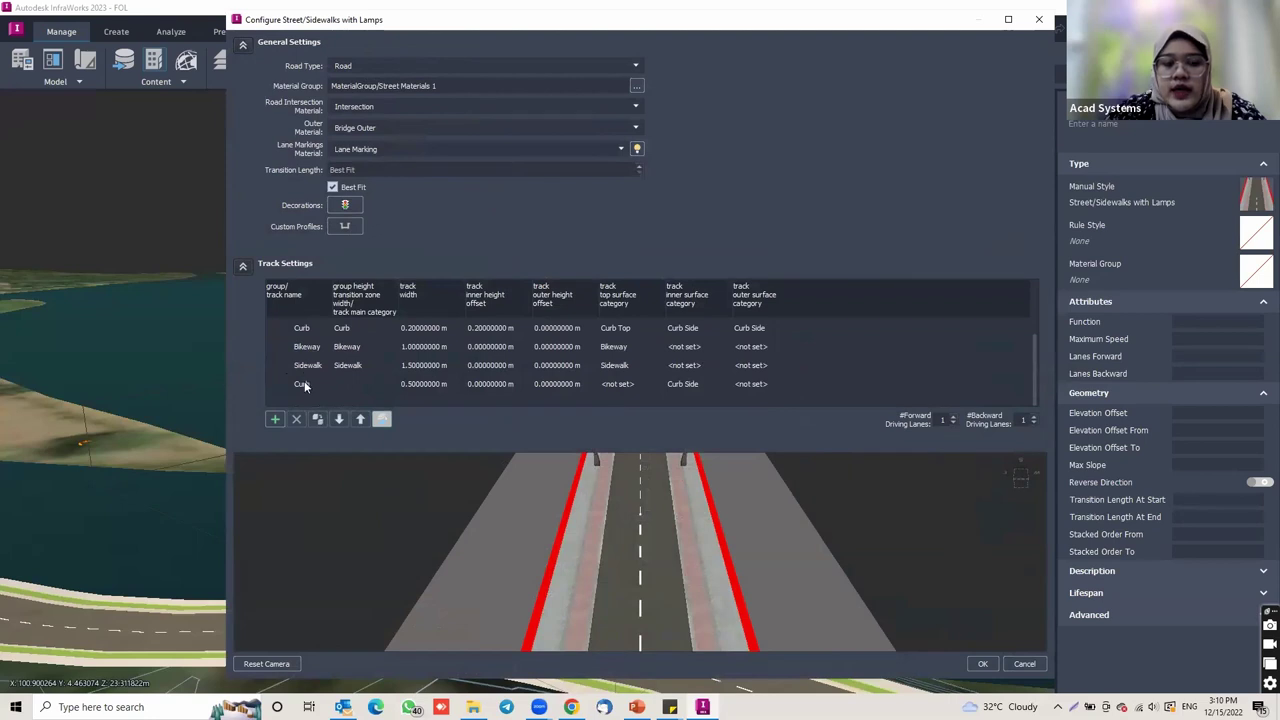
pyautogui.click(308, 384)
pyautogui.click(350, 386)
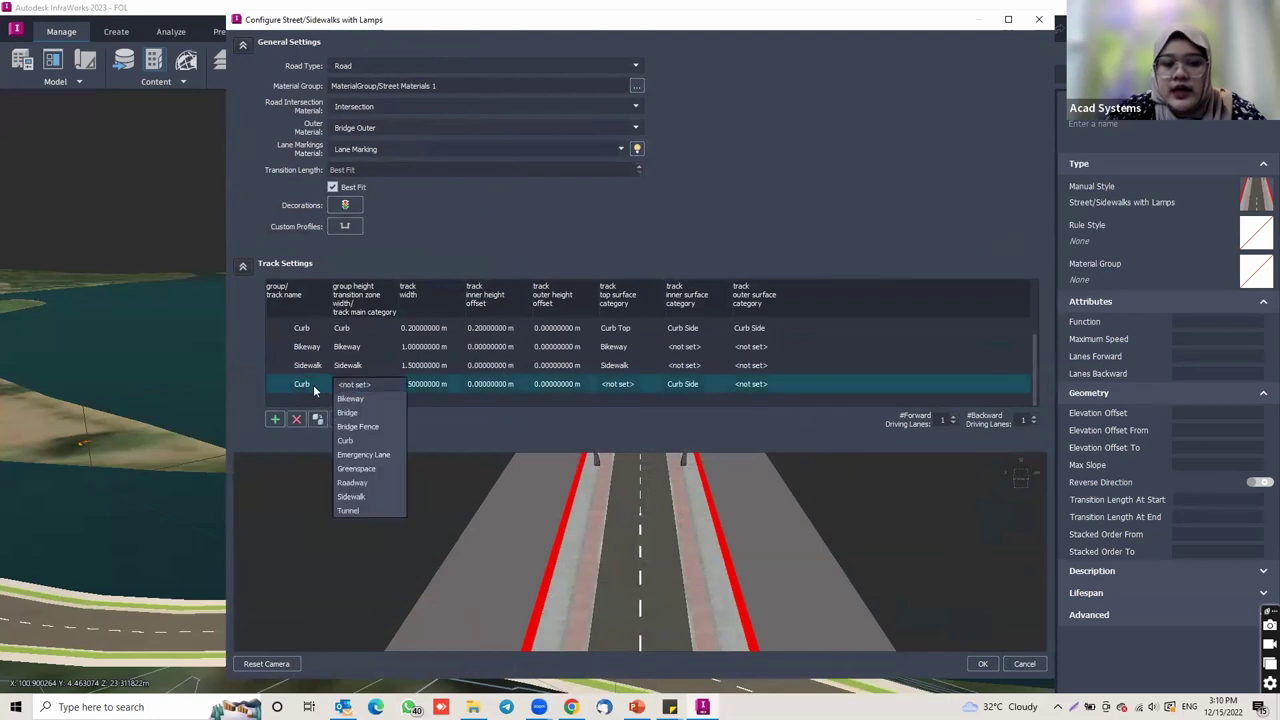
pyautogui.click(283, 389)
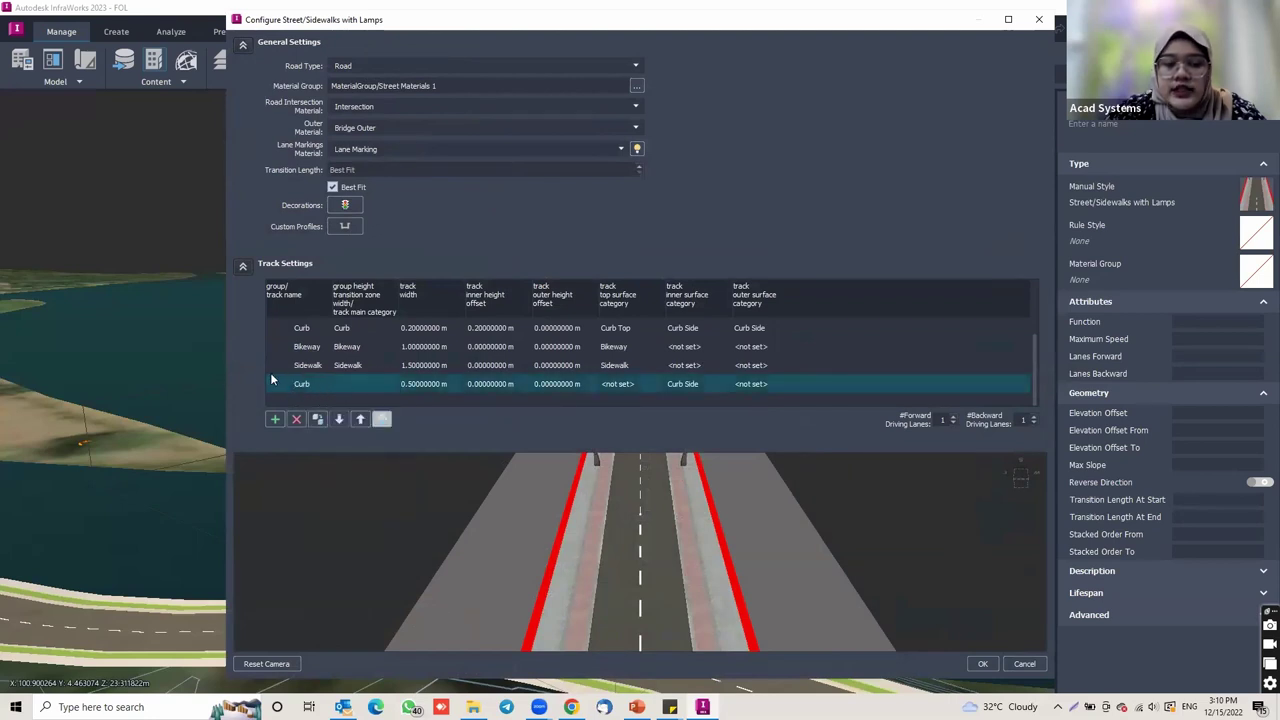
pyautogui.click(296, 419)
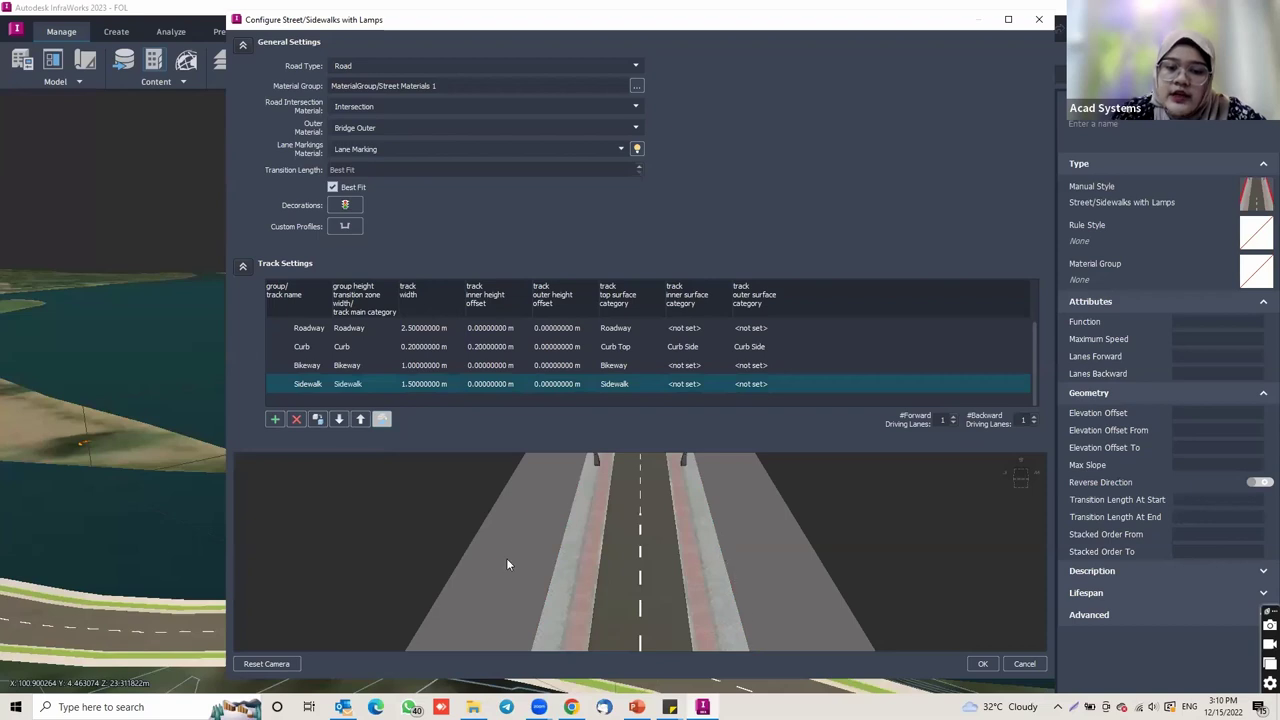
# Step: Add a new track to the Right Group, place it after the Sidewalk track and name it Crub
pyautogui.click(276, 421)
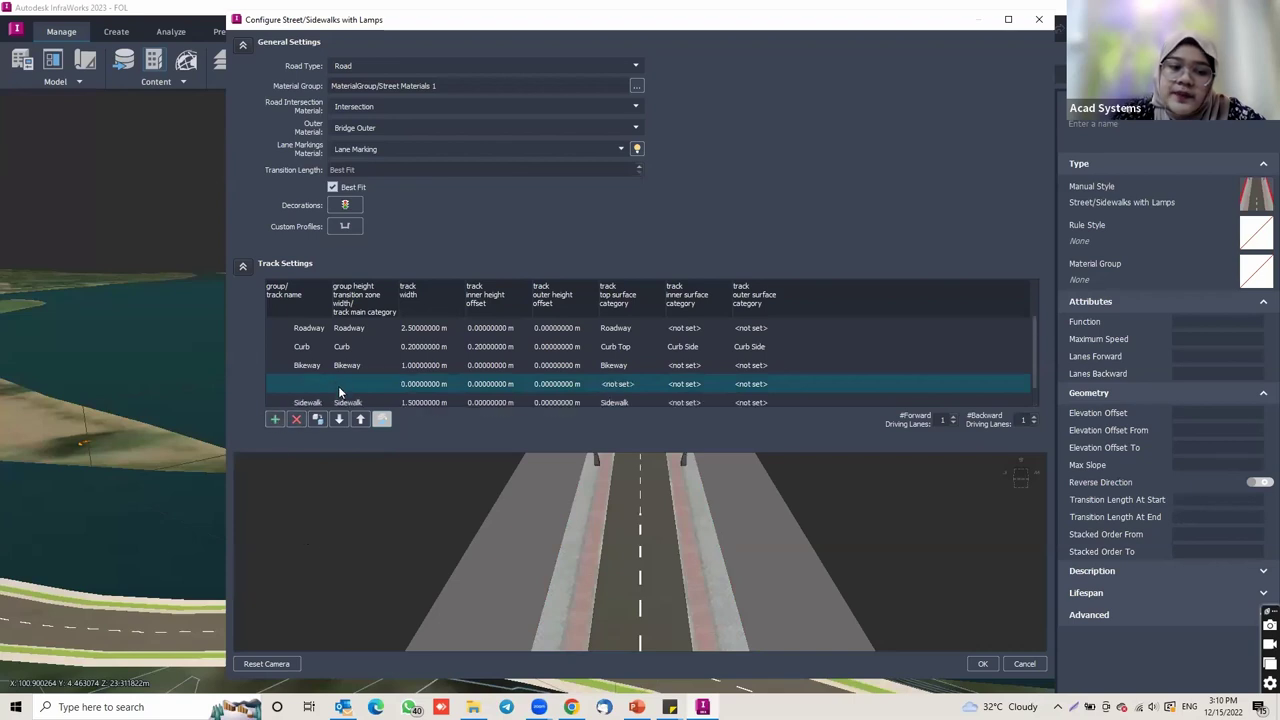
pyautogui.scroll(-1, 358, 390)
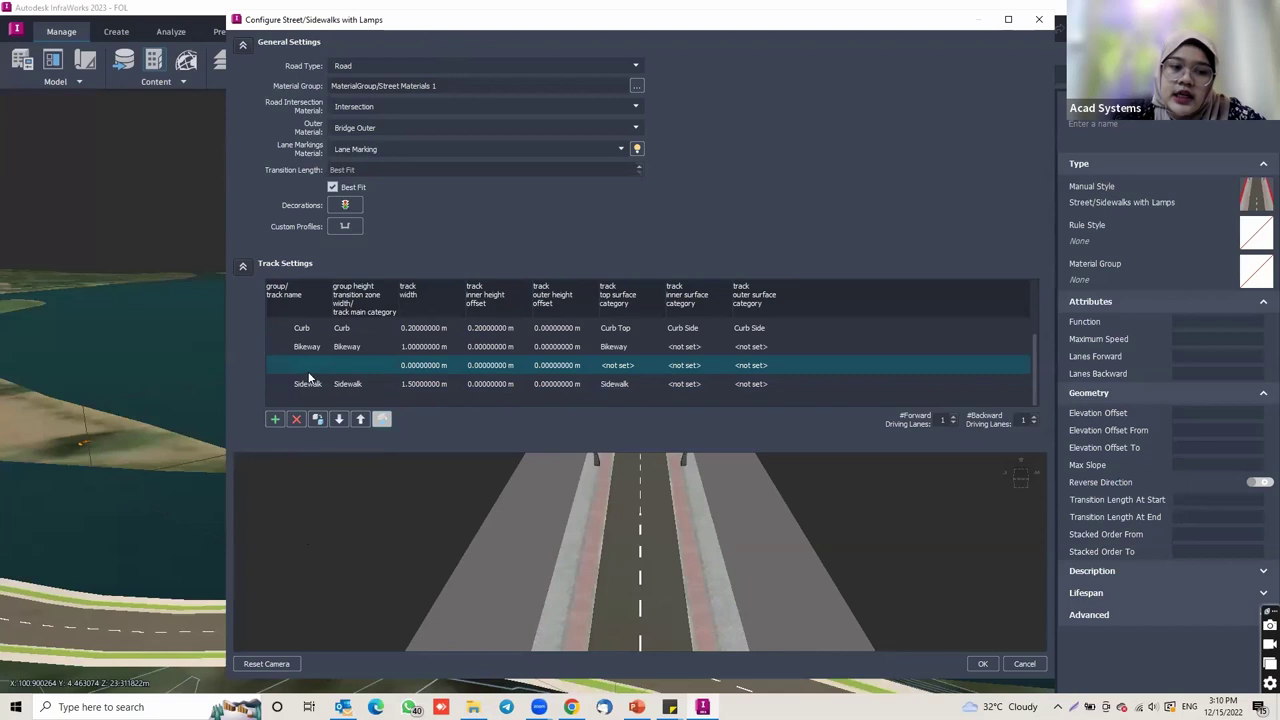
pyautogui.click(339, 420)
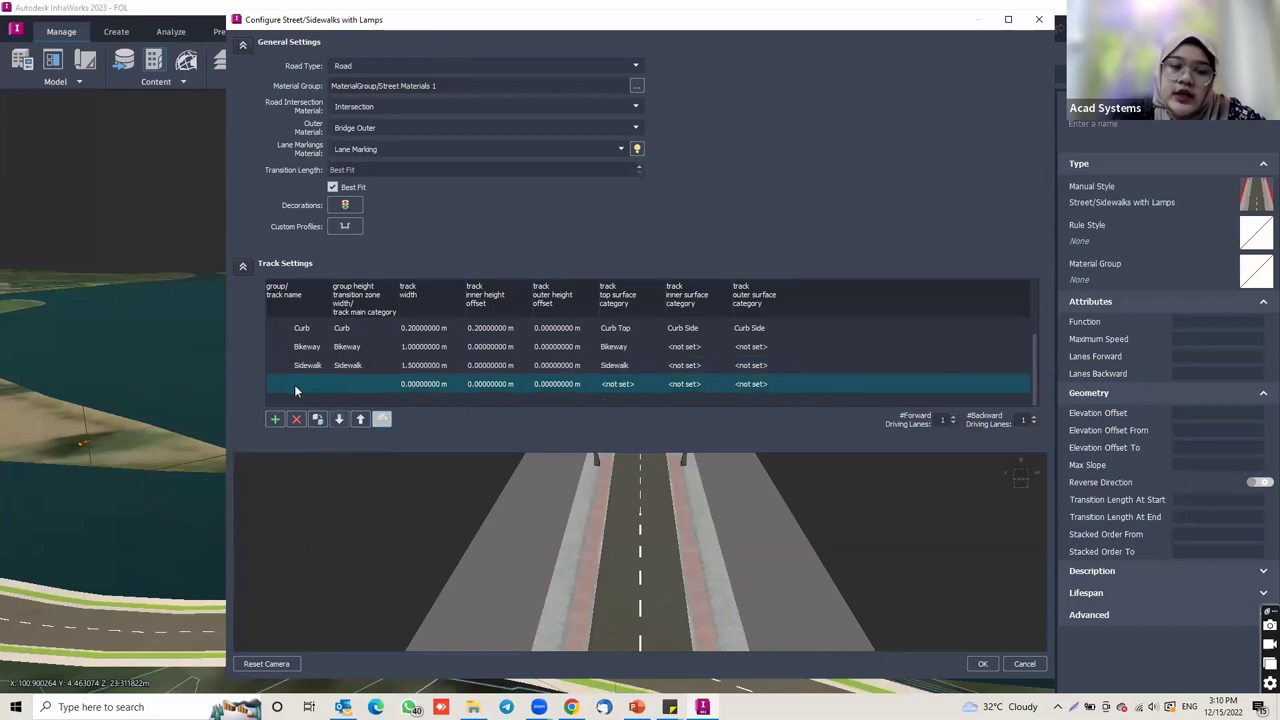
pyautogui.doubleClick(321, 382)
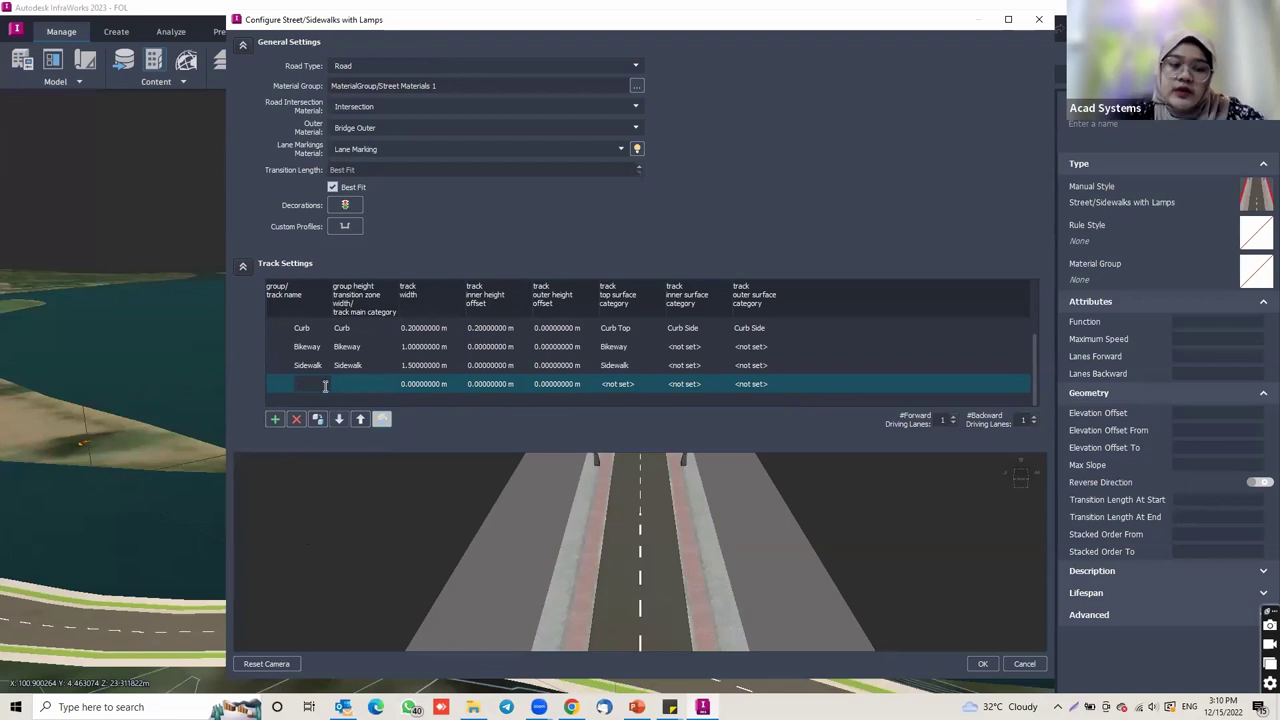
pyautogui.write('Crub')
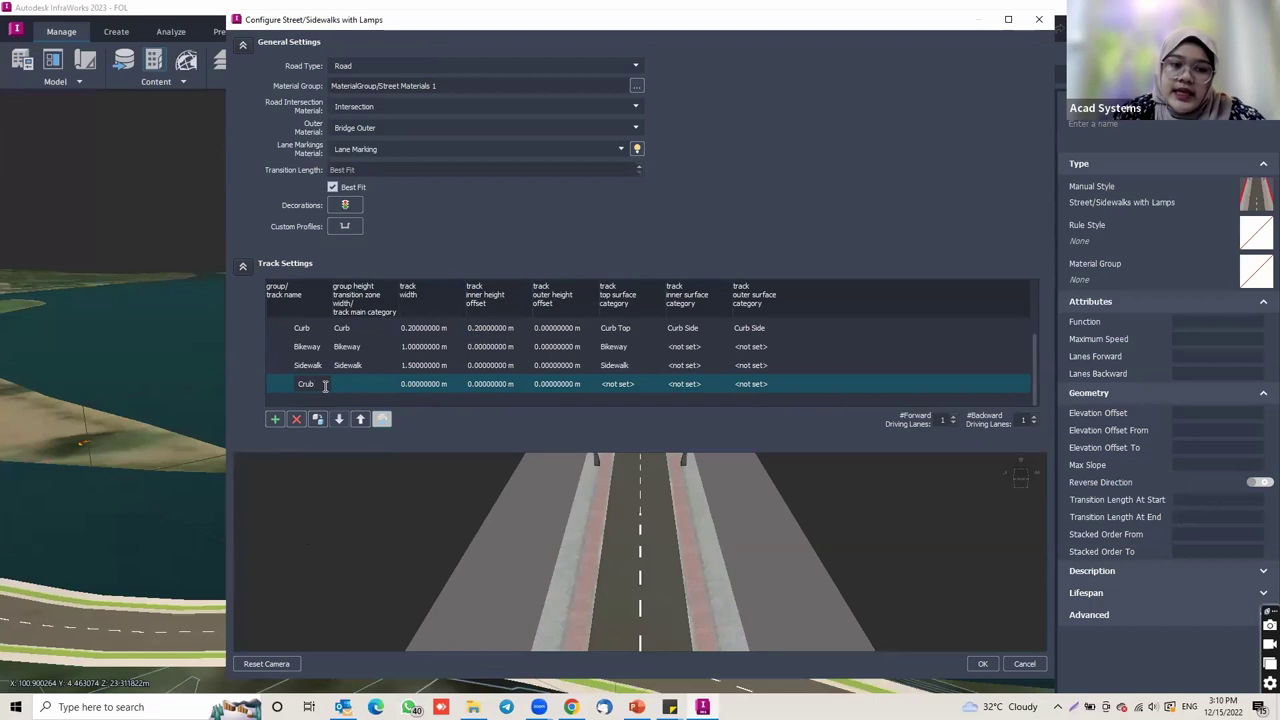
# Step: Set the Crub track's width to 0.5 m and its inner surface category to Curb Side, and save the style, closing the palette
pyautogui.doubleClick(428, 384)
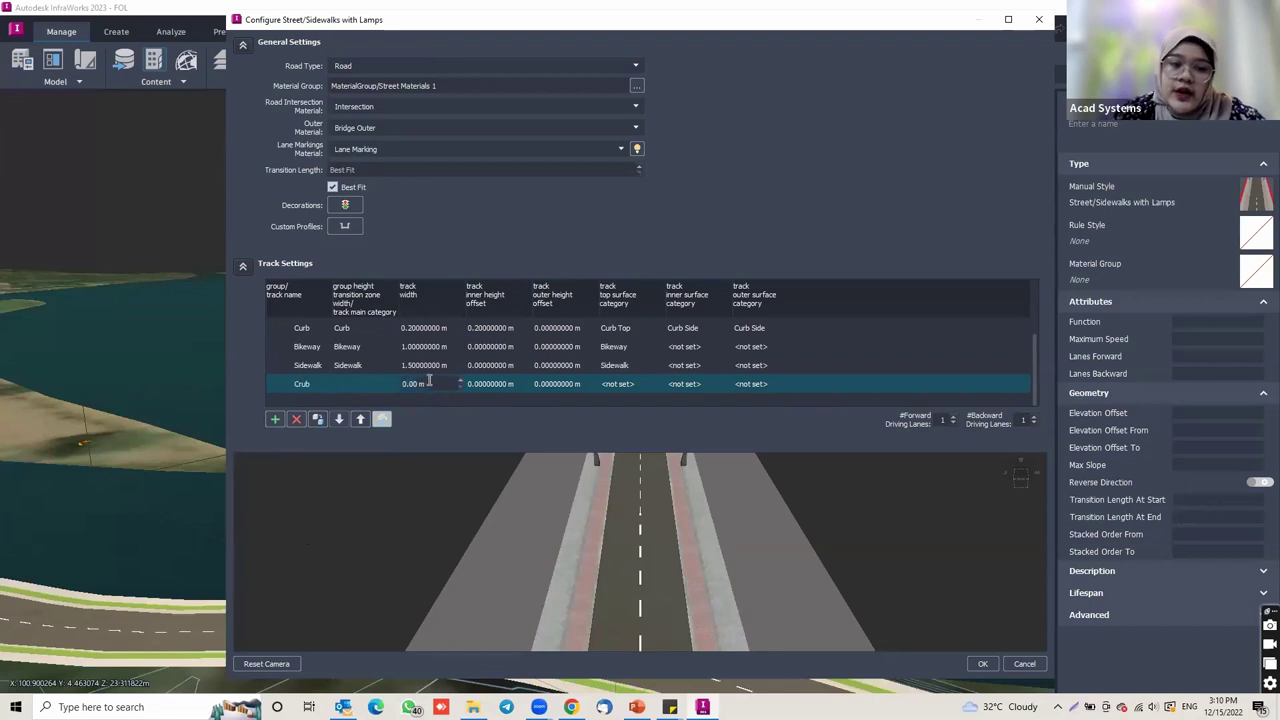
pyautogui.write('0.5')
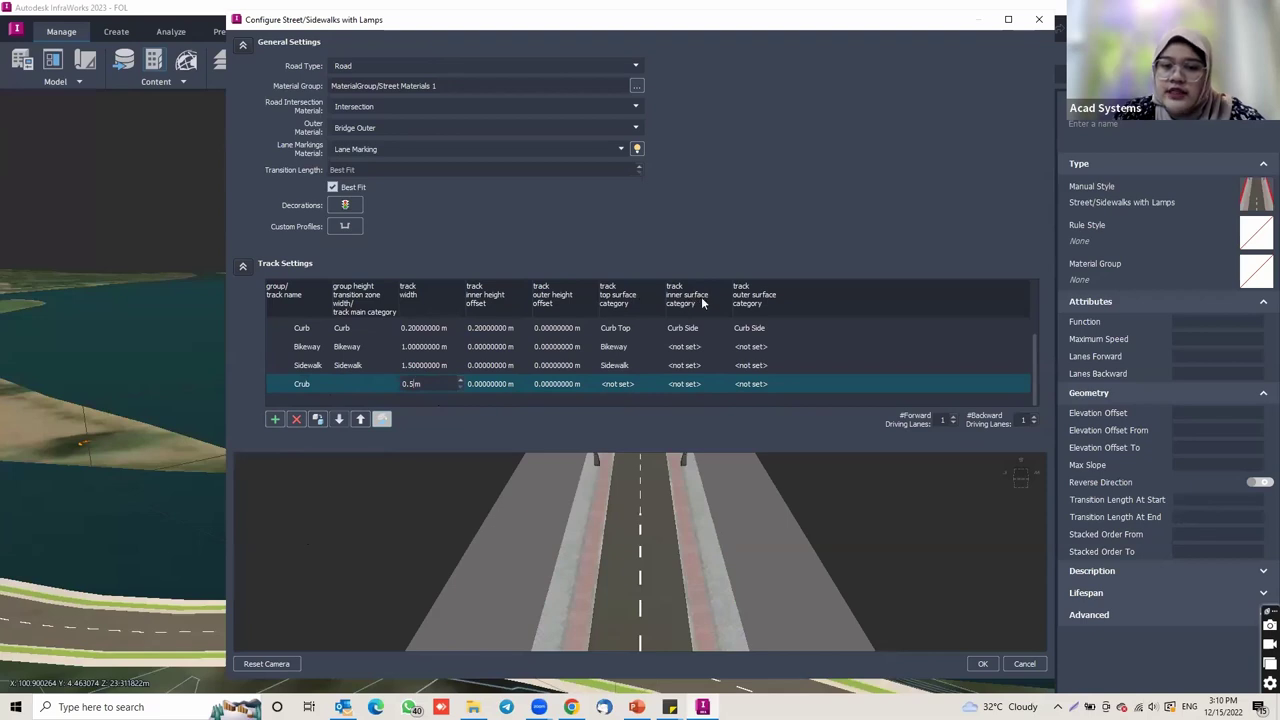
pyautogui.click(697, 384)
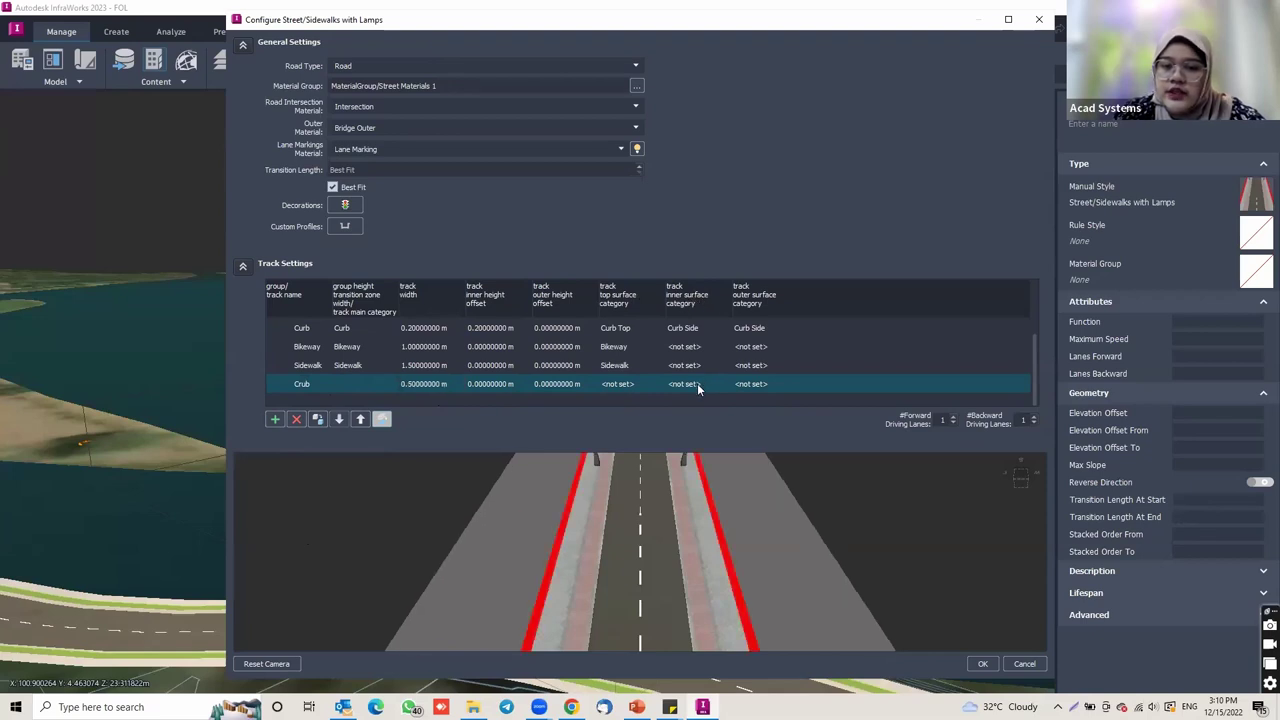
pyautogui.click(697, 384)
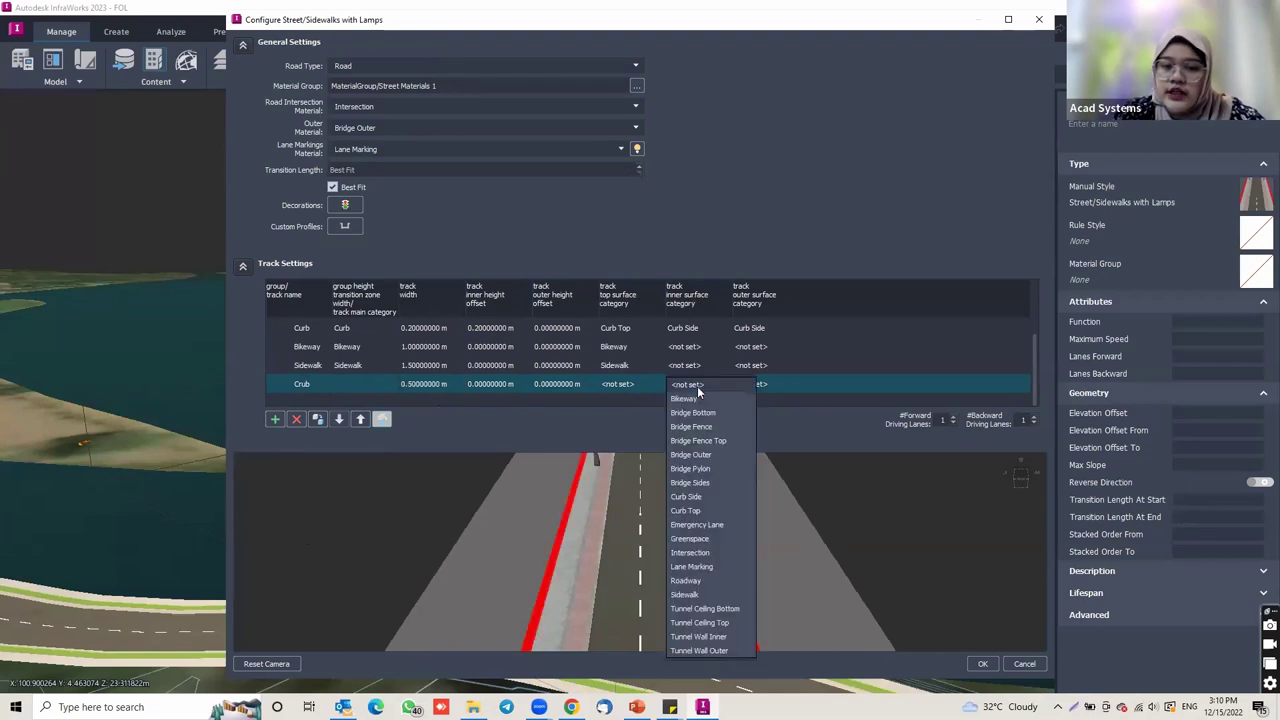
pyautogui.click(724, 495)
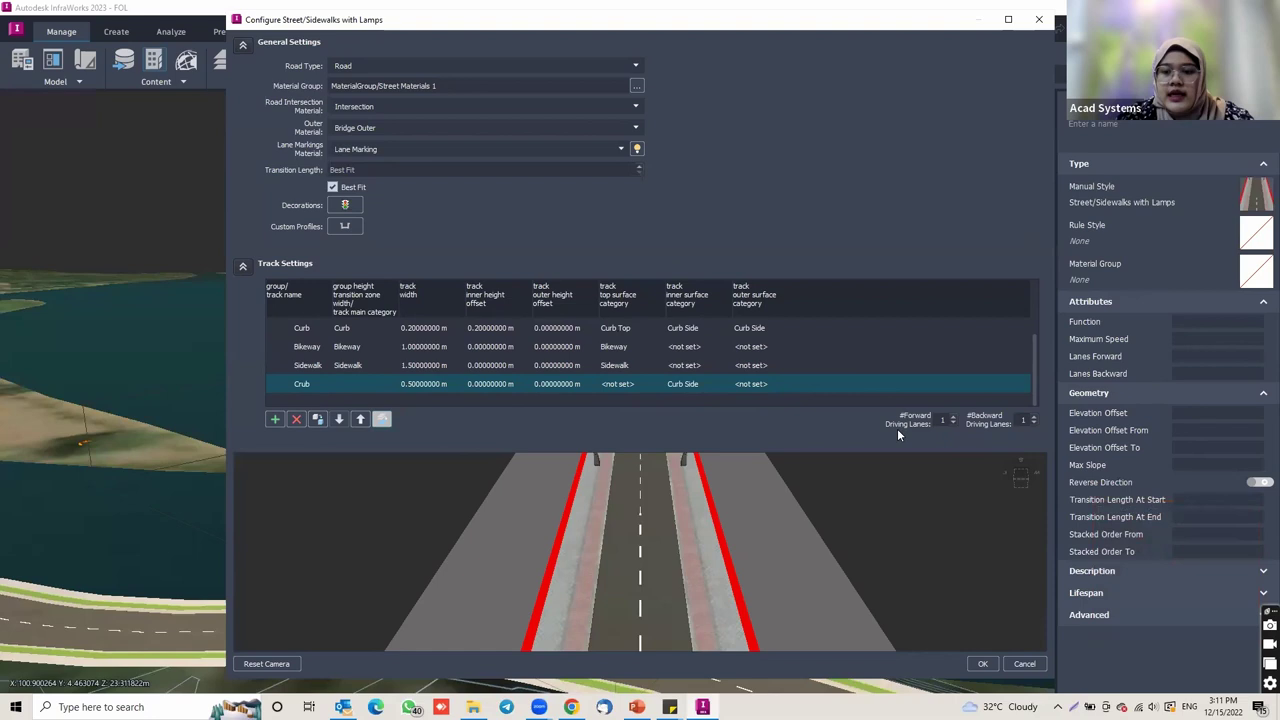
pyautogui.click(982, 663)
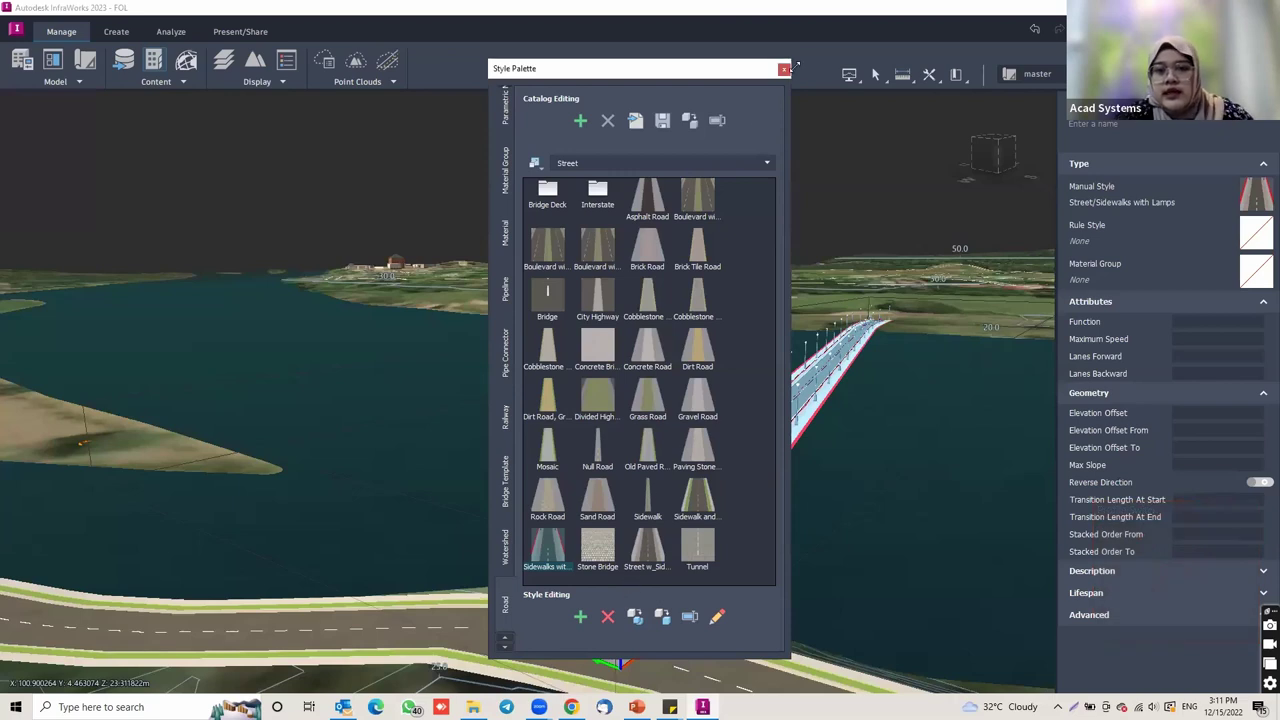
pyautogui.click(784, 70)
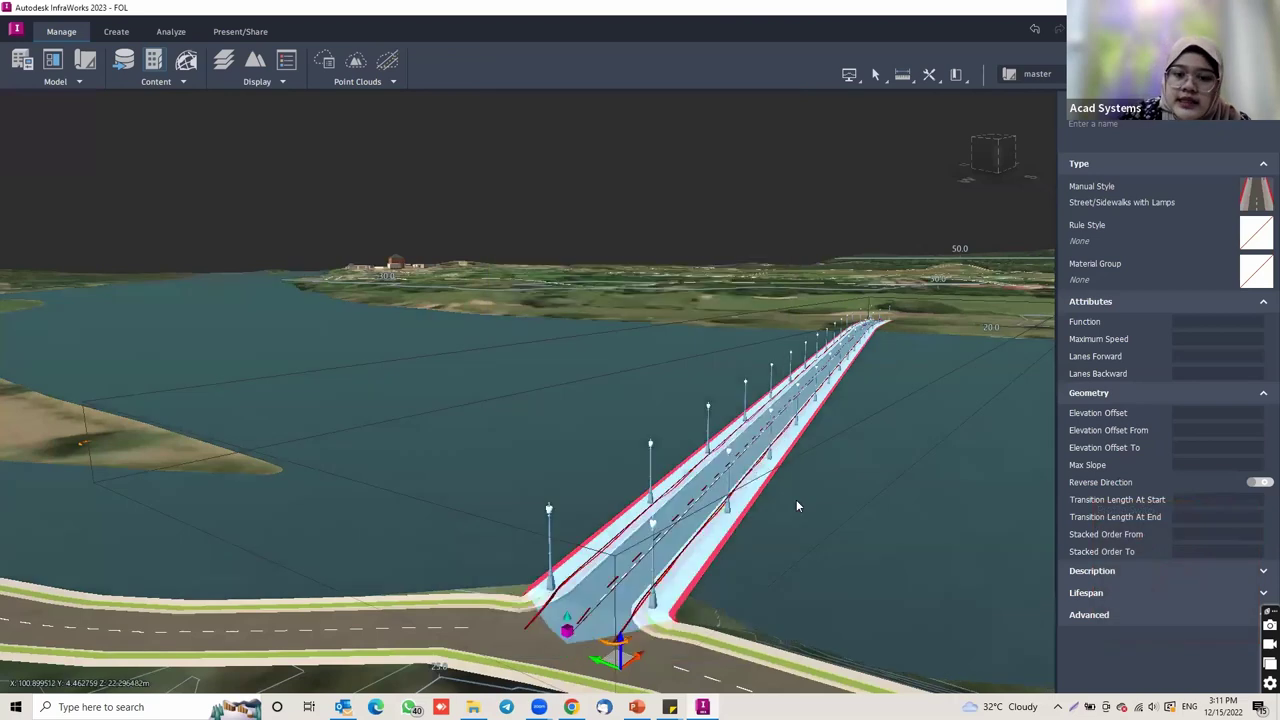
# Step: Convert the selected Sidewalks with Lamps road across the river to a component road
pyautogui.scroll(3, 790, 500)
pyautogui.moveTo(771, 507); pyautogui.dragTo(571, 576, button='middle')
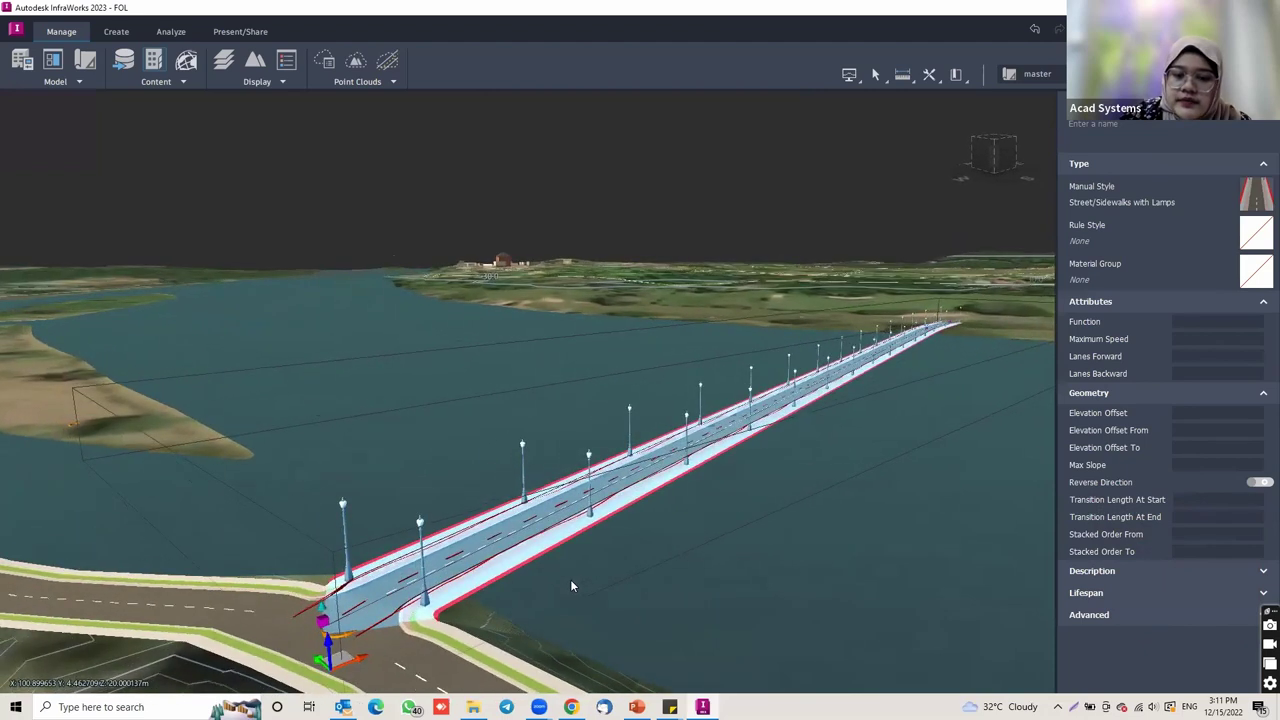
pyautogui.moveTo(859, 458); pyautogui.dragTo(695, 529, button='middle')
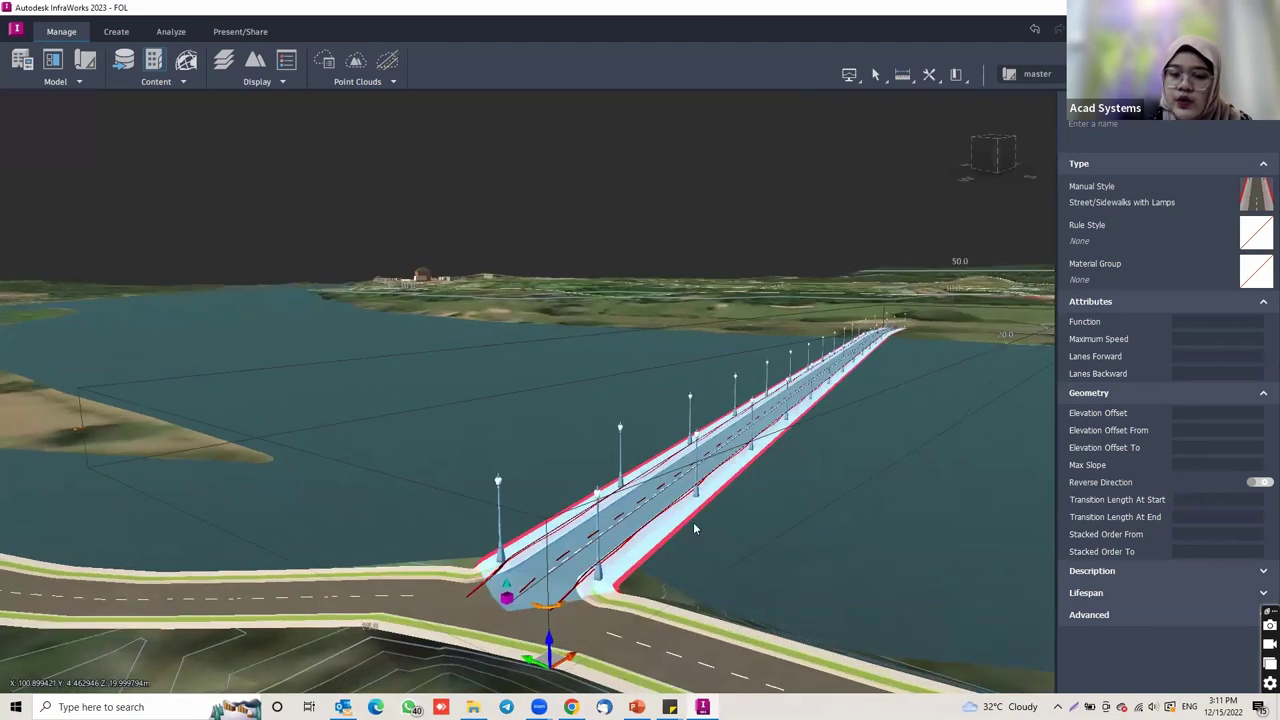
pyautogui.moveTo(634, 340); pyautogui.dragTo(669, 383)
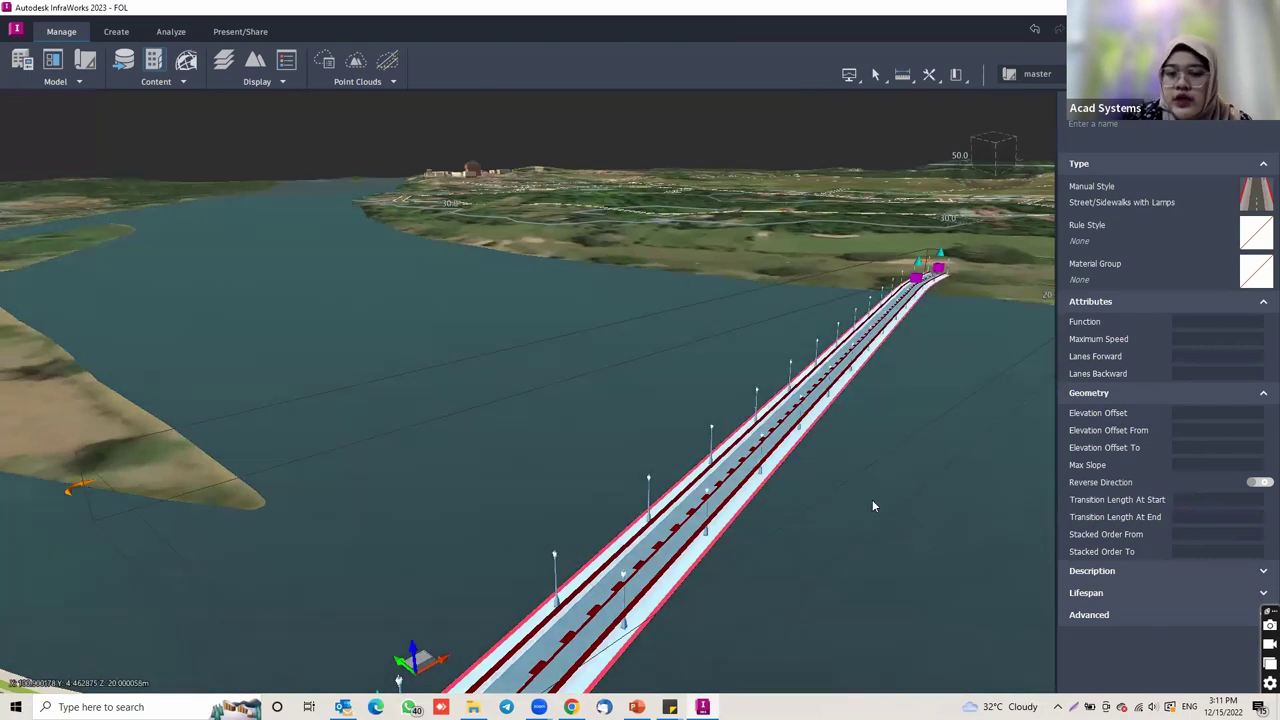
pyautogui.moveTo(872, 507); pyautogui.dragTo(840, 509, button='middle')
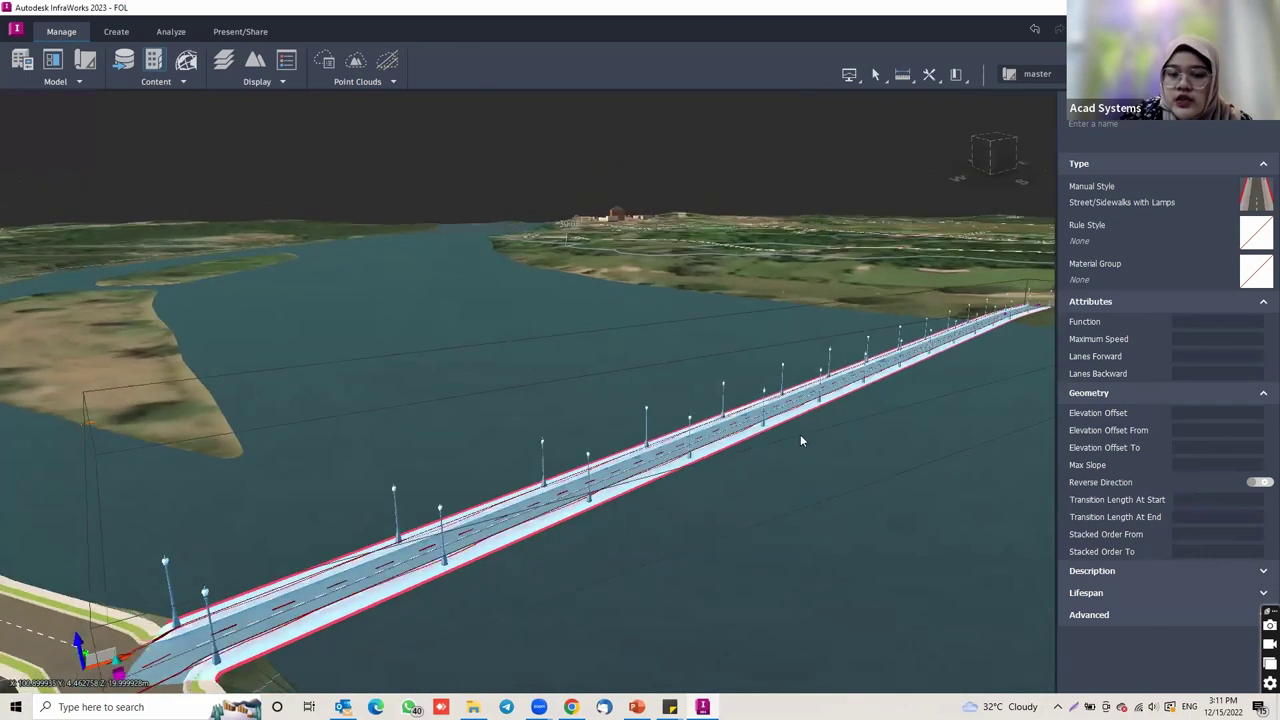
pyautogui.moveTo(783, 419); pyautogui.dragTo(829, 484)
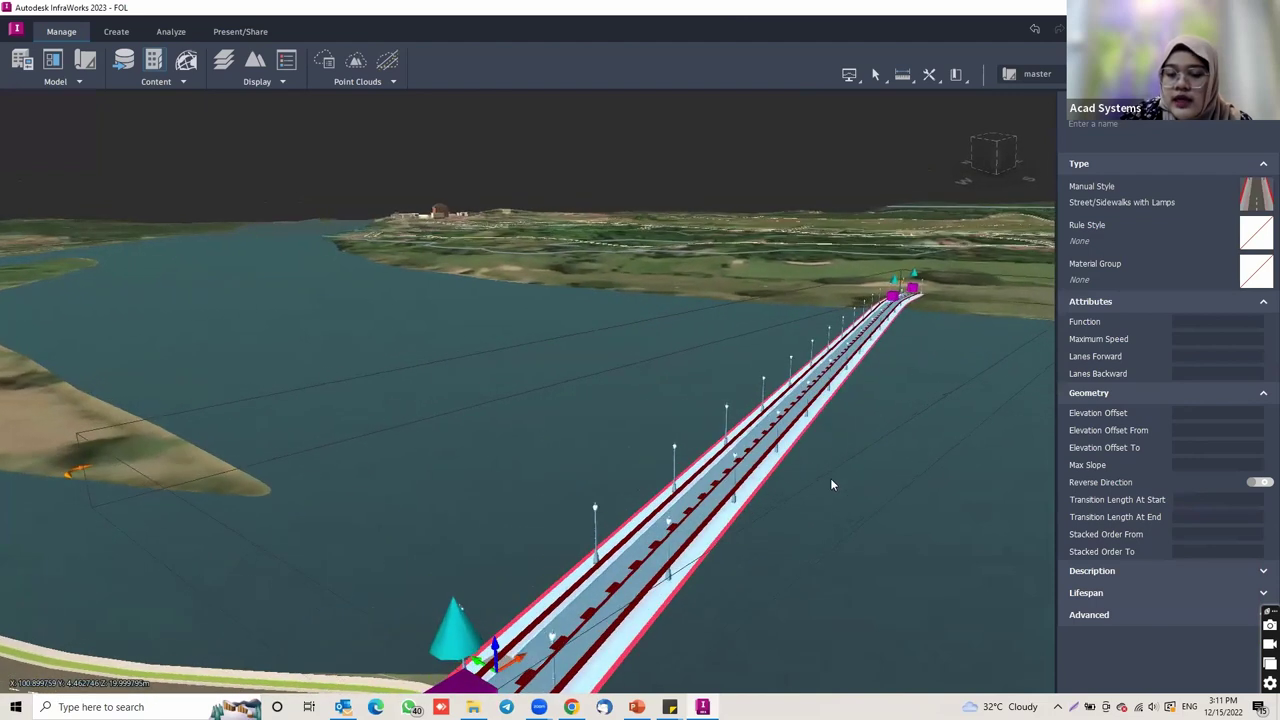
pyautogui.rightClick(821, 495)
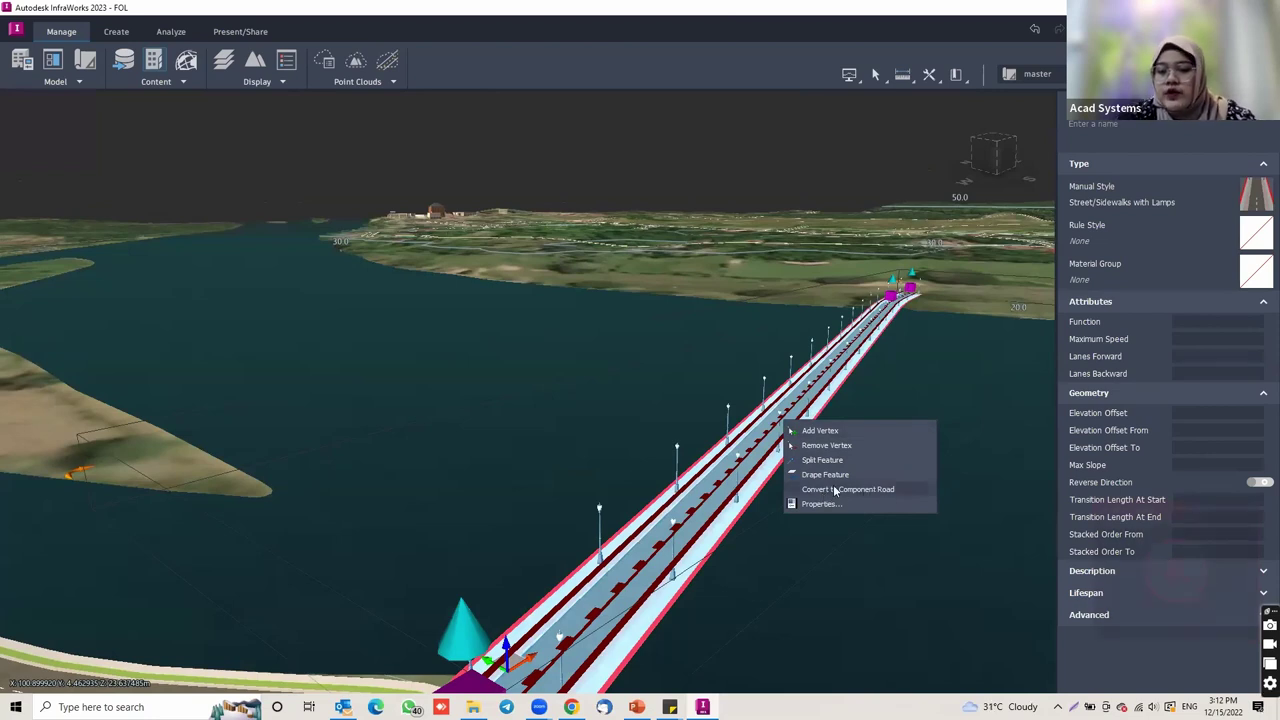
pyautogui.click(855, 490)
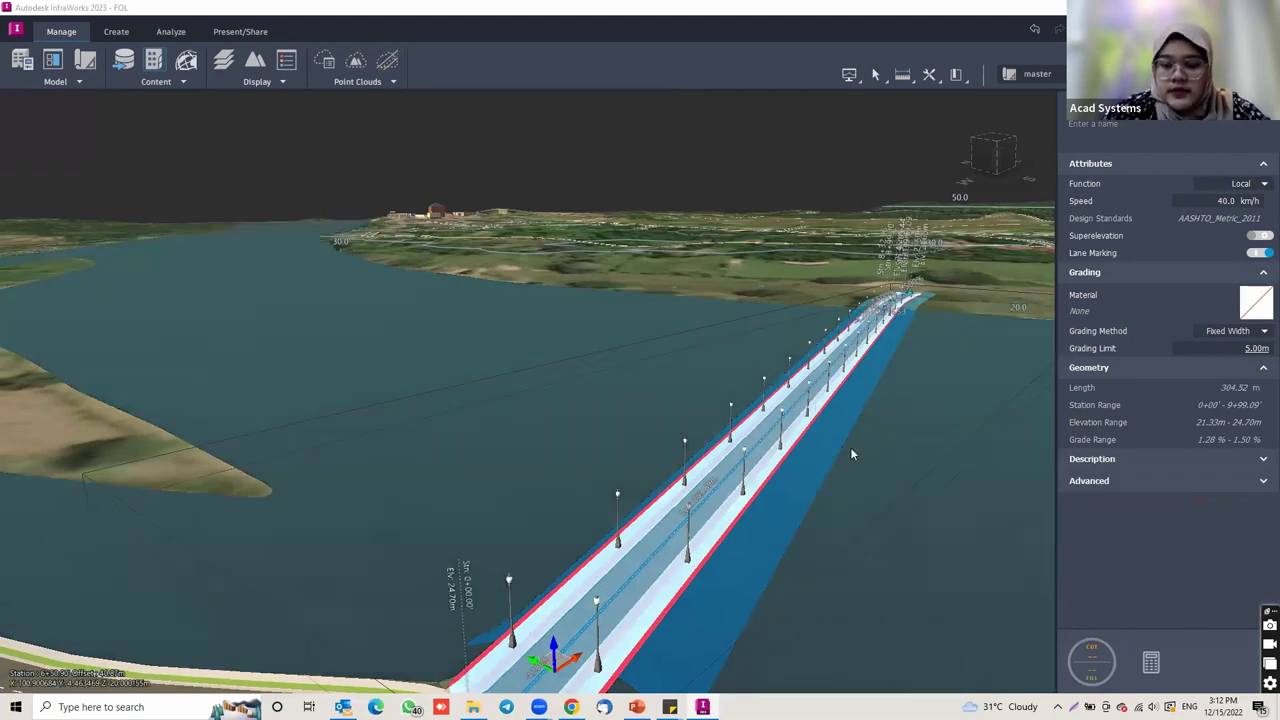
# Step: Examine the converted component road's grading, lamps and junction with the riverside road, along with the available road creation tools
pyautogui.moveTo(850, 447); pyautogui.dragTo(544, 553)
pyautogui.moveTo(544, 558); pyautogui.dragTo(840, 415, button='middle')
pyautogui.moveTo(839, 409); pyautogui.dragTo(819, 408)
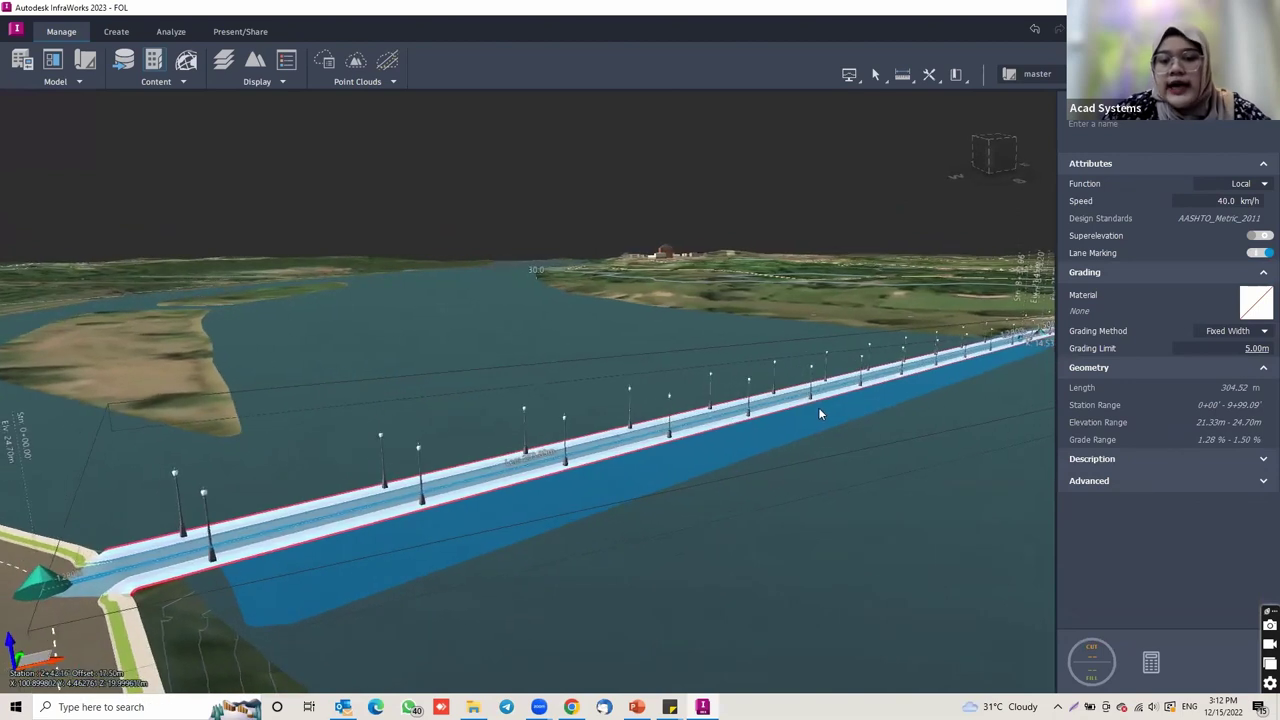
pyautogui.moveTo(818, 413); pyautogui.dragTo(300, 252, button='middle')
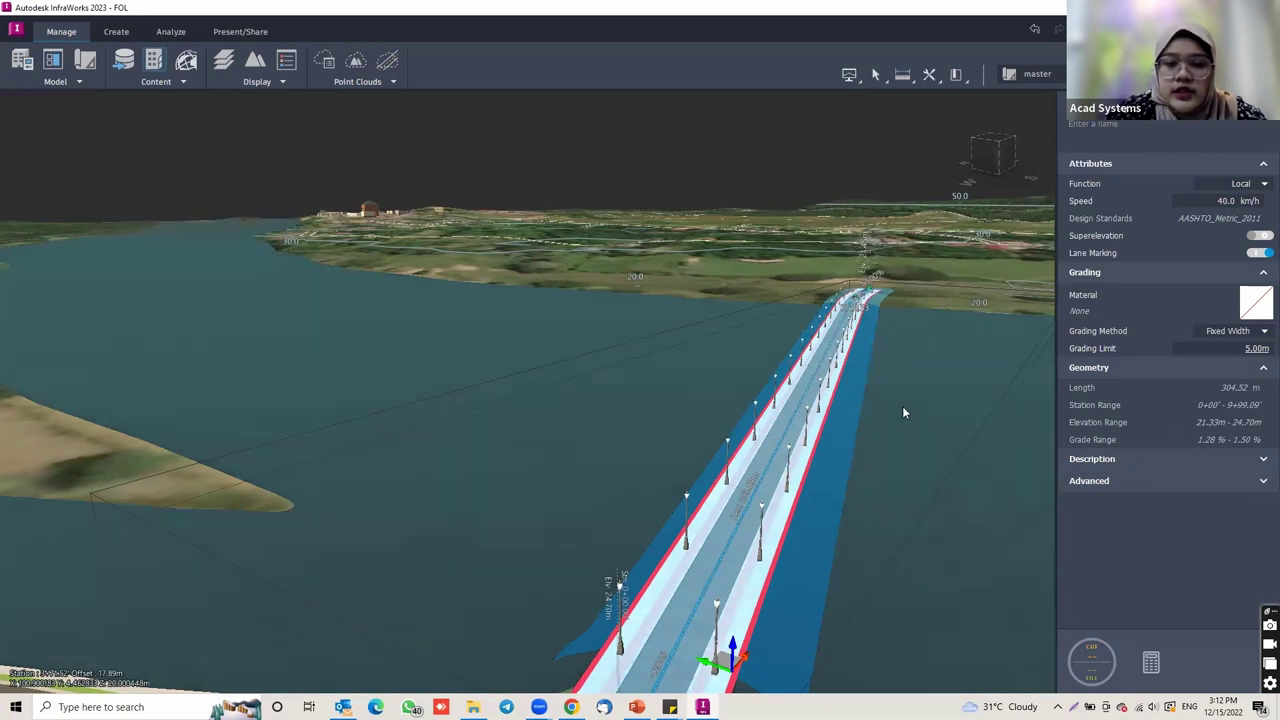
pyautogui.moveTo(901, 406); pyautogui.dragTo(820, 408)
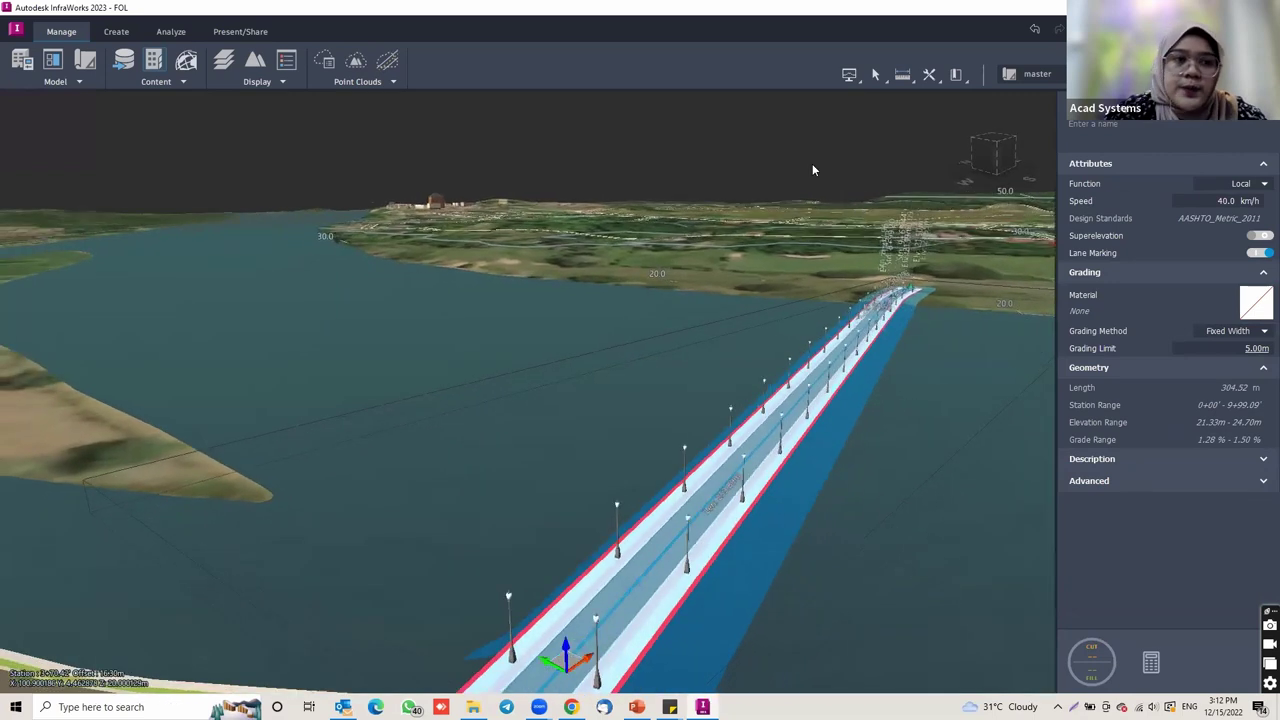
pyautogui.click(116, 31)
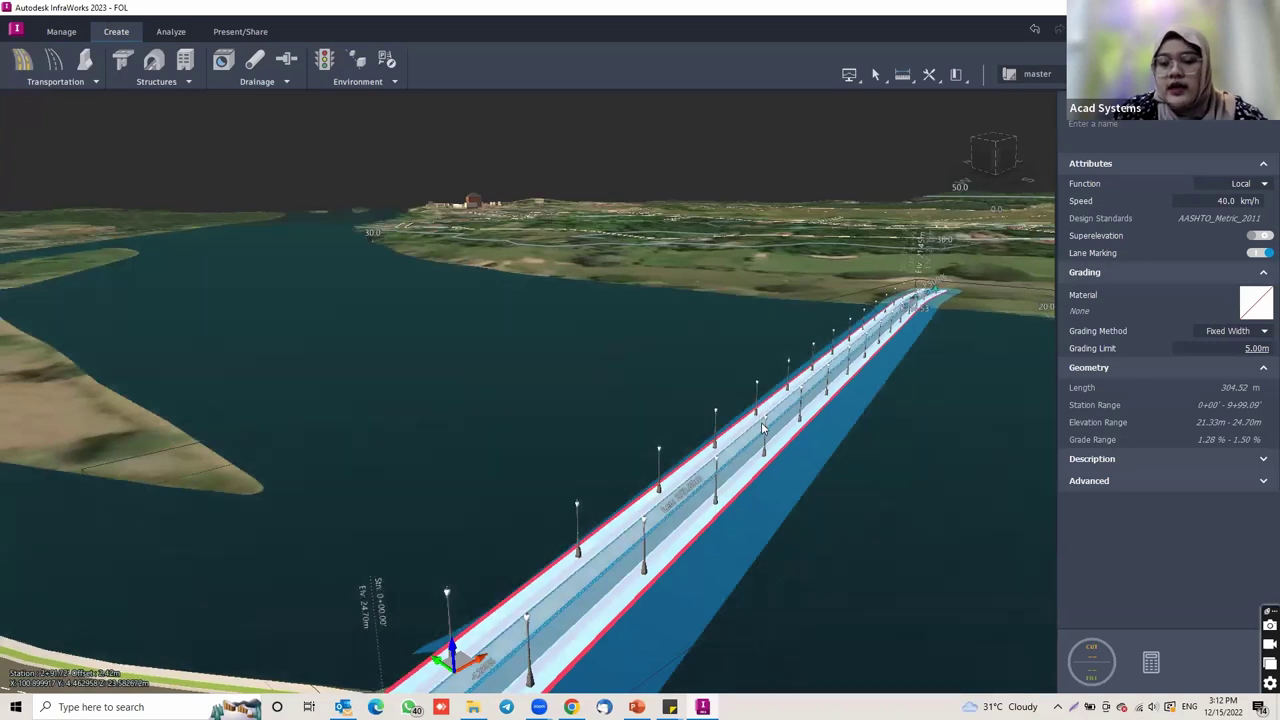
pyautogui.click(62, 64)
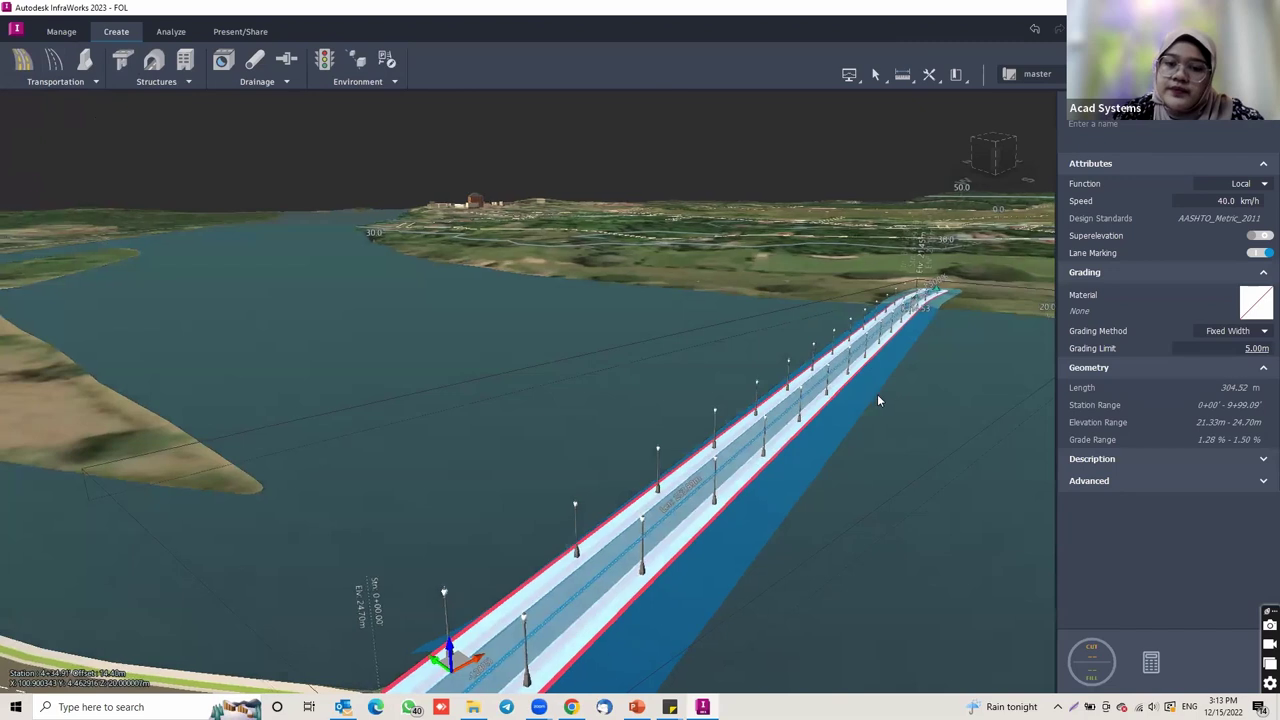
pyautogui.moveTo(877, 394); pyautogui.dragTo(948, 433)
pyautogui.moveTo(948, 438); pyautogui.dragTo(734, 428, button='middle')
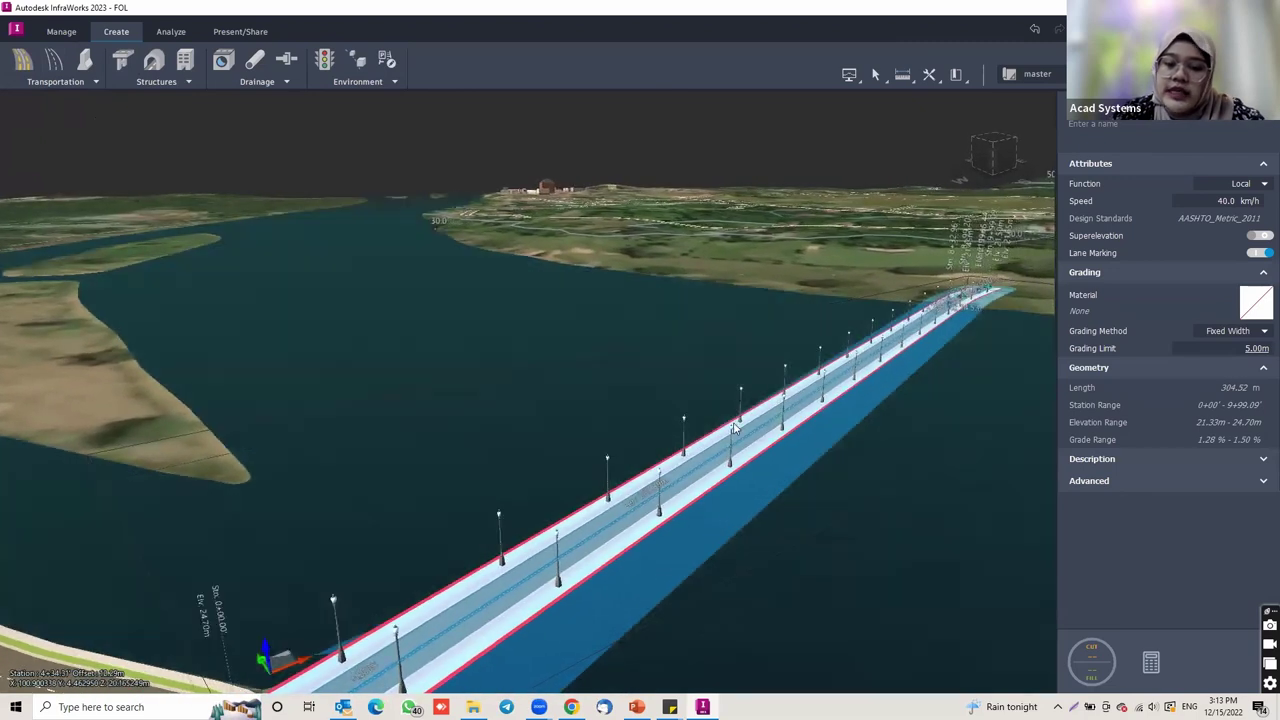
pyautogui.scroll(-3, 734, 424)
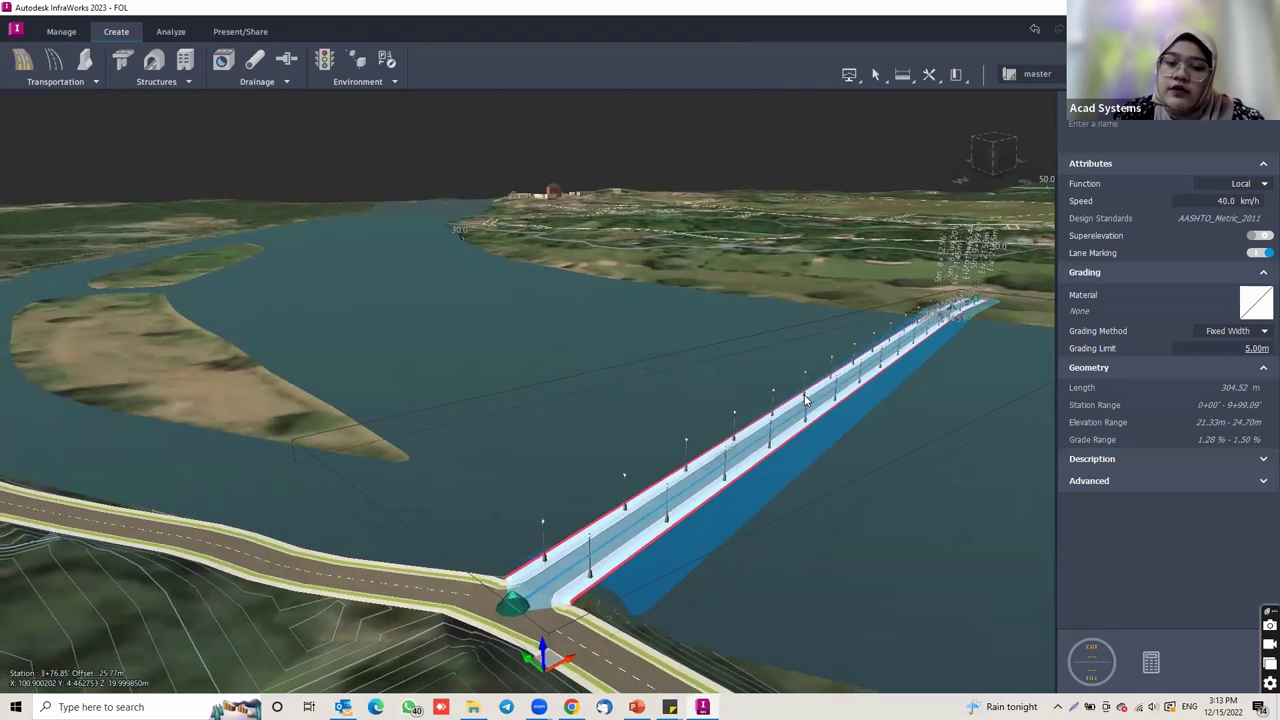
pyautogui.moveTo(805, 398); pyautogui.dragTo(762, 452)
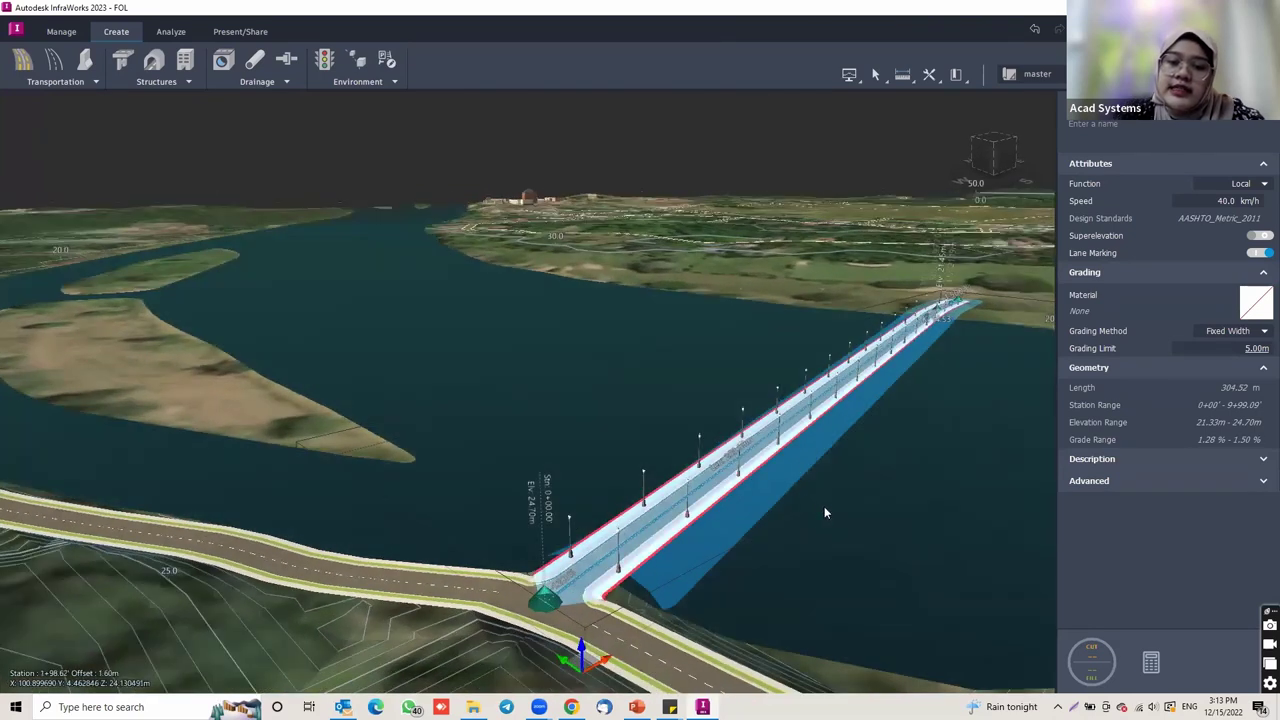
pyautogui.moveTo(777, 509); pyautogui.dragTo(866, 506, button='middle')
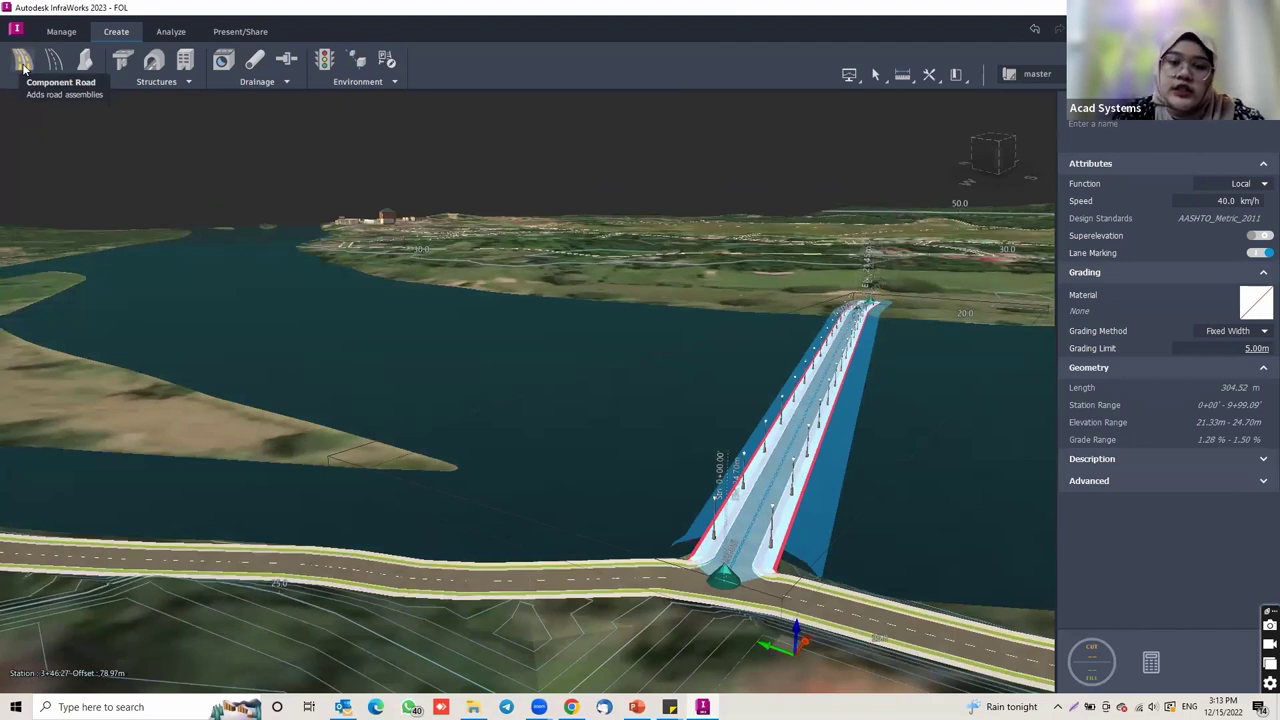
pyautogui.click(55, 68)
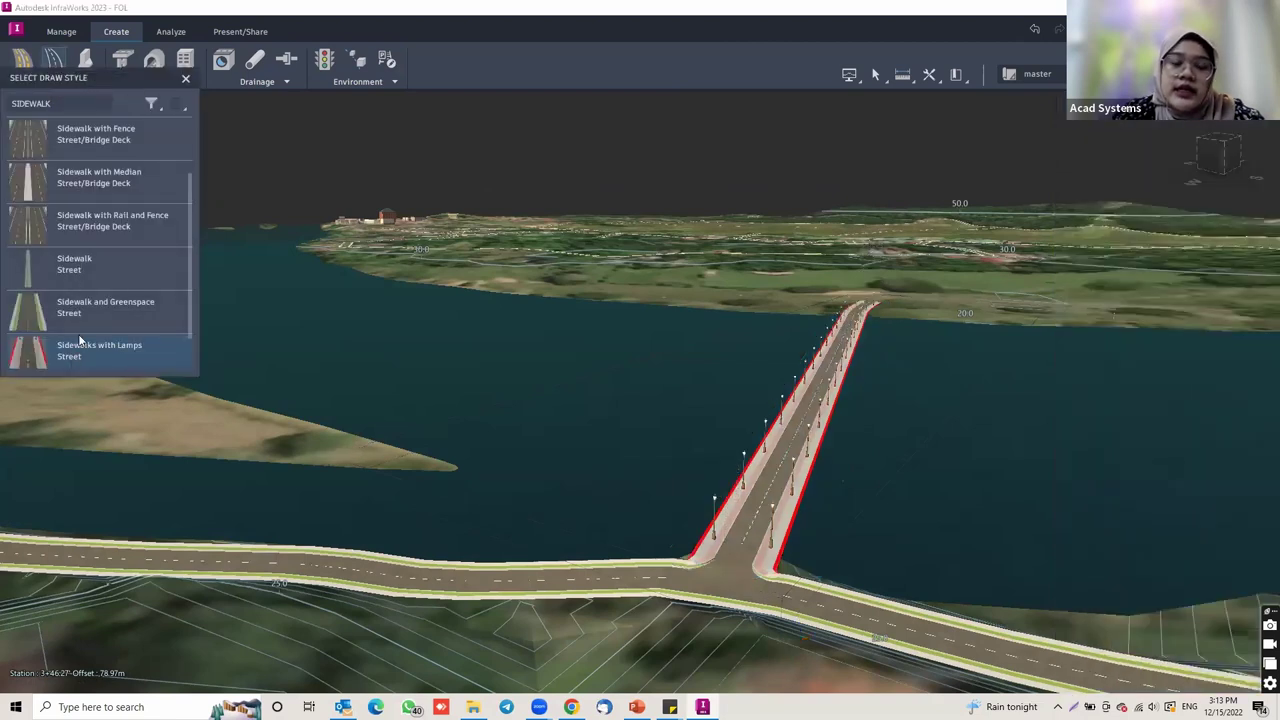
pyautogui.scroll(-1, 87, 270)
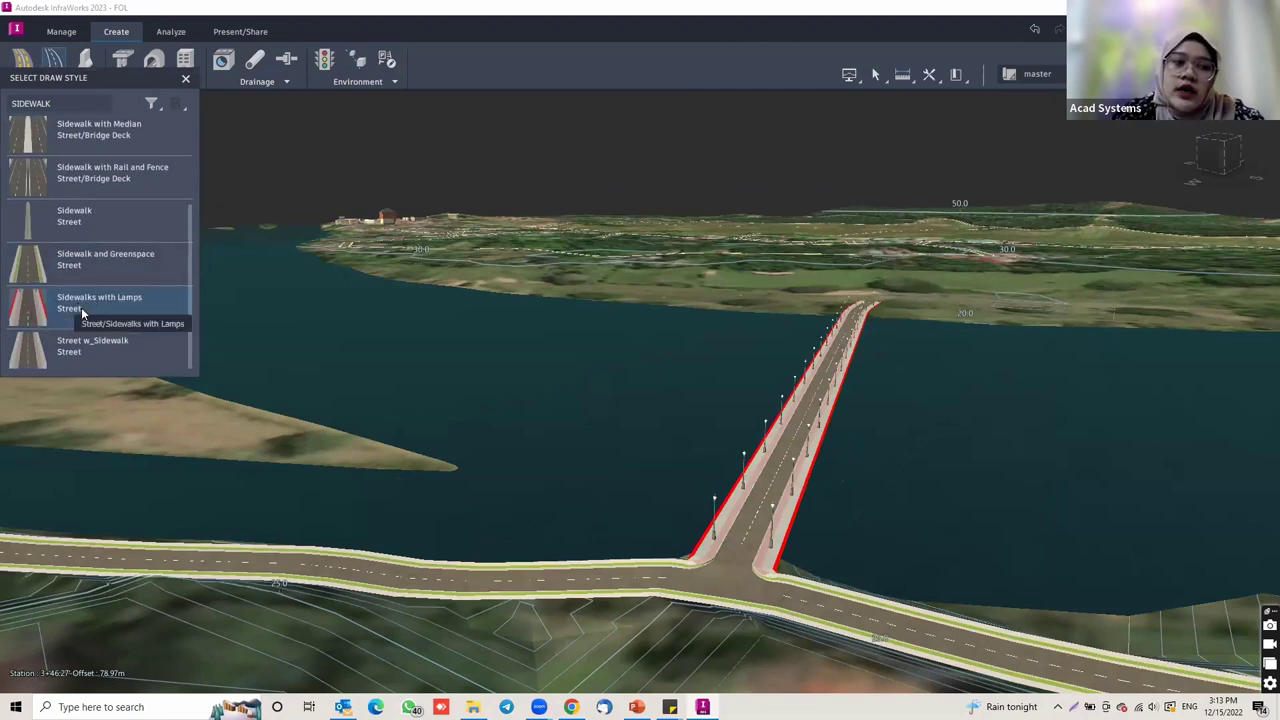
pyautogui.click(102, 298)
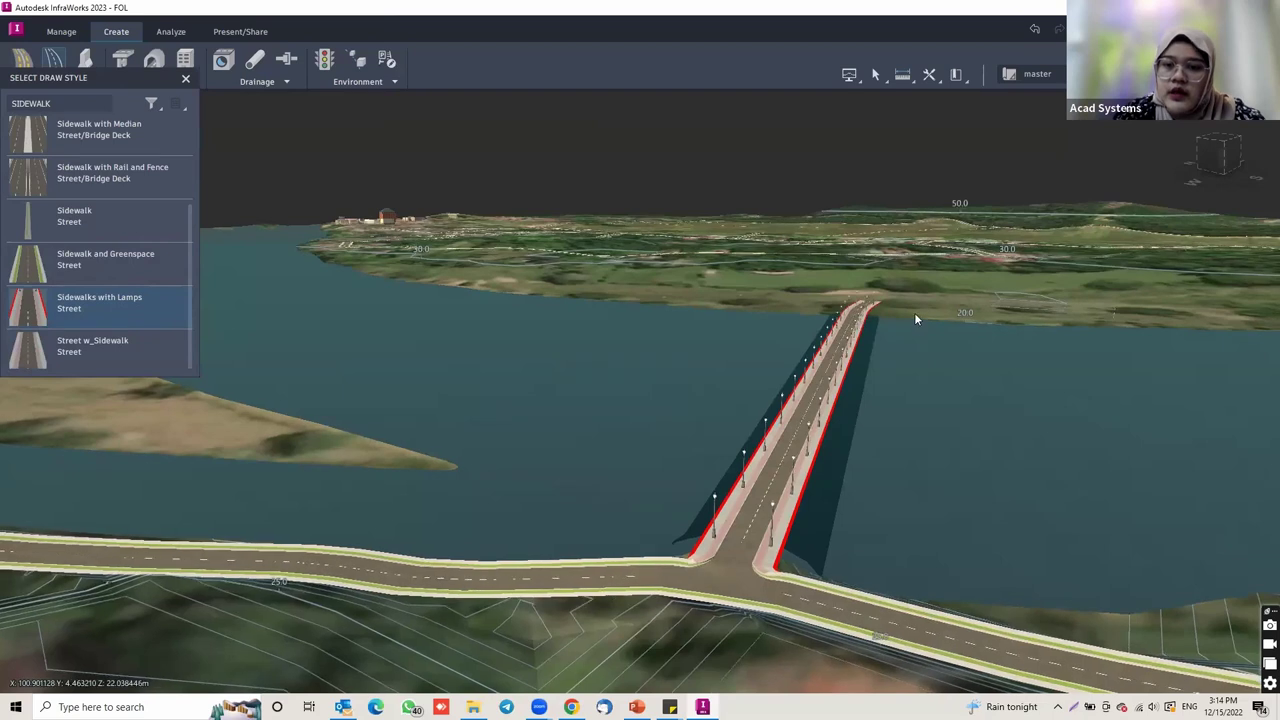
pyautogui.press('Escape')
# Step: Open the Profile View and select the component road across the river to display its vertical profile
pyautogui.moveTo(851, 324)
pyautogui.mouseDown()
pyautogui.moveTo(954, 343)
pyautogui.moveTo(912, 313)
pyautogui.mouseUp()
pyautogui.moveTo(906, 315)
pyautogui.keyDown('shift'); pyautogui.mouseDown(button='middle')
pyautogui.moveTo(825, 302)
pyautogui.moveTo(541, 443)
pyautogui.moveTo(310, 491)
pyautogui.moveTo(474, 539)
pyautogui.moveTo(657, 475)
pyautogui.moveTo(603, 443)
pyautogui.moveTo(664, 438)
pyautogui.moveTo(691, 420)
pyautogui.moveTo(664, 454)
pyautogui.mouseUp(button='middle'); pyautogui.keyUp('shift')
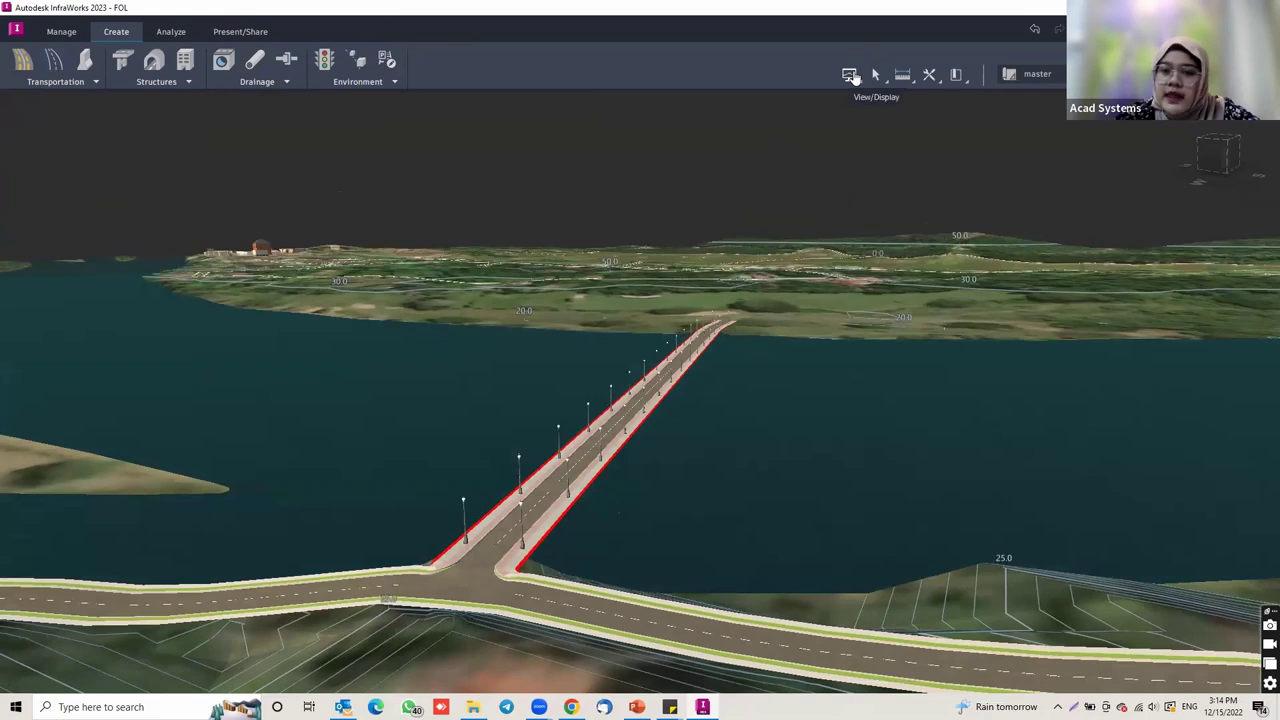
pyautogui.click(852, 78)
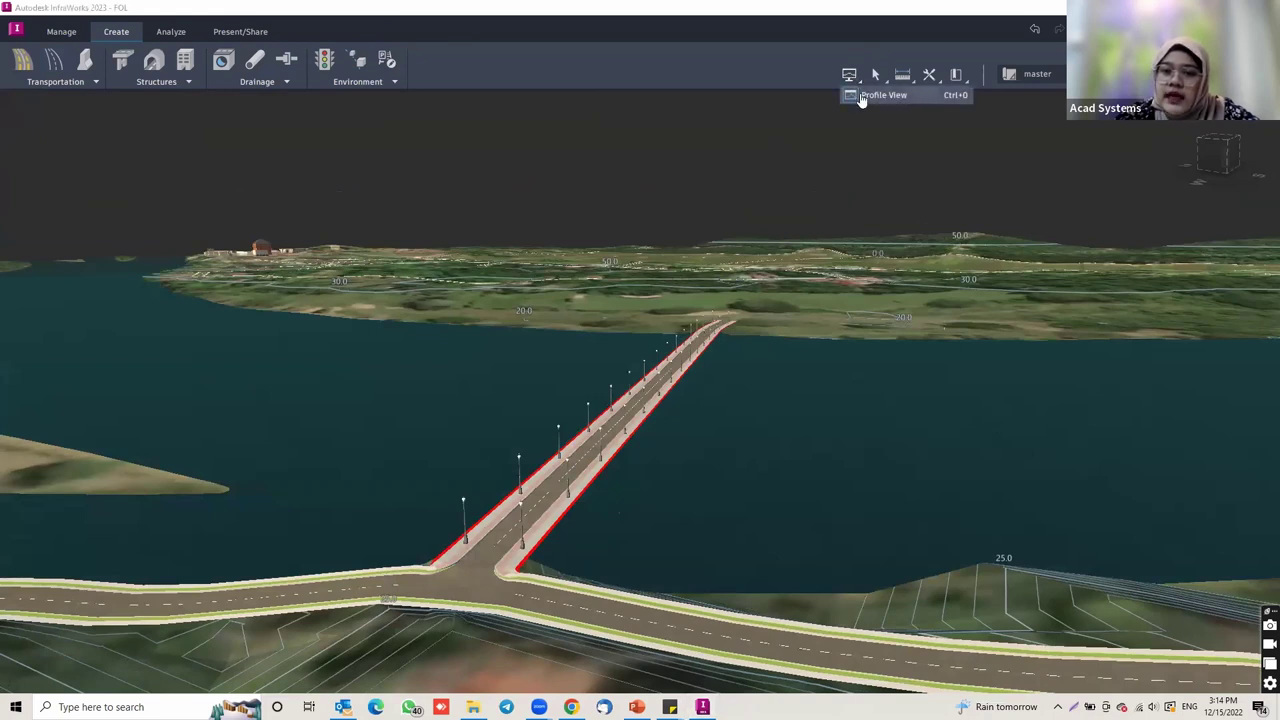
pyautogui.click(862, 96)
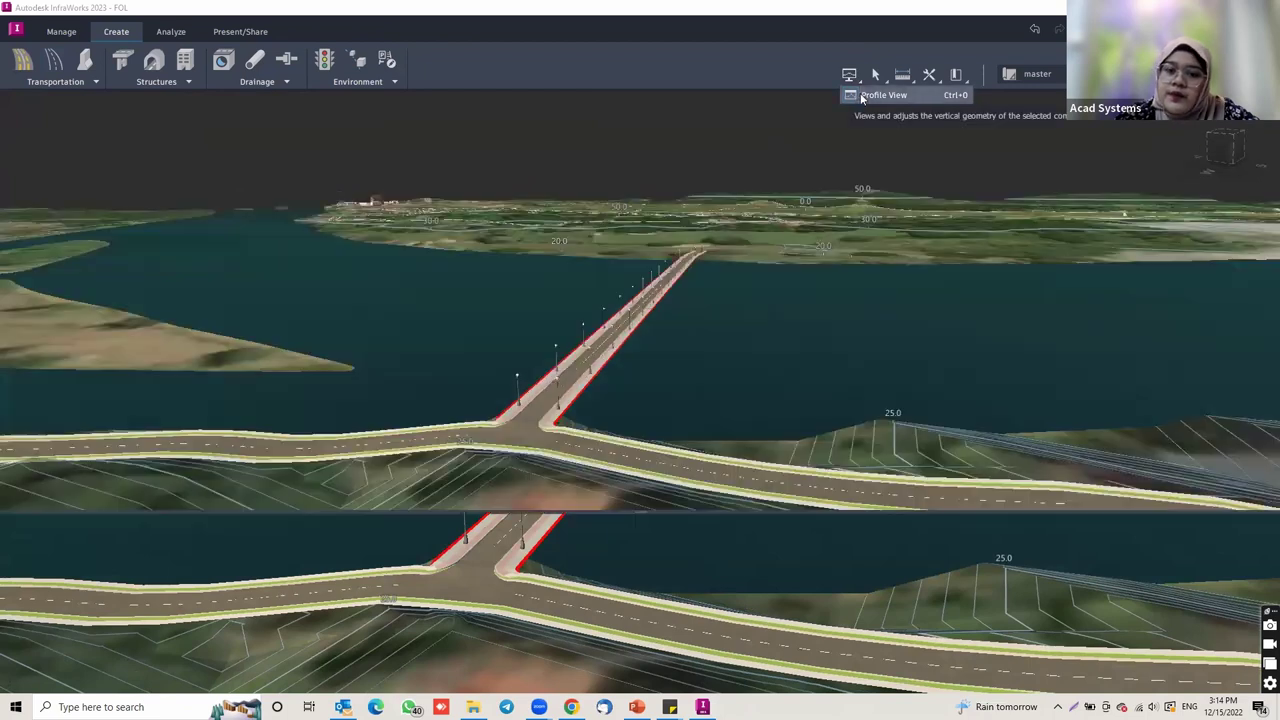
pyautogui.click(588, 376)
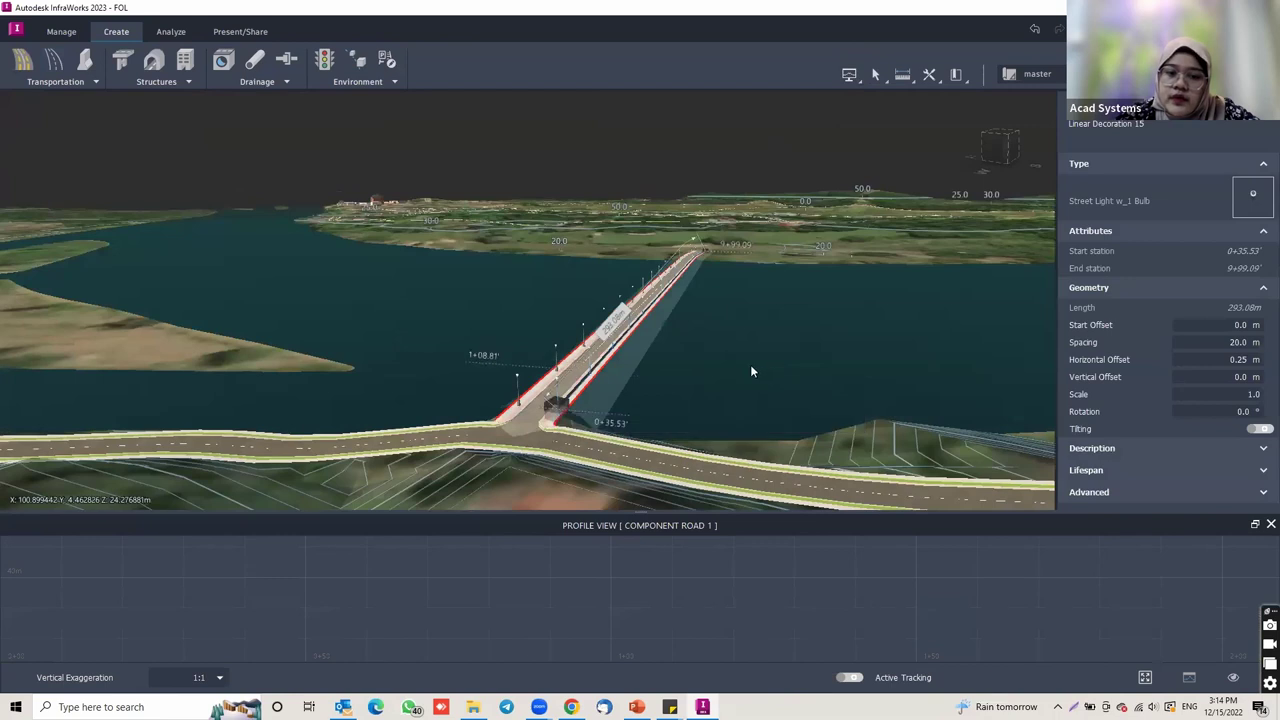
pyautogui.click(750, 368)
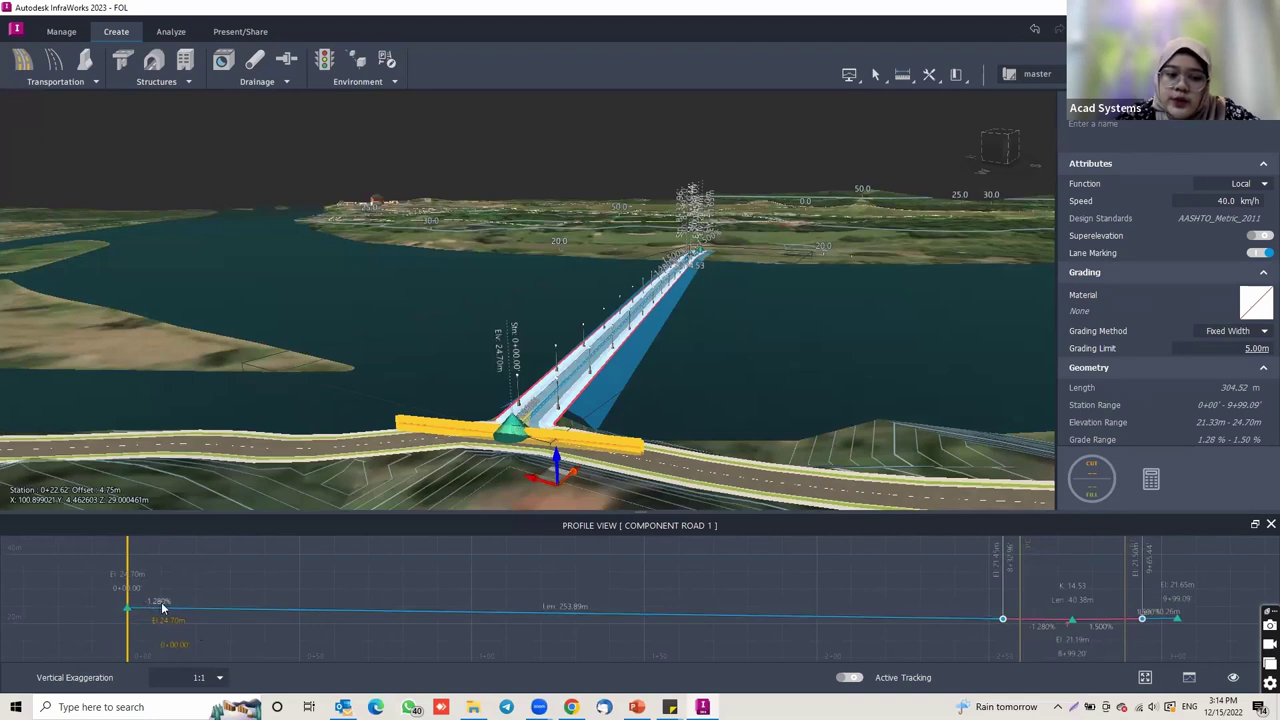
# Step: Examine the component road's vertical profile along its full length, including the start point, the long tangent and the vertical curve
pyautogui.moveTo(821, 583); pyautogui.dragTo(556, 583, button='middle')
pyautogui.scroll(3, 814, 627)
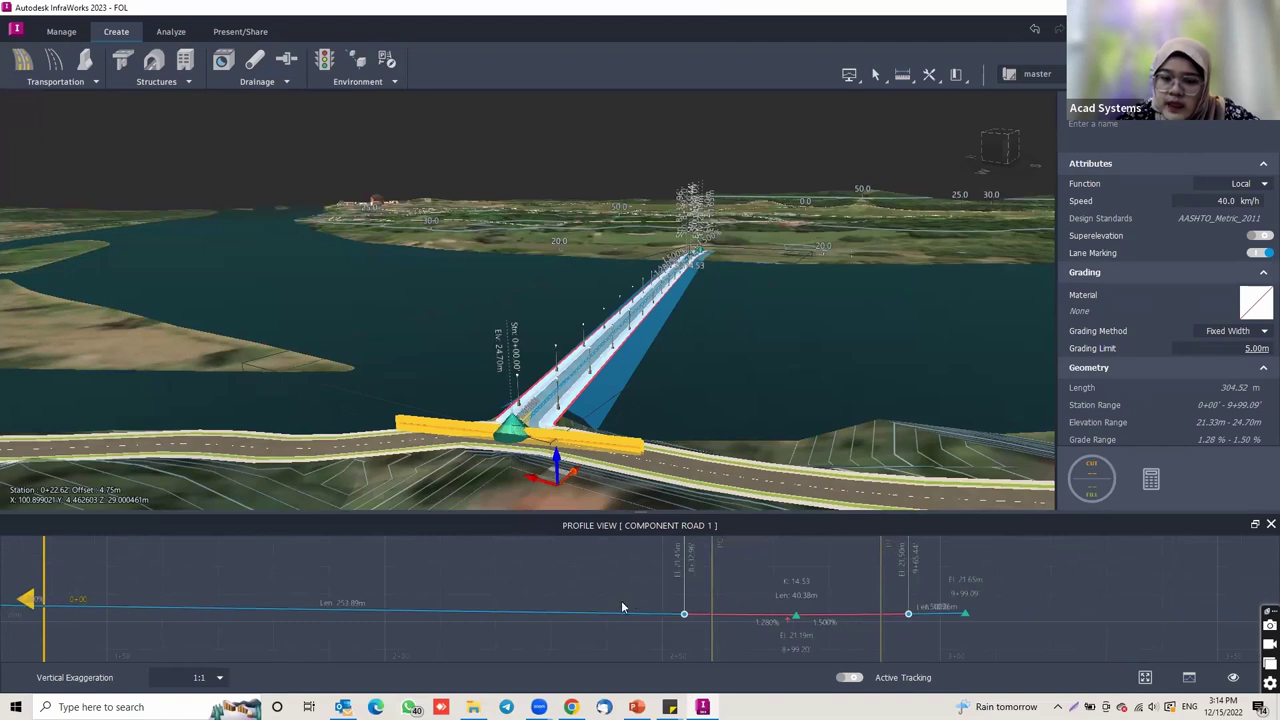
pyautogui.moveTo(560, 617); pyautogui.dragTo(611, 600)
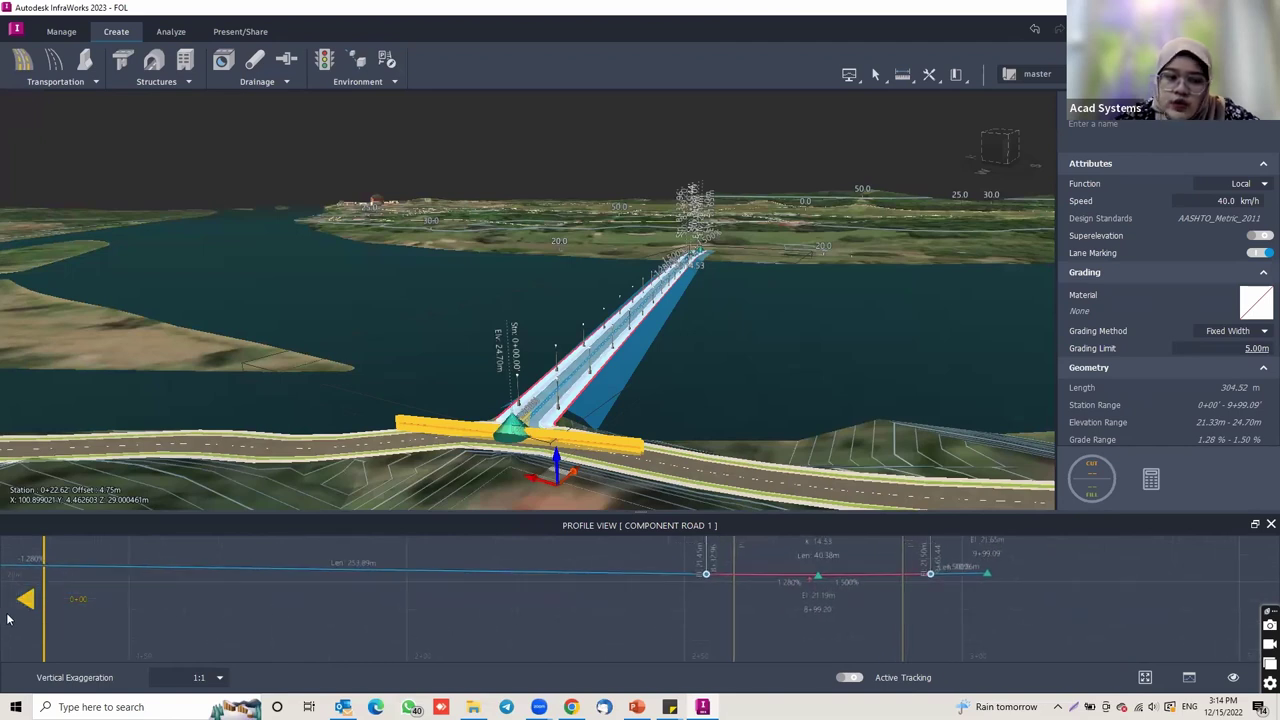
pyautogui.moveTo(504, 604); pyautogui.dragTo(481, 627)
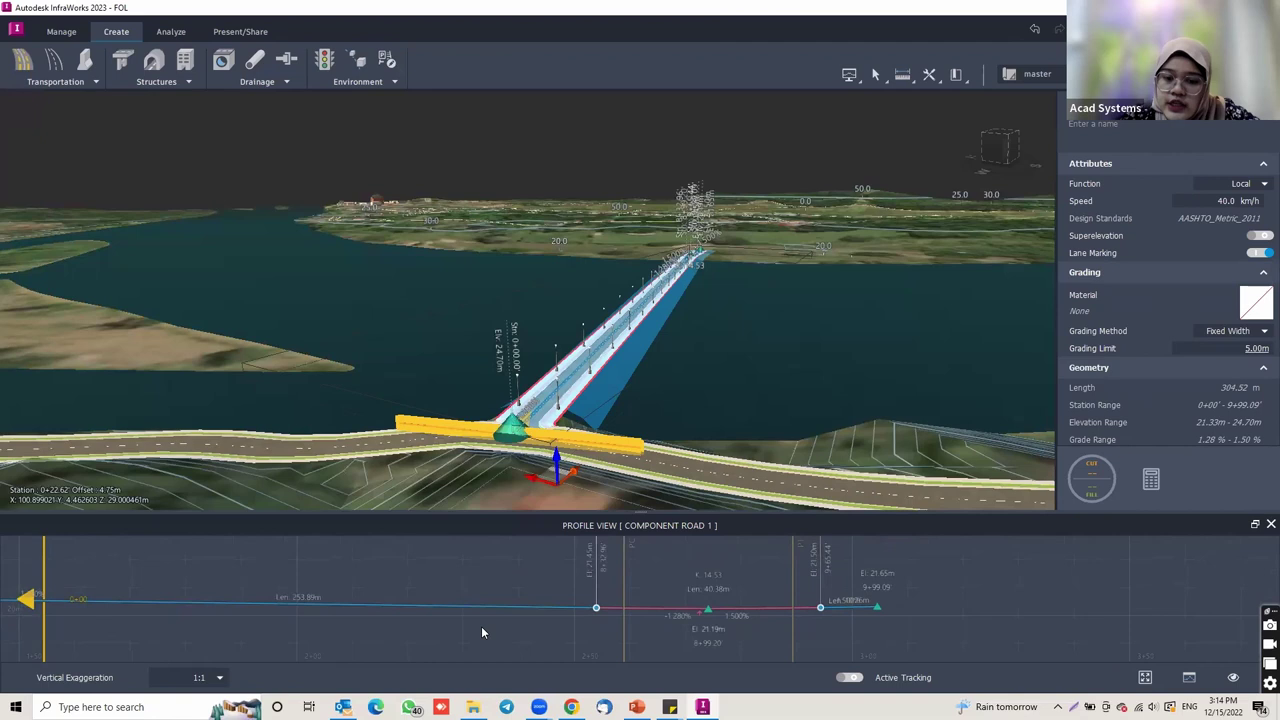
pyautogui.moveTo(482, 627); pyautogui.dragTo(761, 610)
pyautogui.scroll(-3, 250, 615)
pyautogui.scroll(-5, 125, 623)
pyautogui.moveTo(125, 627)
pyautogui.mouseDown()
pyautogui.moveTo(282, 605)
pyautogui.moveTo(274, 627)
pyautogui.mouseUp()
pyautogui.scroll(3, 232, 608)
pyautogui.scroll(3, 186, 614)
# Step: Move the station marker along the profile, examine its matching location on the road across the river, and close the profile view
pyautogui.moveTo(149, 550); pyautogui.dragTo(163, 549)
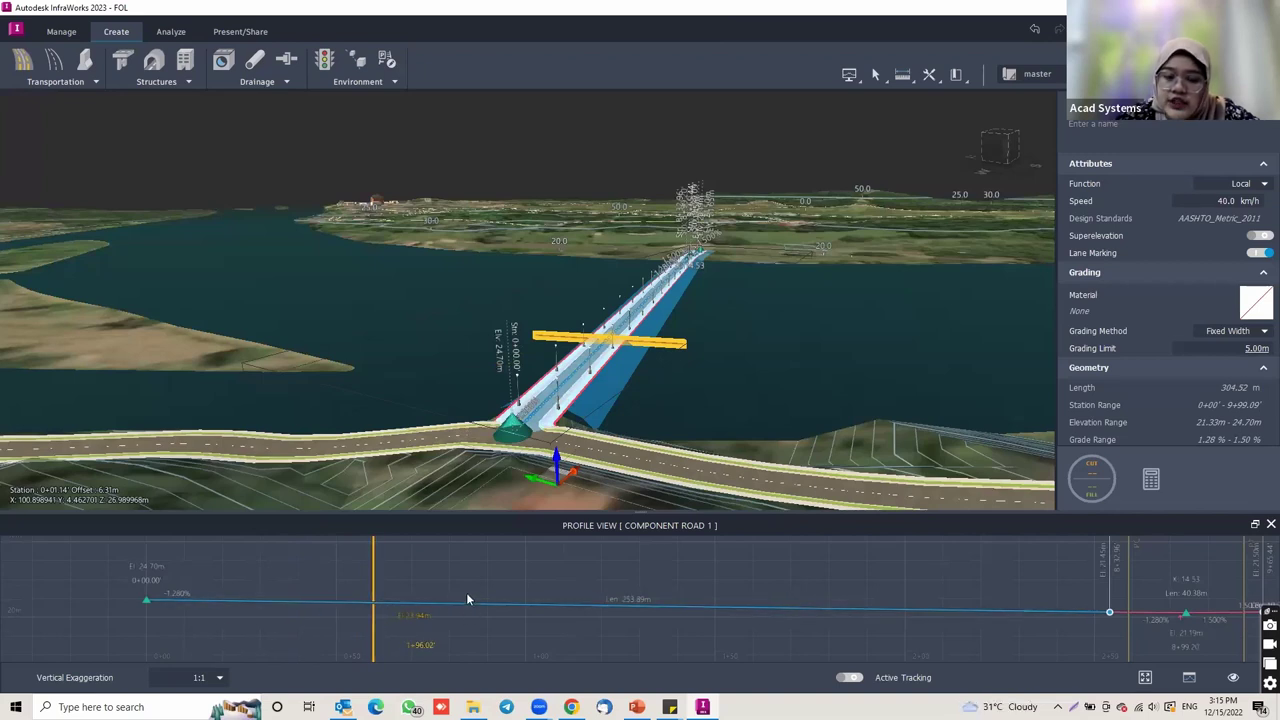
pyautogui.moveTo(374, 556); pyautogui.dragTo(384, 549)
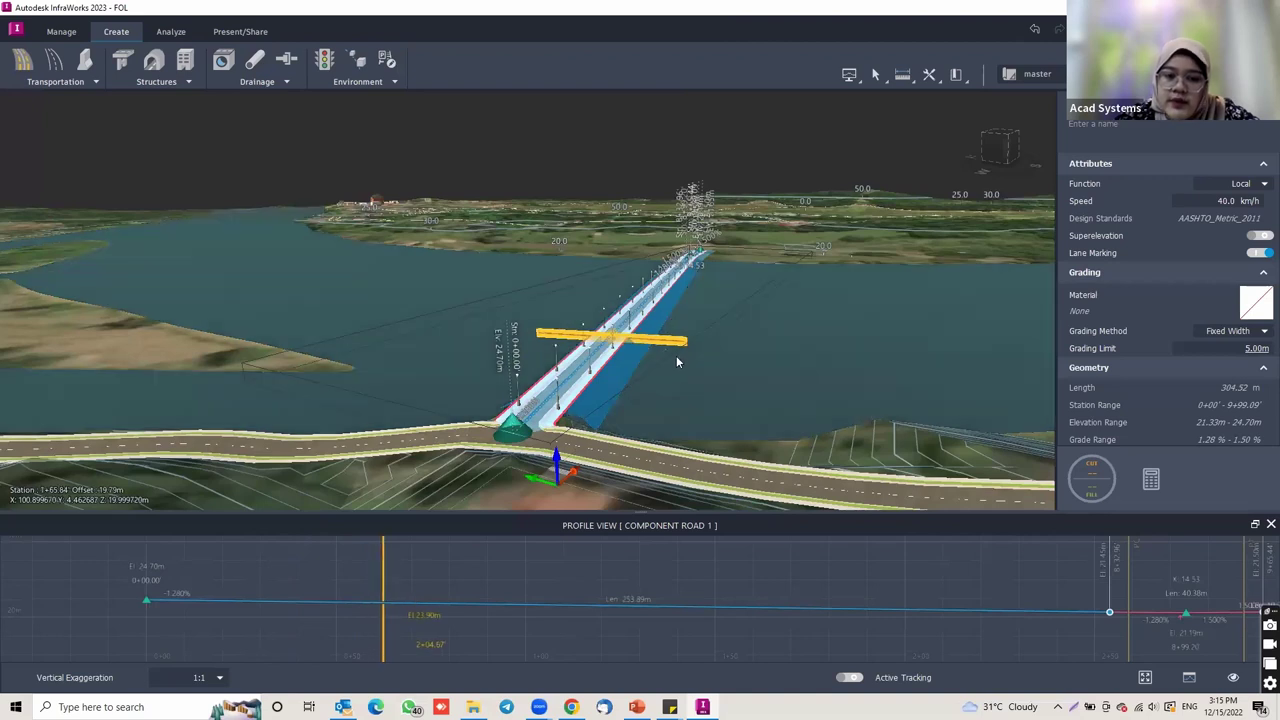
pyautogui.moveTo(646, 372); pyautogui.dragTo(549, 371)
pyautogui.moveTo(548, 376); pyautogui.dragTo(585, 326, button='middle')
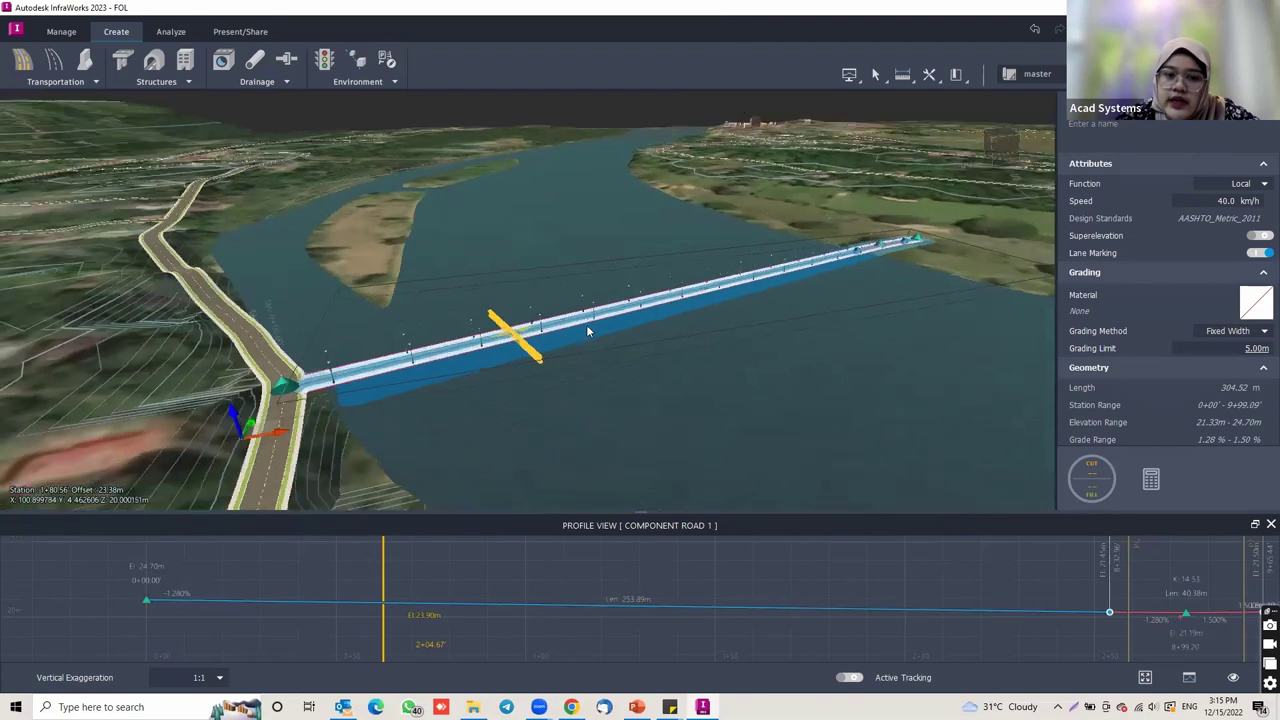
pyautogui.scroll(5, 530, 247)
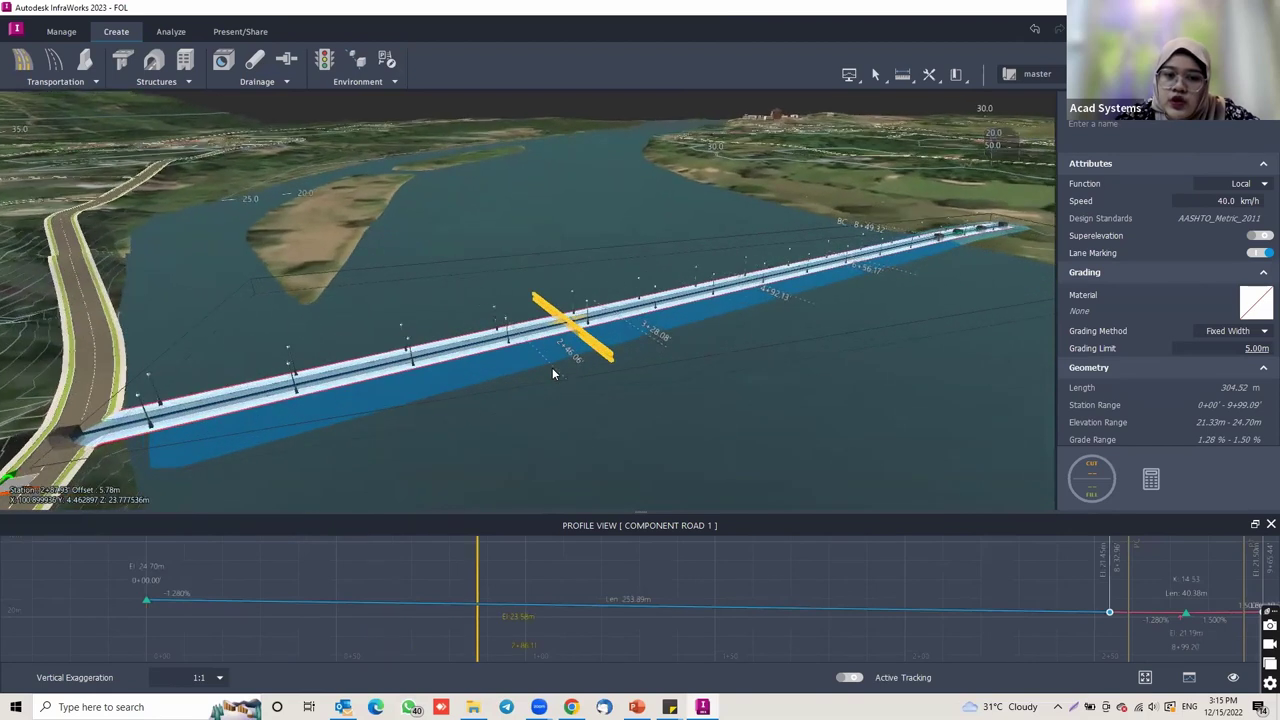
pyautogui.scroll(5, 540, 408)
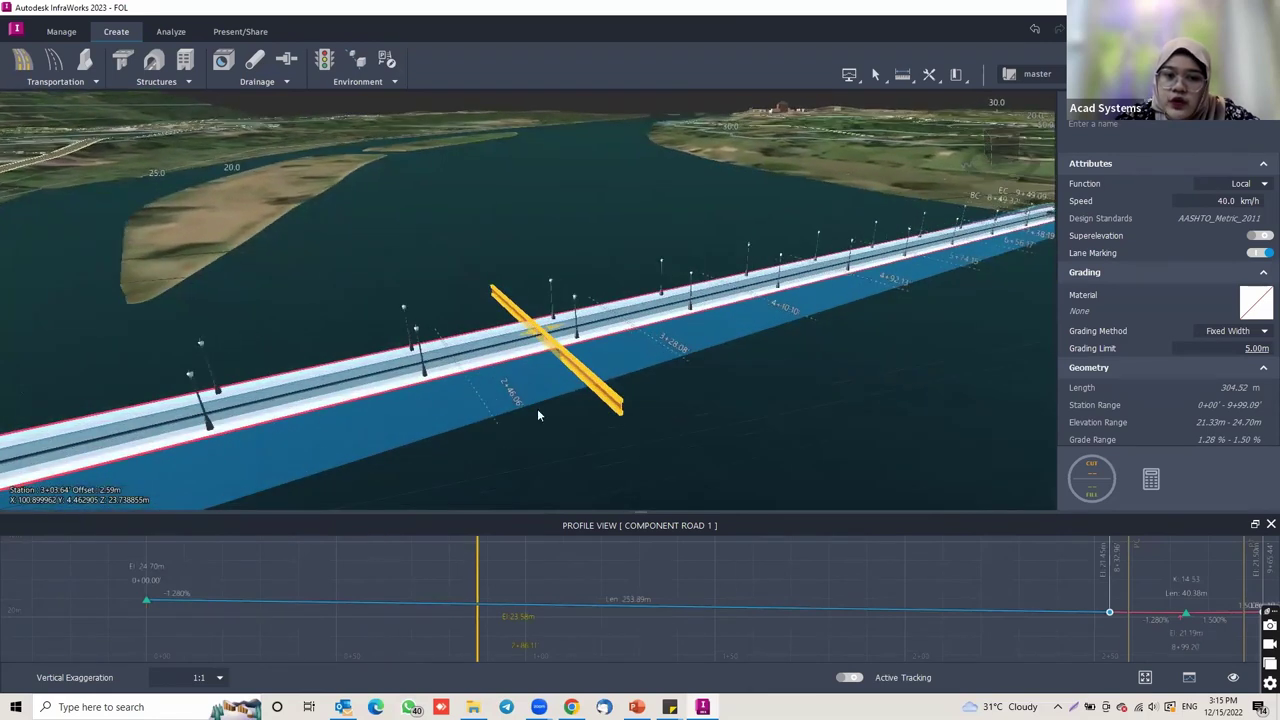
pyautogui.scroll(5, 577, 404)
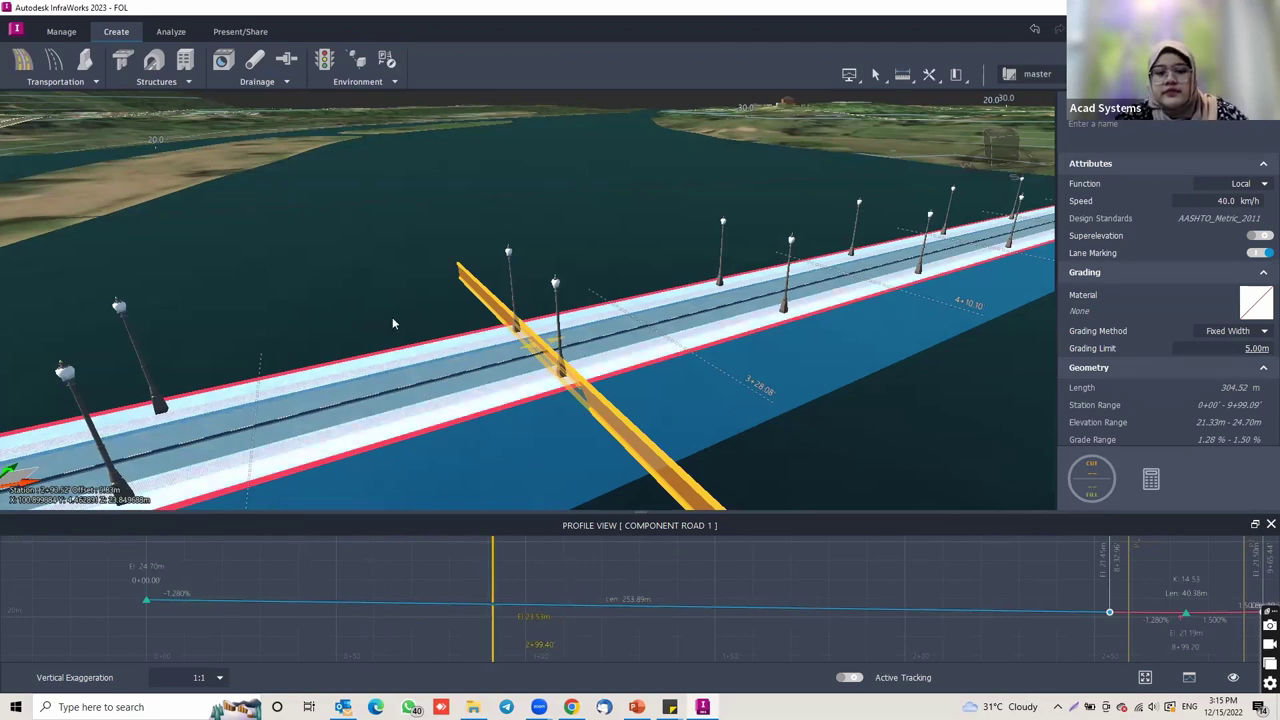
pyautogui.moveTo(618, 477); pyautogui.dragTo(585, 456)
pyautogui.scroll(-5, 509, 451)
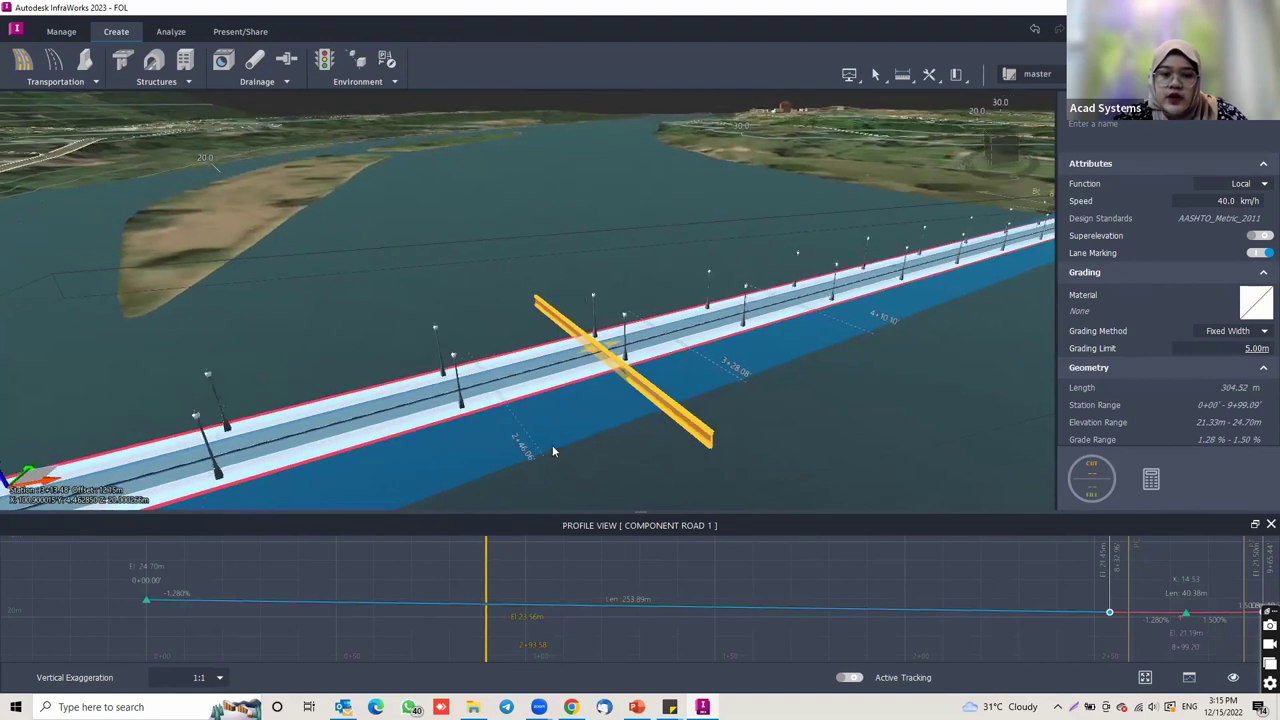
pyautogui.moveTo(740, 400)
pyautogui.mouseDown()
pyautogui.moveTo(711, 411)
pyautogui.moveTo(603, 400)
pyautogui.mouseUp()
pyautogui.keyDown('shift'); pyautogui.moveTo(681, 374); pyautogui.dragTo(542, 401, button='middle'); pyautogui.keyUp('shift')
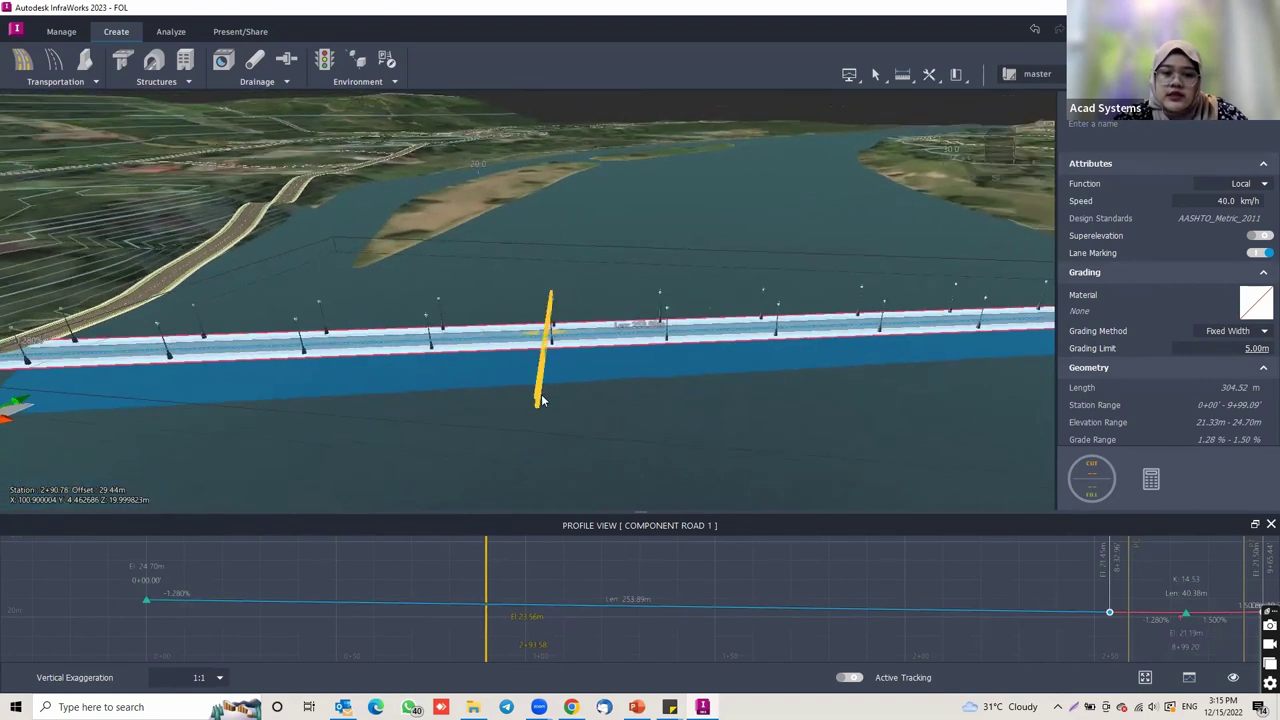
pyautogui.keyDown('shift'); pyautogui.moveTo(354, 425); pyautogui.dragTo(295, 452, button='middle'); pyautogui.keyUp('shift')
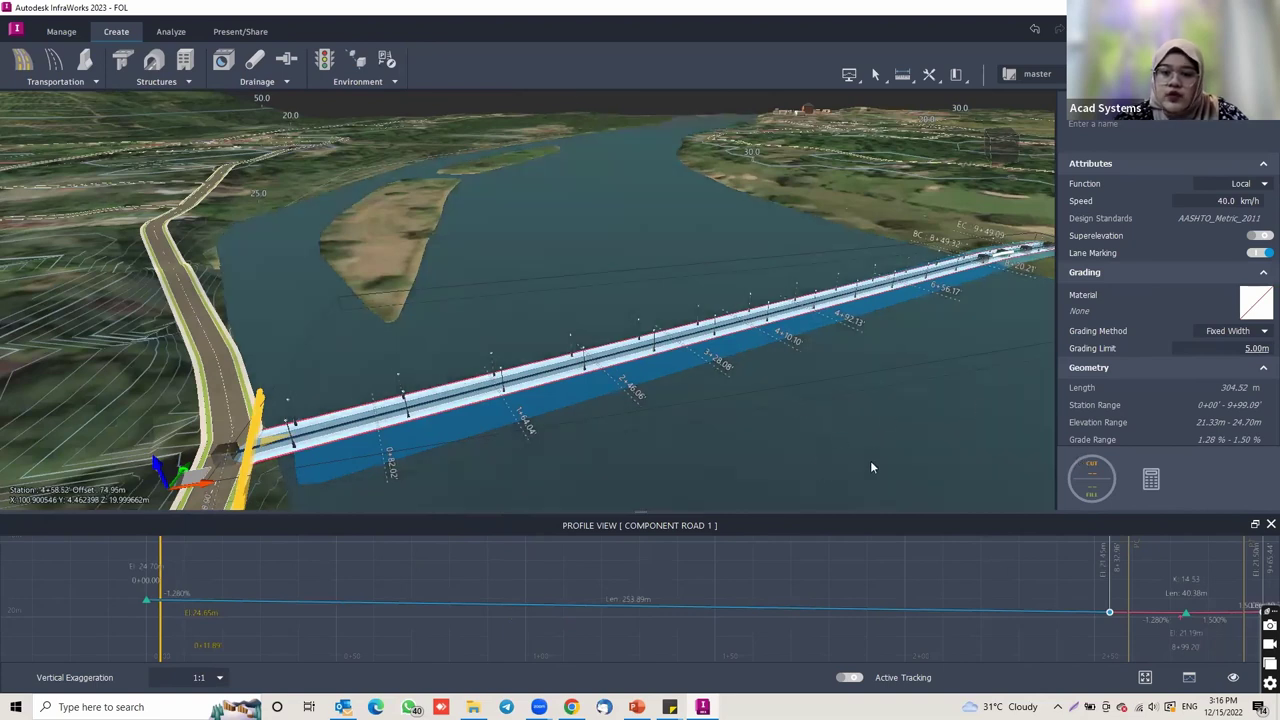
pyautogui.moveTo(851, 437); pyautogui.dragTo(635, 405, button='middle')
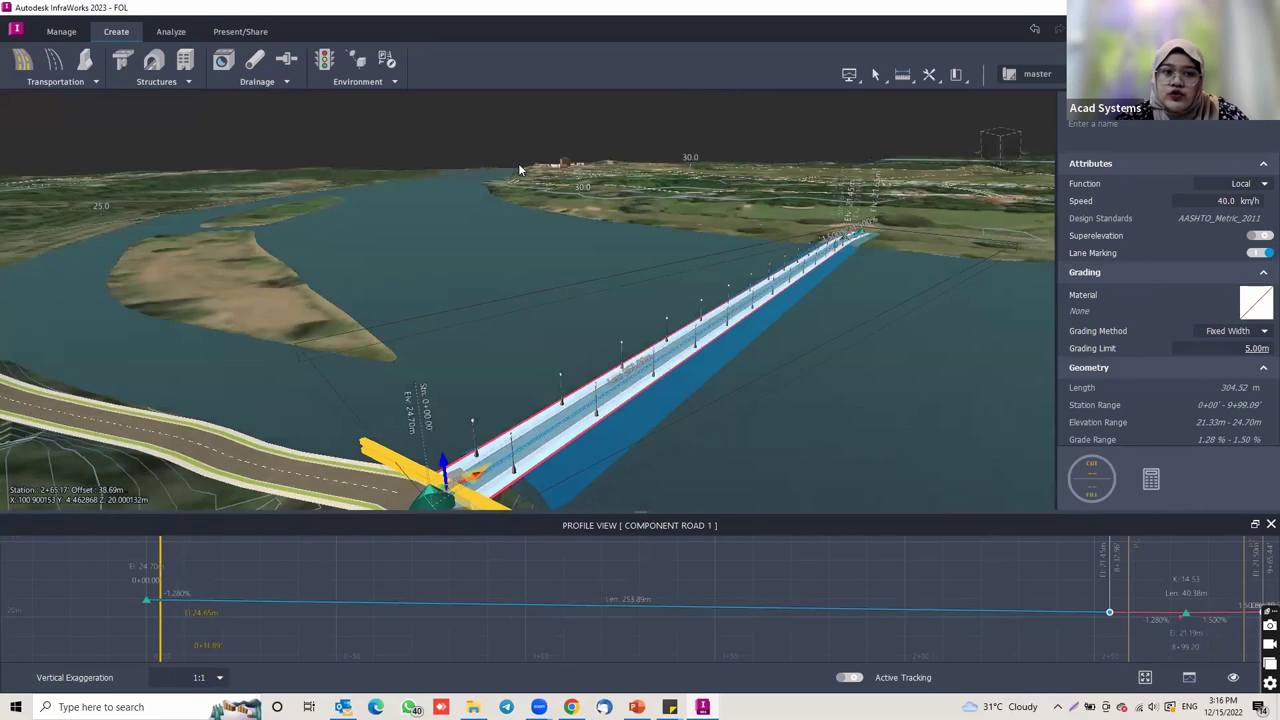
pyautogui.click(1268, 525)
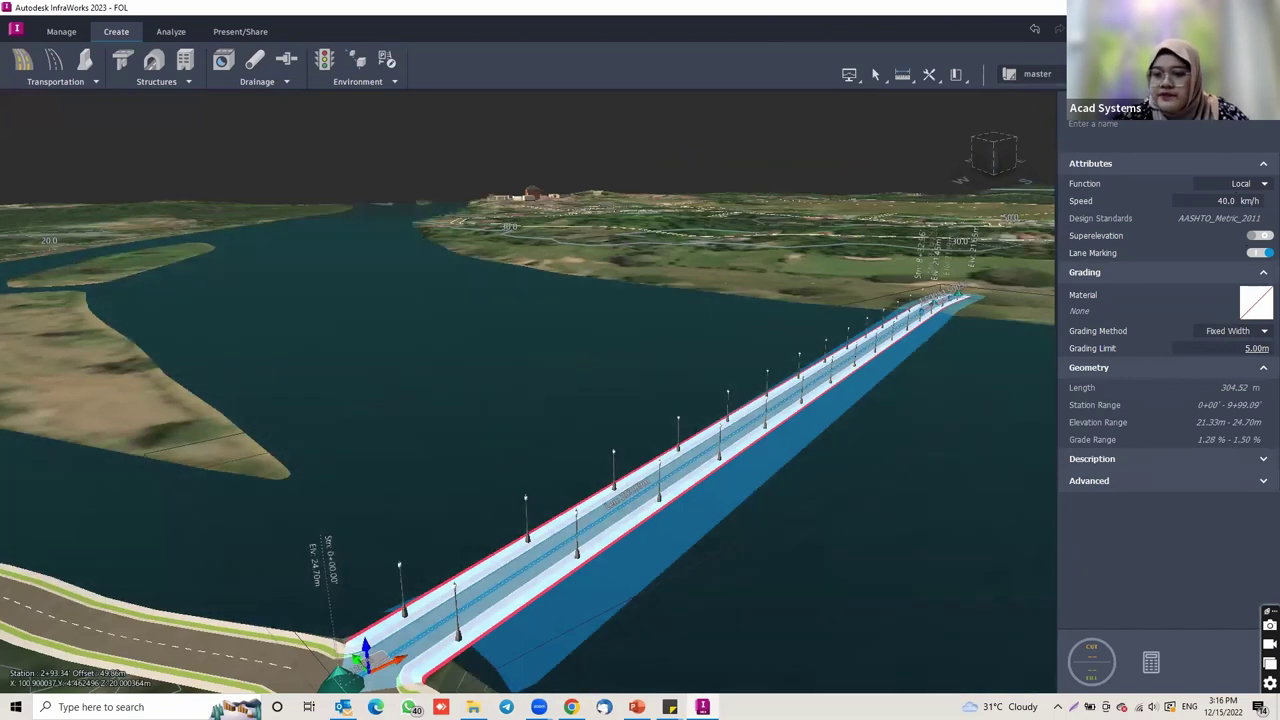
# Step: Set the component road's grading method to Fixed Slope and review its grading limit, cut slope and fill slope fields
pyautogui.moveTo(1080, 337)
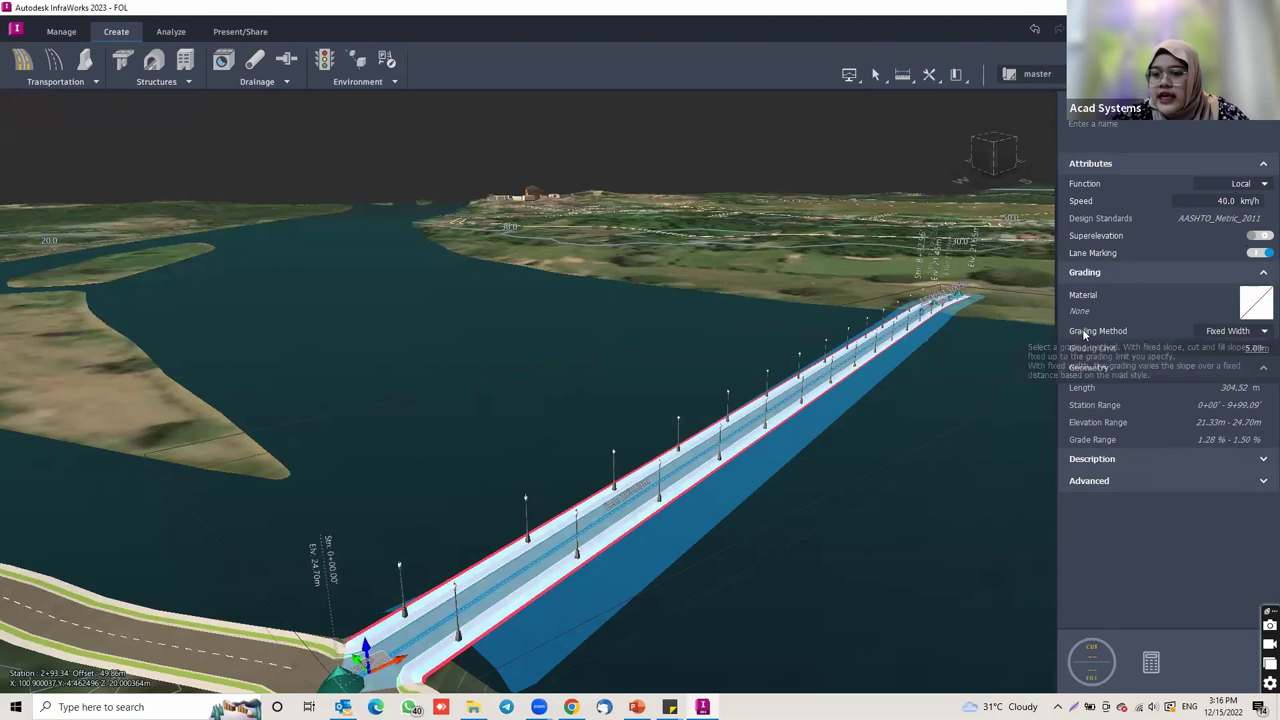
pyautogui.click(1220, 332)
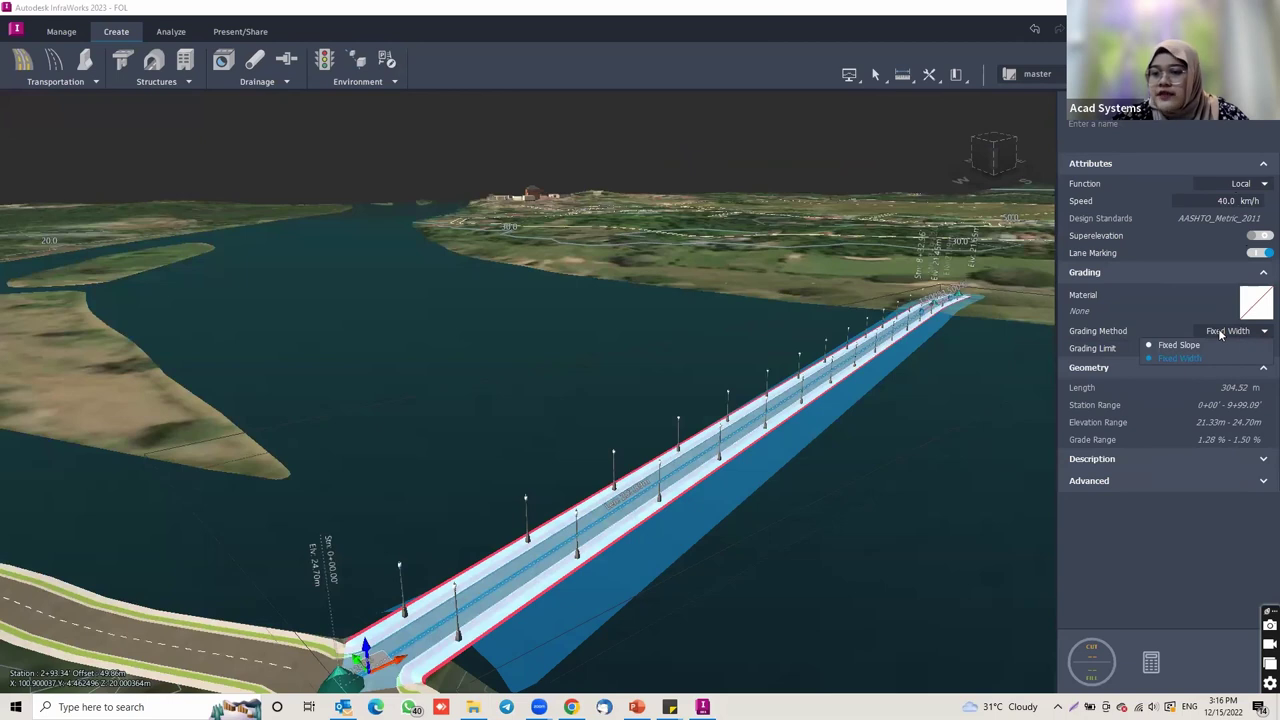
pyautogui.click(1180, 347)
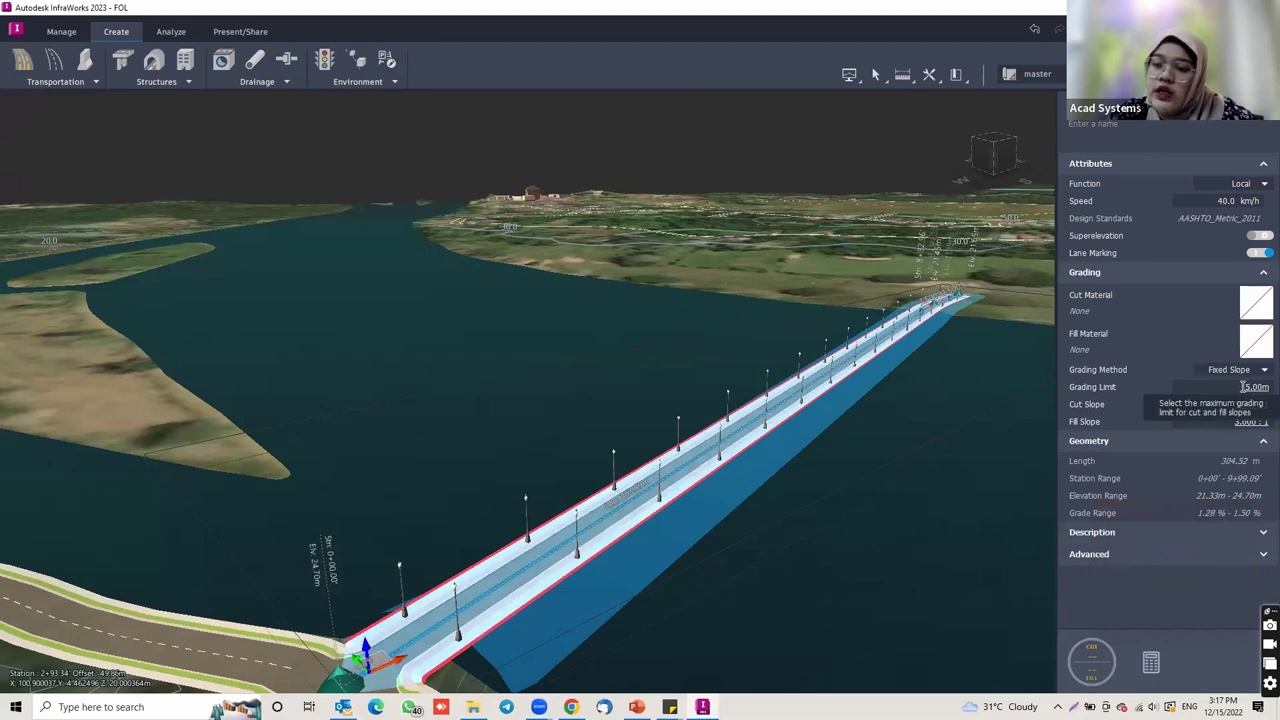
pyautogui.click(1242, 386)
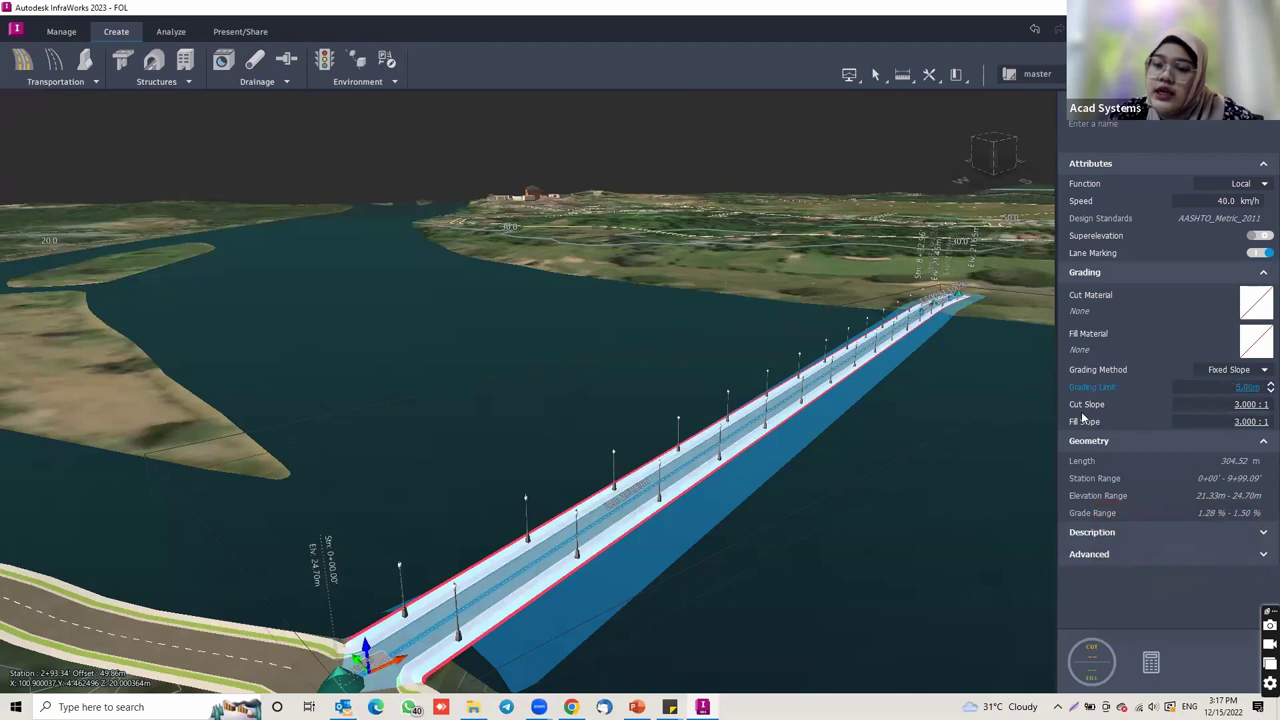
pyautogui.click(1236, 421)
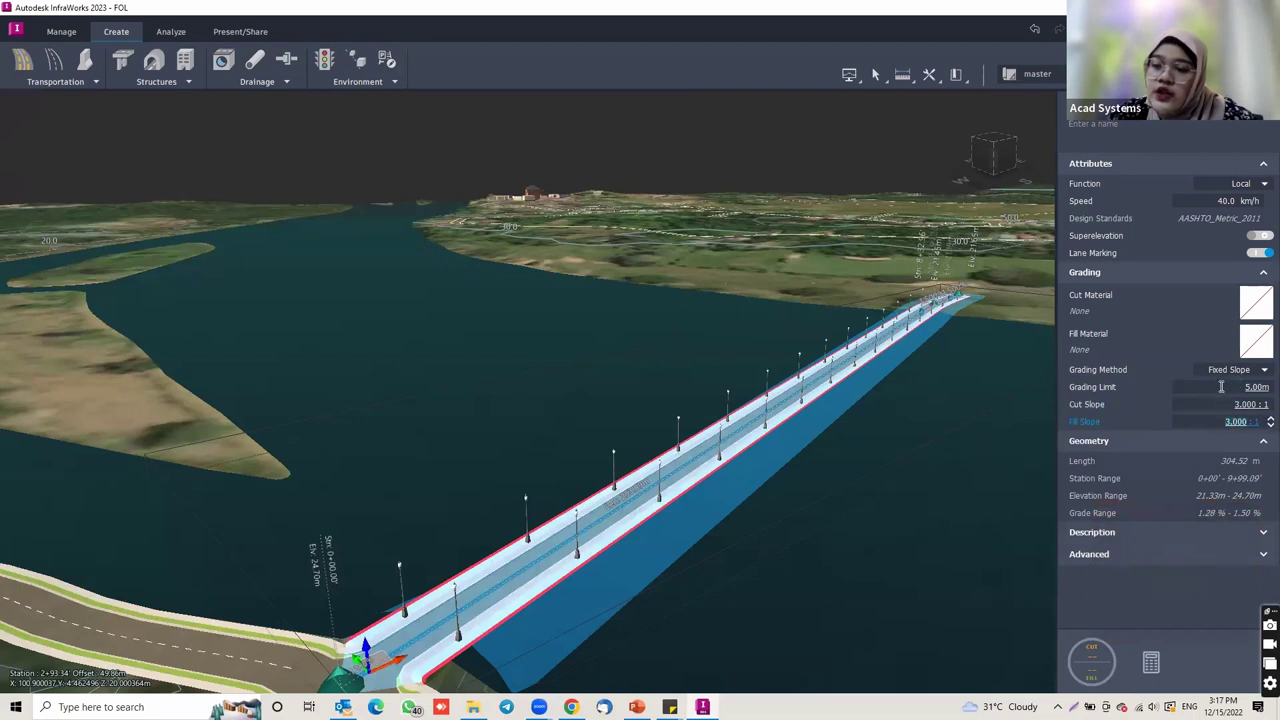
pyautogui.click(1226, 404)
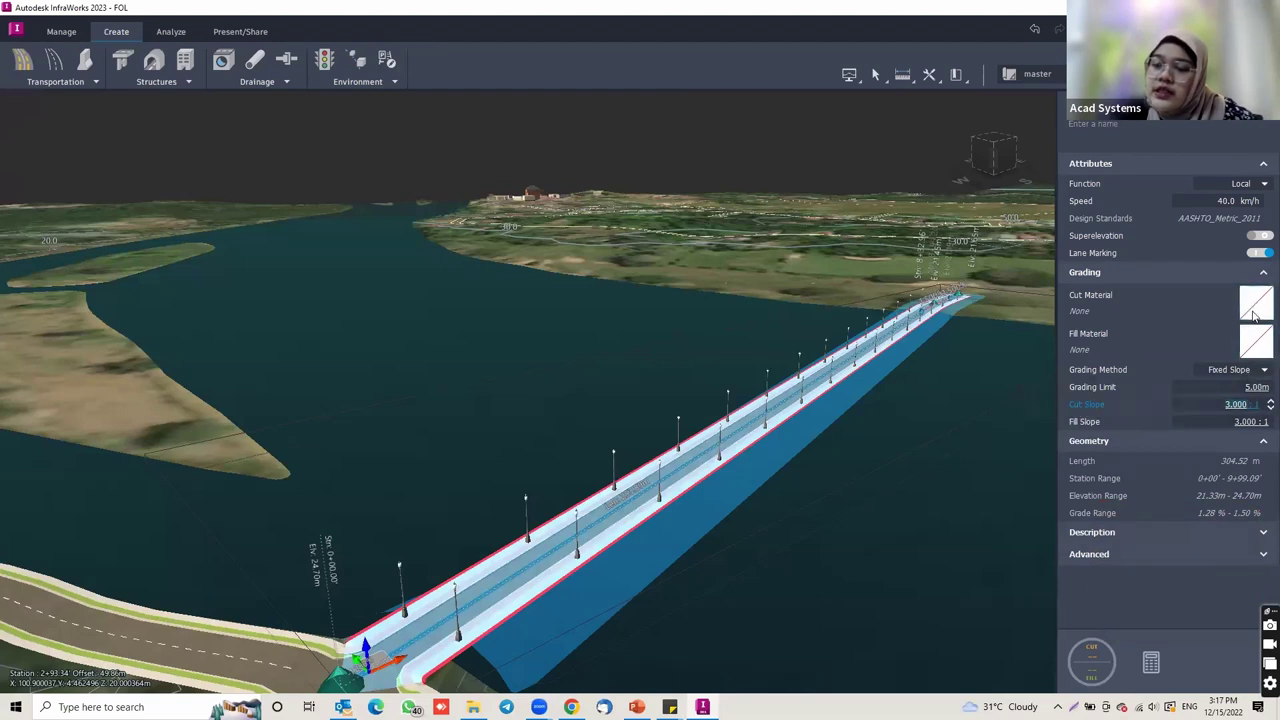
pyautogui.click(1256, 341)
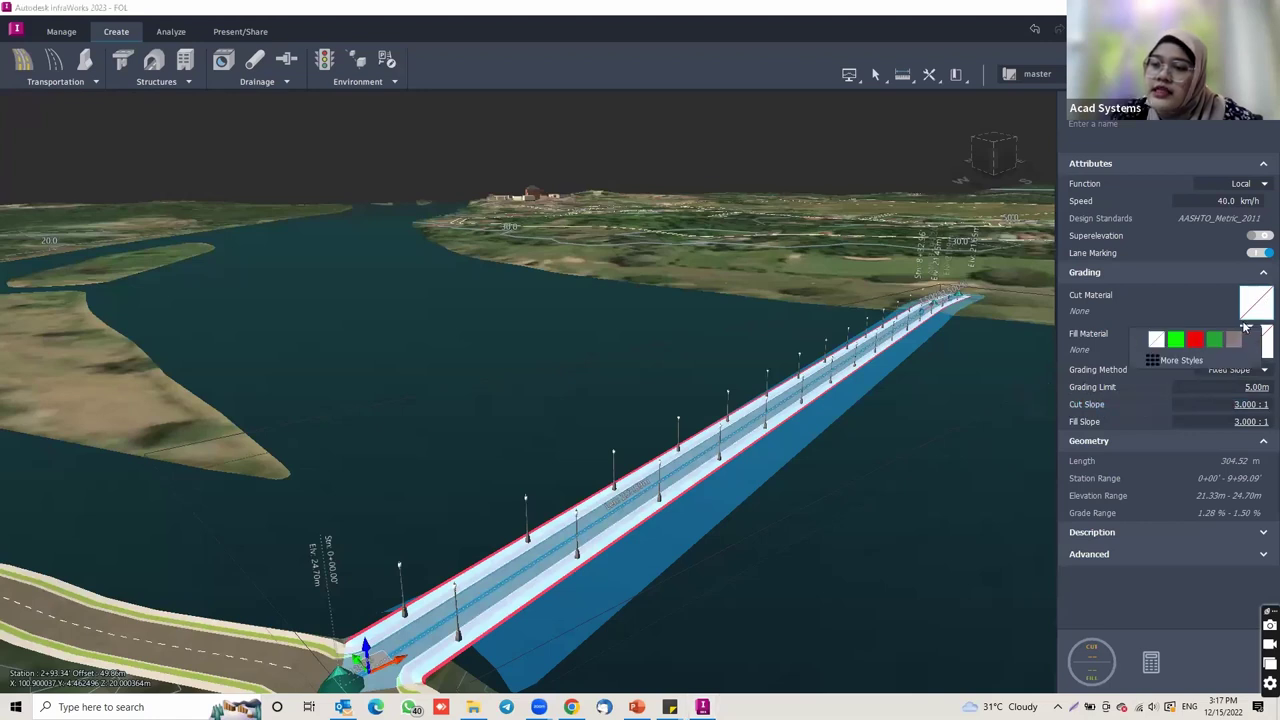
pyautogui.click(1160, 360)
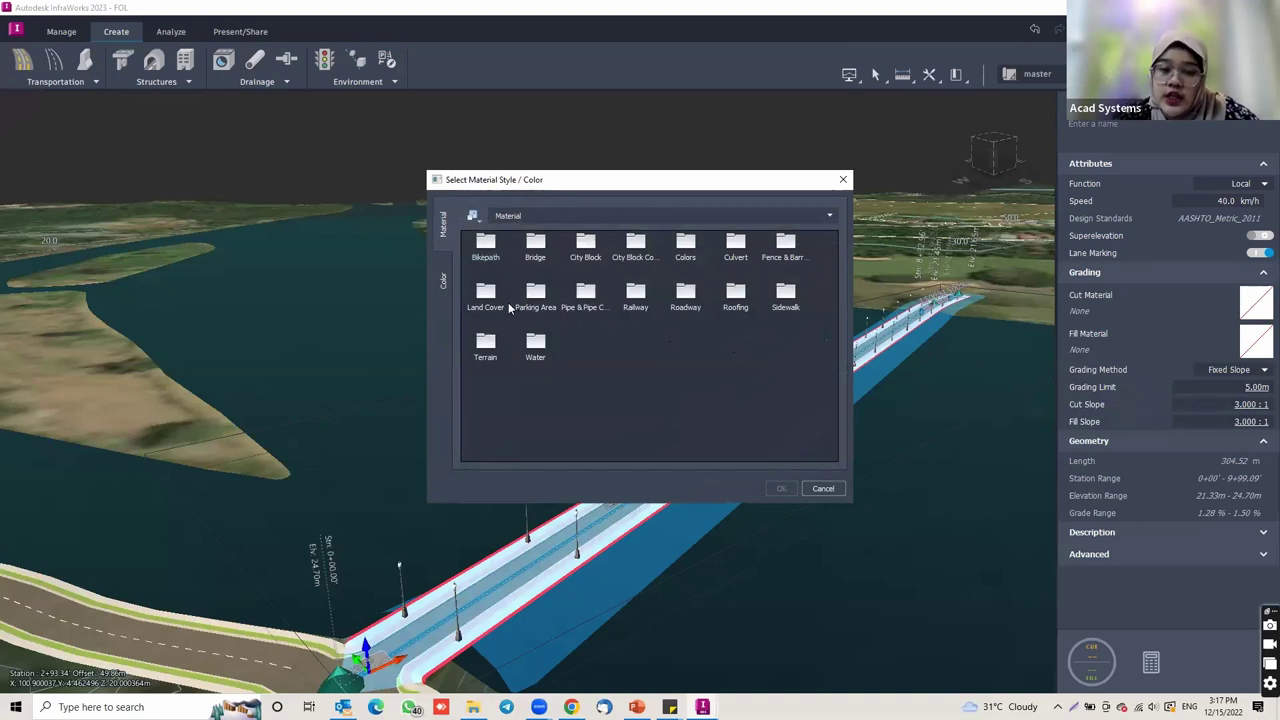
pyautogui.click(444, 274)
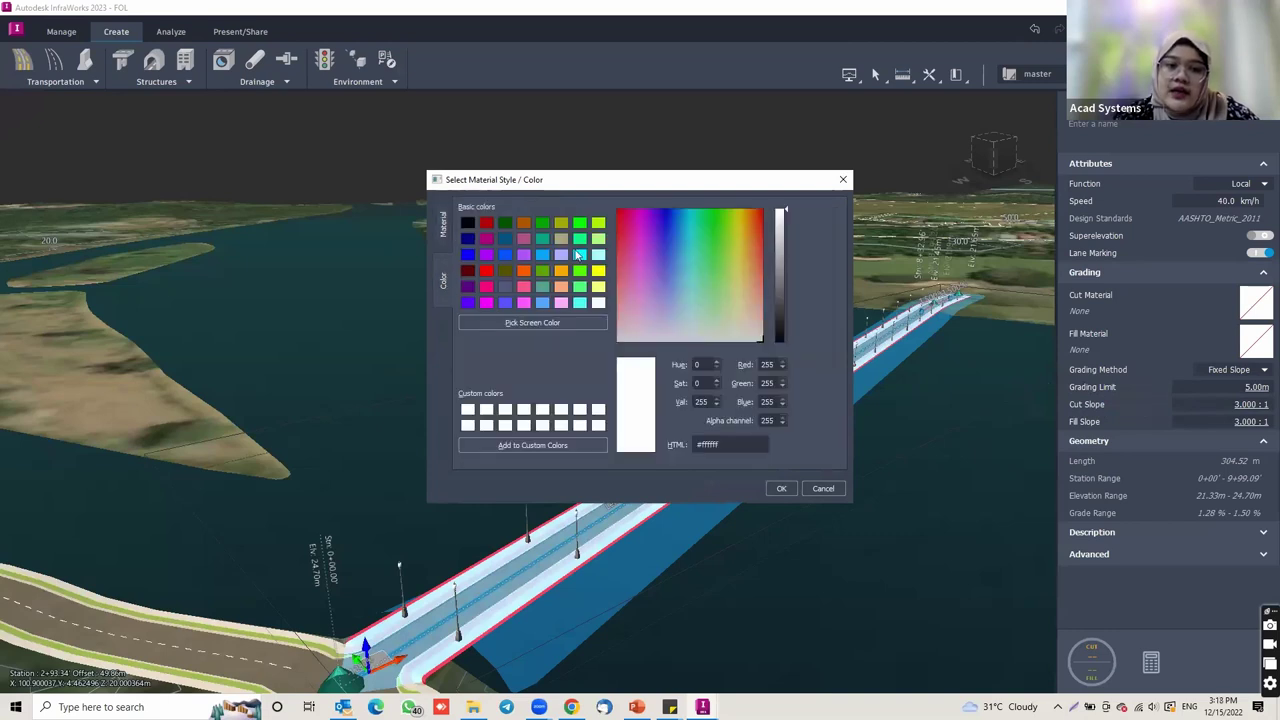
pyautogui.click(822, 488)
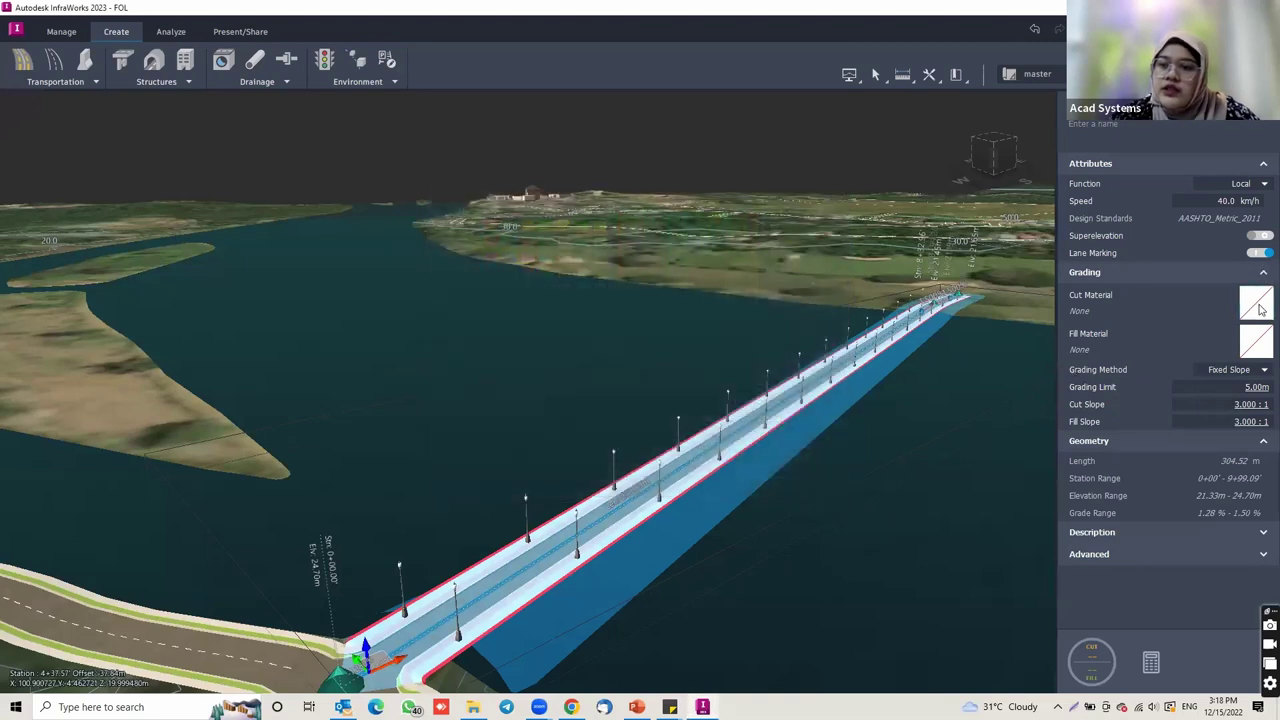
# Step: Set the component road's cut material to Red and its fill material to Green, and regenerate the scene
pyautogui.moveTo(1258, 308)
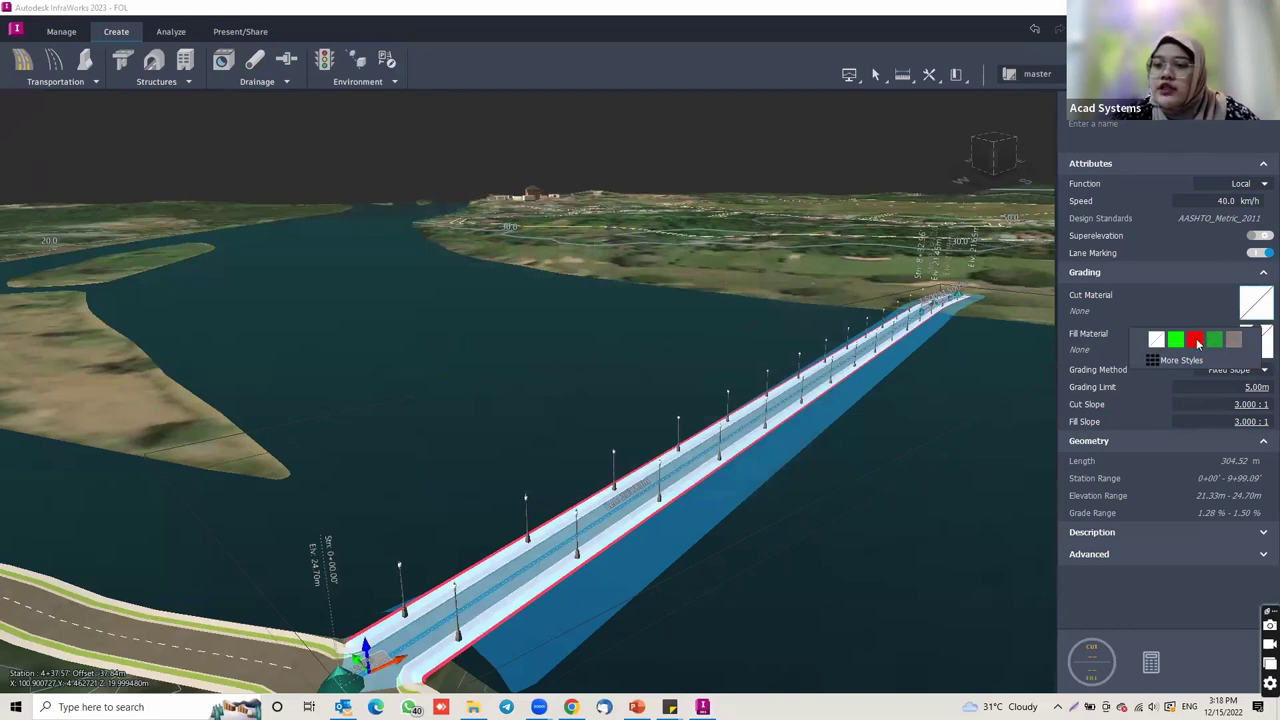
pyautogui.click(1197, 344)
pyautogui.moveTo(1243, 345)
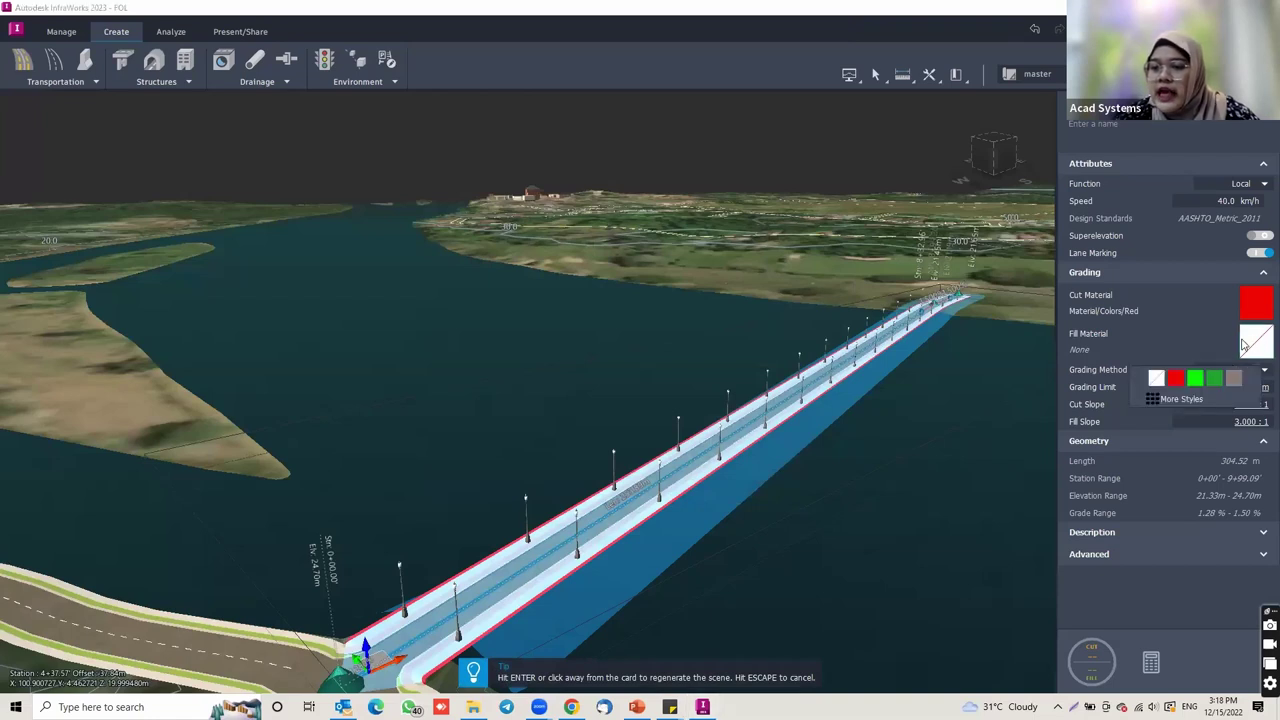
pyautogui.click(1194, 380)
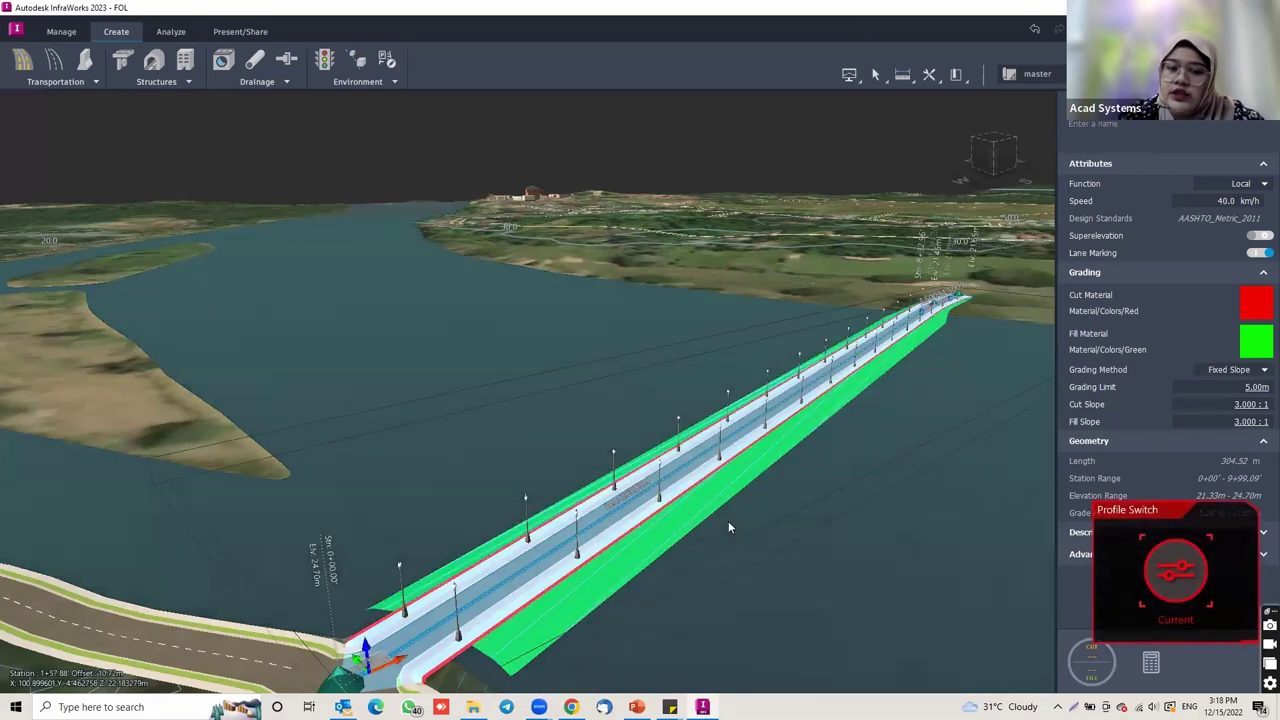
# Step: Compute the earthwork quantities for the full station range of the component road across the river and review its cut and fill volumes
pyautogui.moveTo(728, 522); pyautogui.dragTo(757, 488)
pyautogui.moveTo(757, 488); pyautogui.dragTo(406, 134, button='middle')
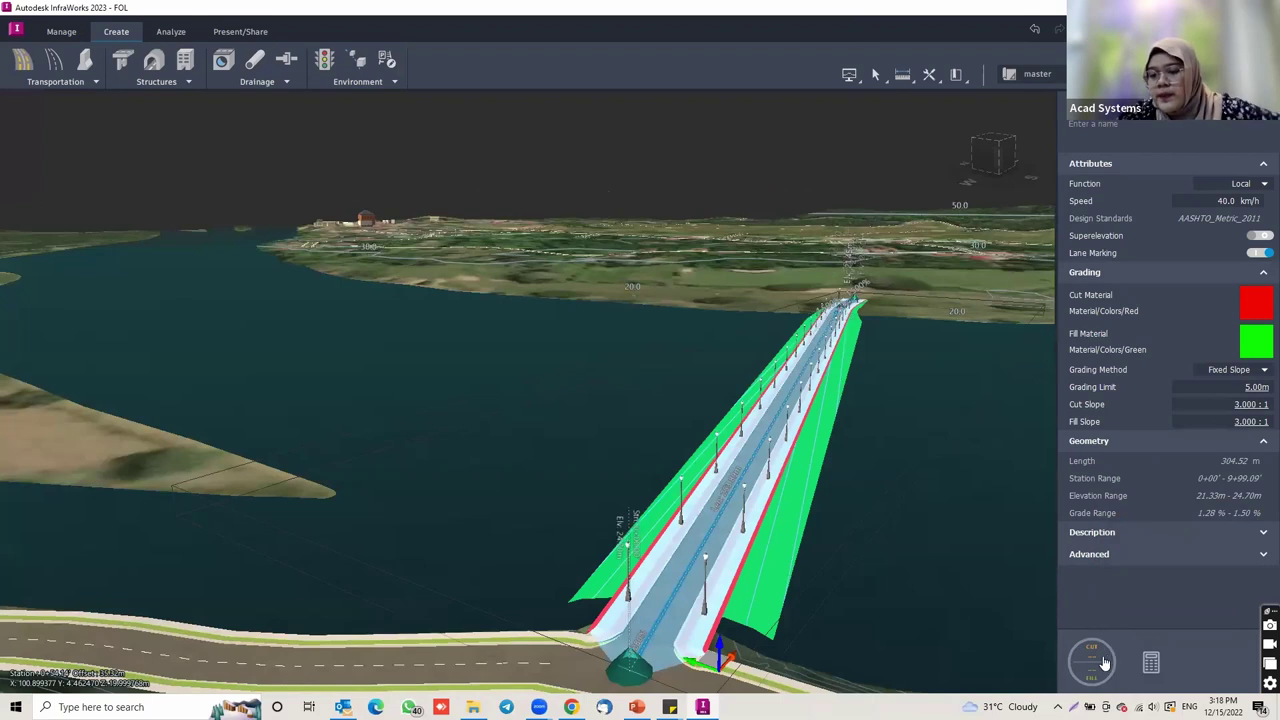
pyautogui.click(1100, 664)
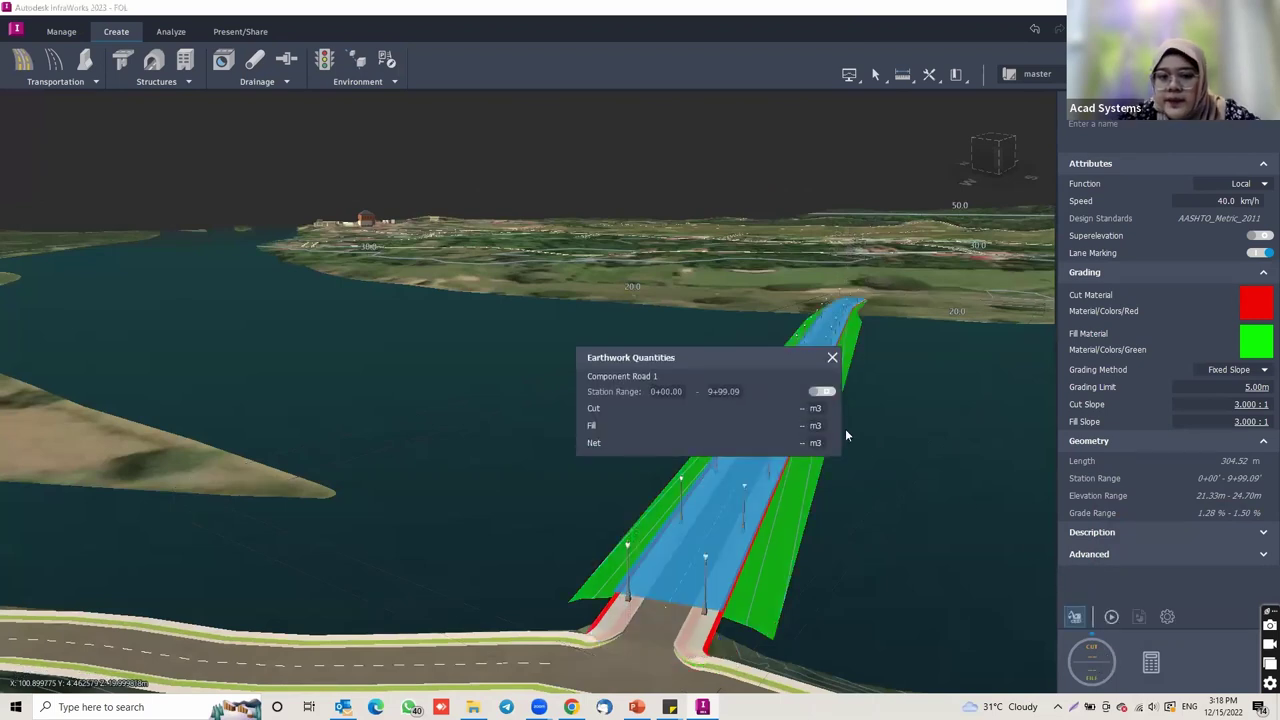
pyautogui.moveTo(677, 328); pyautogui.dragTo(684, 267)
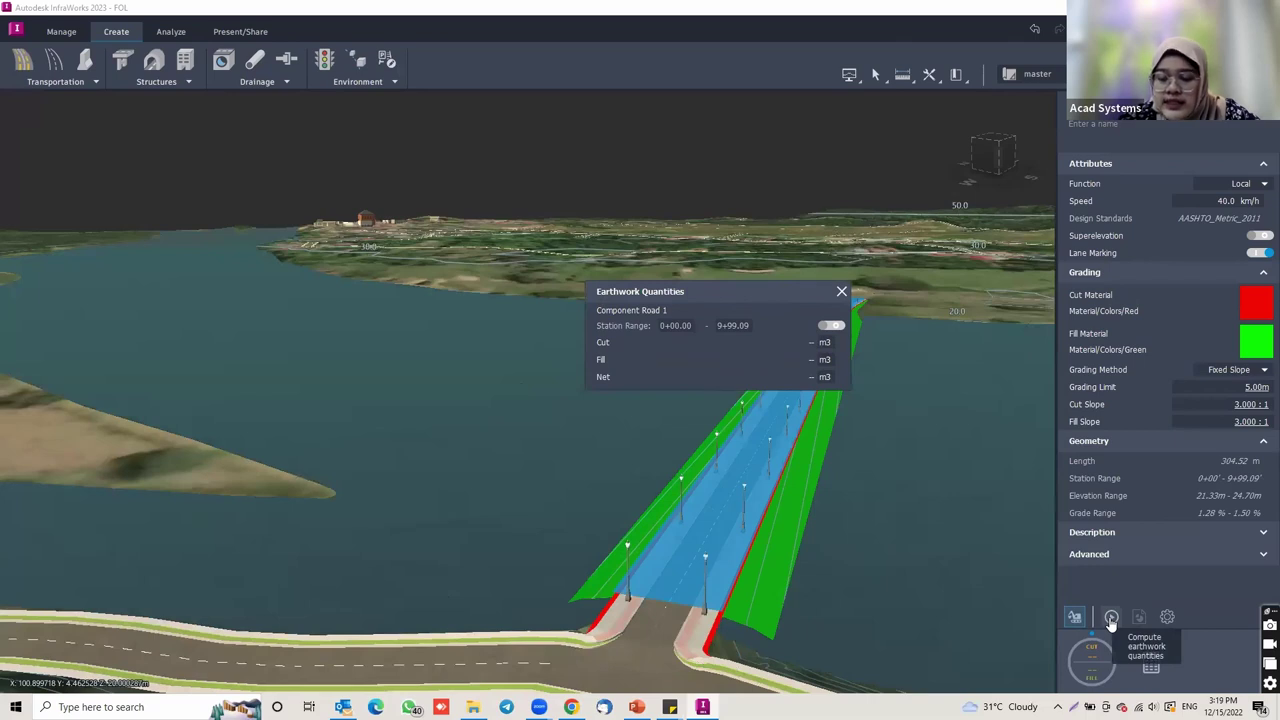
pyautogui.click(1111, 618)
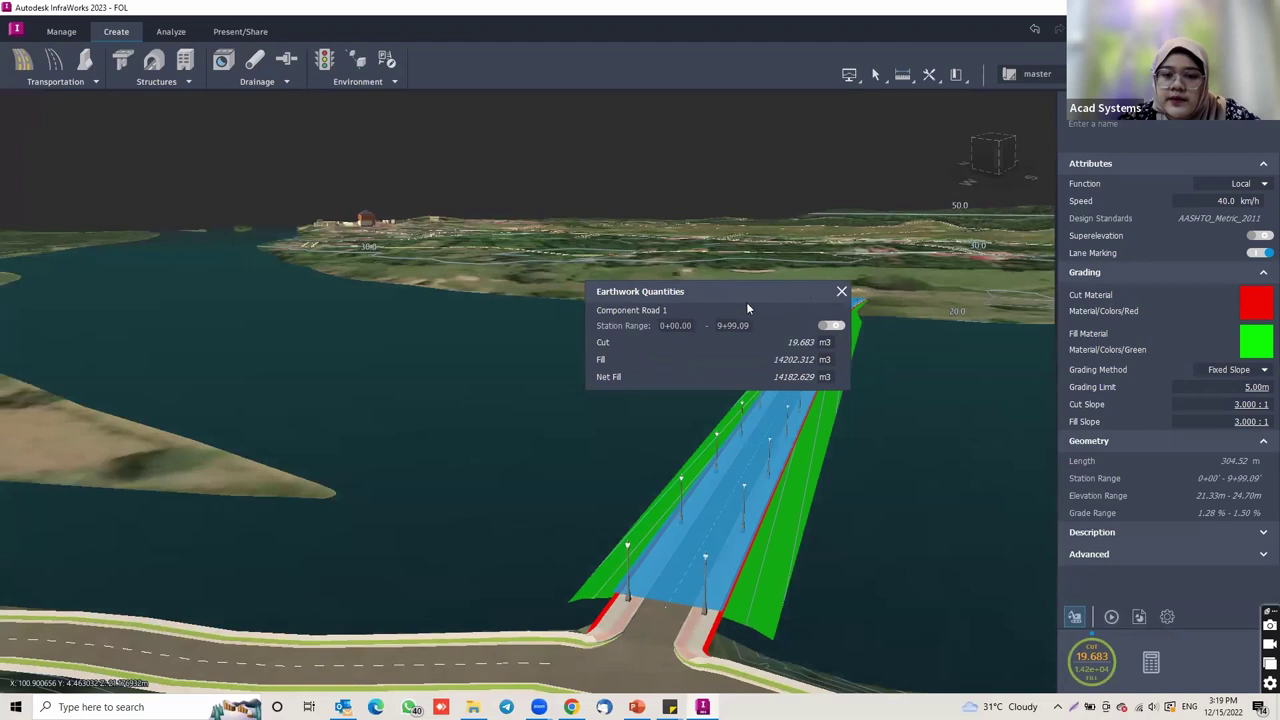
pyautogui.moveTo(747, 308); pyautogui.dragTo(769, 263)
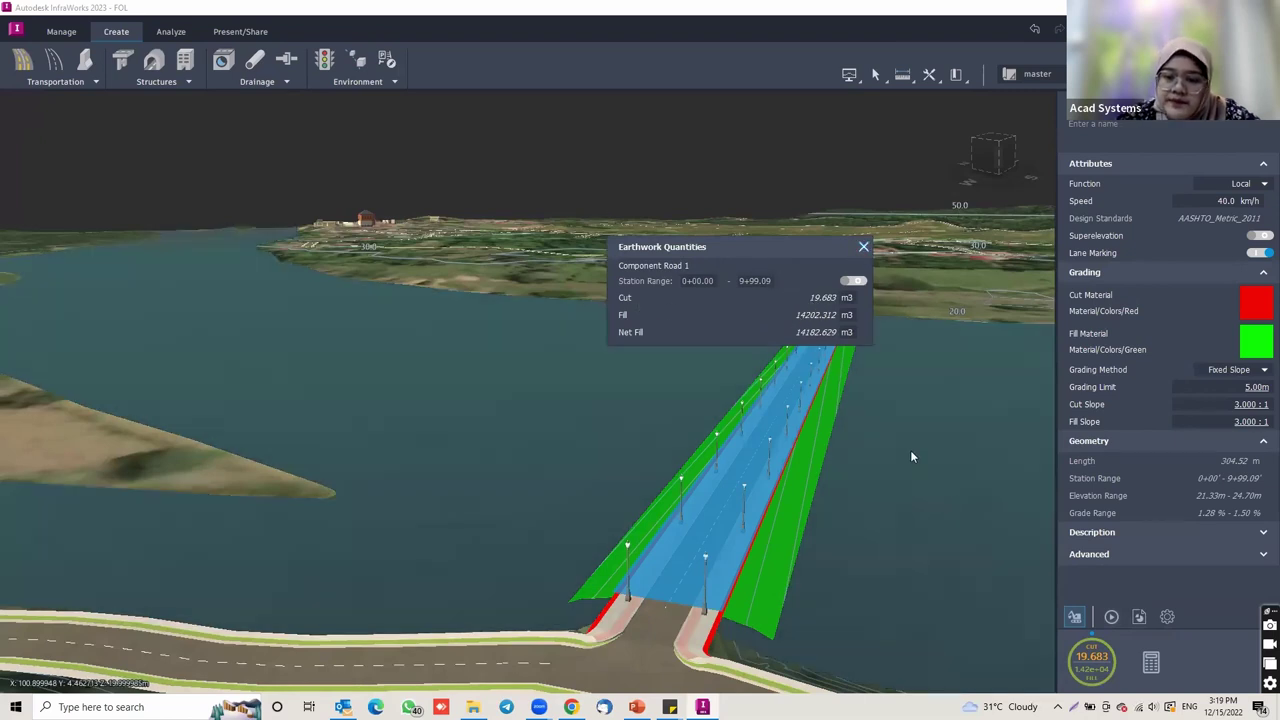
# Step: Add a parametric bridge to the component road across the river, from station 0+18.12 to station 9+59.58
pyautogui.keyDown('shift'); pyautogui.moveTo(889, 457); pyautogui.dragTo(597, 463, button='middle'); pyautogui.keyUp('shift')
pyautogui.click(680, 475)
pyautogui.keyDown('shift'); pyautogui.moveTo(801, 493); pyautogui.dragTo(852, 486, button='middle'); pyautogui.keyUp('shift')
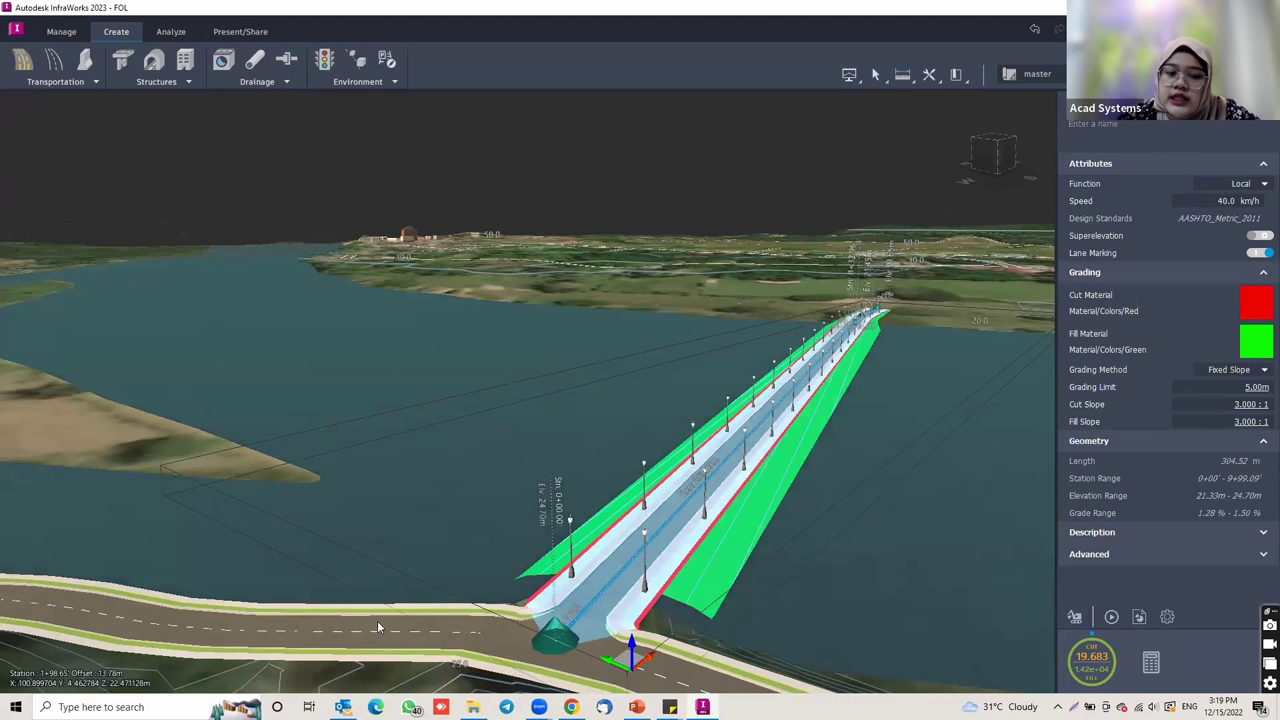
pyautogui.keyDown('shift'); pyautogui.moveTo(377, 627); pyautogui.dragTo(678, 538, button='middle'); pyautogui.keyUp('shift')
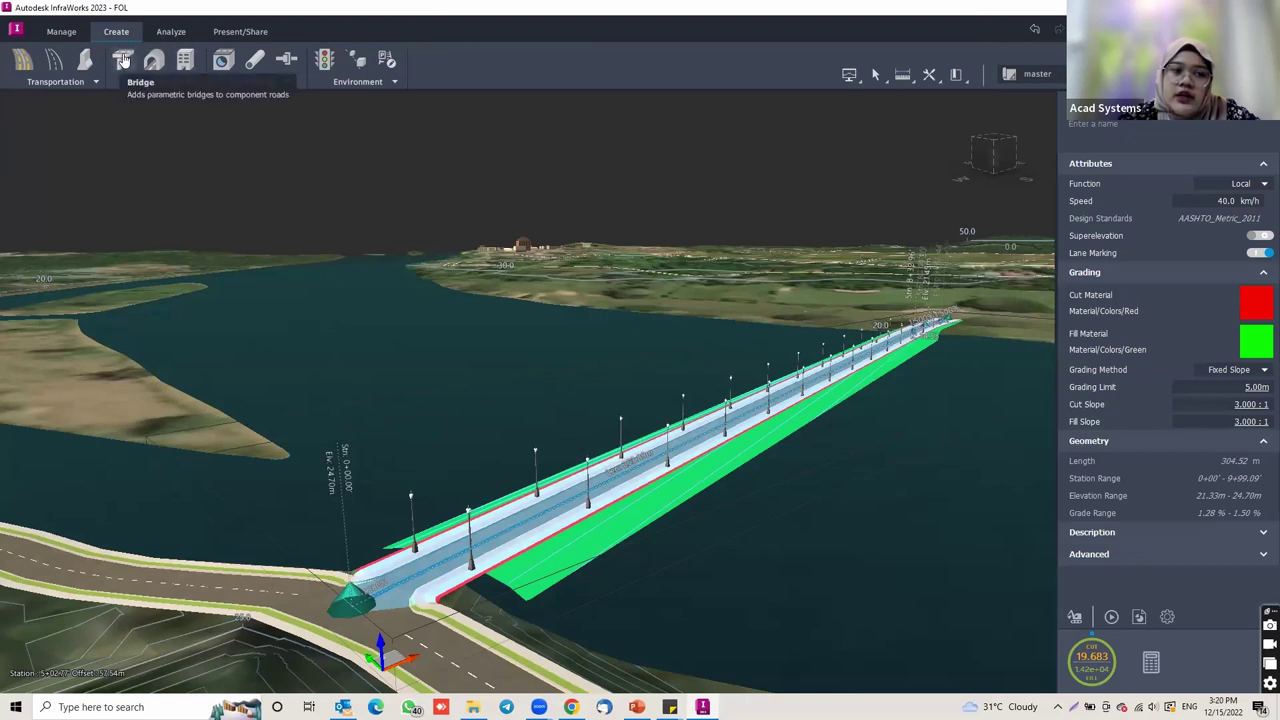
pyautogui.click(153, 84)
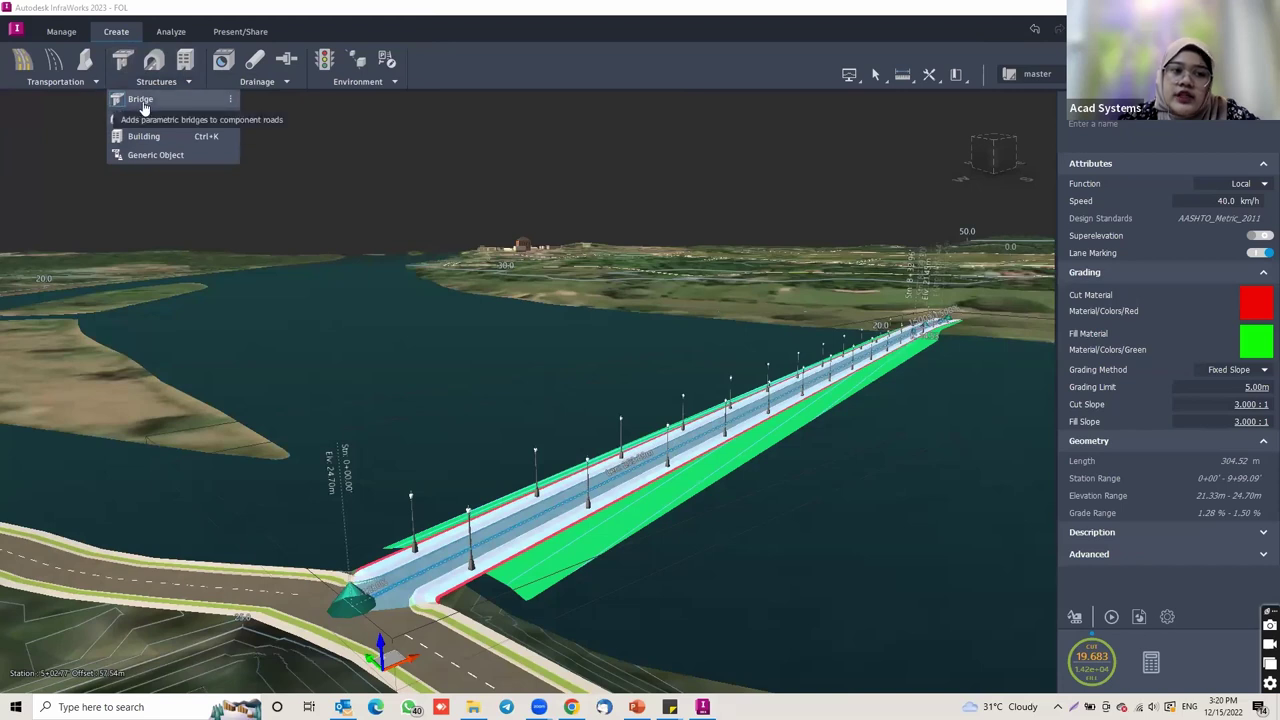
pyautogui.click(122, 62)
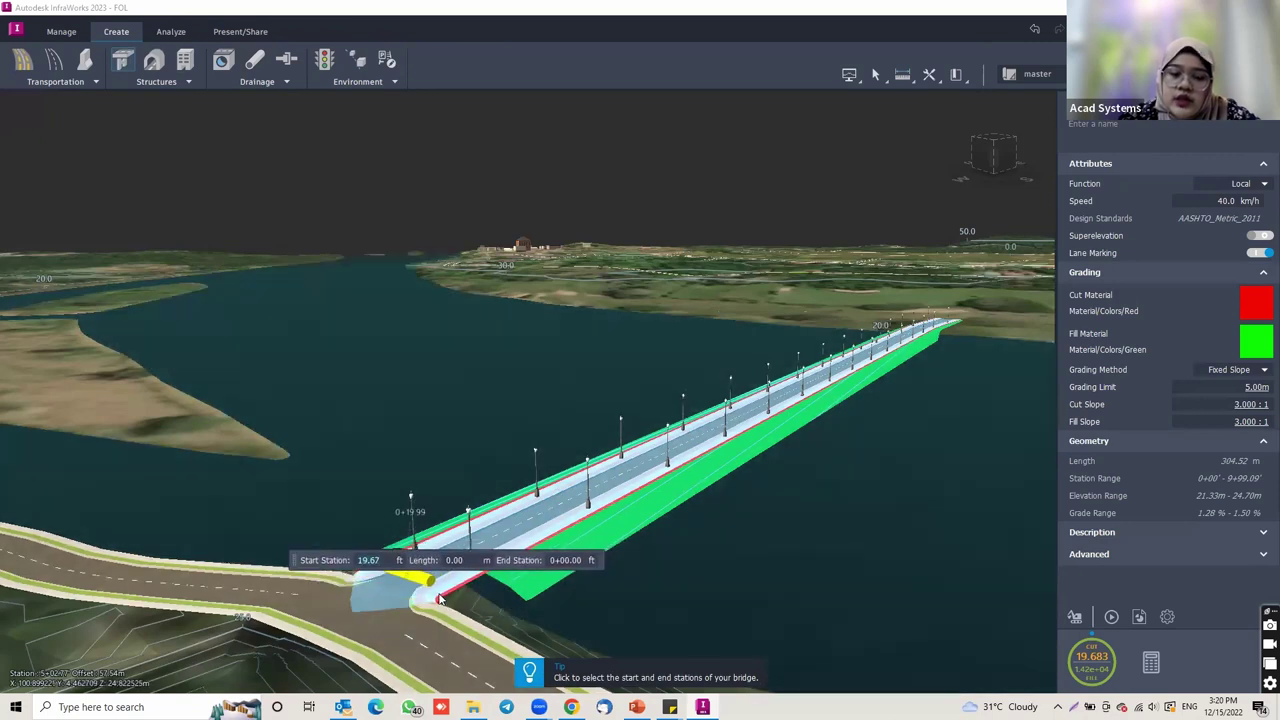
pyautogui.click(422, 587)
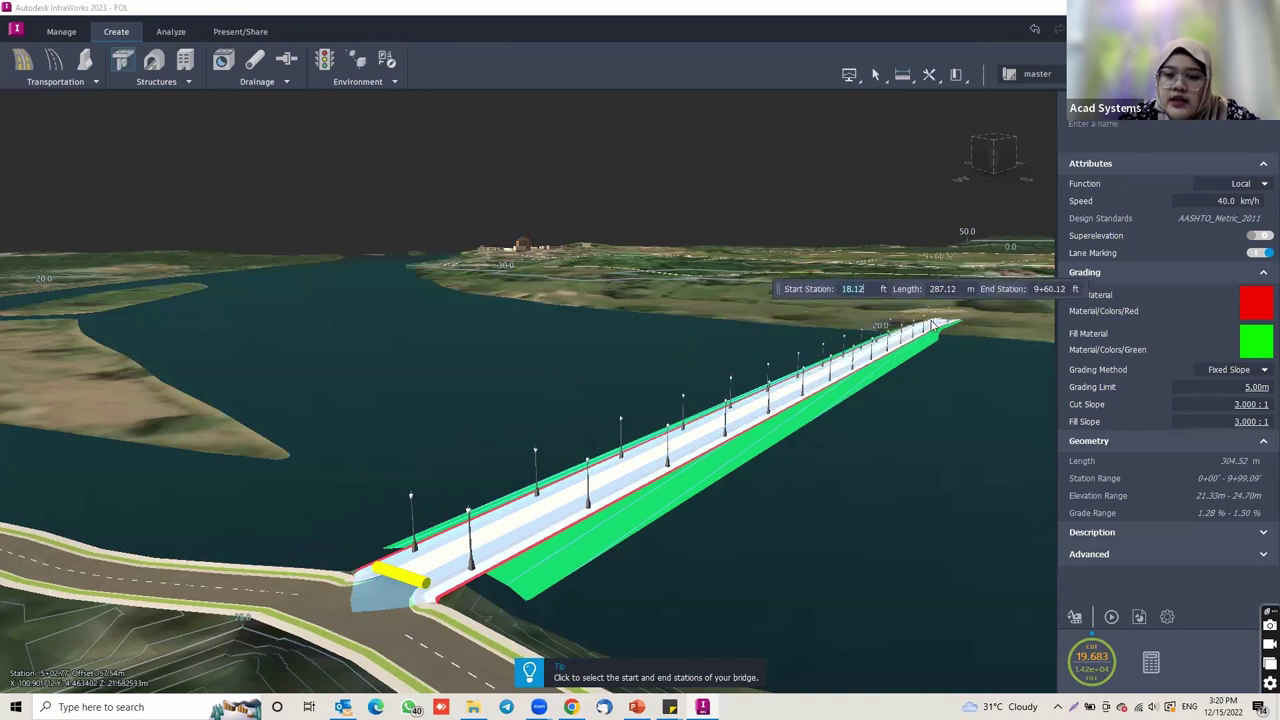
pyautogui.press('Tab')
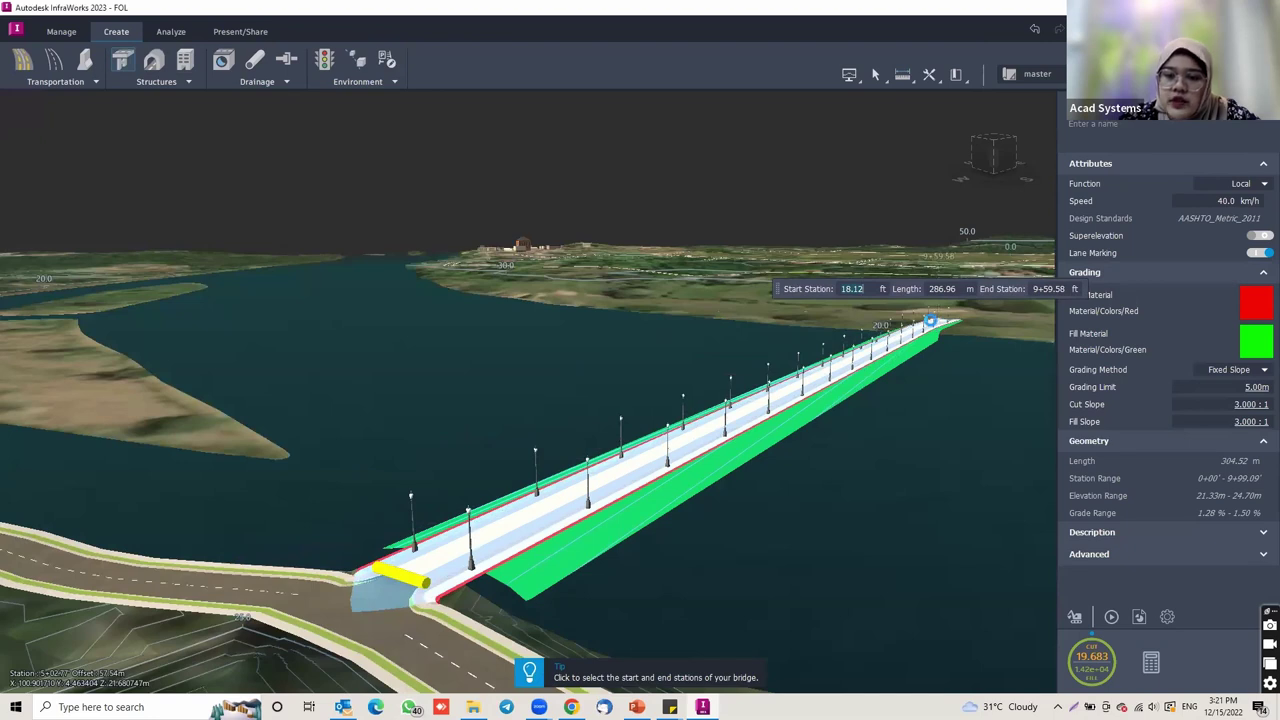
pyautogui.click(930, 321)
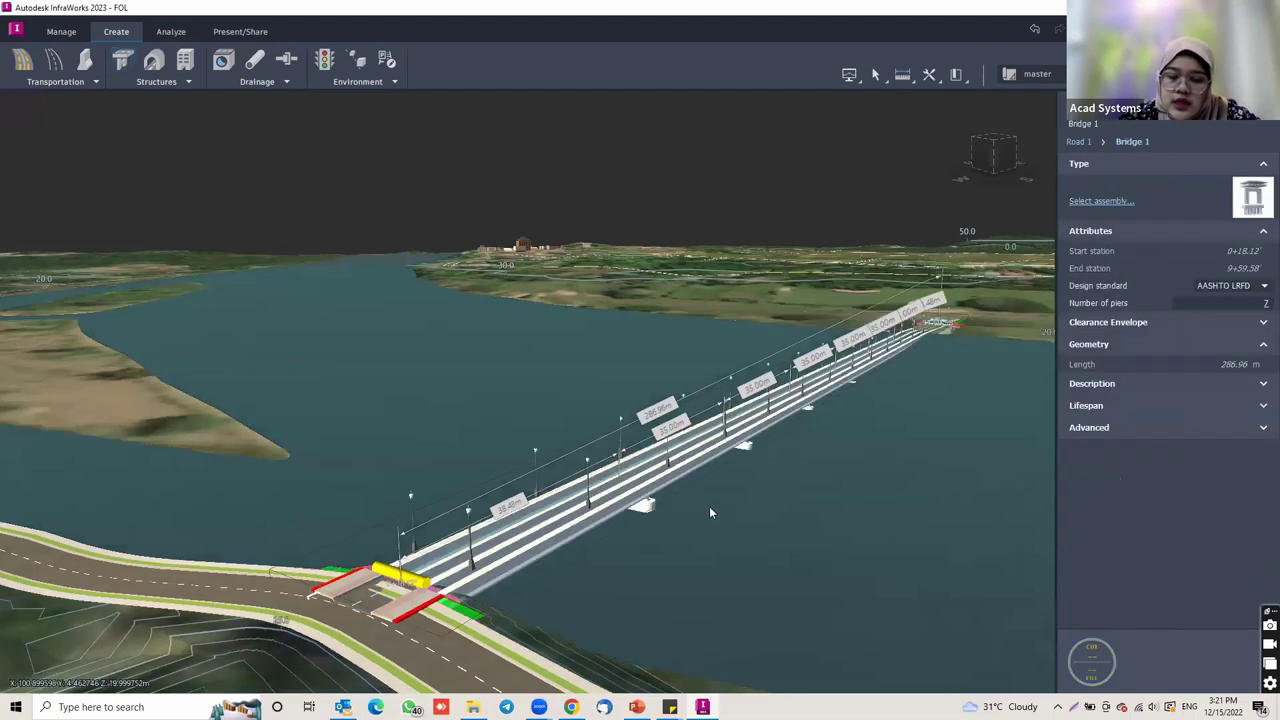
# Step: Examine the new bridge from the side and from below the water surface, including its piers, pile foundations and girders
pyautogui.moveTo(702, 499); pyautogui.dragTo(540, 483)
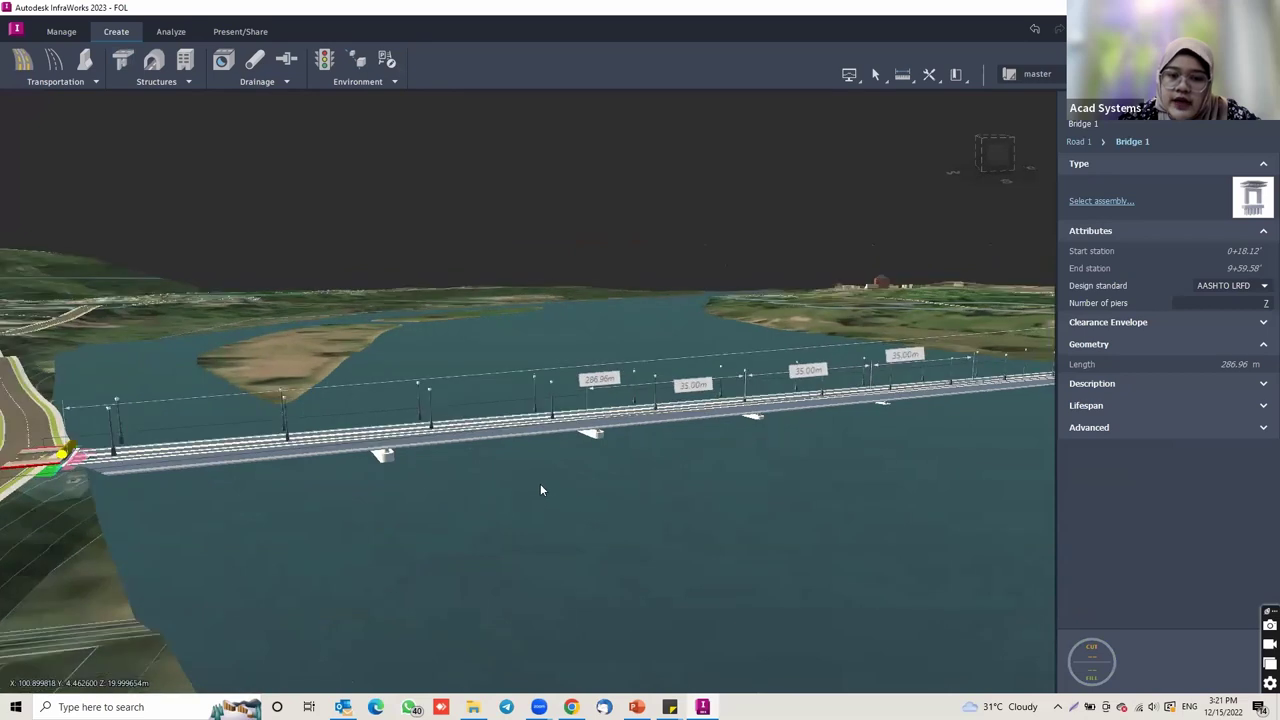
pyautogui.moveTo(696, 491); pyautogui.dragTo(572, 514, button='middle')
pyautogui.moveTo(572, 513); pyautogui.dragTo(630, 536)
pyautogui.moveTo(630, 537); pyautogui.dragTo(746, 471, button='middle')
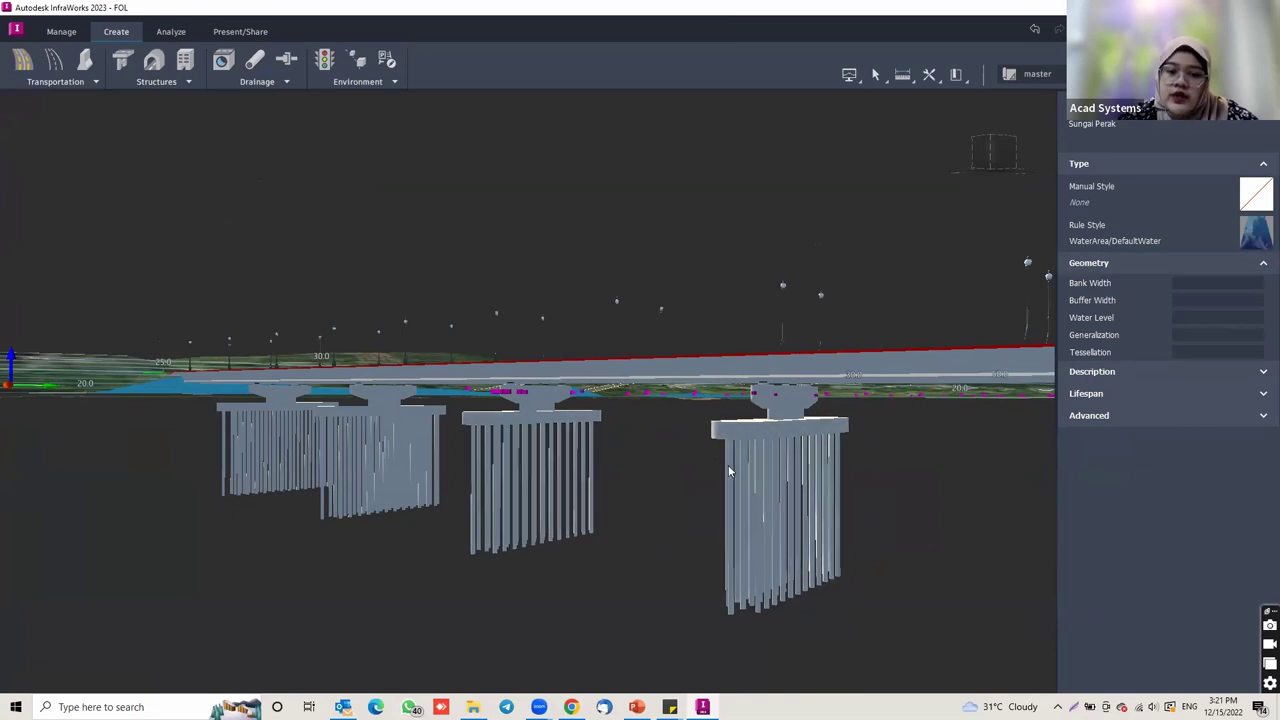
pyautogui.scroll(2, 728, 465)
pyautogui.scroll(-2, 723, 443)
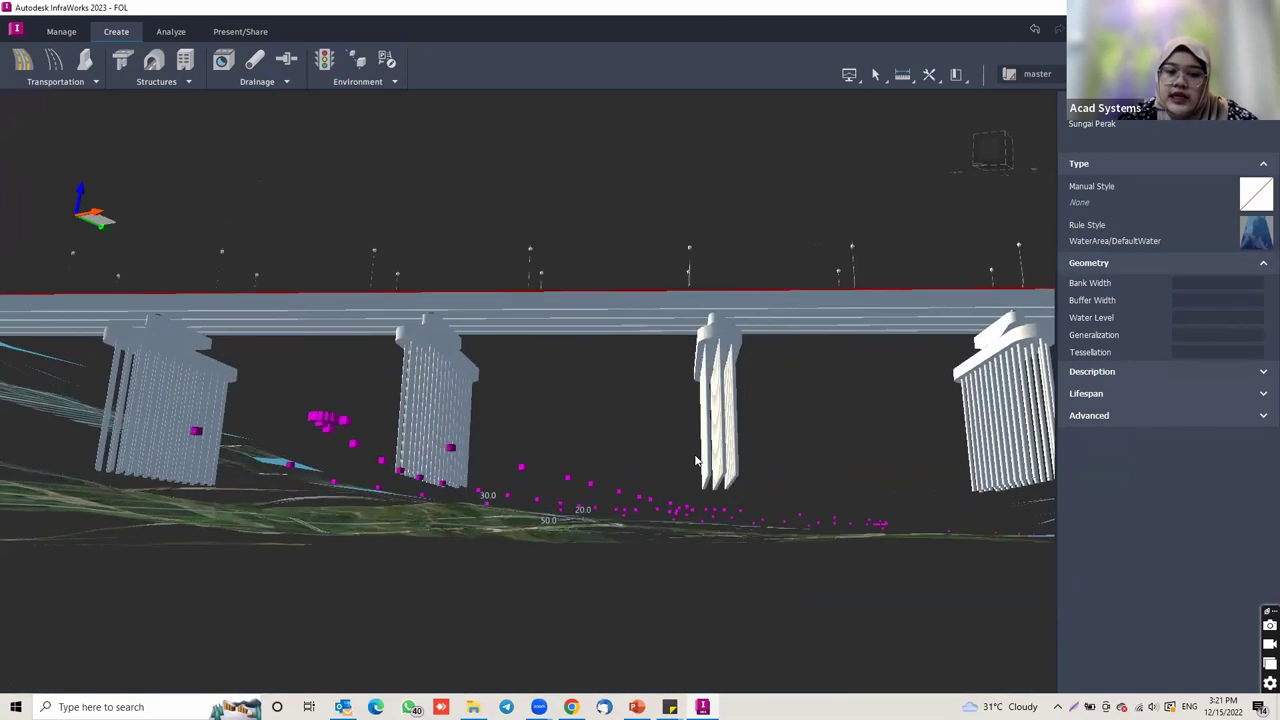
pyautogui.scroll(2, 746, 462)
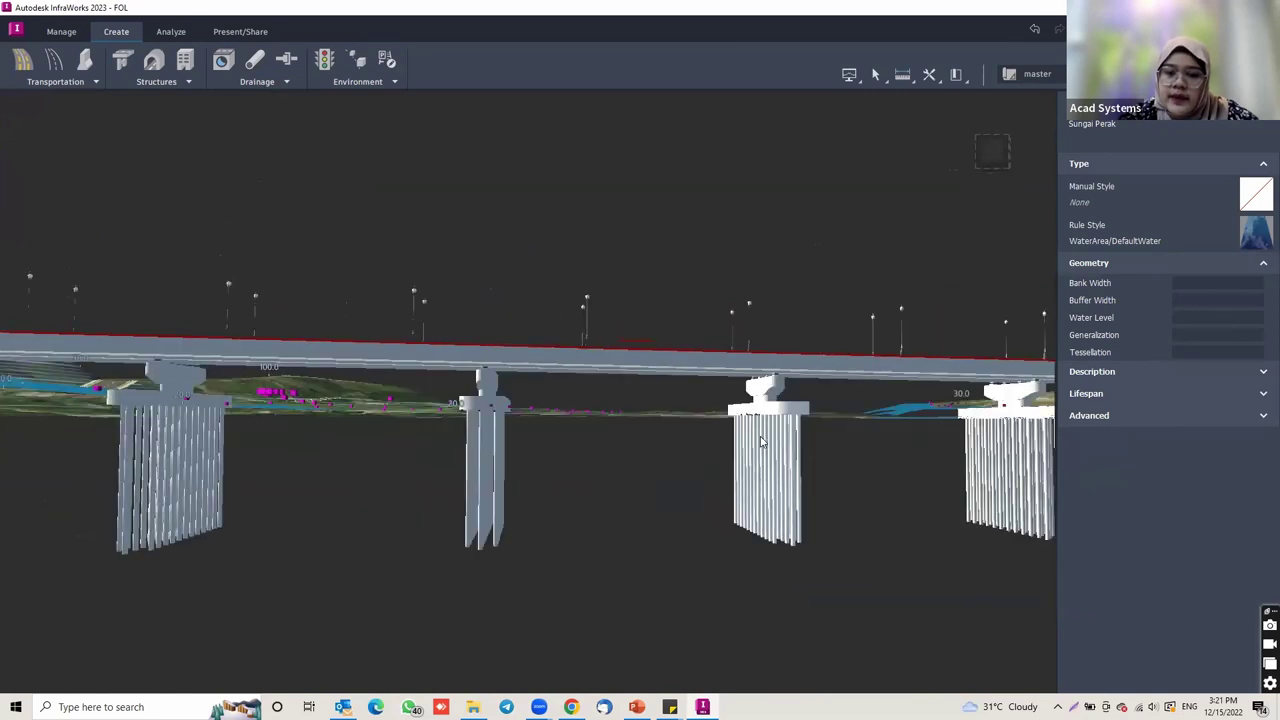
pyautogui.moveTo(772, 475); pyautogui.dragTo(643, 440)
pyautogui.scroll(-1, 643, 440)
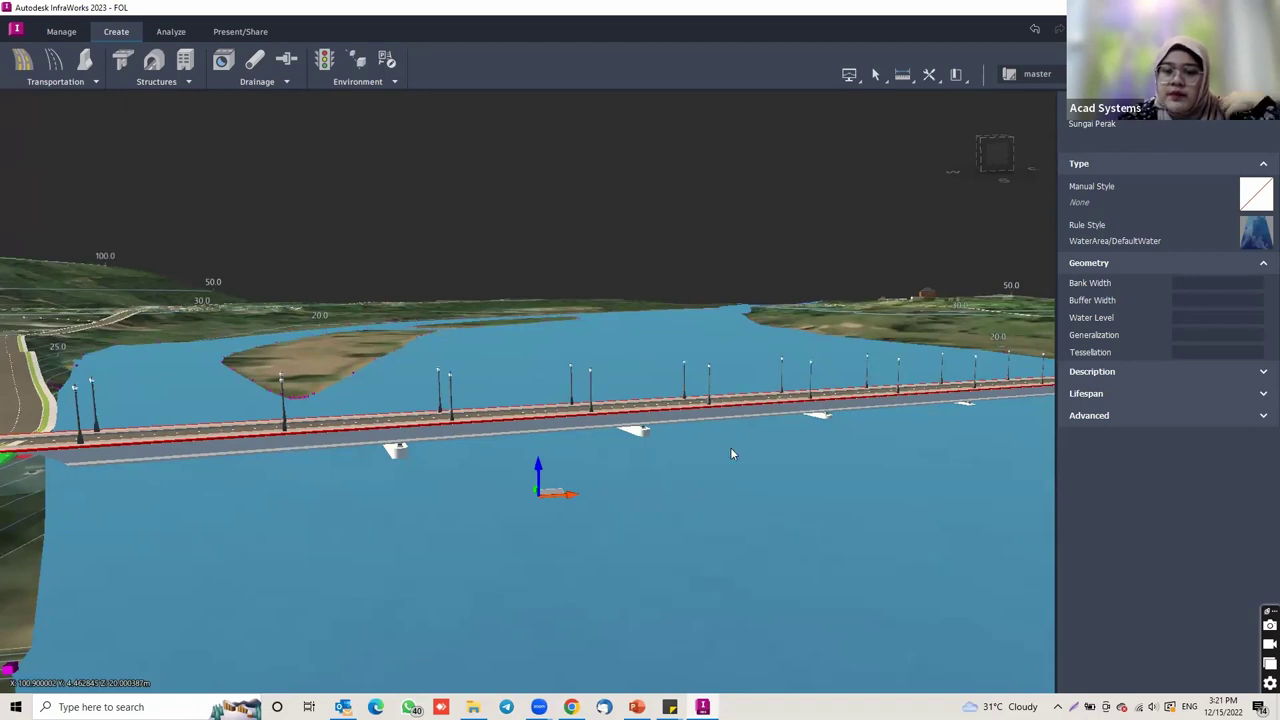
# Step: Review the properties of the bearing group at Pier 2, from its attributes down to its pad dimensions and materials, and clear the selection
pyautogui.moveTo(789, 440); pyautogui.dragTo(865, 427)
pyautogui.moveTo(866, 432); pyautogui.dragTo(792, 520, button='middle')
pyautogui.scroll(3, 792, 520)
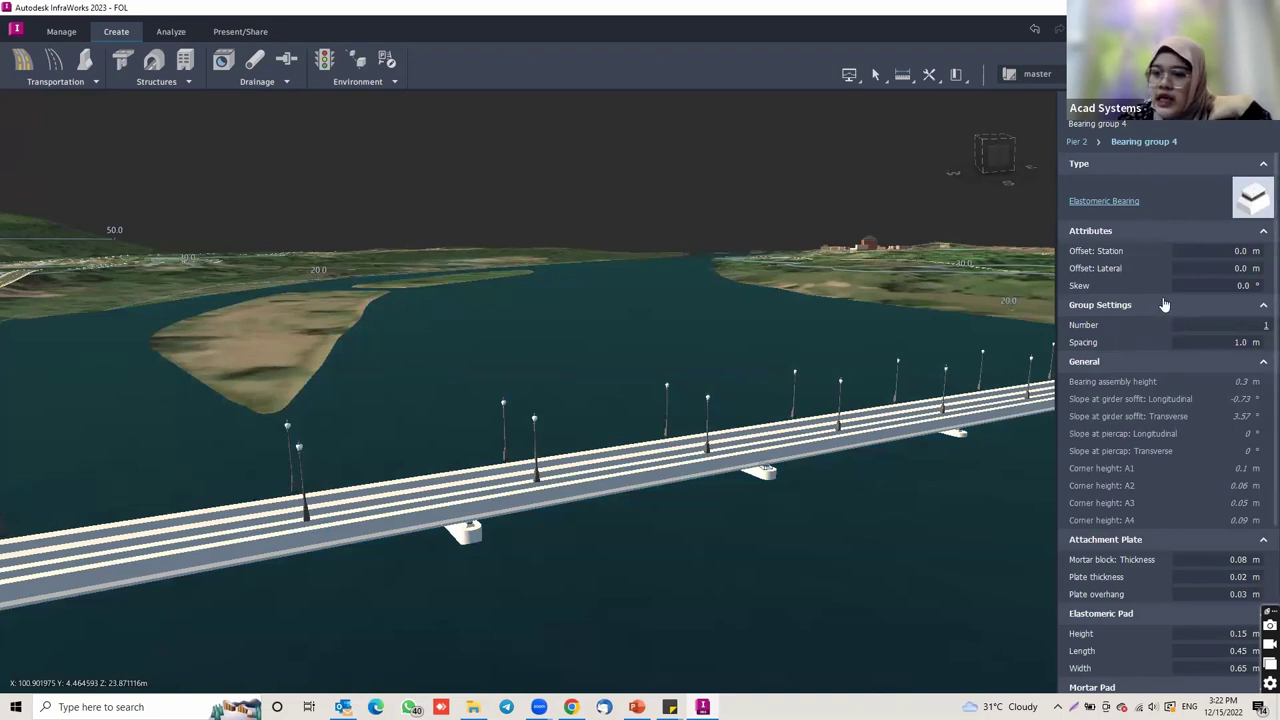
pyautogui.scroll(-5, 1240, 310)
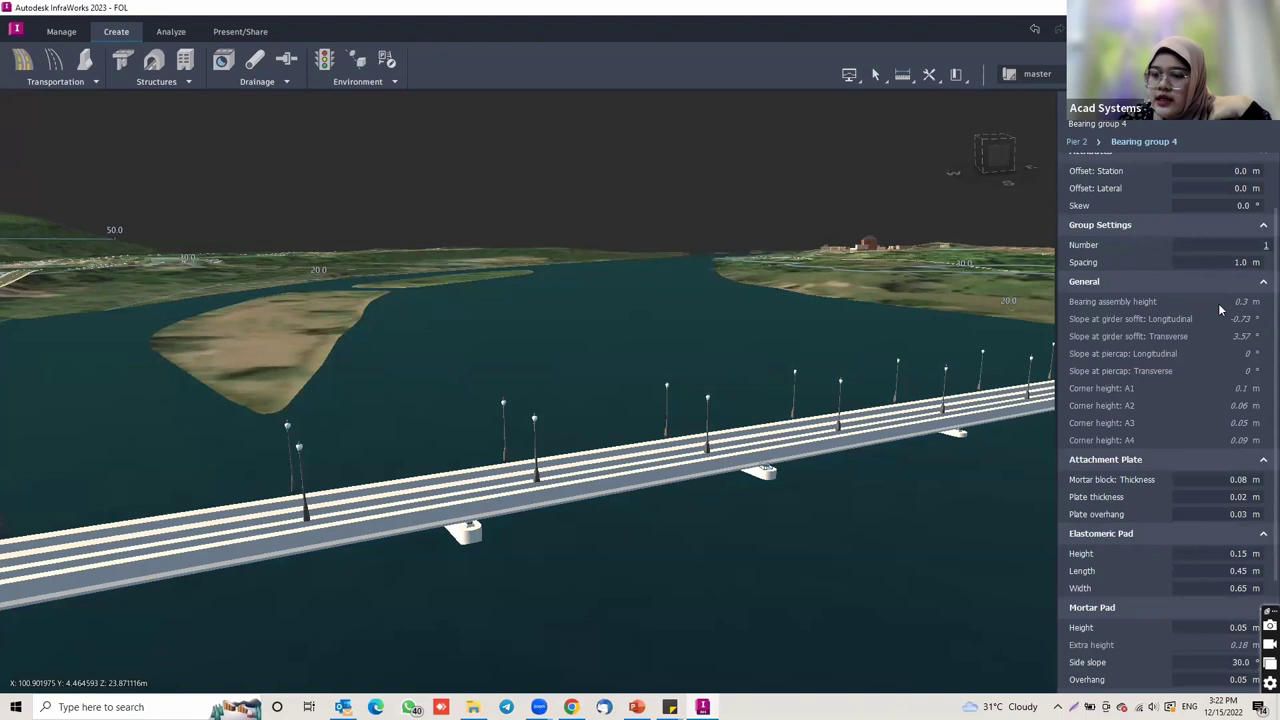
pyautogui.scroll(2, 1218, 304)
pyautogui.scroll(3, 1218, 311)
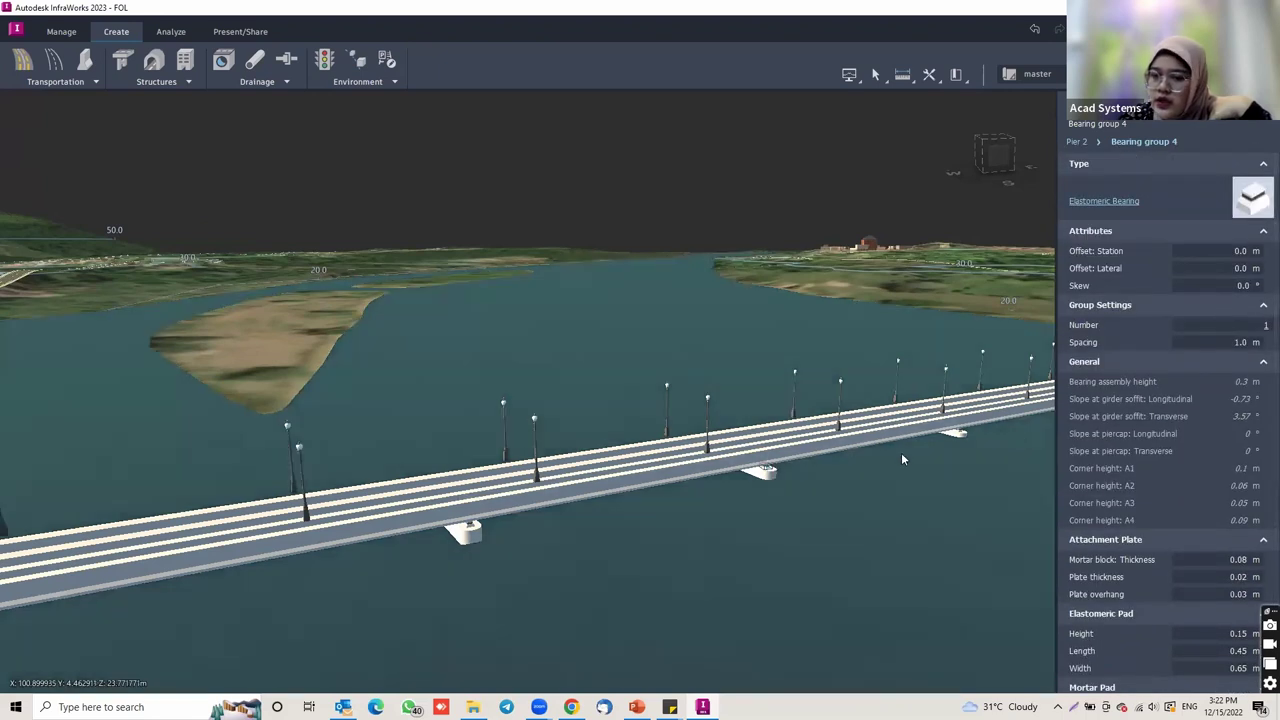
pyautogui.scroll(-4, 1189, 280)
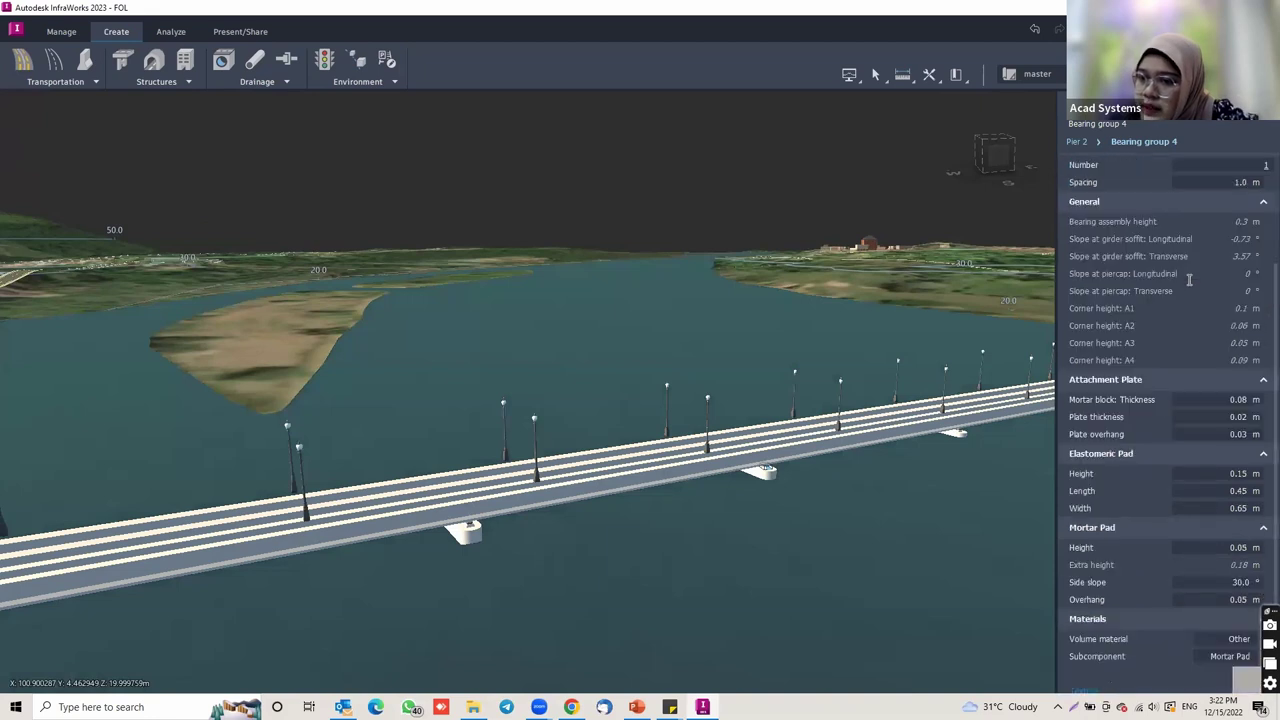
pyautogui.scroll(-2, 1189, 280)
pyautogui.scroll(6, 1190, 265)
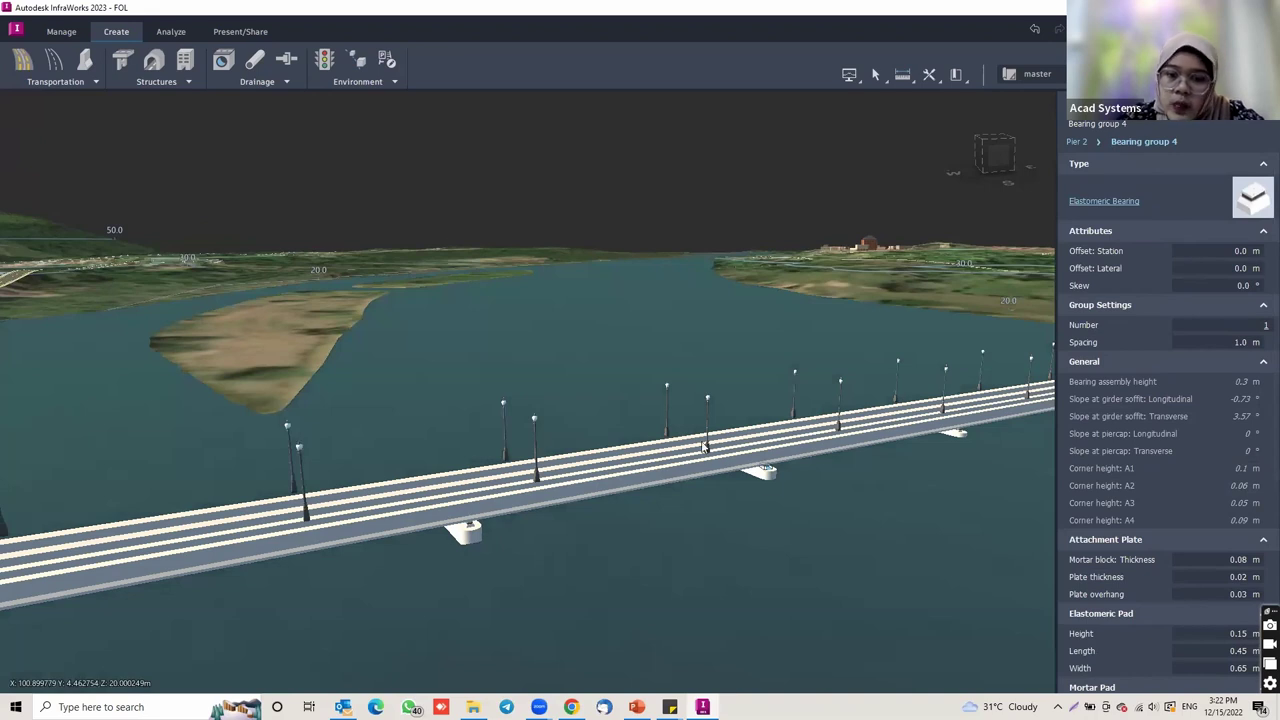
pyautogui.press('Escape')
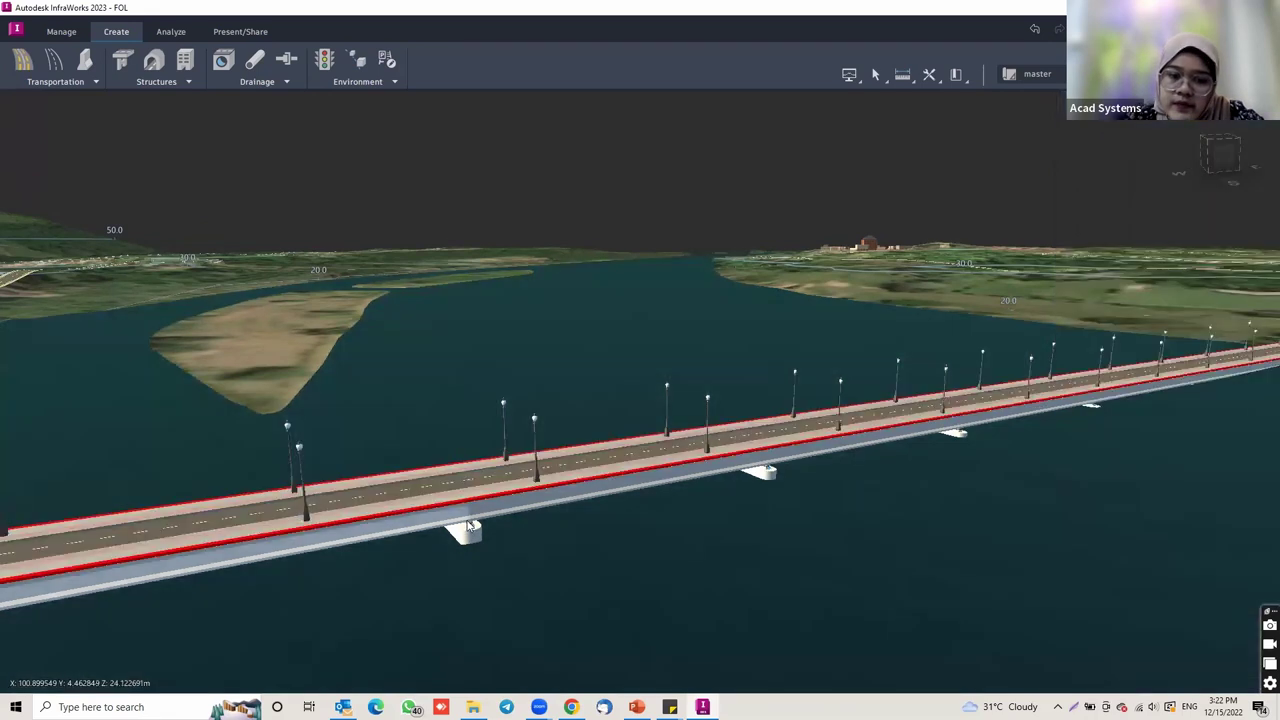
# Step: Select the whole bridge across the river and set its number of piers to 10
pyautogui.click(469, 525)
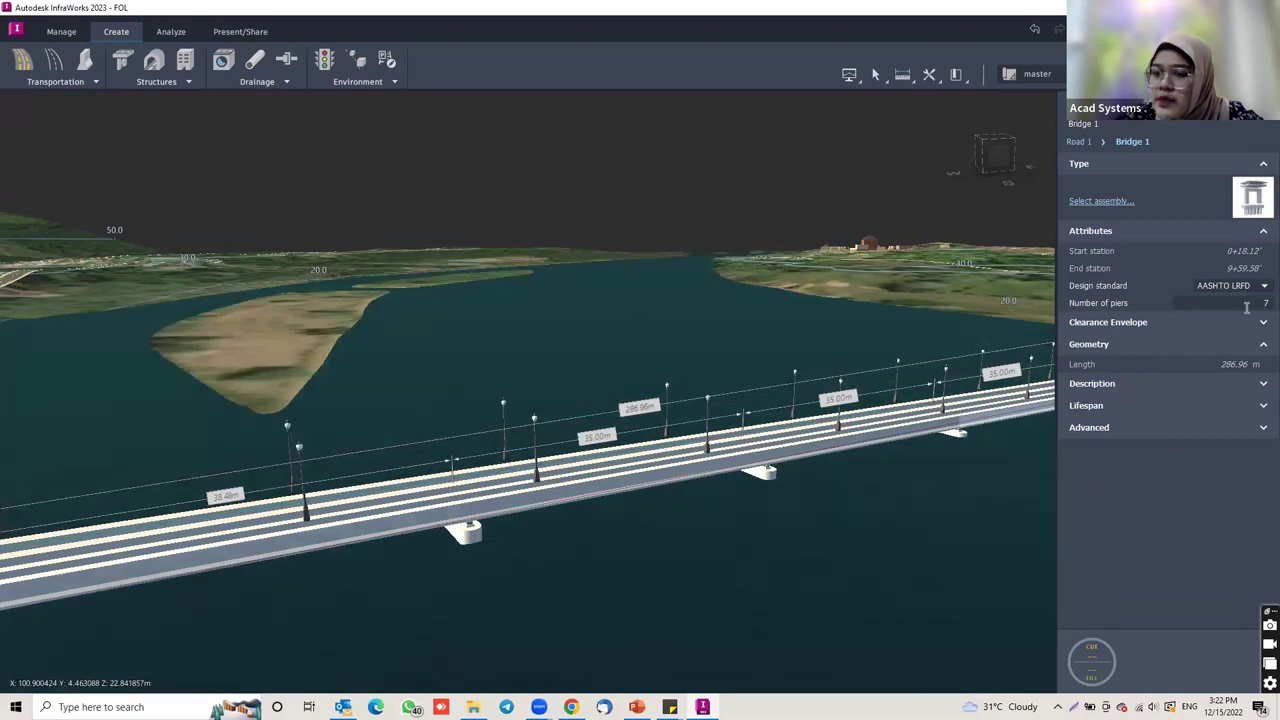
pyautogui.click(1258, 302)
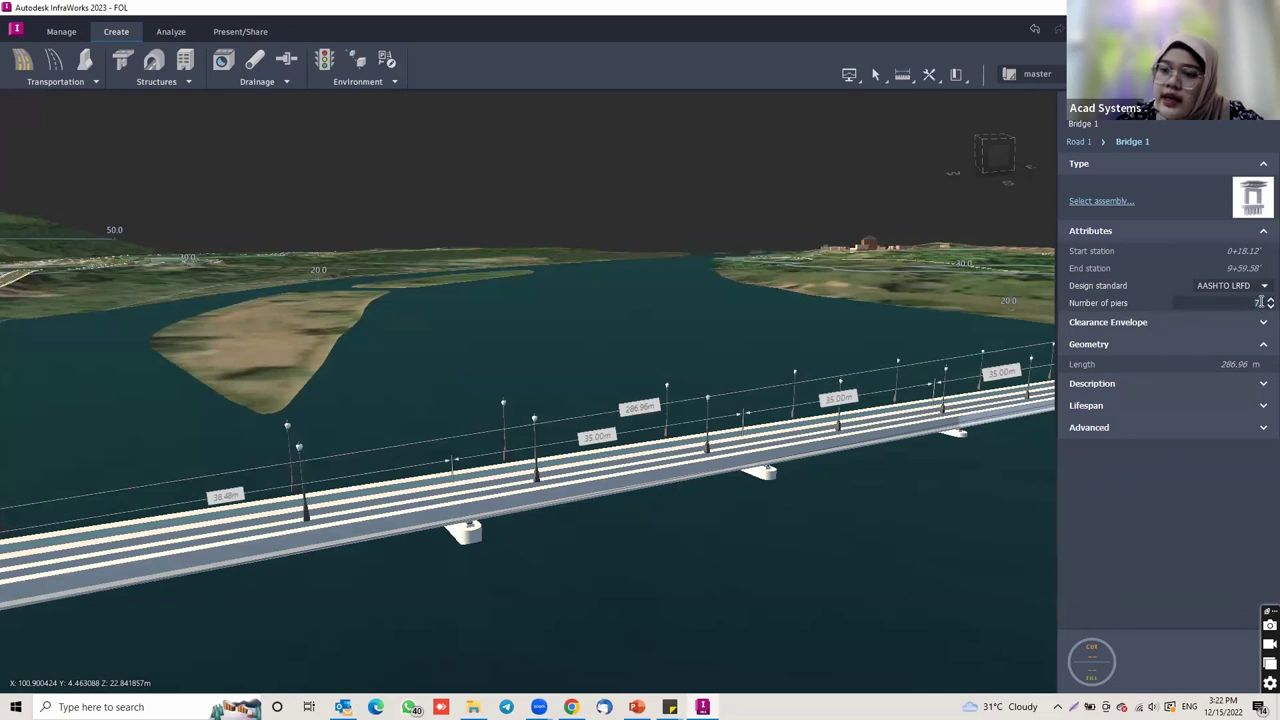
pyautogui.write('10')
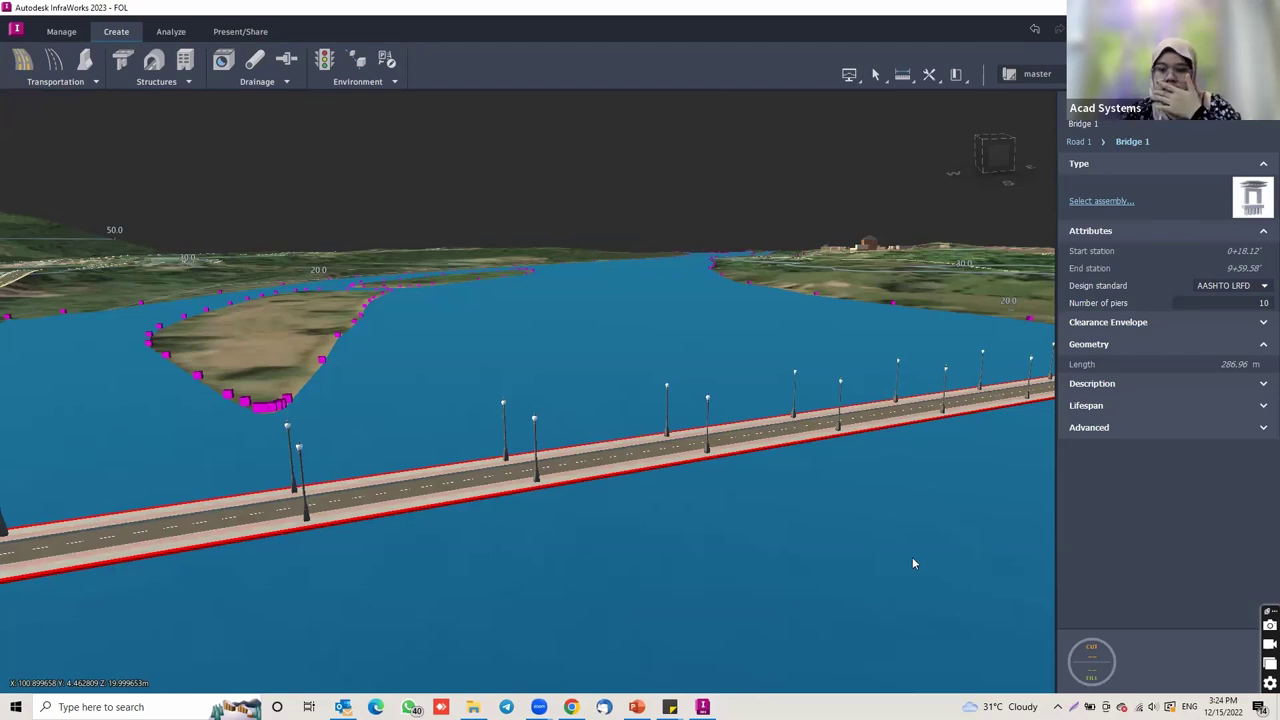
pyautogui.hotkey('alt', 'shift', 's')
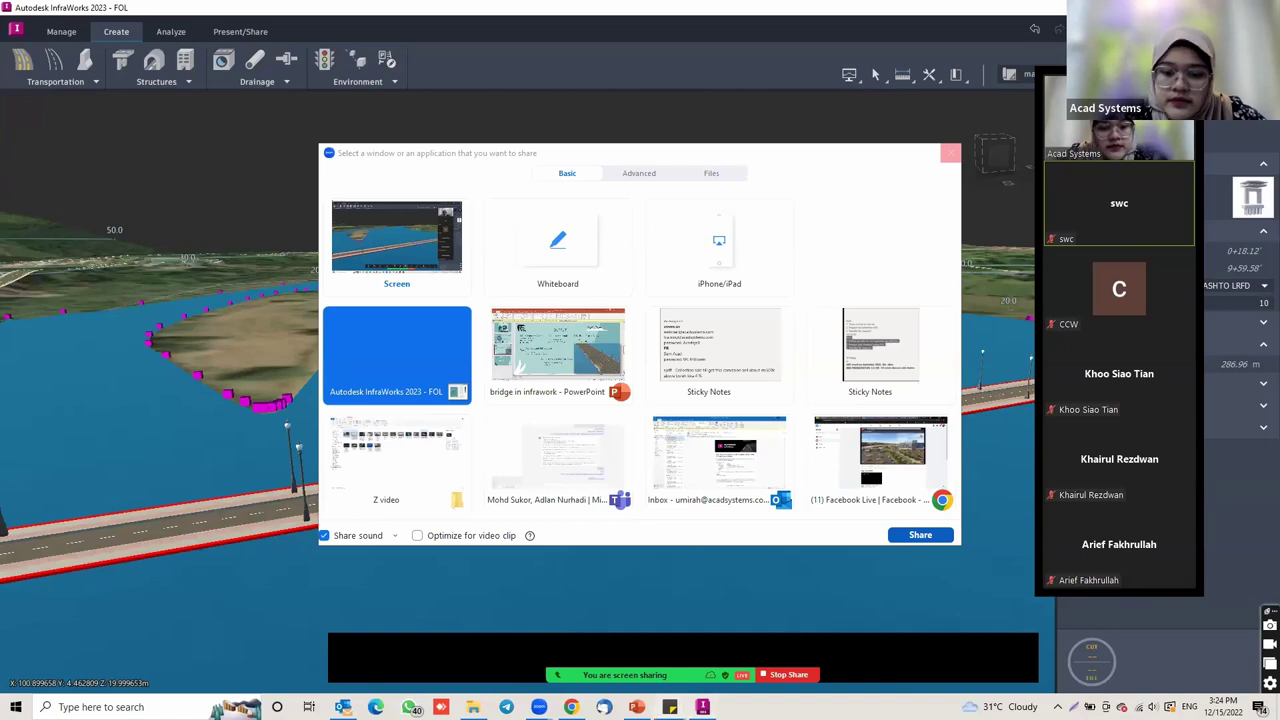
pyautogui.click(634, 706)
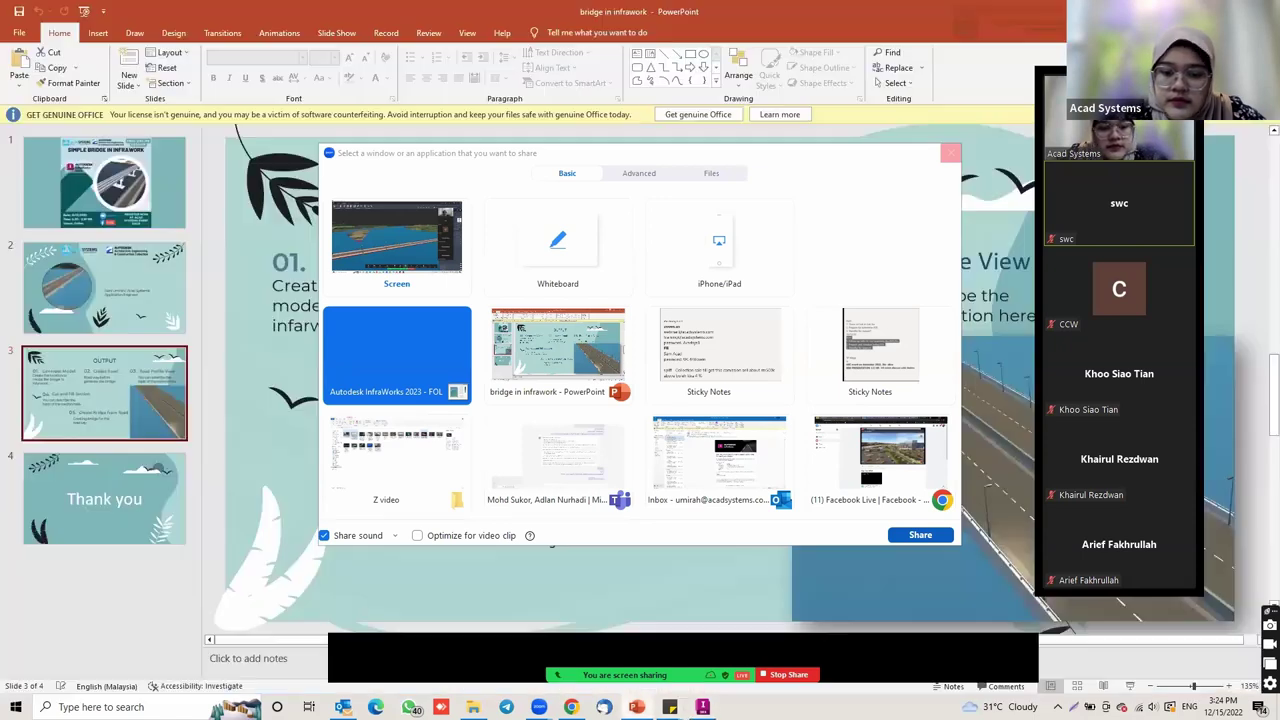
pyautogui.click(703, 707)
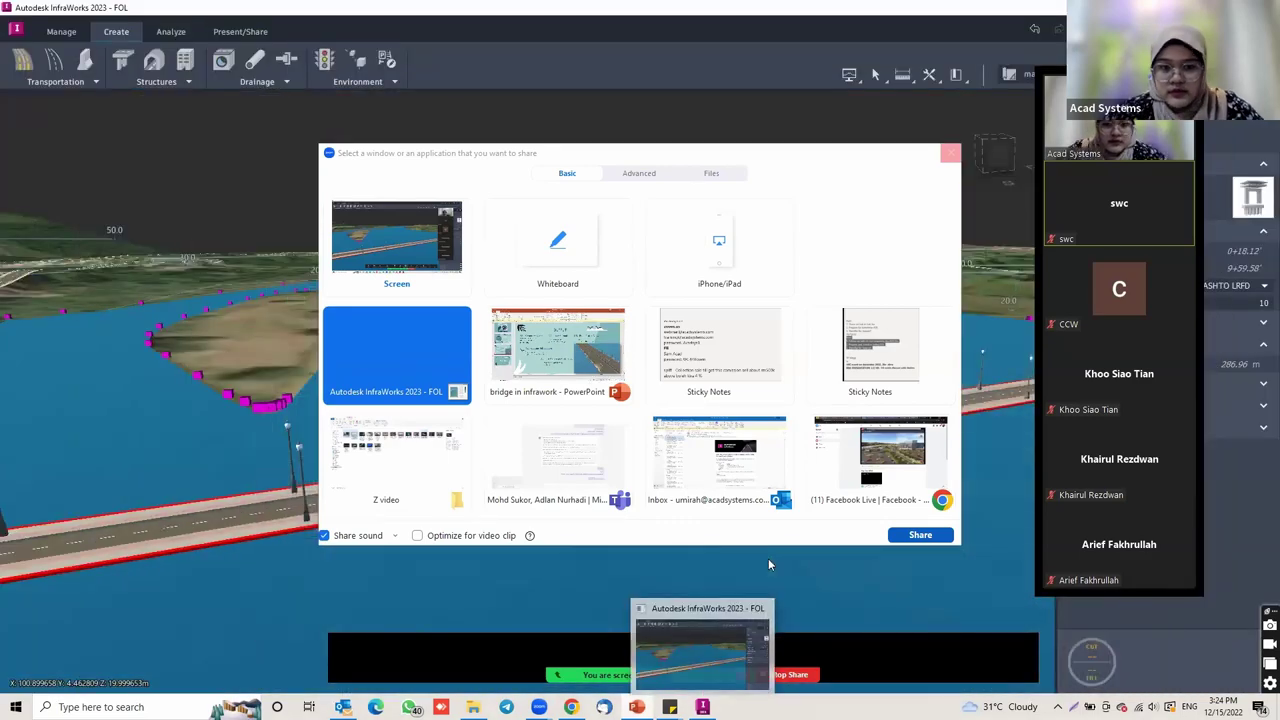
pyautogui.press('super+d')
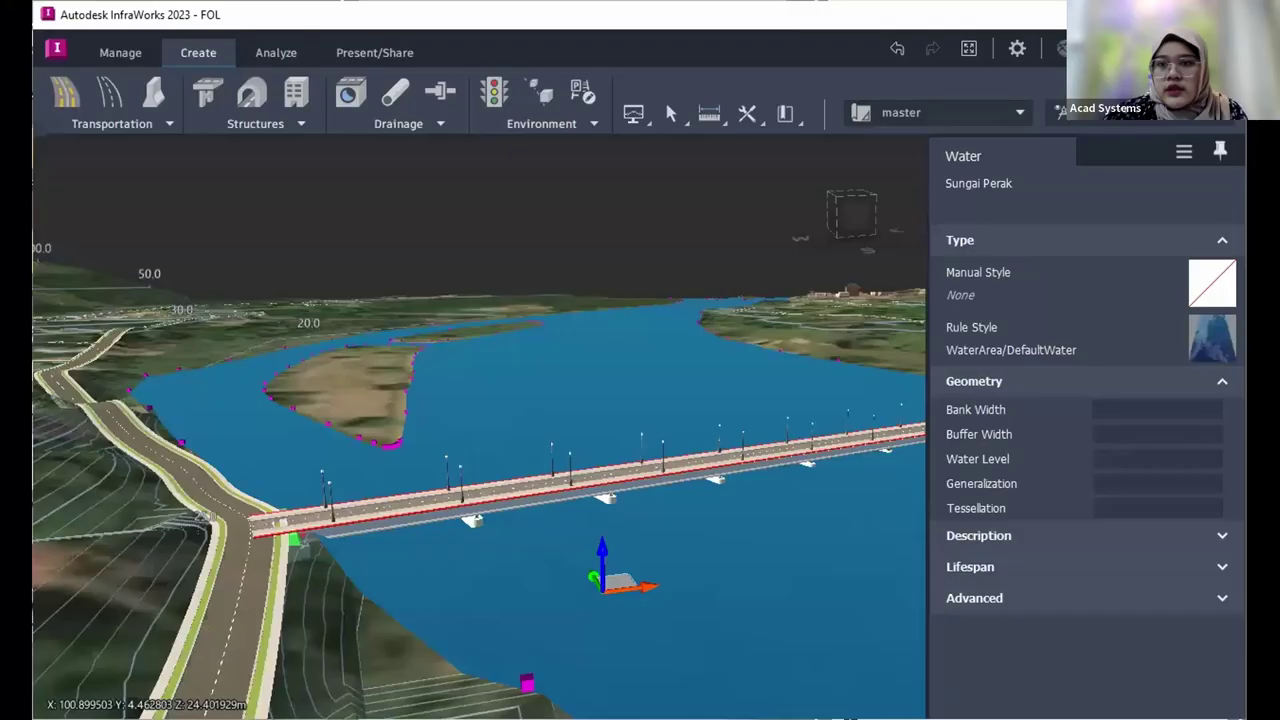
pyautogui.doubleClick(882, 5)
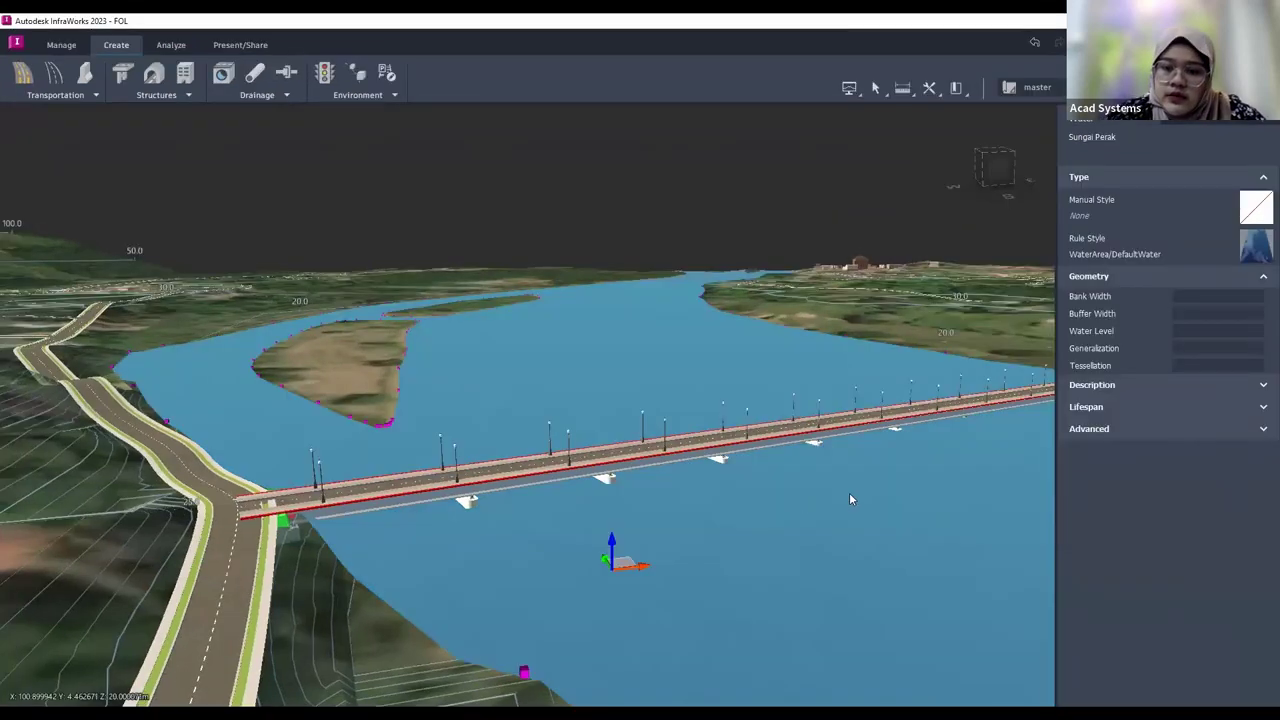
# Step: Examine the bridge along its length across the river and inspect the bearing group at Pier 2
pyautogui.moveTo(849, 493); pyautogui.dragTo(875, 466)
pyautogui.moveTo(814, 457); pyautogui.dragTo(871, 448, button='middle')
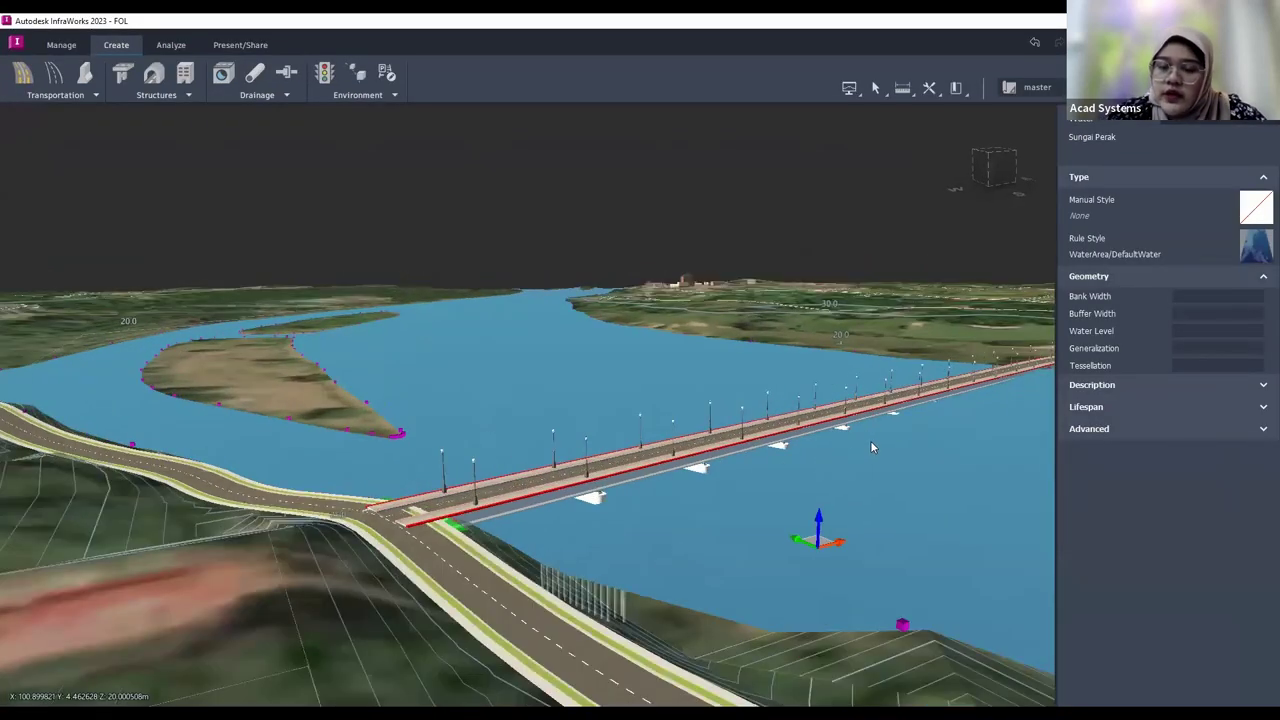
pyautogui.moveTo(710, 425); pyautogui.dragTo(476, 368, button='middle')
pyautogui.moveTo(335, 470)
pyautogui.mouseDown(button='middle')
pyautogui.moveTo(335, 320)
pyautogui.moveTo(335, 486)
pyautogui.mouseUp(button='middle')
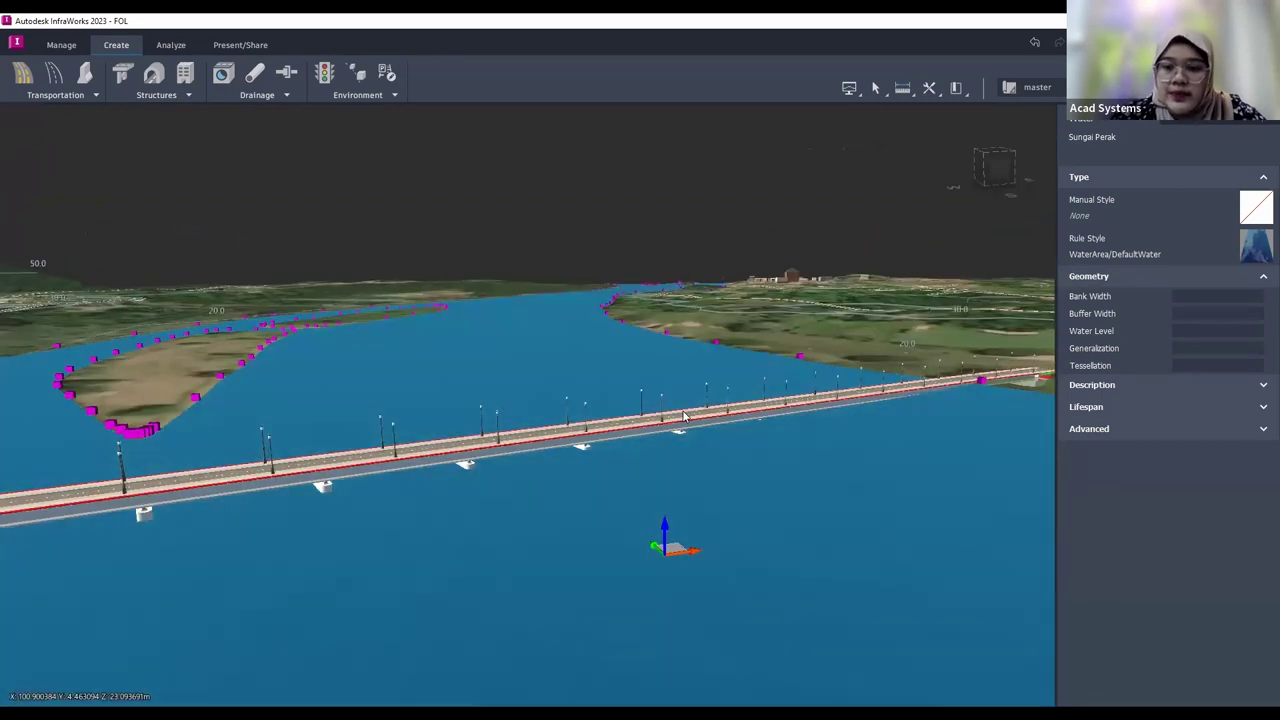
pyautogui.moveTo(685, 431); pyautogui.dragTo(437, 531, button='middle')
pyautogui.scroll(-2, 457, 511)
pyautogui.moveTo(480, 502); pyautogui.dragTo(516, 480)
pyautogui.scroll(2, 513, 555)
pyautogui.click(518, 480)
pyautogui.moveTo(482, 502); pyautogui.dragTo(309, 532, button='middle')
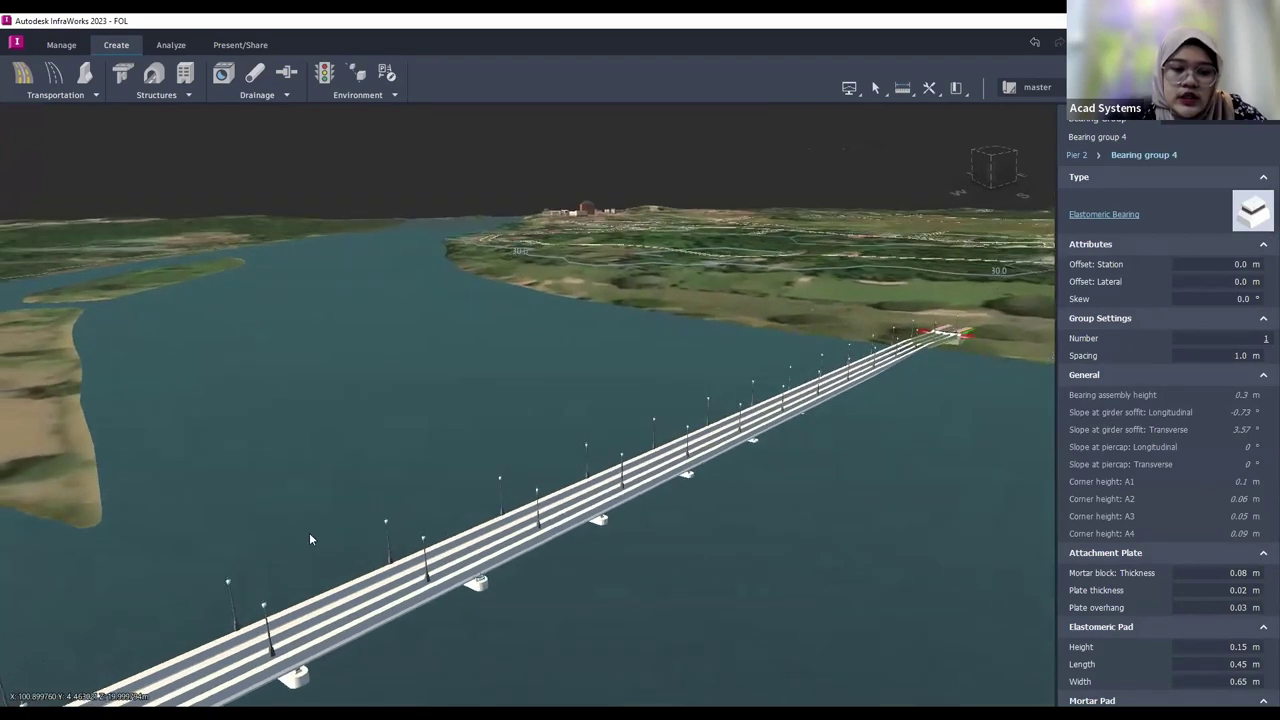
pyautogui.scroll(3, 337, 600)
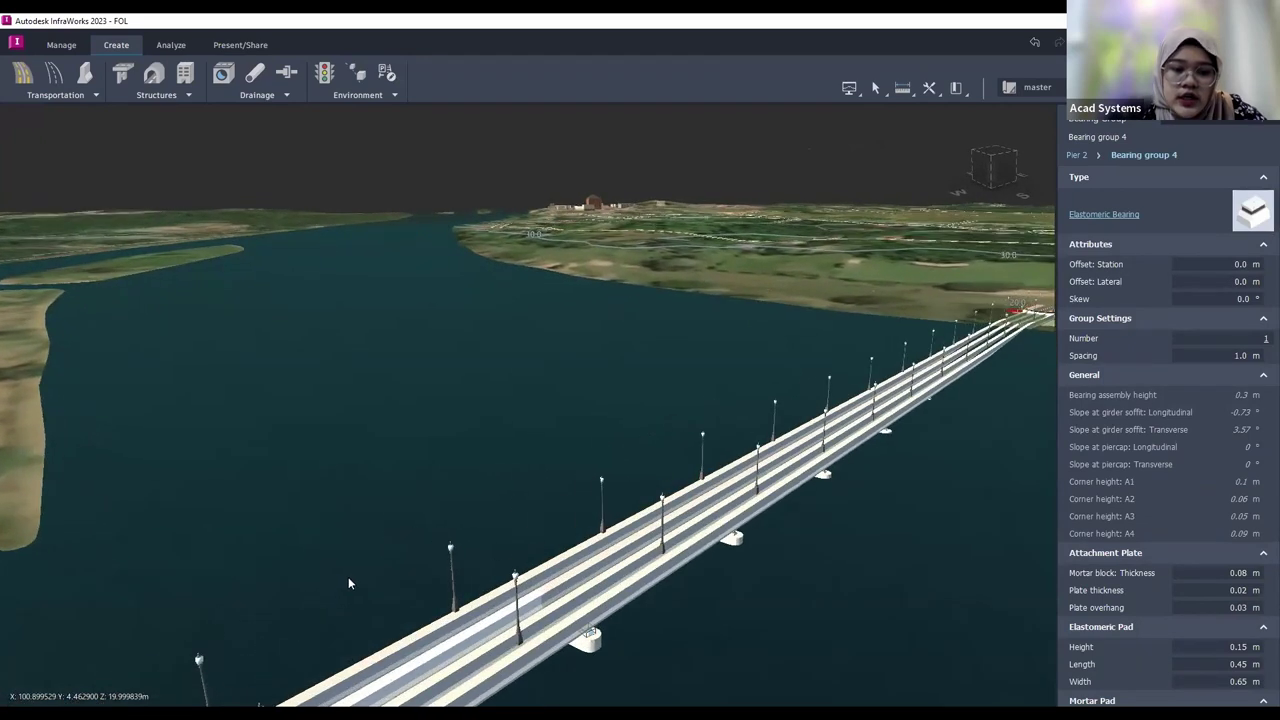
# Step: Set the number of girders to 3 for the girder group in the bridge's second span
pyautogui.moveTo(338, 598); pyautogui.dragTo(341, 563, button='middle')
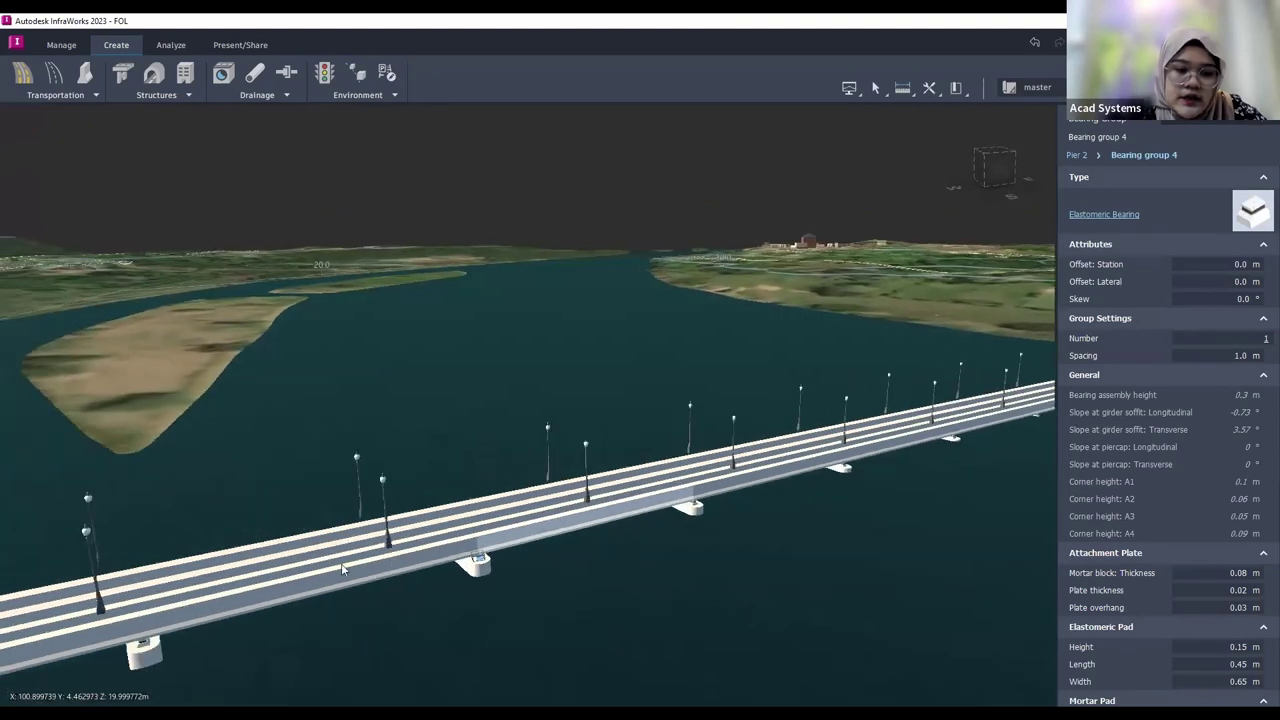
pyautogui.press('Escape')
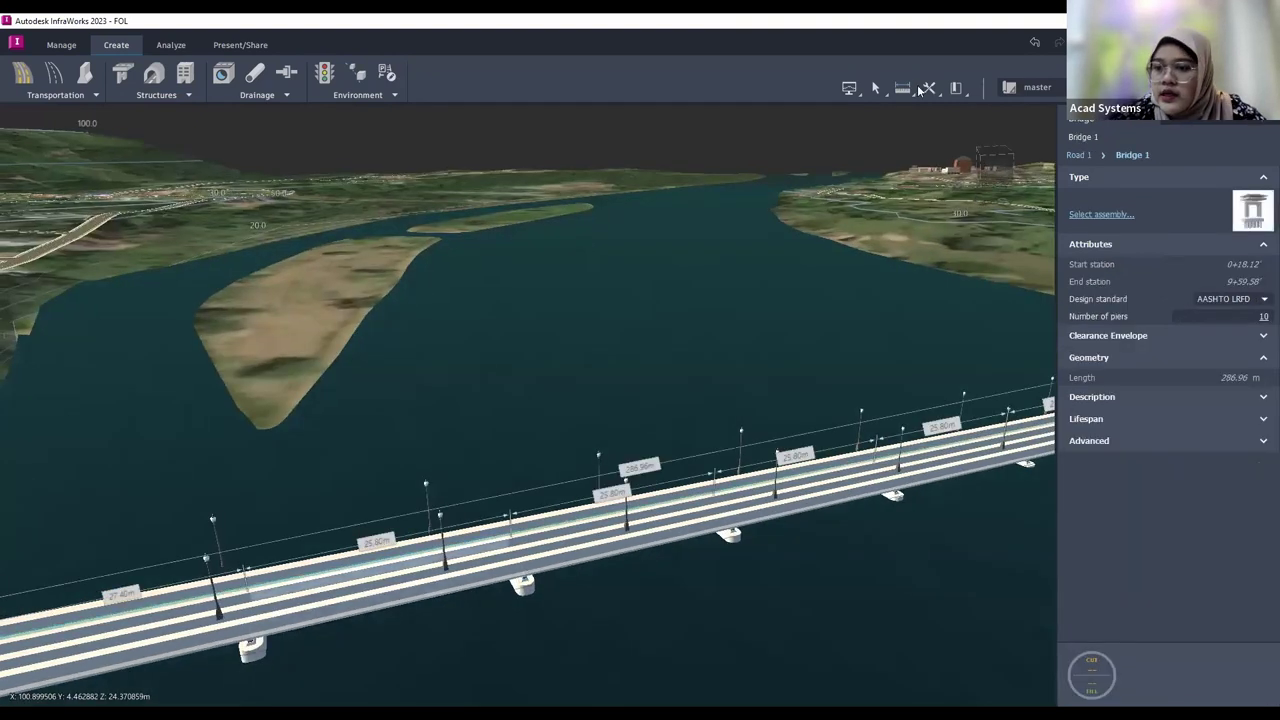
pyautogui.click(330, 572)
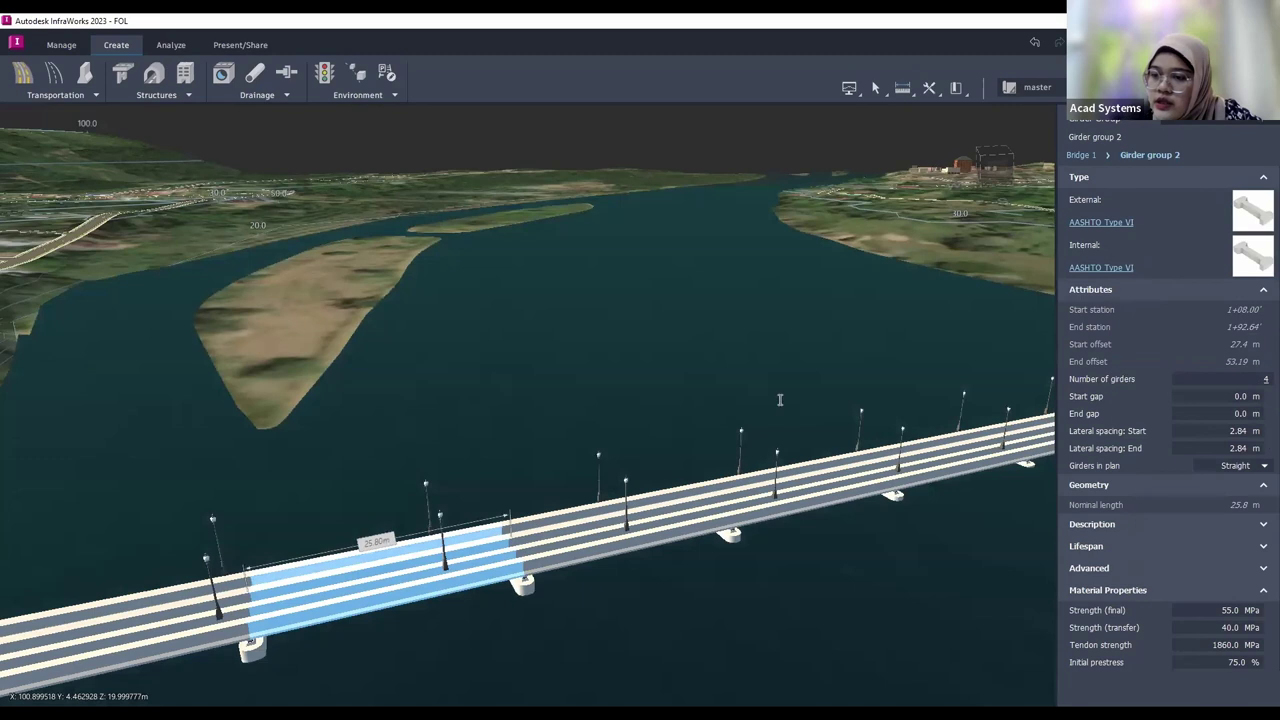
pyautogui.click(1270, 383)
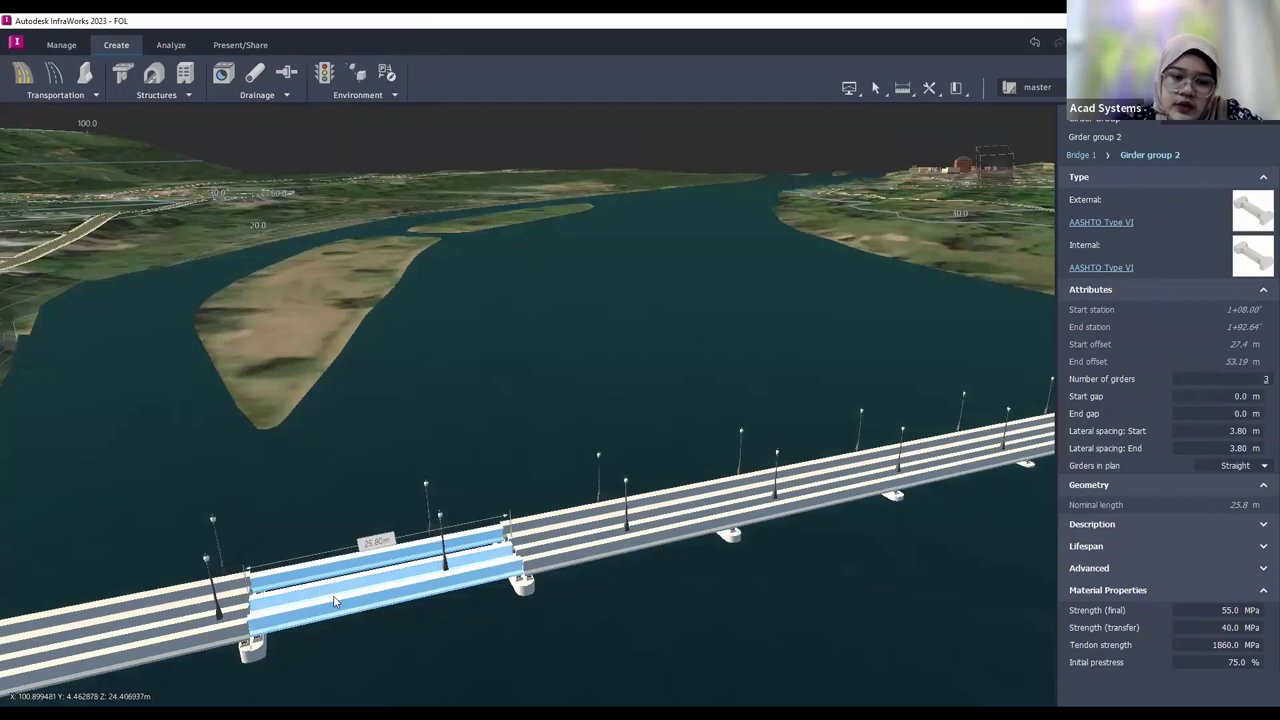
# Step: Set the number of girders to 3 for the girder group in the adjacent third span
pyautogui.scroll(2, 334, 601)
pyautogui.moveTo(523, 470); pyautogui.dragTo(495, 488)
pyautogui.moveTo(678, 510); pyautogui.dragTo(666, 552, button='middle')
pyautogui.moveTo(465, 527); pyautogui.dragTo(330, 566, button='middle')
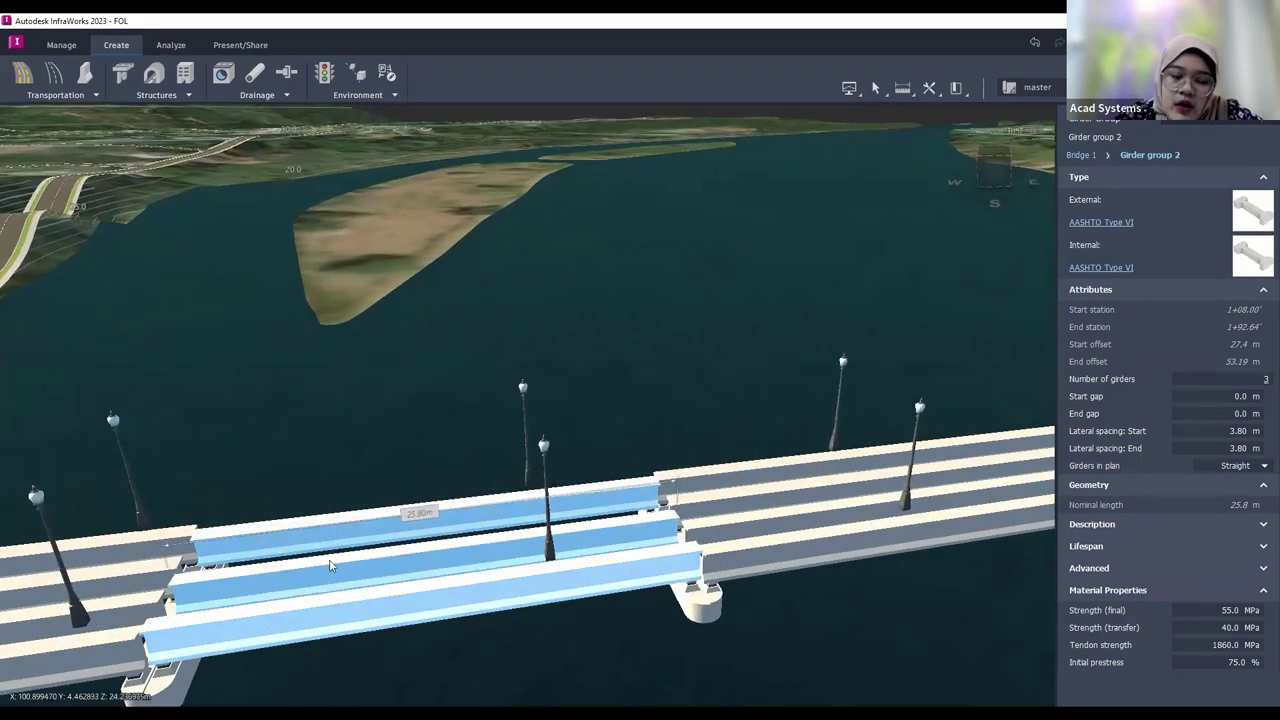
pyautogui.moveTo(481, 597); pyautogui.dragTo(714, 523, button='middle')
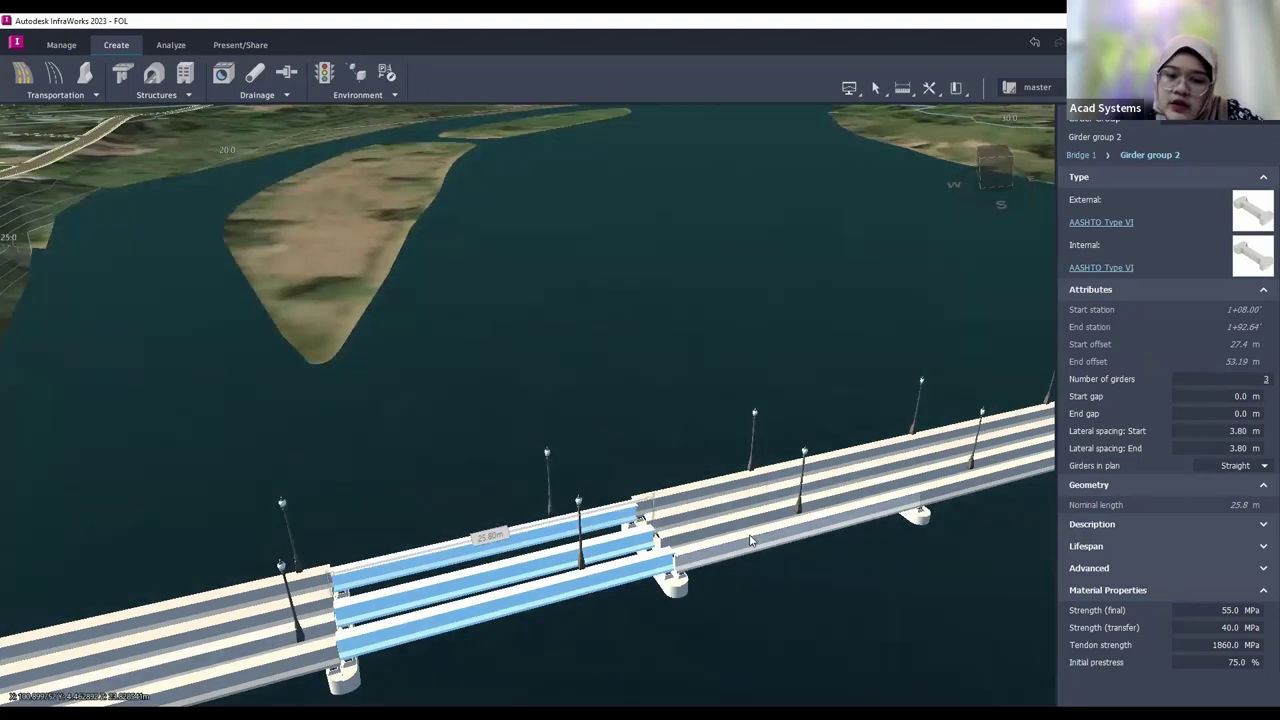
pyautogui.click(826, 470)
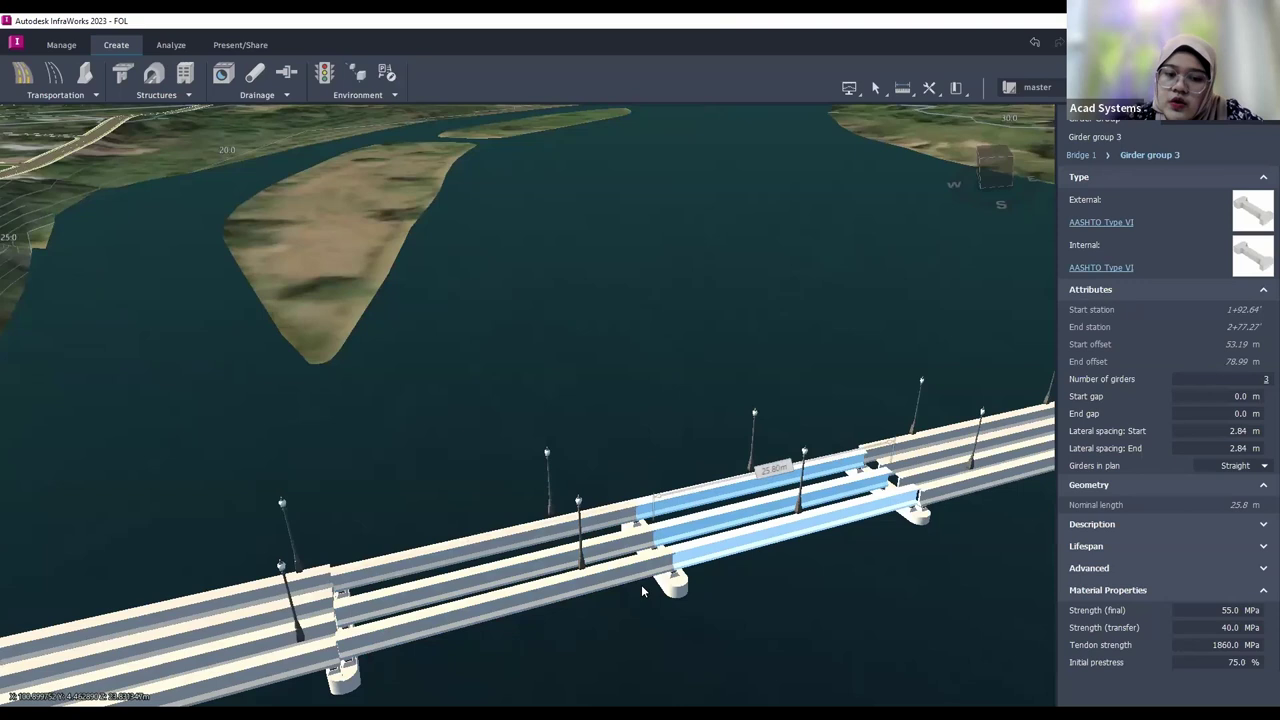
# Step: Add a cross frame component to the three-girder group in the bridge's second span
pyautogui.click(723, 548)
pyautogui.moveTo(656, 583); pyautogui.dragTo(626, 512)
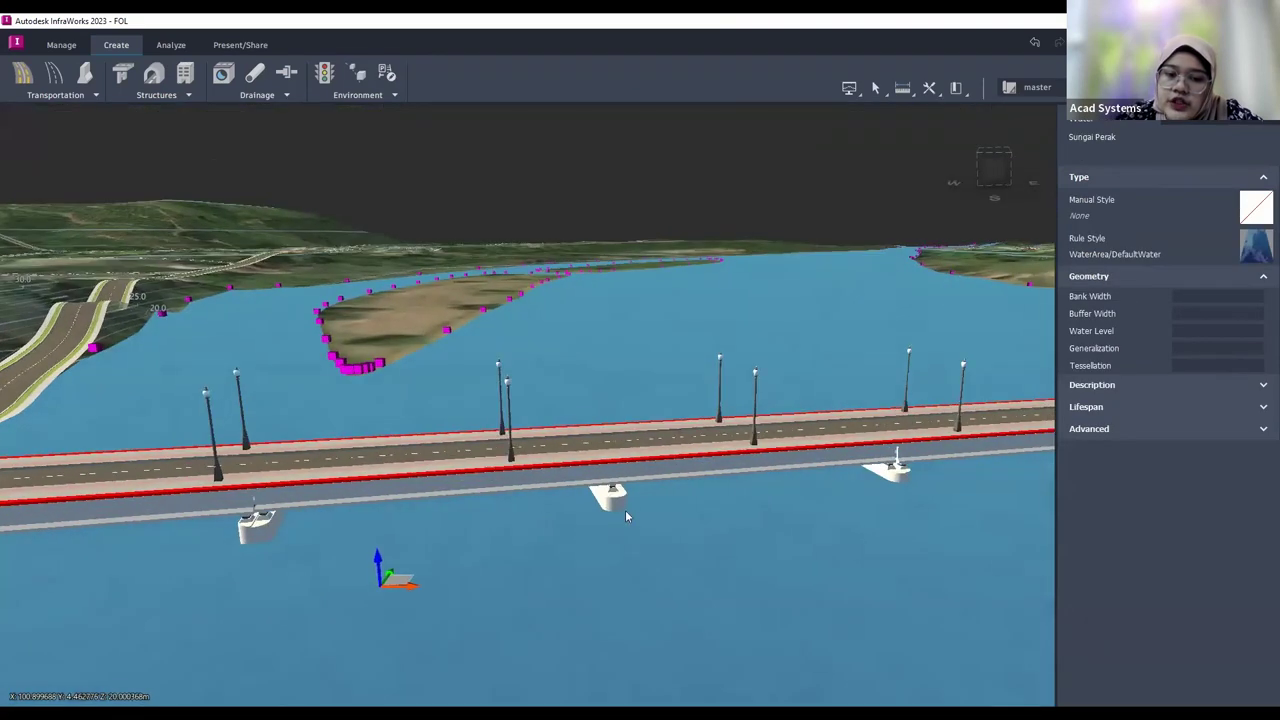
pyautogui.click(612, 505)
pyautogui.moveTo(598, 573); pyautogui.dragTo(582, 596)
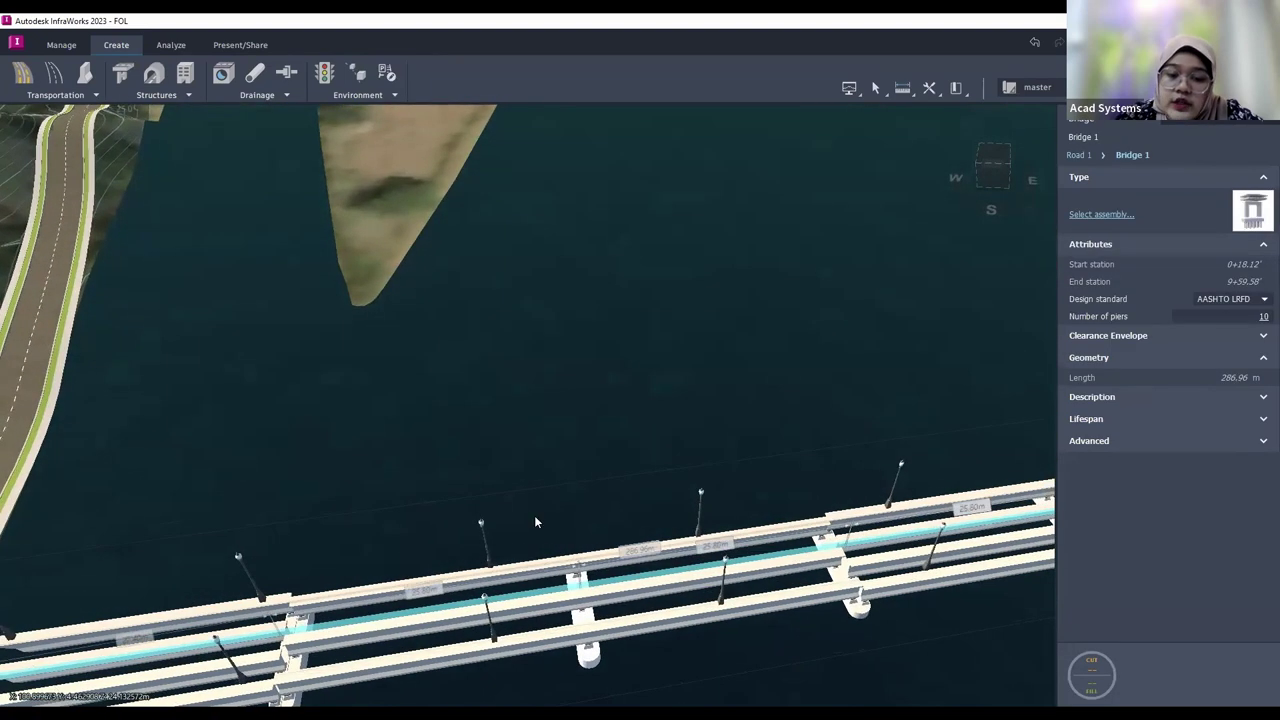
pyautogui.moveTo(586, 463); pyautogui.dragTo(634, 435, button='middle')
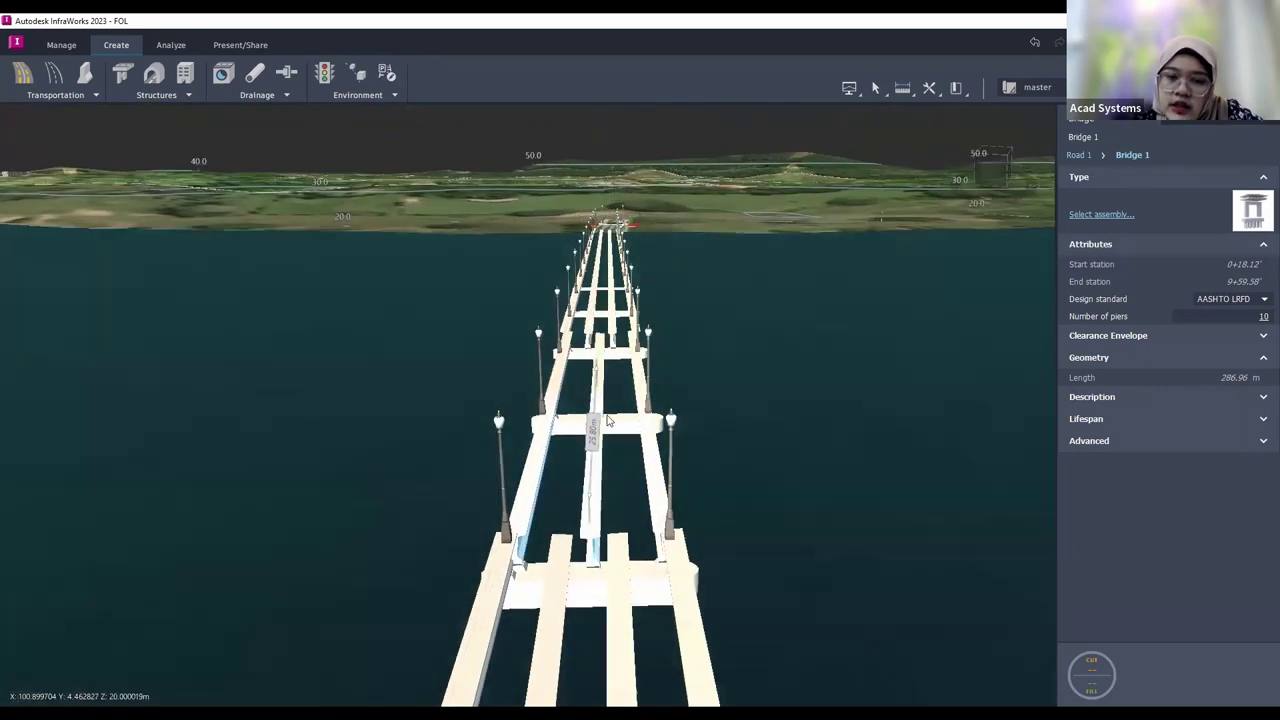
pyautogui.click(648, 442)
pyautogui.rightClick(650, 441)
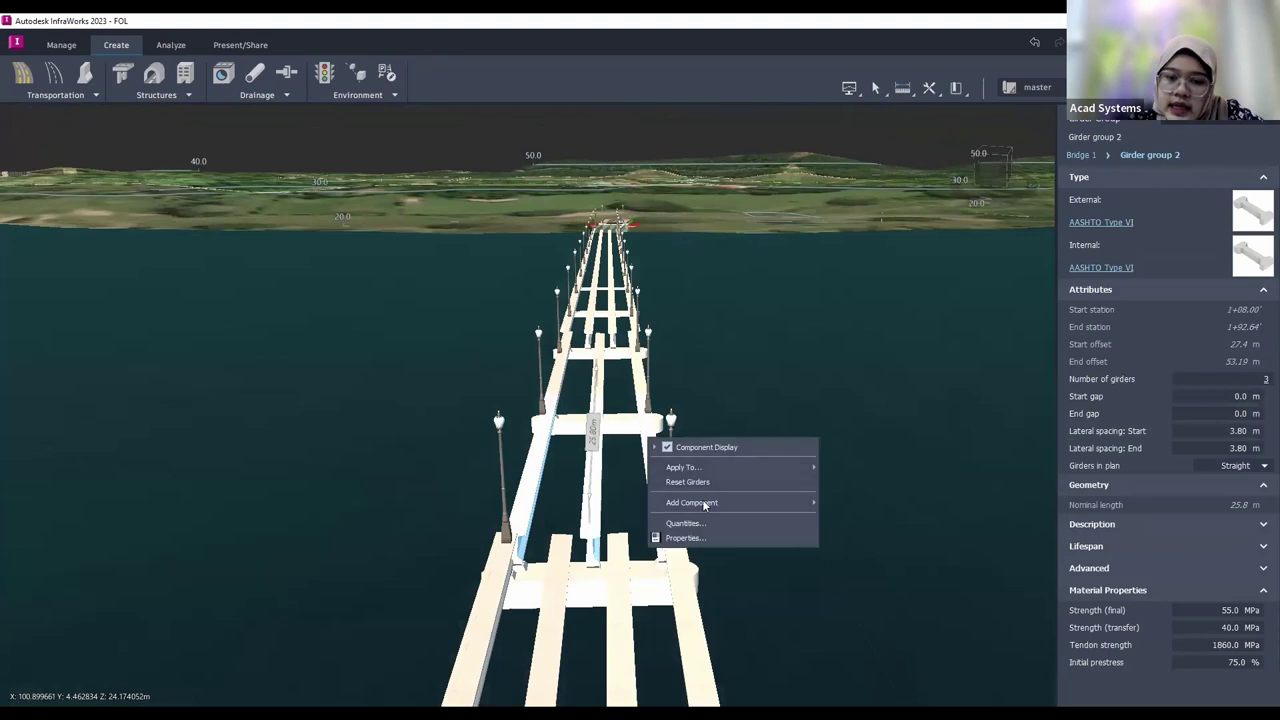
pyautogui.moveTo(697, 505)
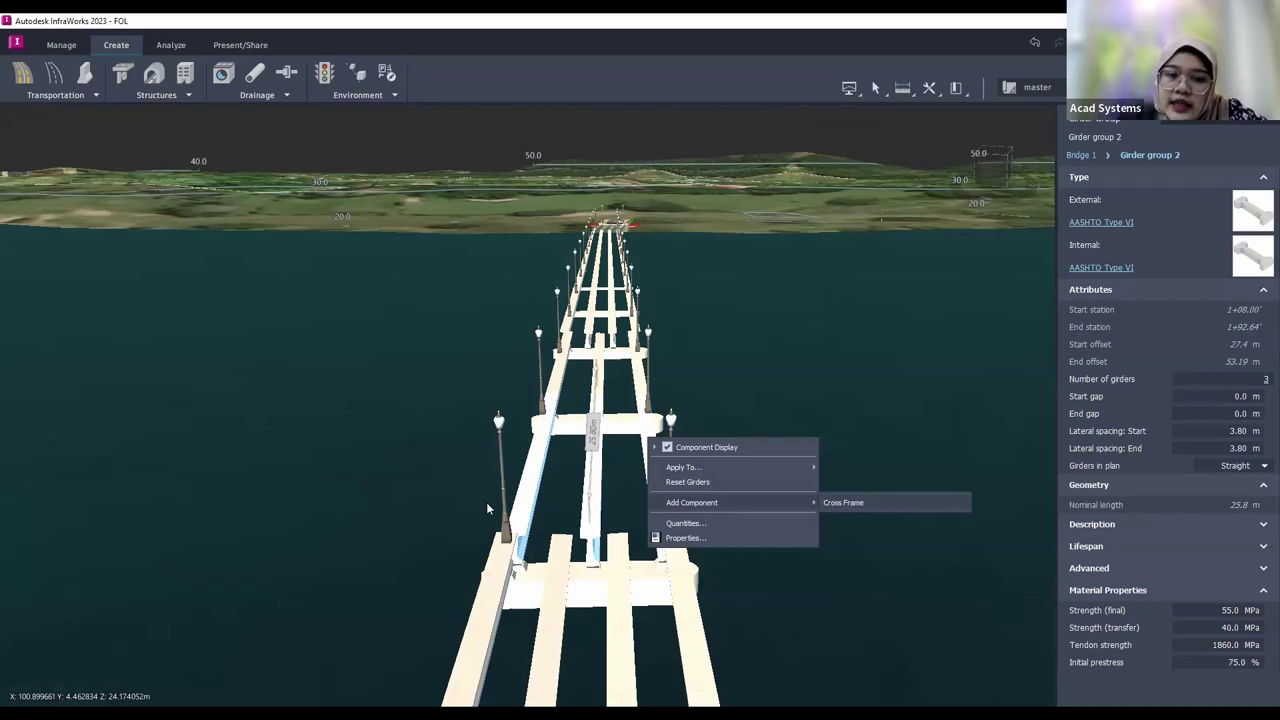
pyautogui.click(843, 502)
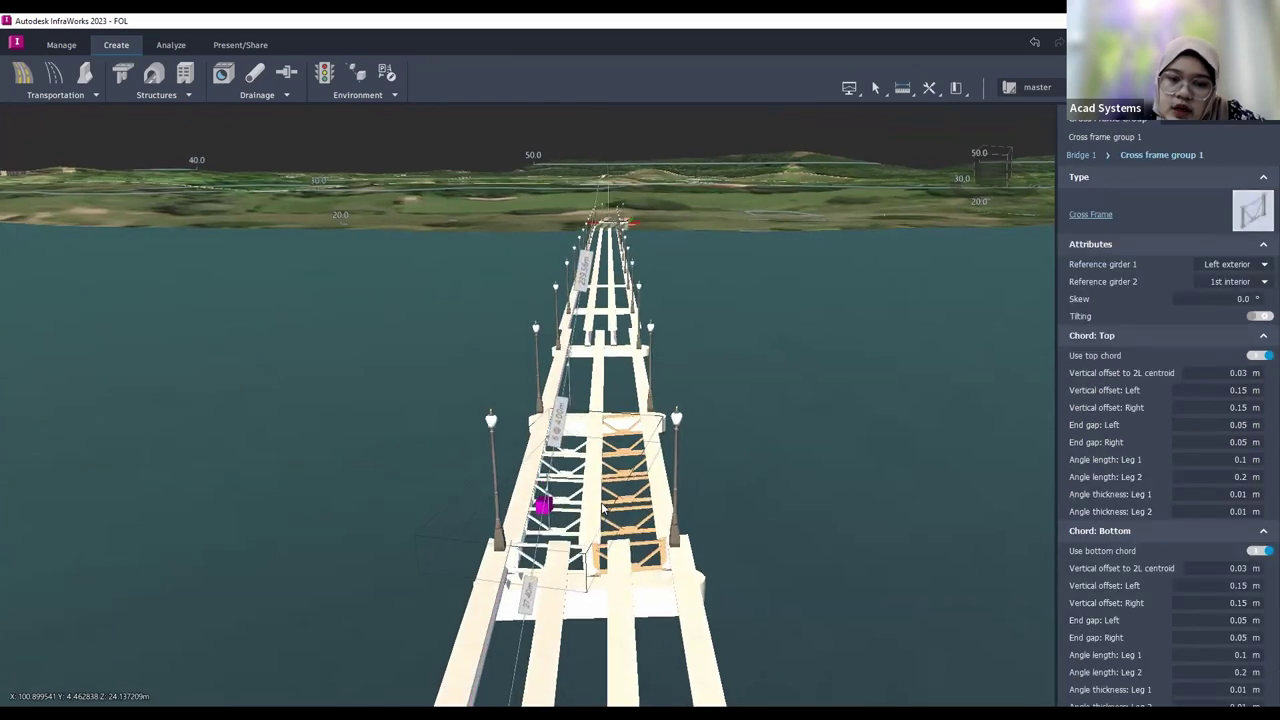
# Step: Add a cross frame component to the girder group in the bridge's third span
pyautogui.scroll(3, 603, 510)
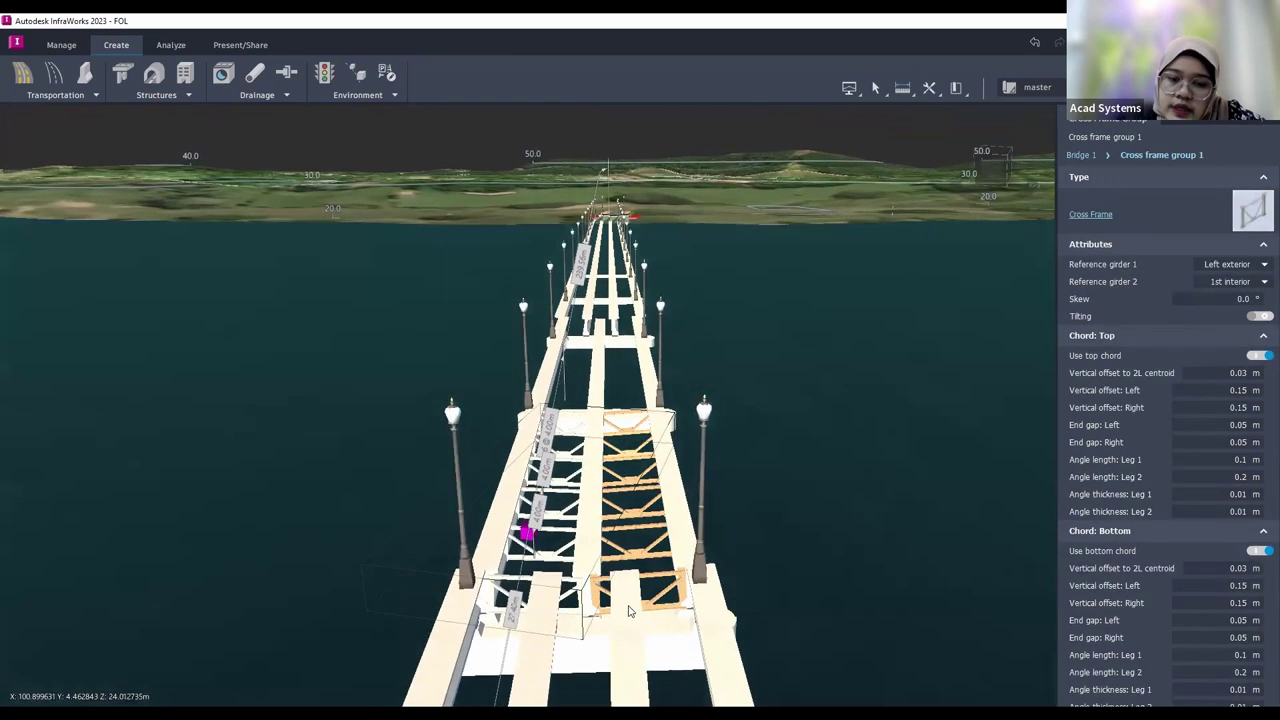
pyautogui.moveTo(630, 610); pyautogui.dragTo(447, 422, button='middle')
pyautogui.moveTo(447, 421); pyautogui.dragTo(470, 498)
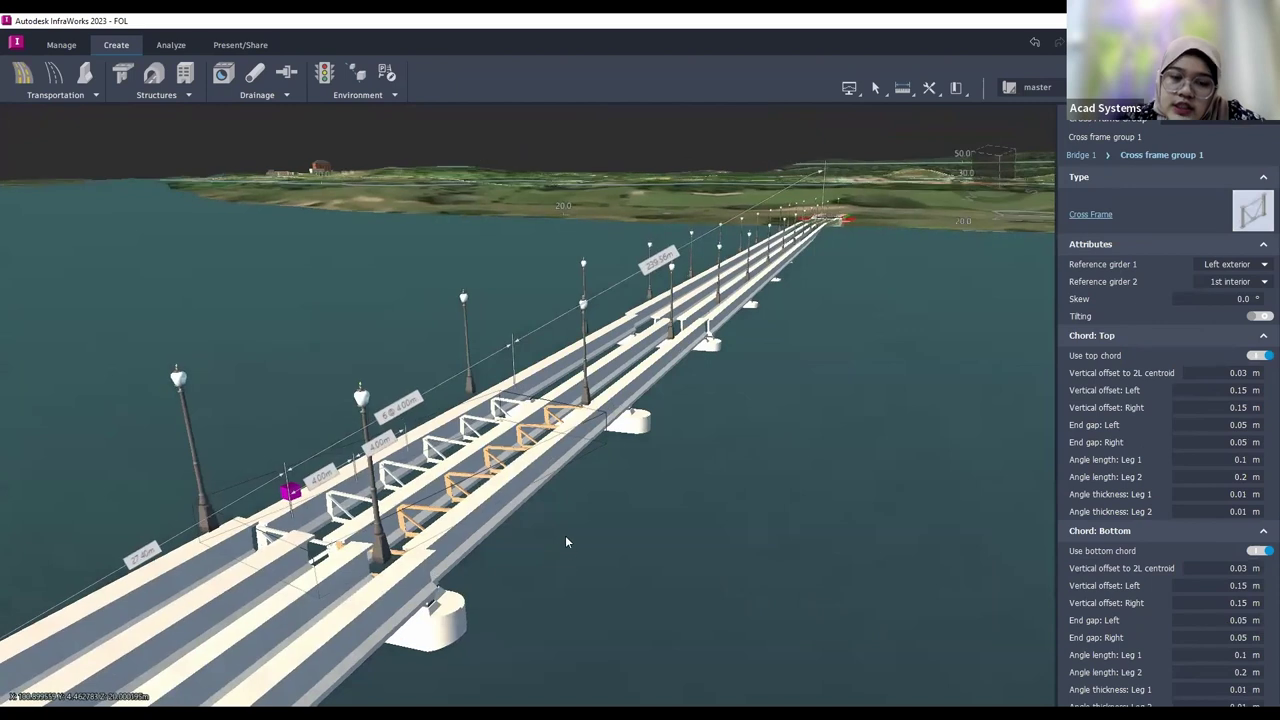
pyautogui.moveTo(565, 535); pyautogui.dragTo(521, 499)
pyautogui.moveTo(521, 506); pyautogui.dragTo(655, 370, button='middle')
pyautogui.click(655, 370)
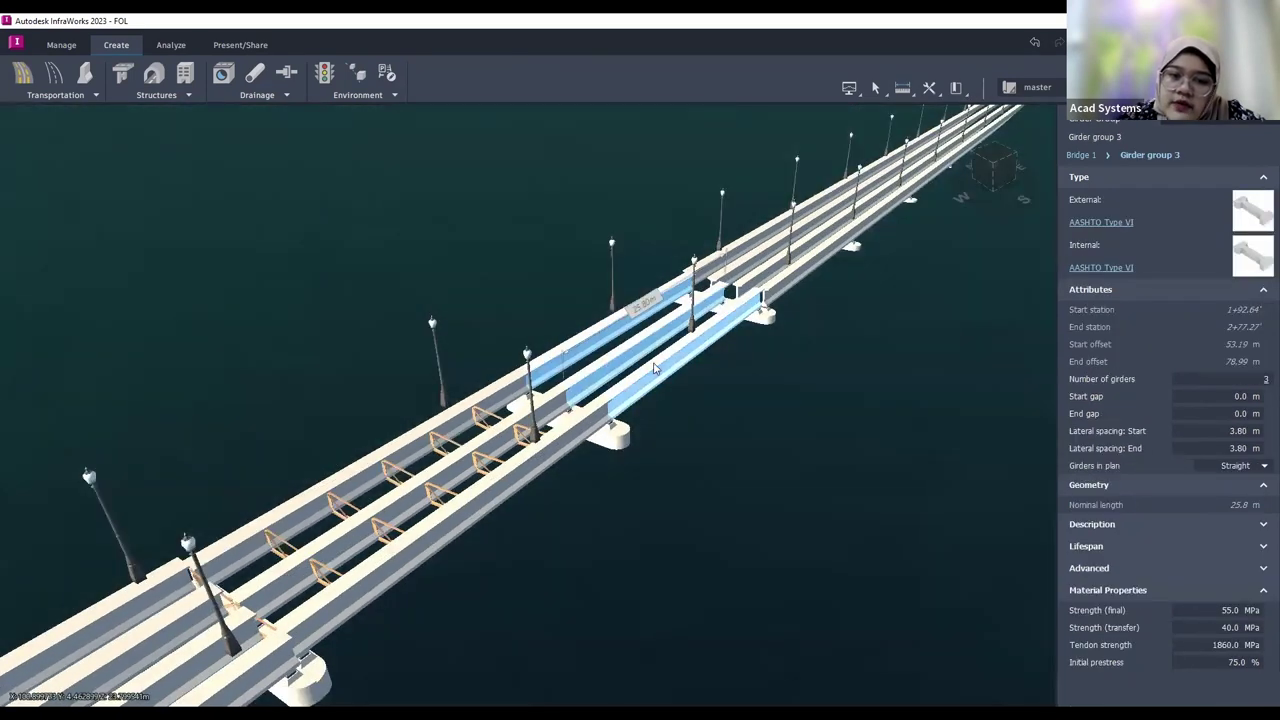
pyautogui.rightClick(655, 370)
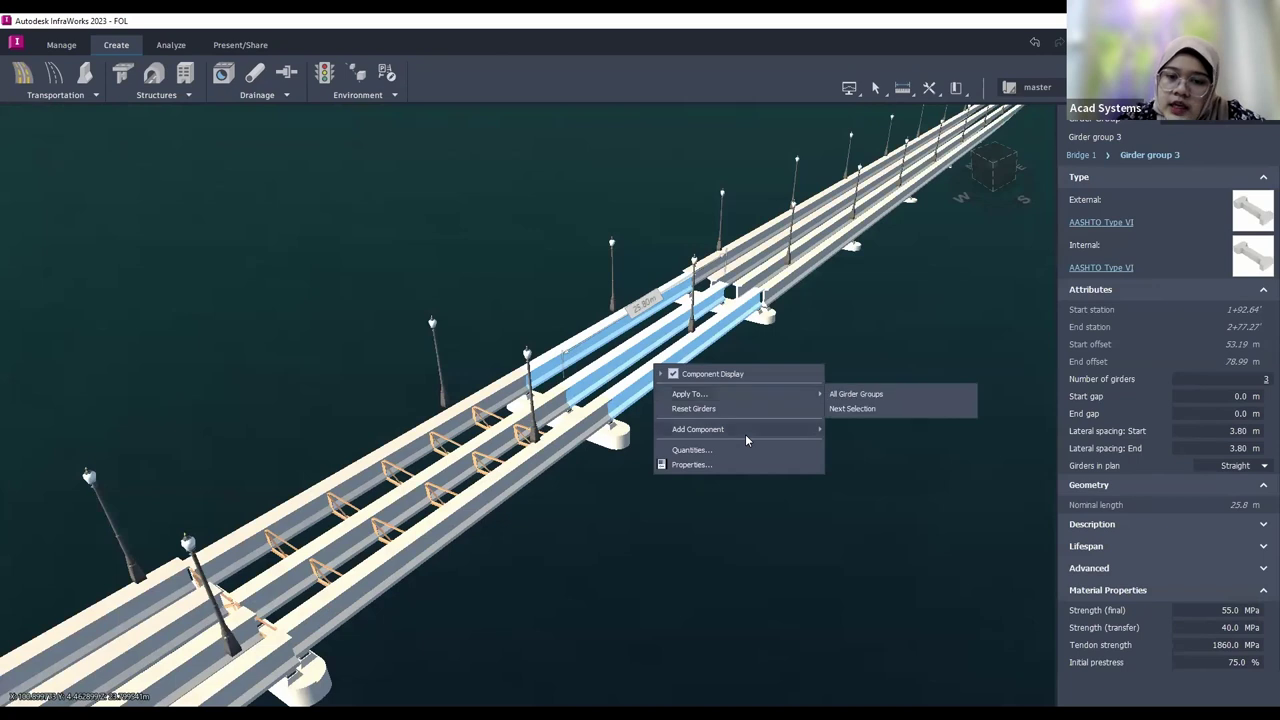
pyautogui.moveTo(745, 430)
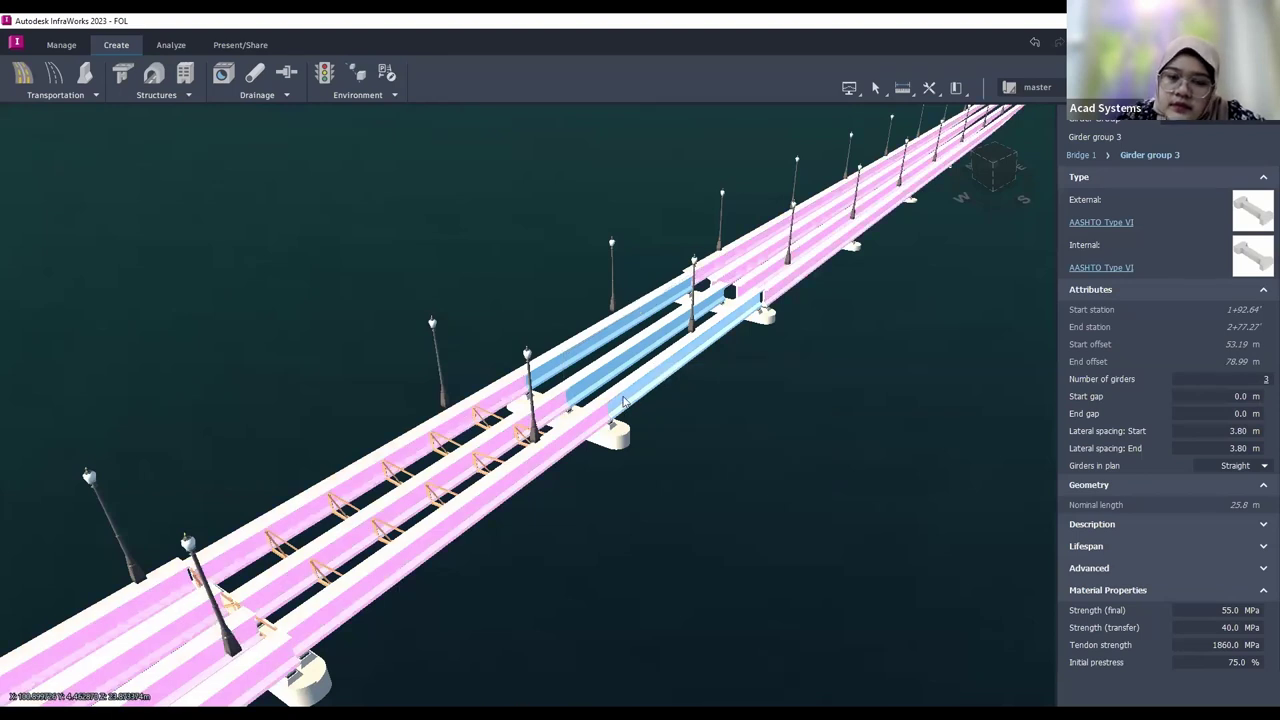
pyautogui.click(684, 407)
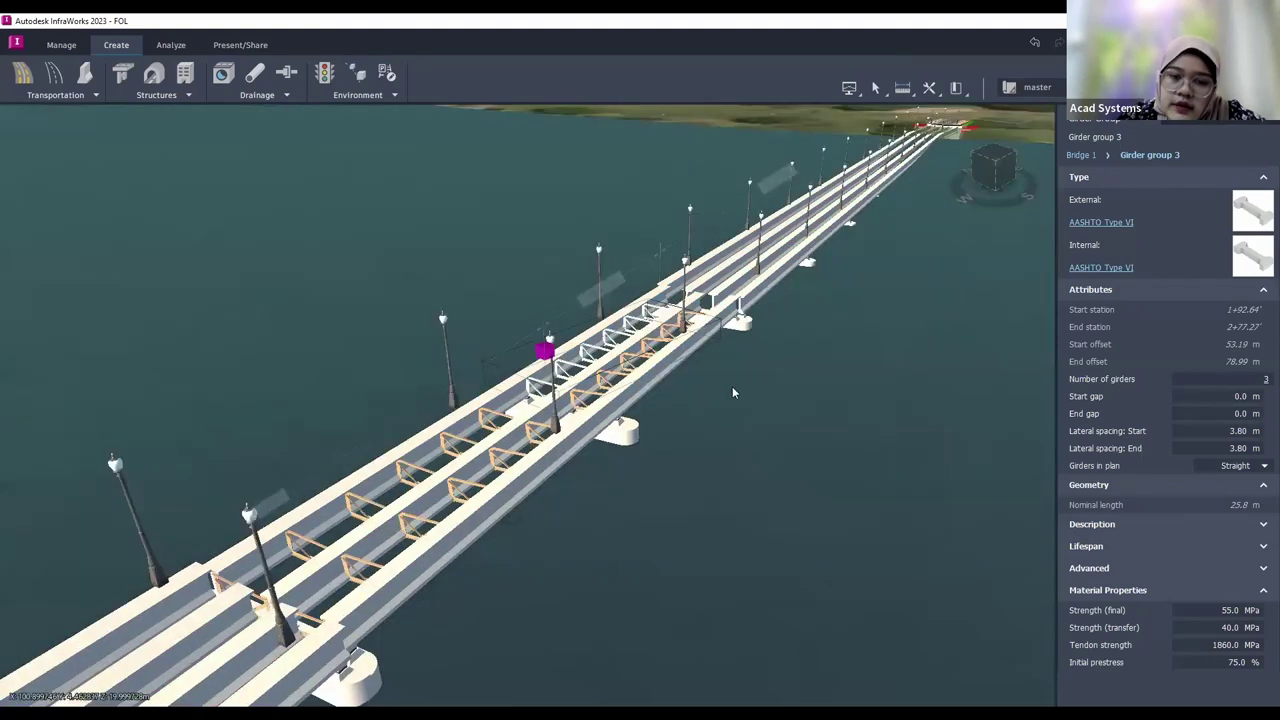
# Step: Examine the cross frames between the girders up close, clear their selection, and view the whole road bridge across the river
pyautogui.moveTo(578, 412); pyautogui.dragTo(518, 412)
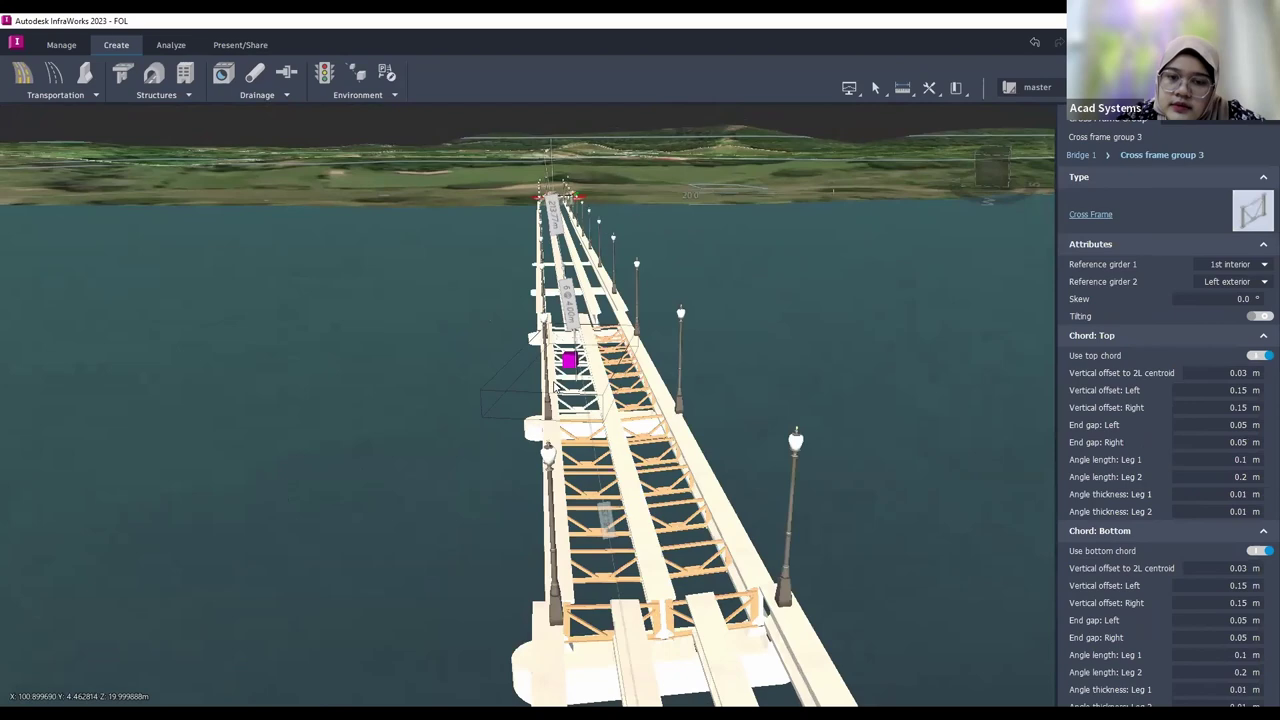
pyautogui.scroll(5, 548, 398)
pyautogui.moveTo(446, 403); pyautogui.dragTo(511, 401)
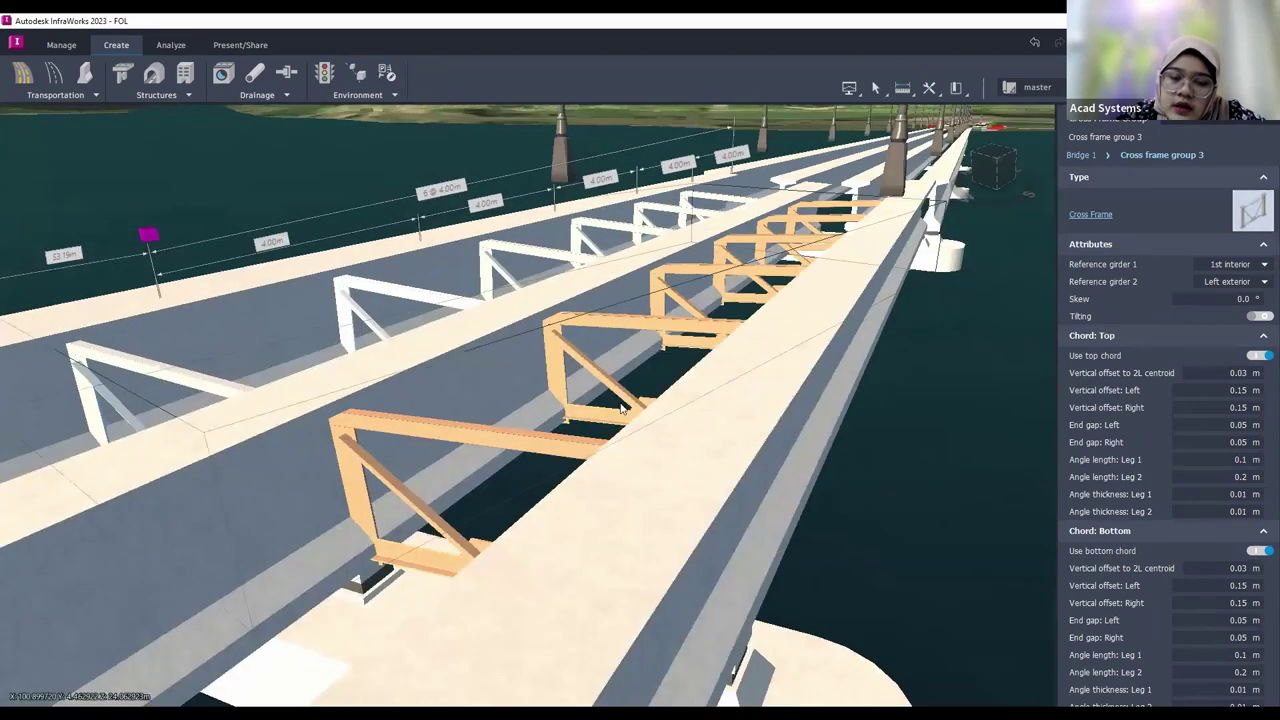
pyautogui.scroll(-5, 548, 425)
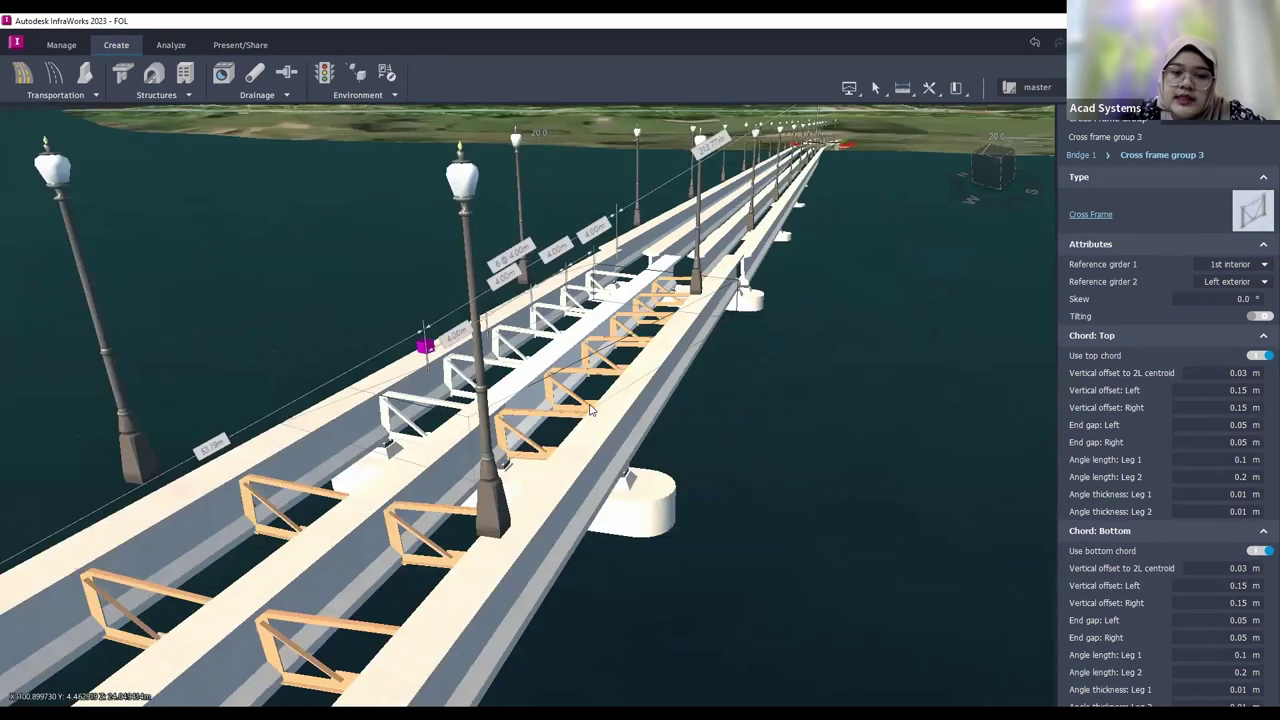
pyautogui.scroll(-6, 589, 410)
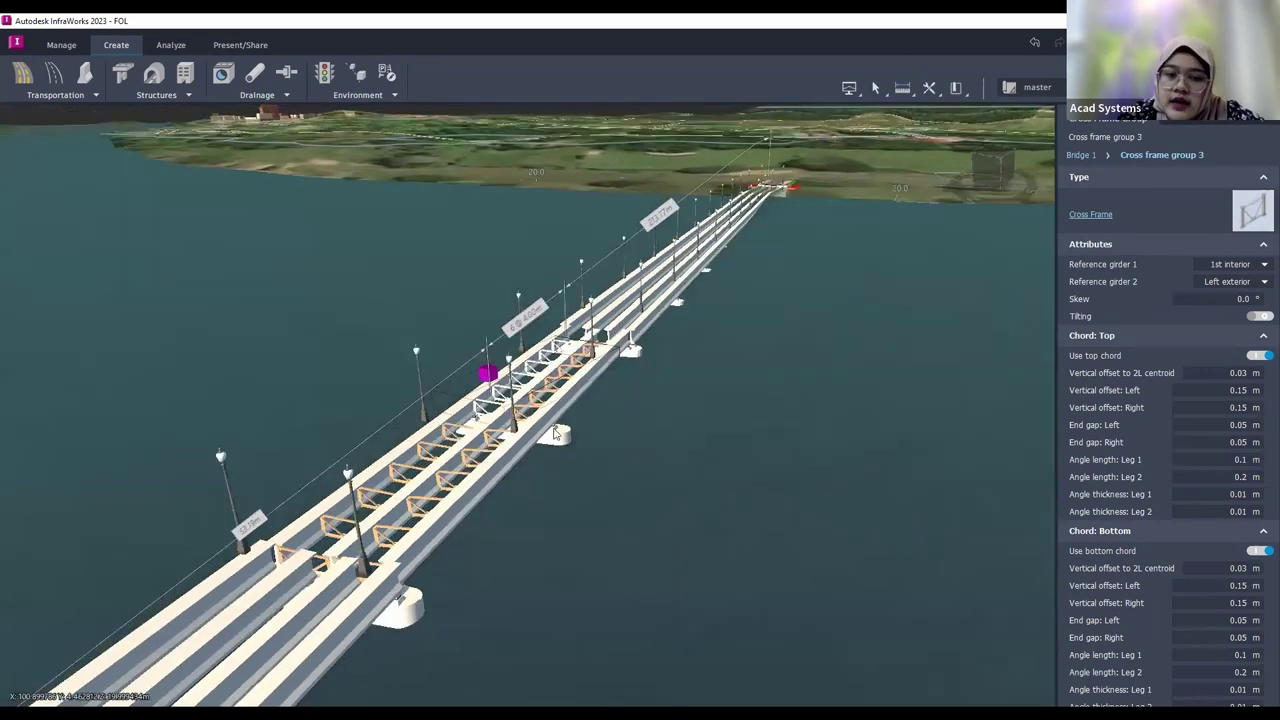
pyautogui.click(588, 381)
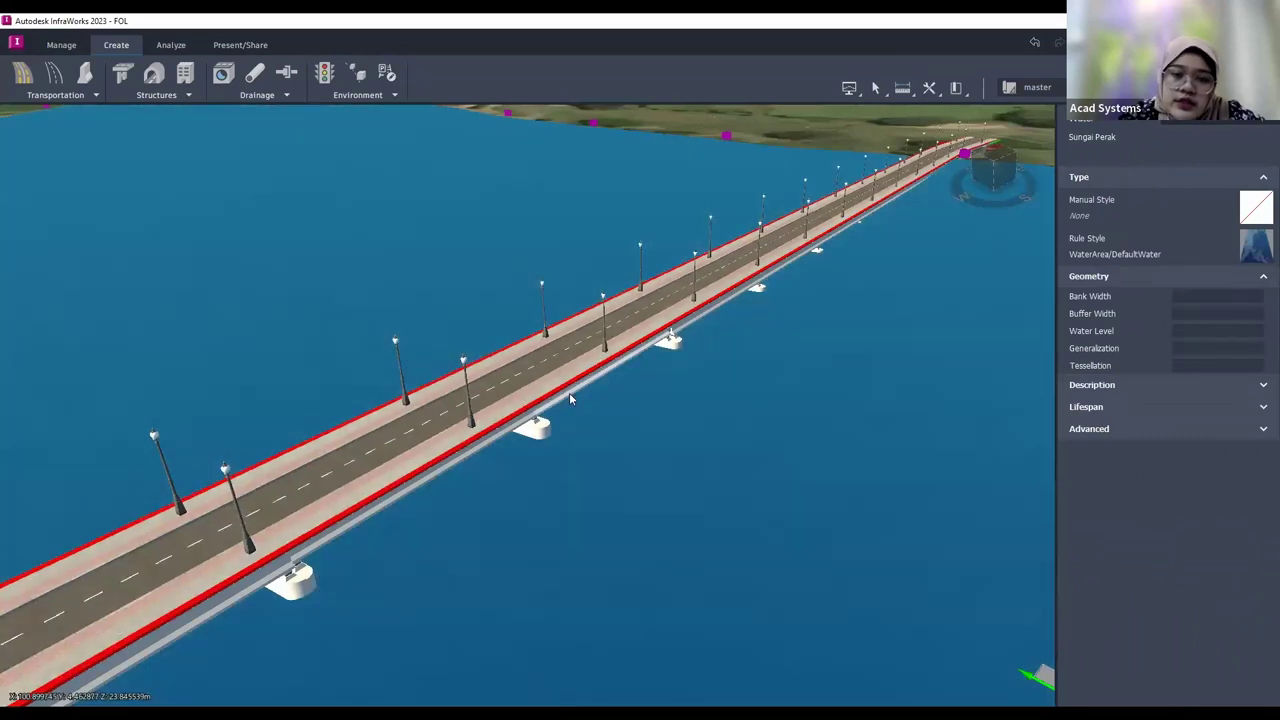
pyautogui.scroll(-8, 569, 404)
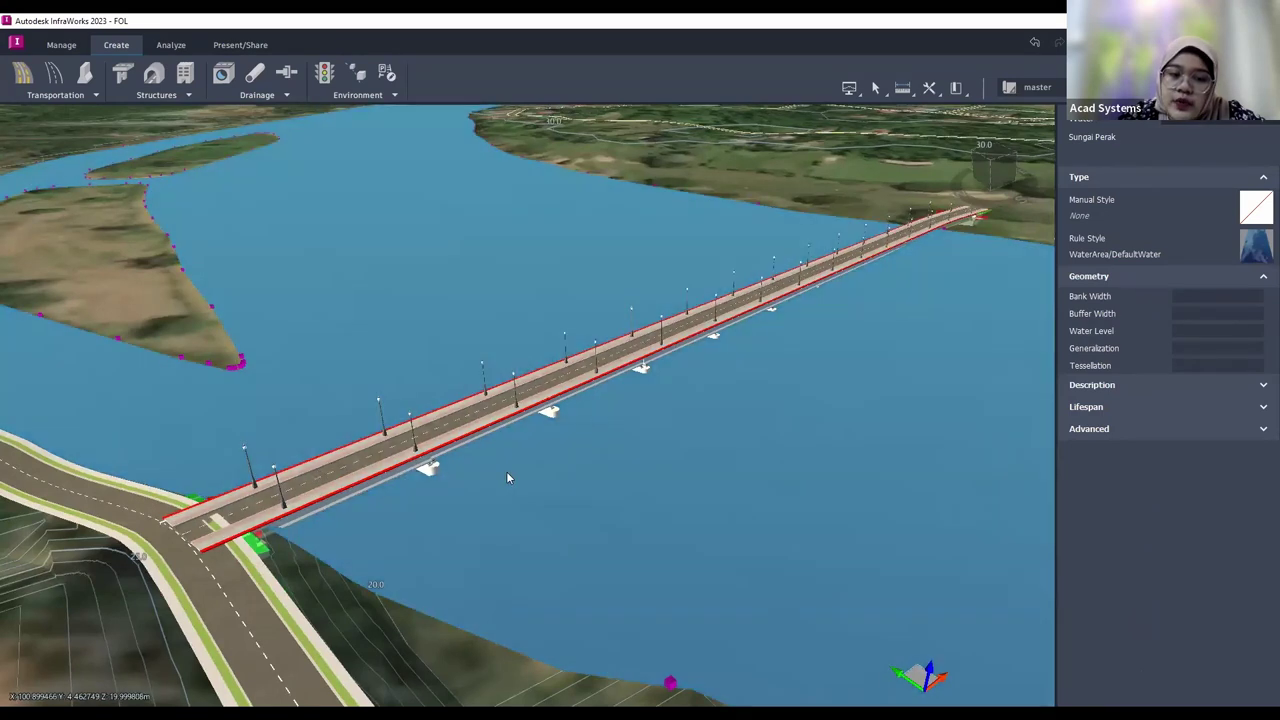
pyautogui.moveTo(509, 476); pyautogui.dragTo(499, 353)
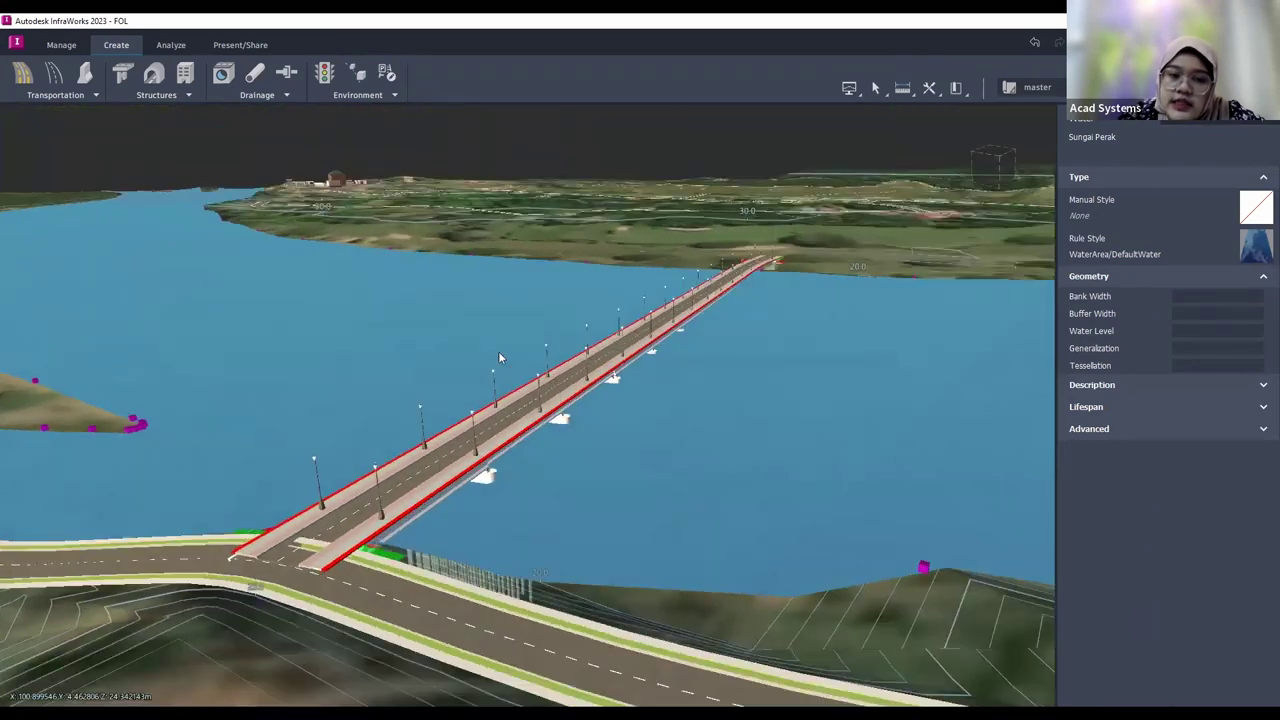
pyautogui.scroll(2, 579, 443)
pyautogui.scroll(1, 549, 466)
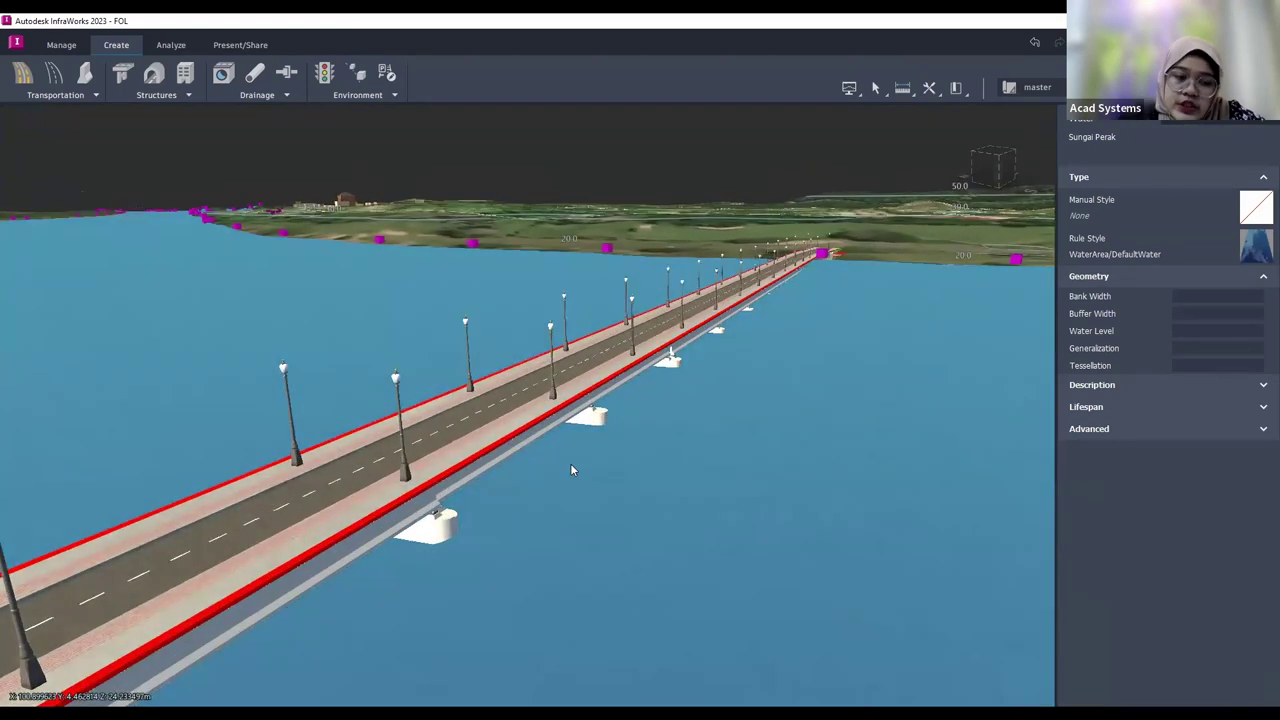
pyautogui.moveTo(571, 467); pyautogui.dragTo(200, 604)
pyautogui.scroll(-3, 200, 605)
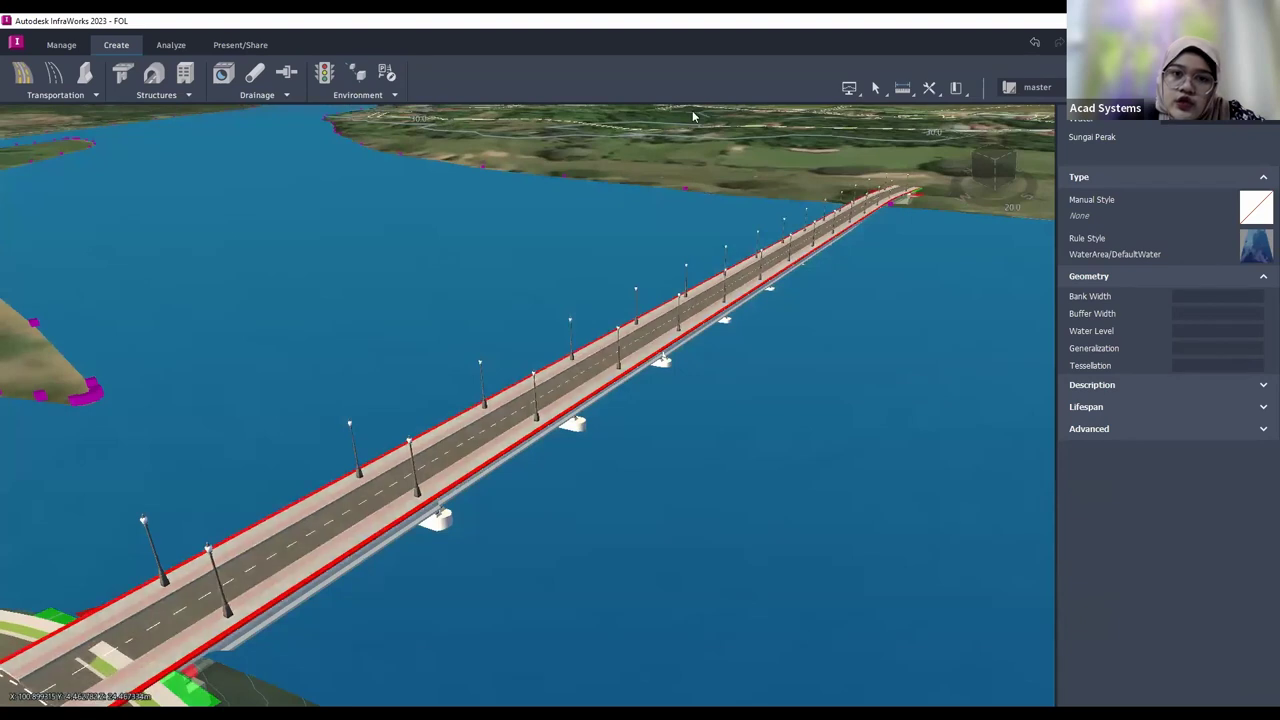
pyautogui.scroll(-1, 692, 110)
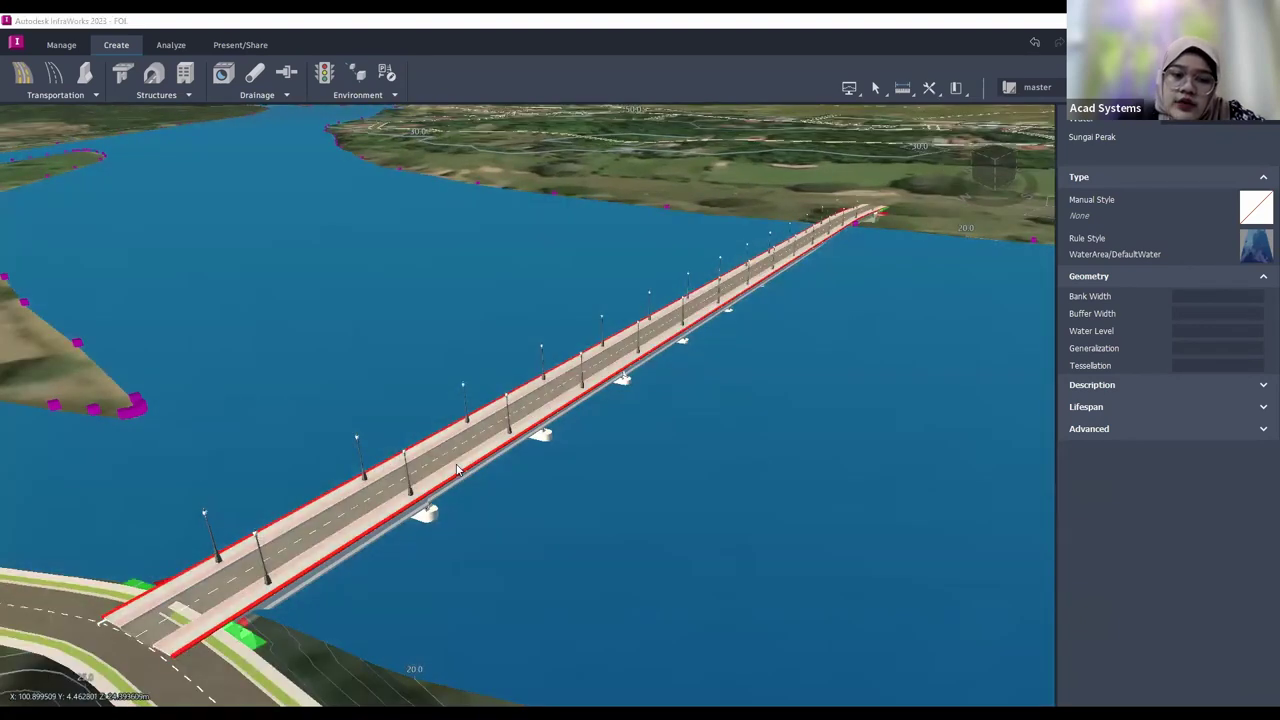
# Step: Begin replacing the bridge road's assembly with Bridge Four Lane Median with Sidewalk, placing its span at the near-bank road start
pyautogui.click(458, 469)
pyautogui.rightClick(461, 465)
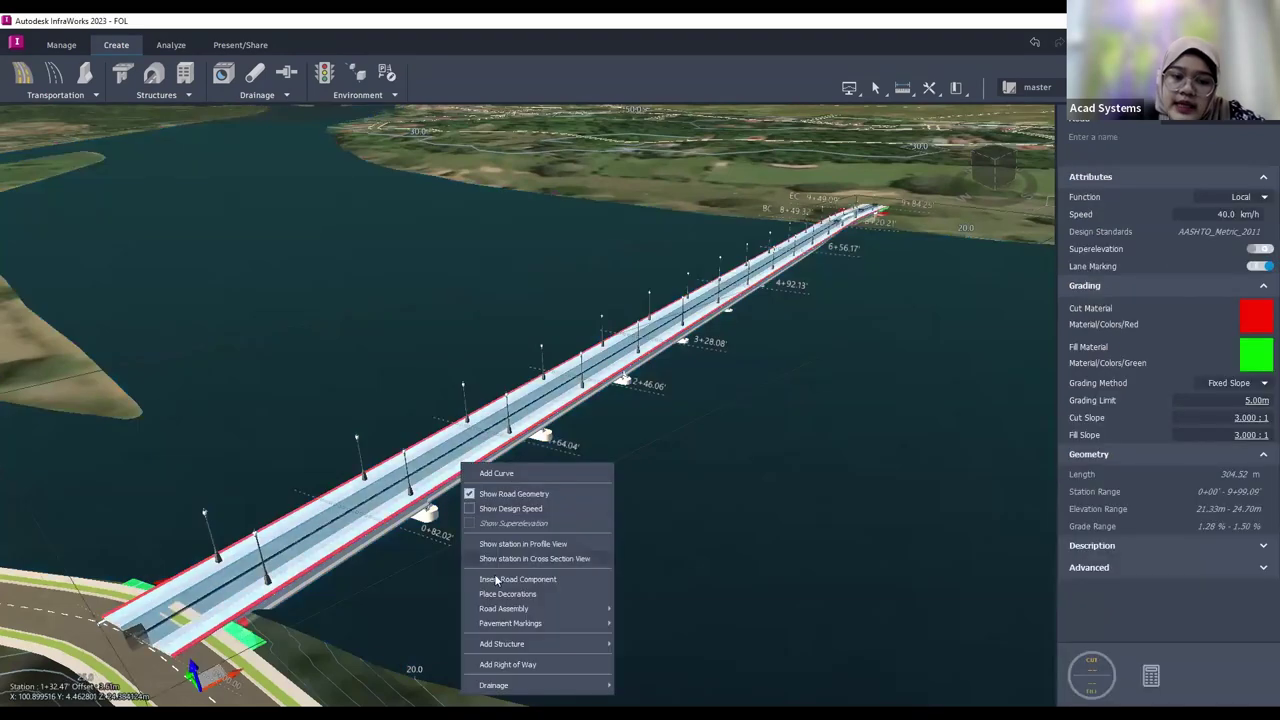
pyautogui.moveTo(490, 614)
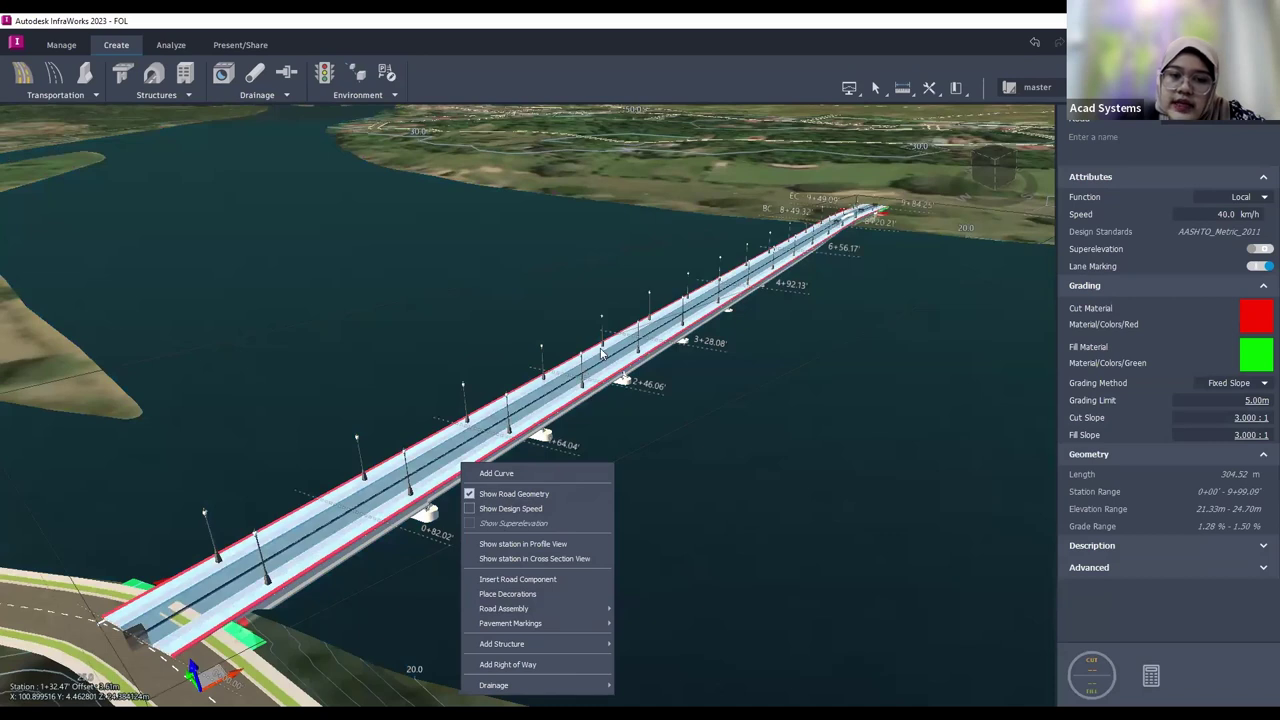
pyautogui.rightClick(604, 352)
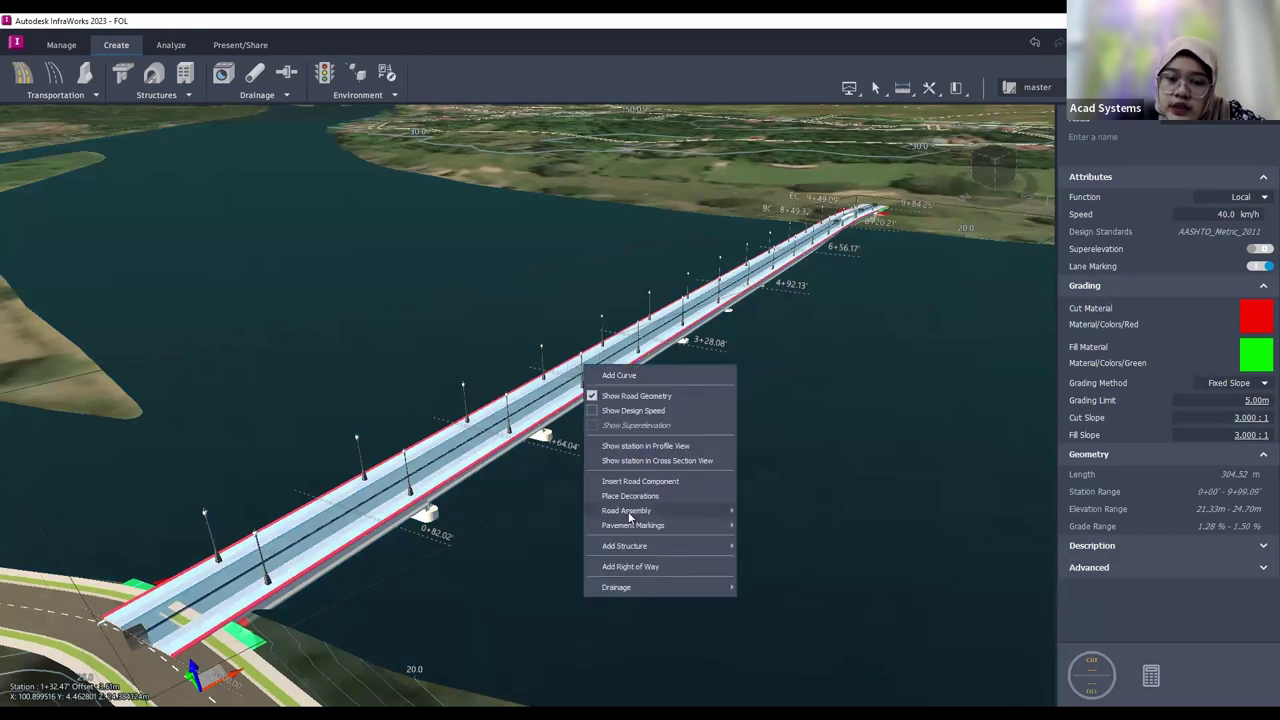
pyautogui.moveTo(629, 513)
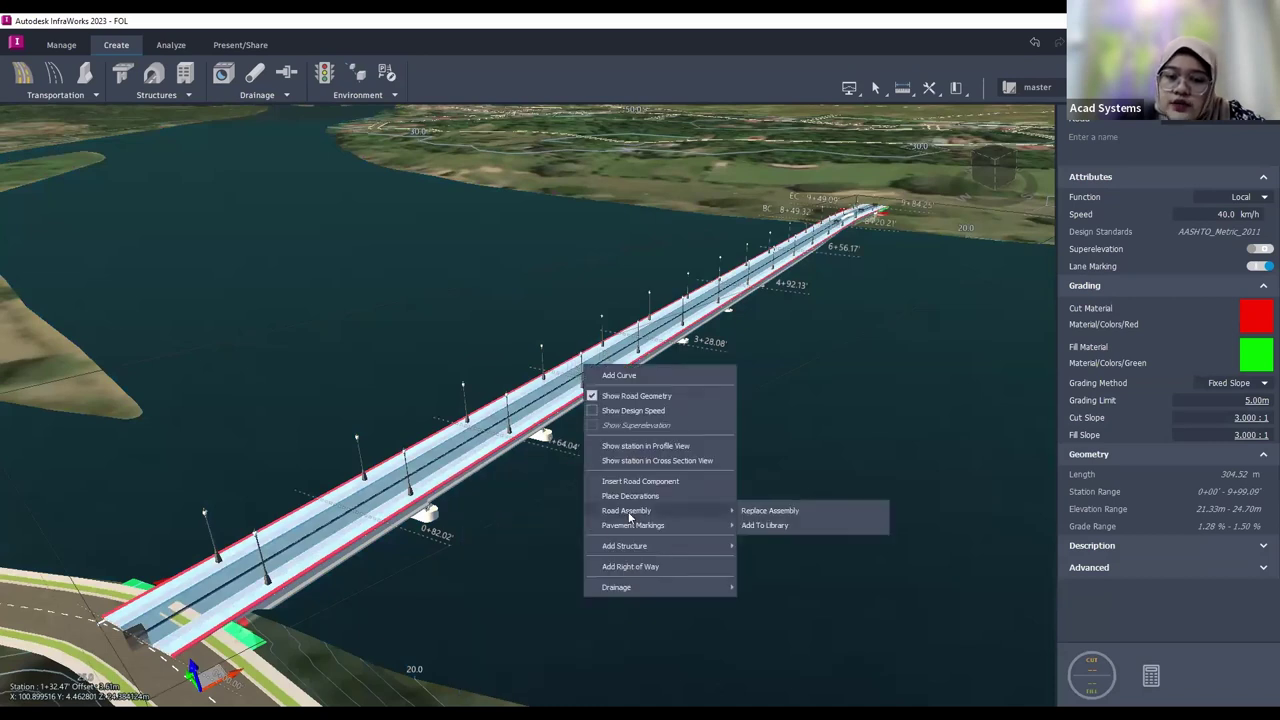
pyautogui.click(768, 511)
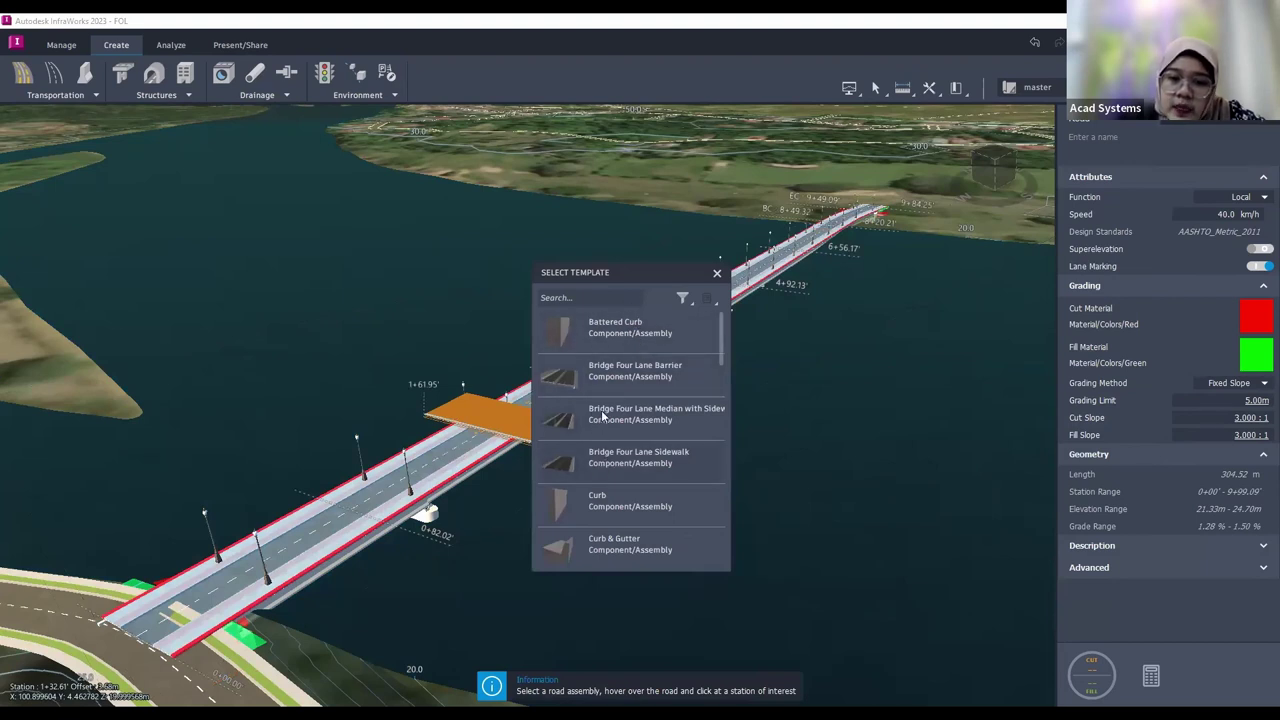
pyautogui.click(686, 416)
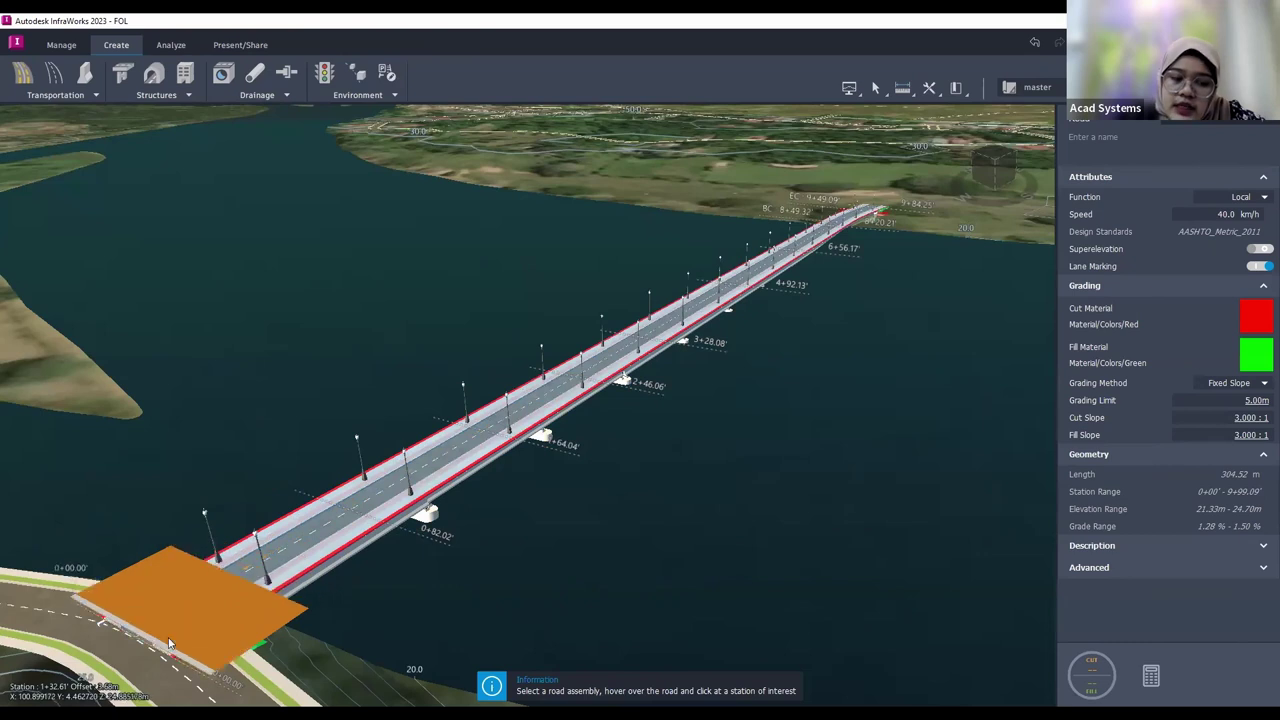
pyautogui.click(170, 643)
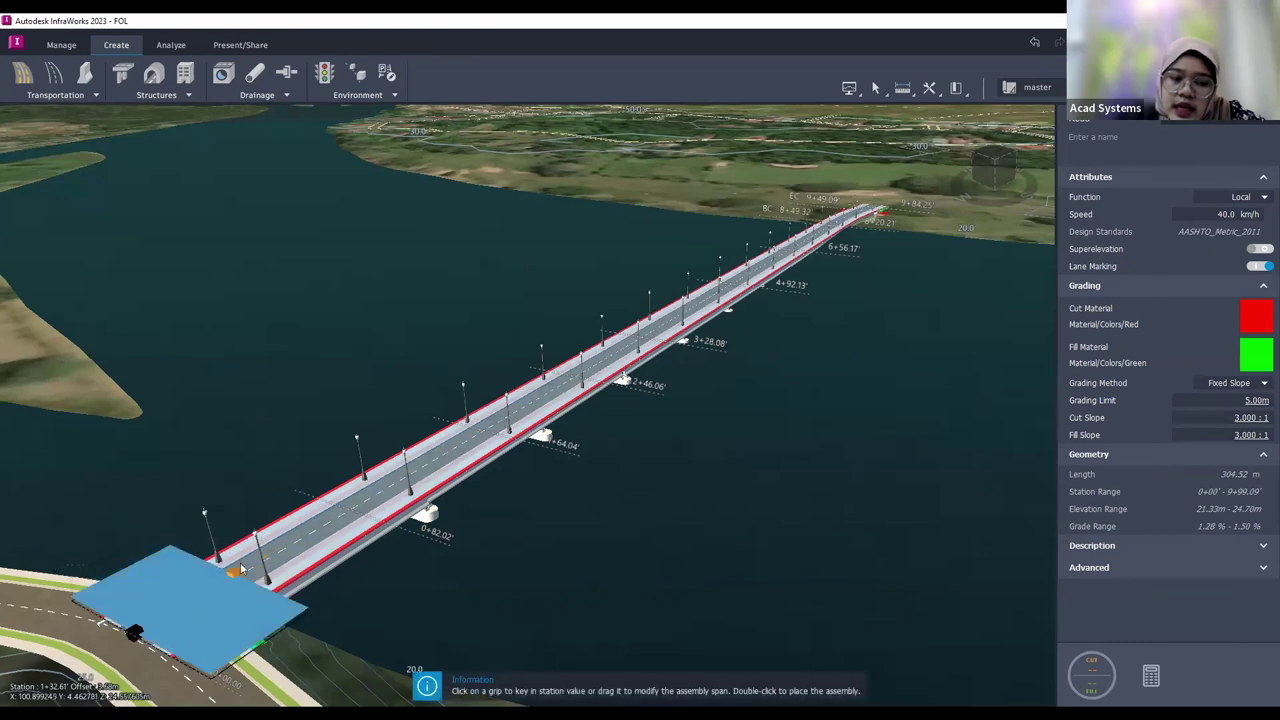
# Step: Extend the assembly span across the river to station 944.25 ft near the far bank and place the new assembly
pyautogui.scroll(3, 228, 575)
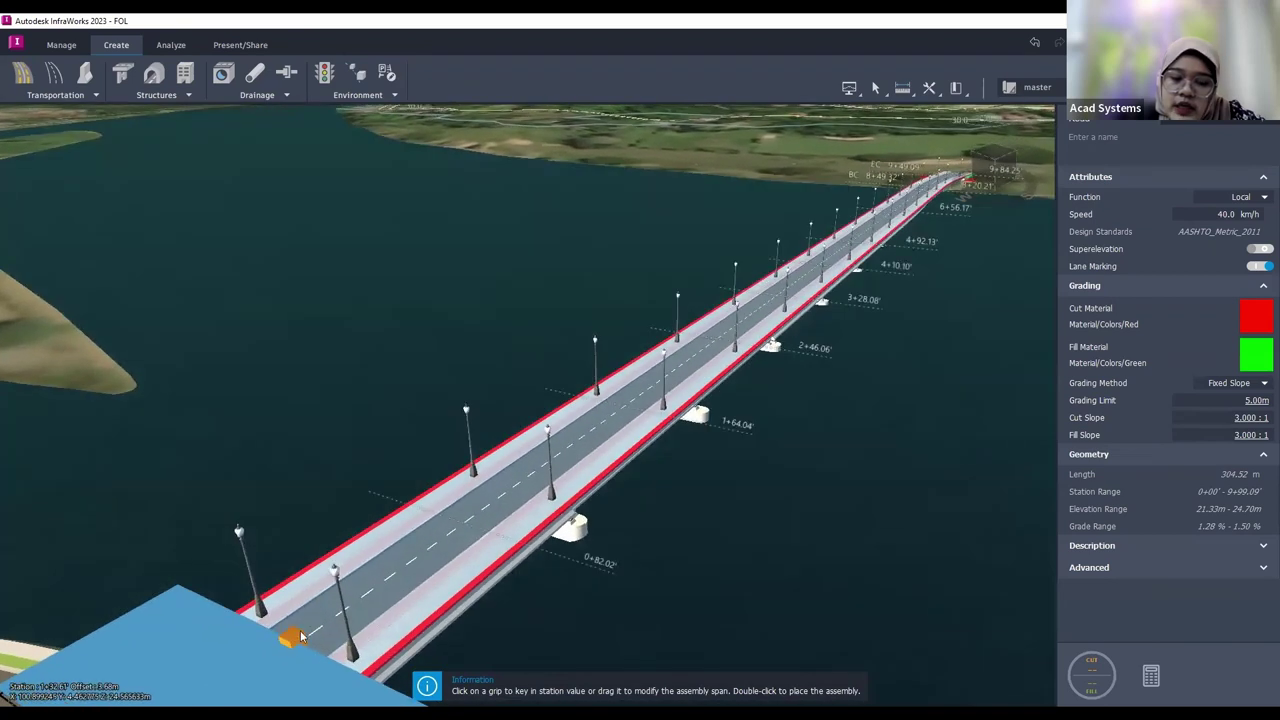
pyautogui.scroll(-4, 425, 567)
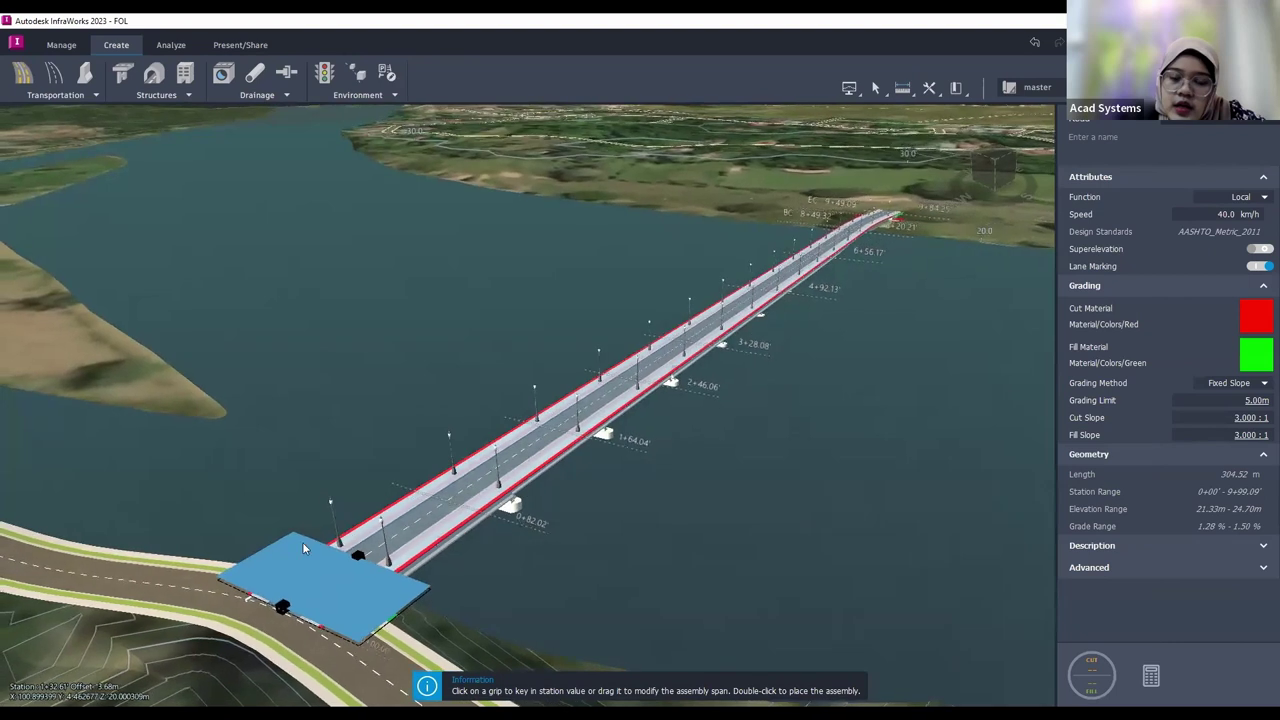
pyautogui.moveTo(302, 542); pyautogui.dragTo(367, 540)
pyautogui.keyDown('shift'); pyautogui.moveTo(367, 545); pyautogui.dragTo(96, 603, button='middle'); pyautogui.keyUp('shift')
pyautogui.moveTo(95, 600); pyautogui.dragTo(676, 336)
pyautogui.moveTo(615, 362); pyautogui.dragTo(545, 354, button='middle')
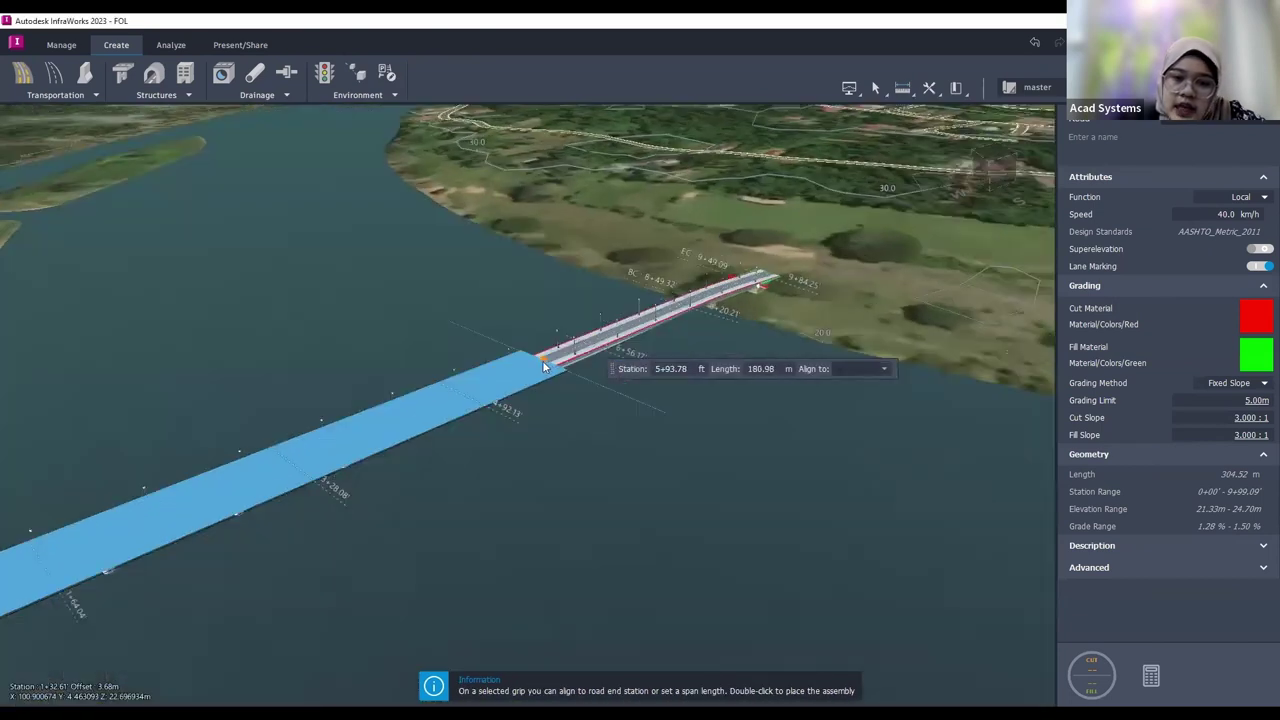
pyautogui.moveTo(658, 319); pyautogui.dragTo(586, 348)
pyautogui.moveTo(588, 355); pyautogui.dragTo(578, 331, button='middle')
pyautogui.moveTo(648, 290); pyautogui.dragTo(662, 283)
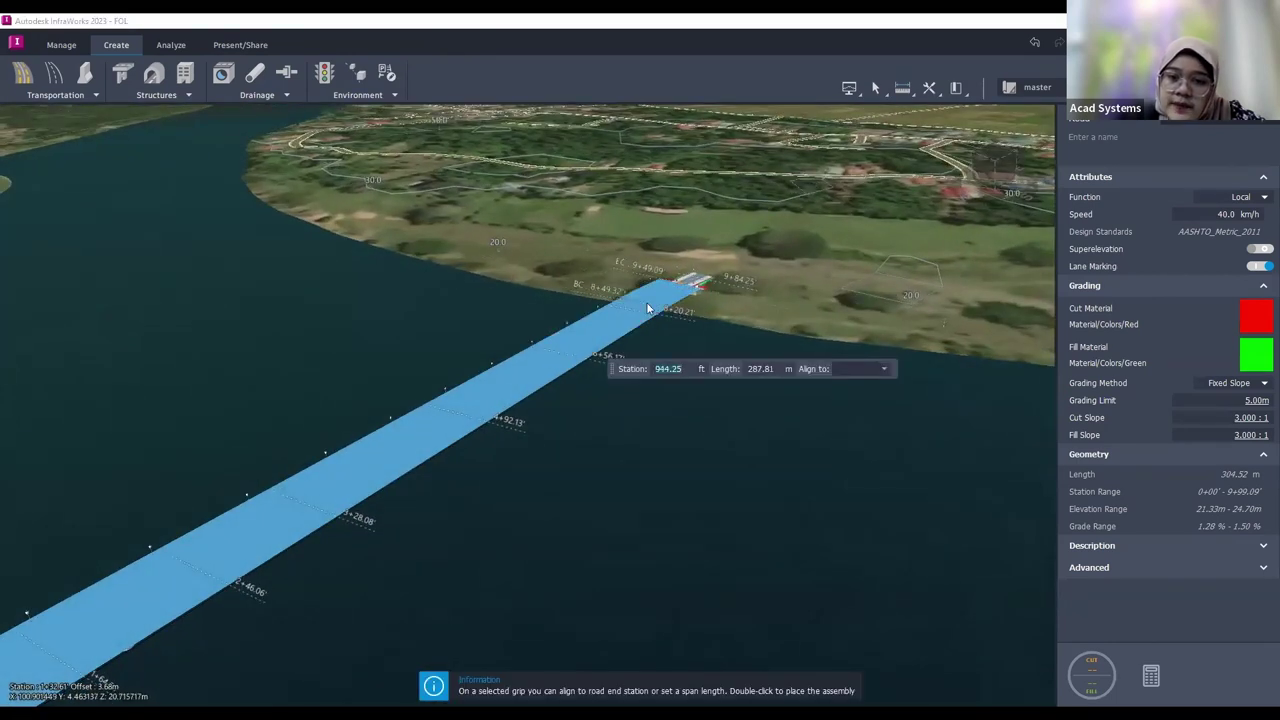
pyautogui.moveTo(616, 271); pyautogui.dragTo(433, 404, button='middle')
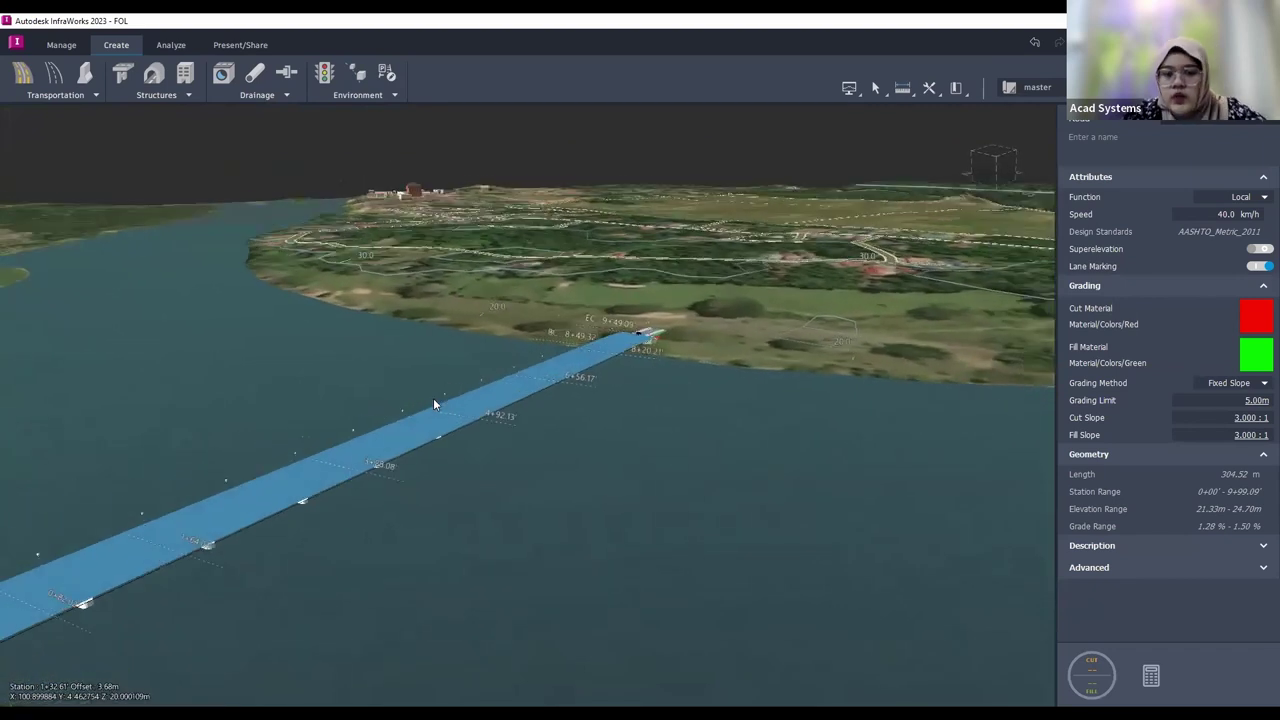
pyautogui.scroll(-2, 433, 404)
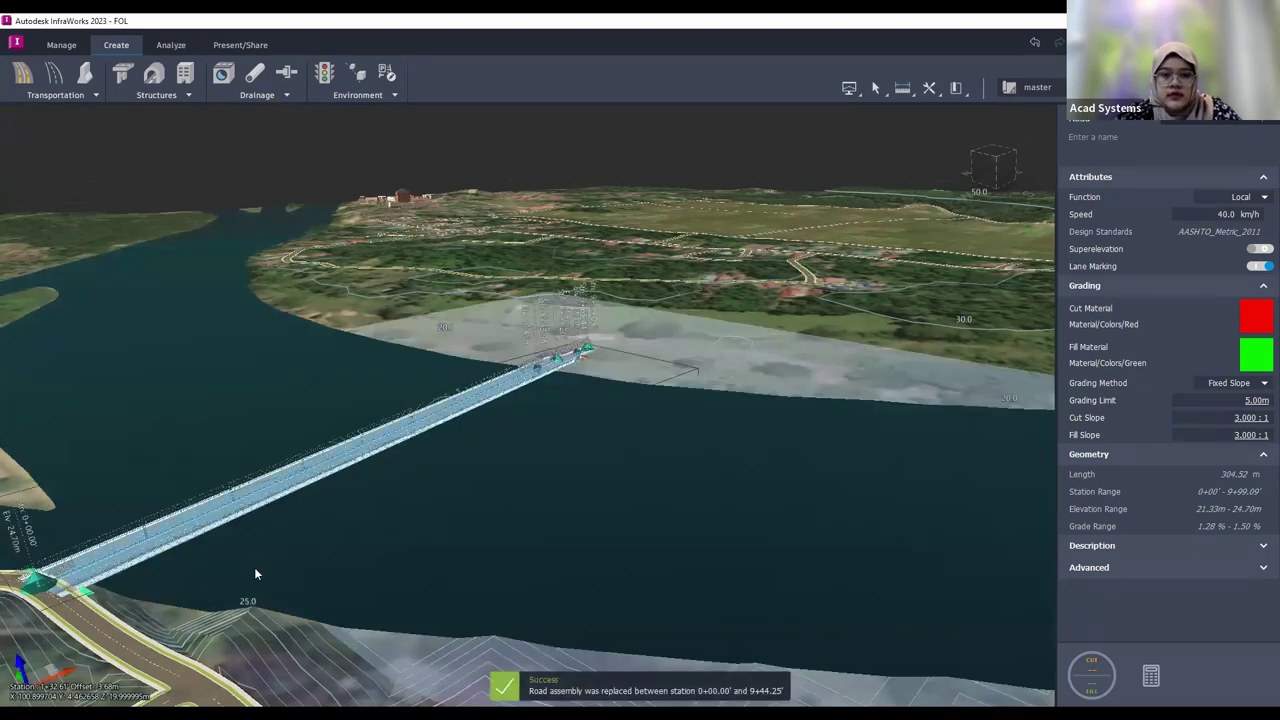
# Step: Examine the replaced four-lane road along the bridge and its junction with the riverside road
pyautogui.scroll(3, 130, 598)
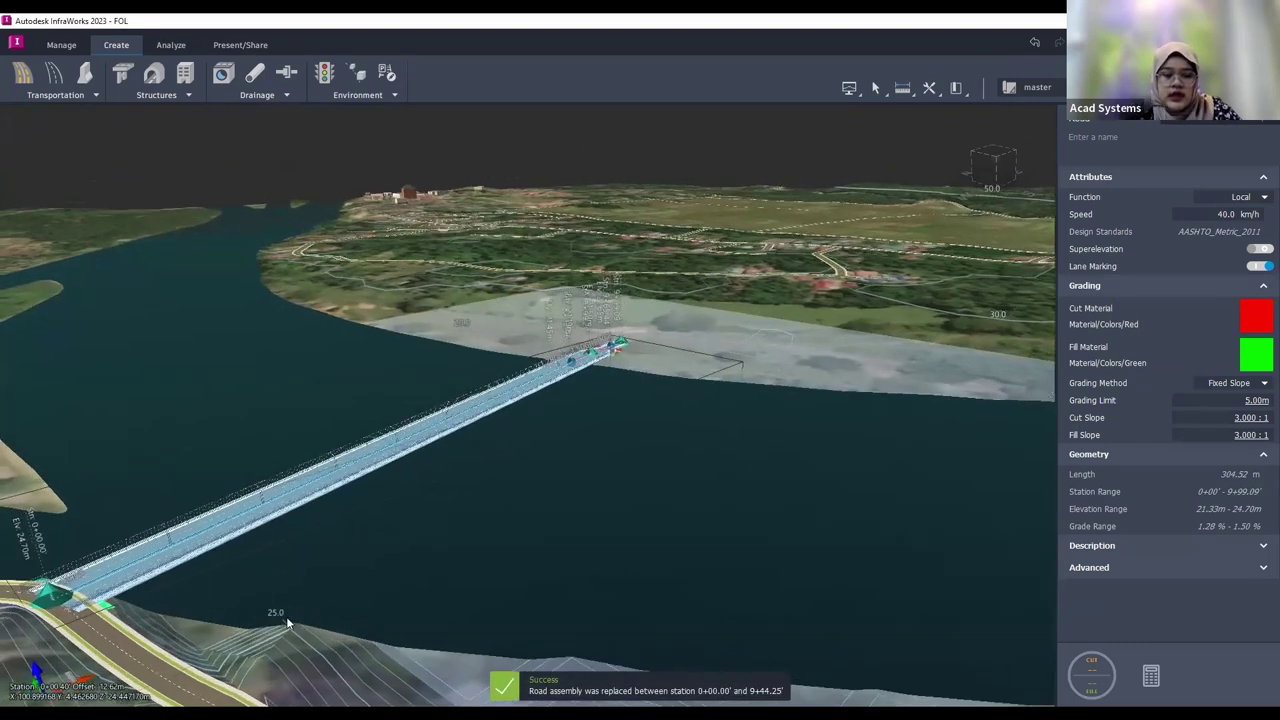
pyautogui.scroll(1, 240, 565)
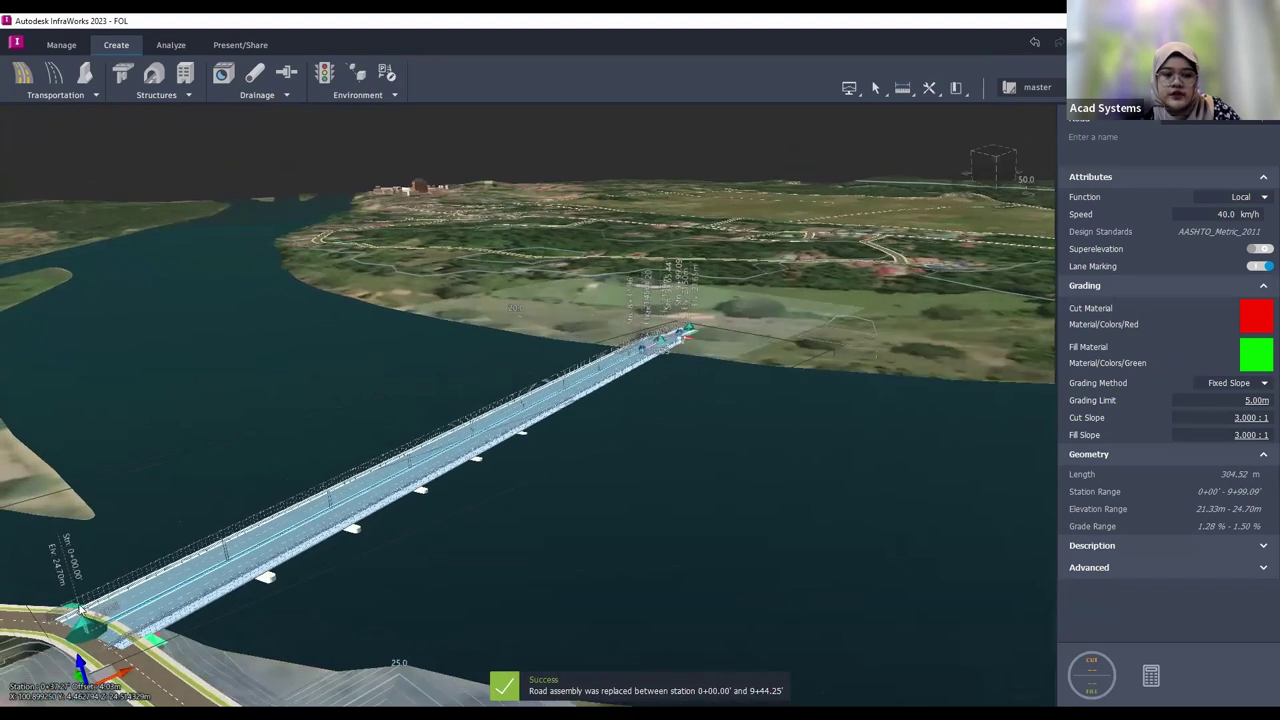
pyautogui.scroll(2, 135, 615)
pyautogui.scroll(2, 151, 605)
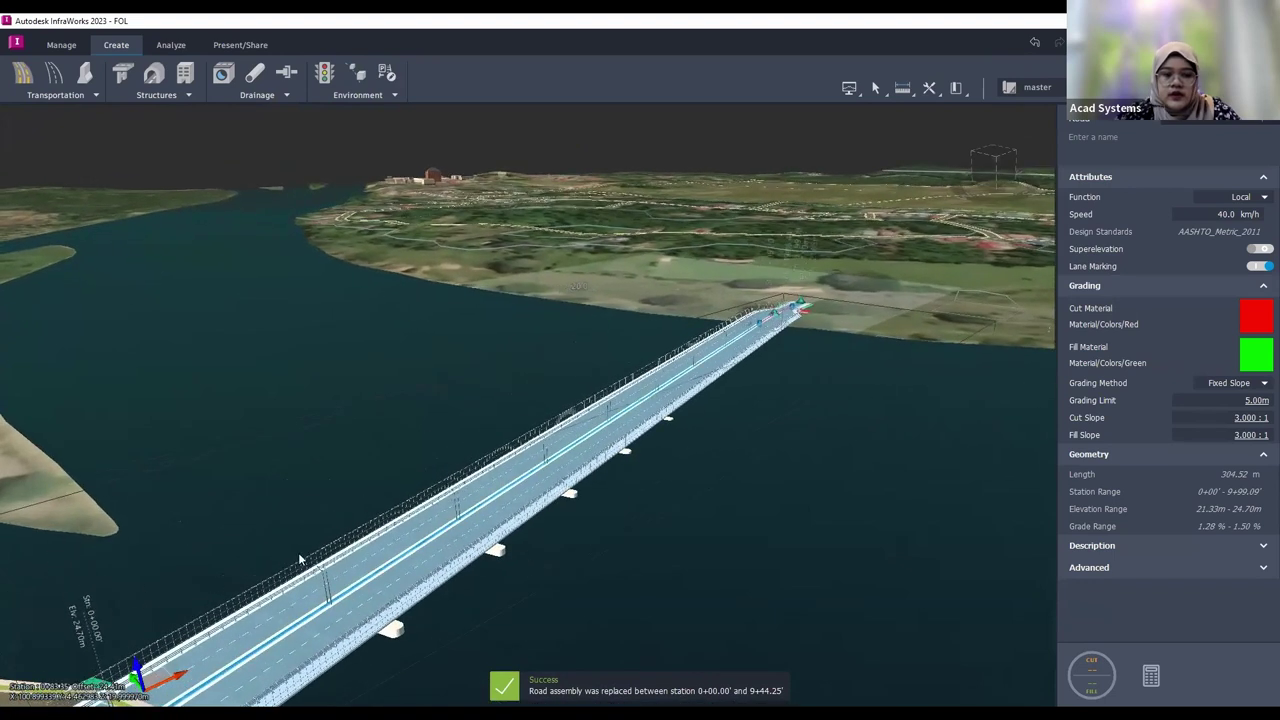
pyautogui.moveTo(291, 557); pyautogui.dragTo(708, 528)
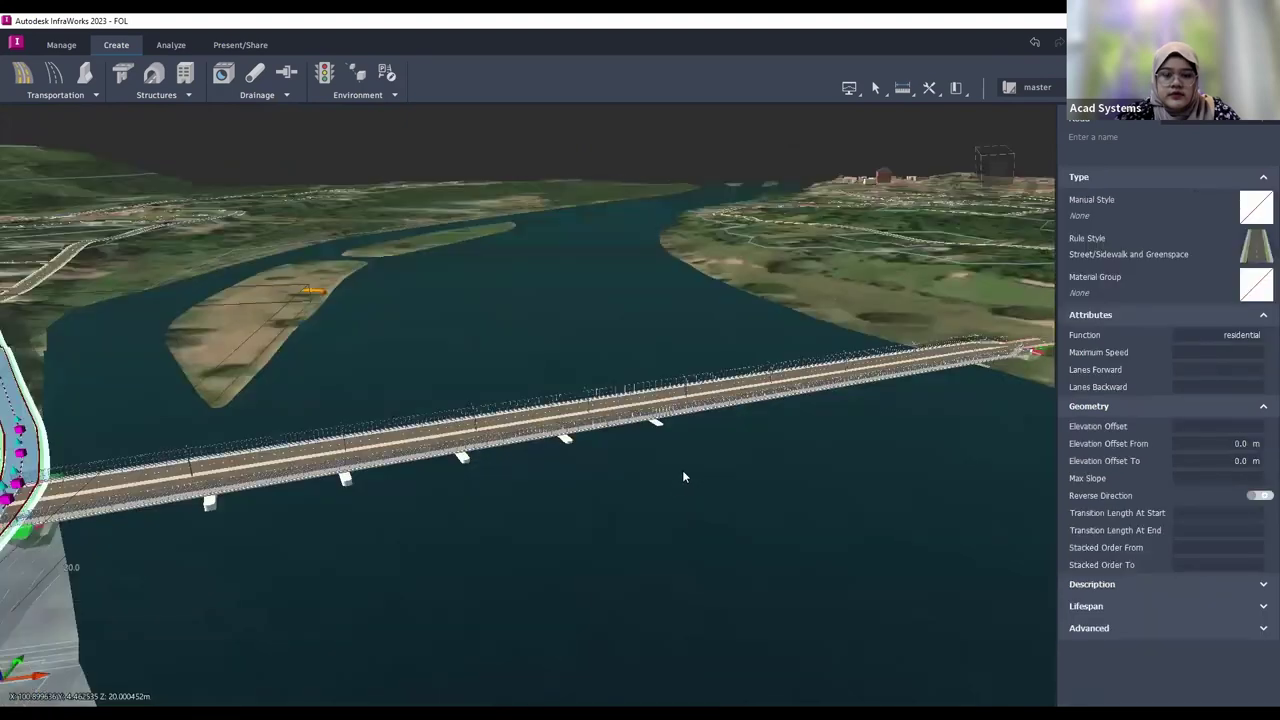
pyautogui.moveTo(682, 470); pyautogui.dragTo(610, 460)
pyautogui.scroll(4, 608, 500)
pyautogui.moveTo(683, 491); pyautogui.dragTo(377, 431)
pyautogui.scroll(-2, 622, 424)
pyautogui.moveTo(622, 425); pyautogui.dragTo(135, 523, button='middle')
# Step: Shift the riverside road's middle vertex at the bridge junction slightly inland, away from the bridge end
pyautogui.click(135, 523)
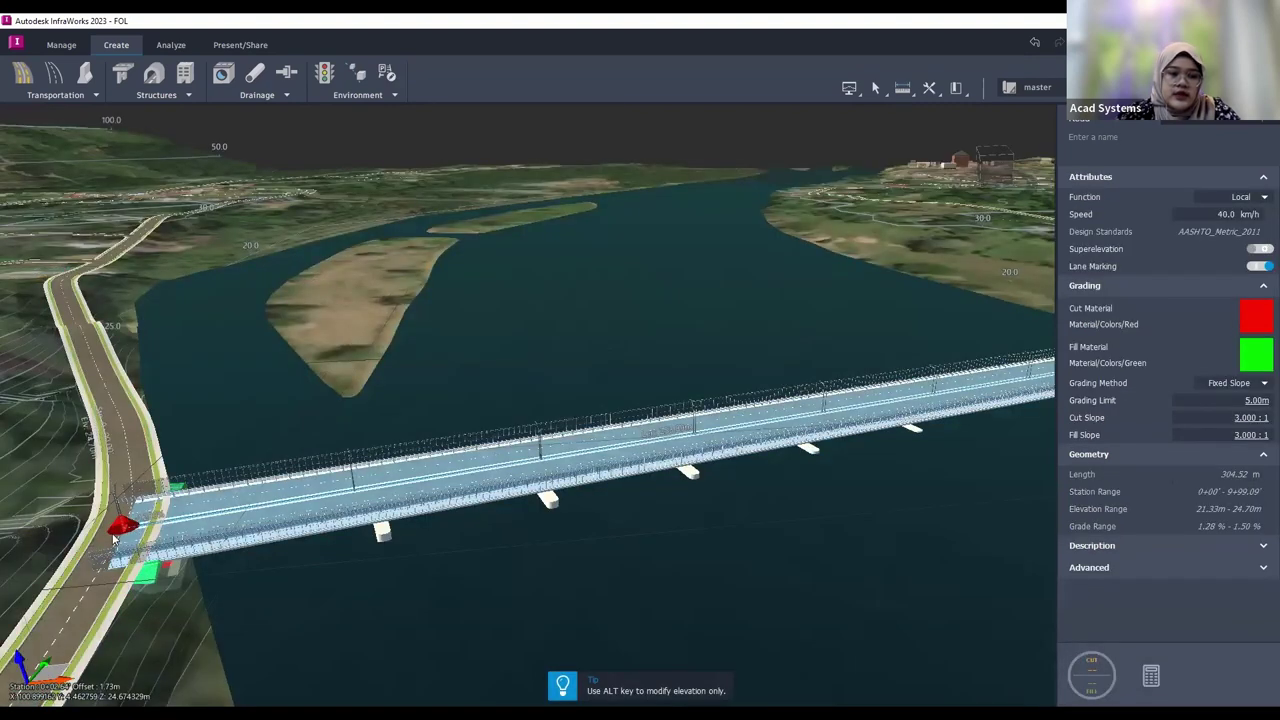
pyautogui.moveTo(126, 604); pyautogui.dragTo(340, 465, button='middle')
pyautogui.click(340, 465)
pyautogui.moveTo(326, 467); pyautogui.dragTo(346, 474)
pyautogui.scroll(2, 348, 476)
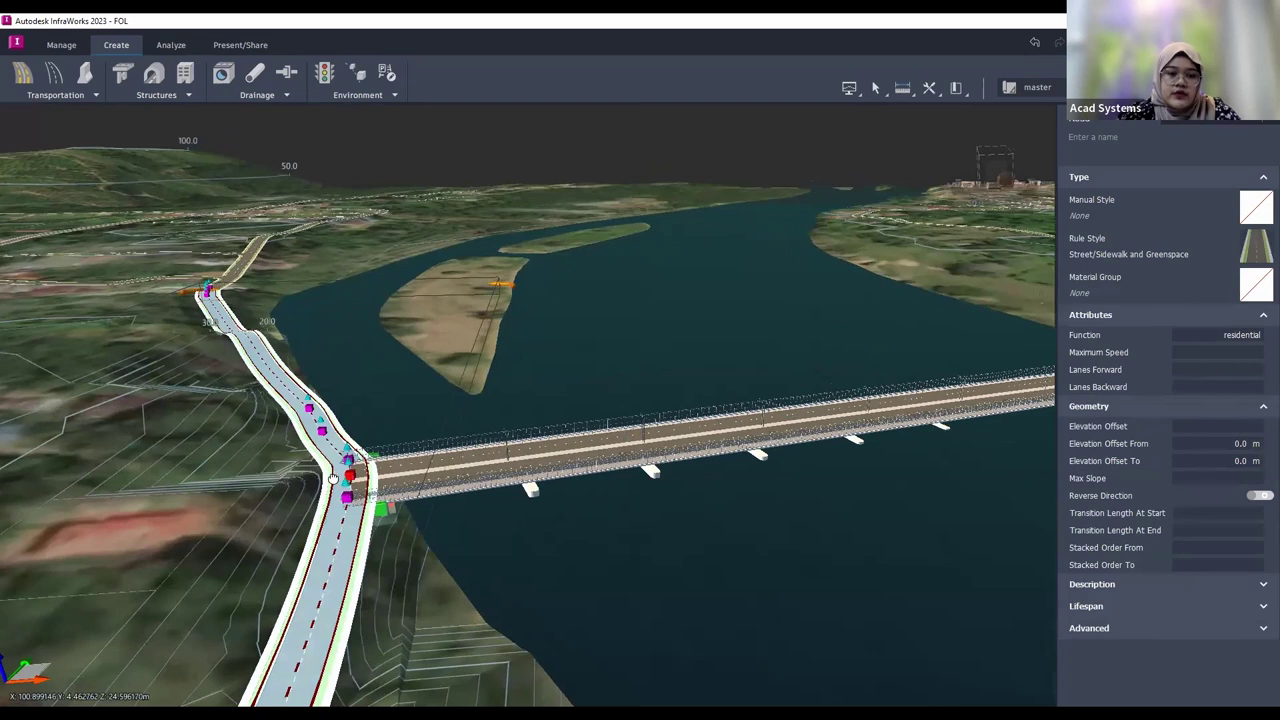
pyautogui.moveTo(350, 475); pyautogui.dragTo(338, 475)
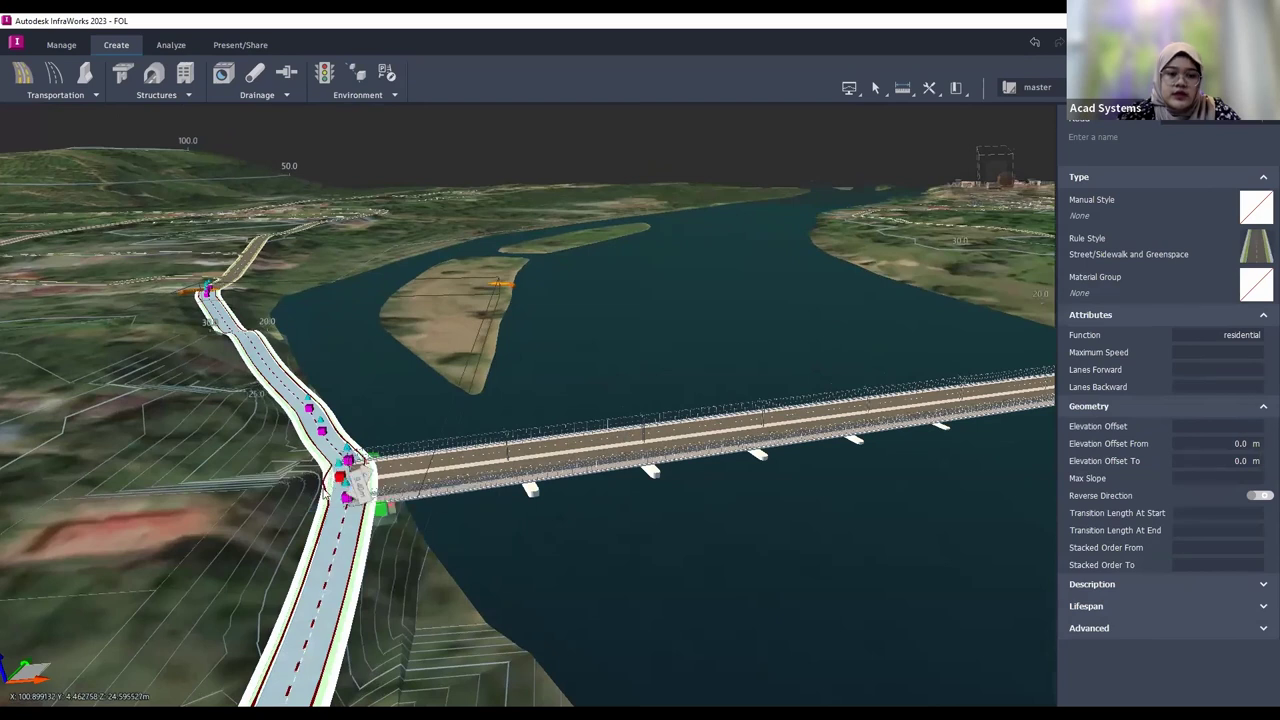
pyautogui.scroll(3, 438, 556)
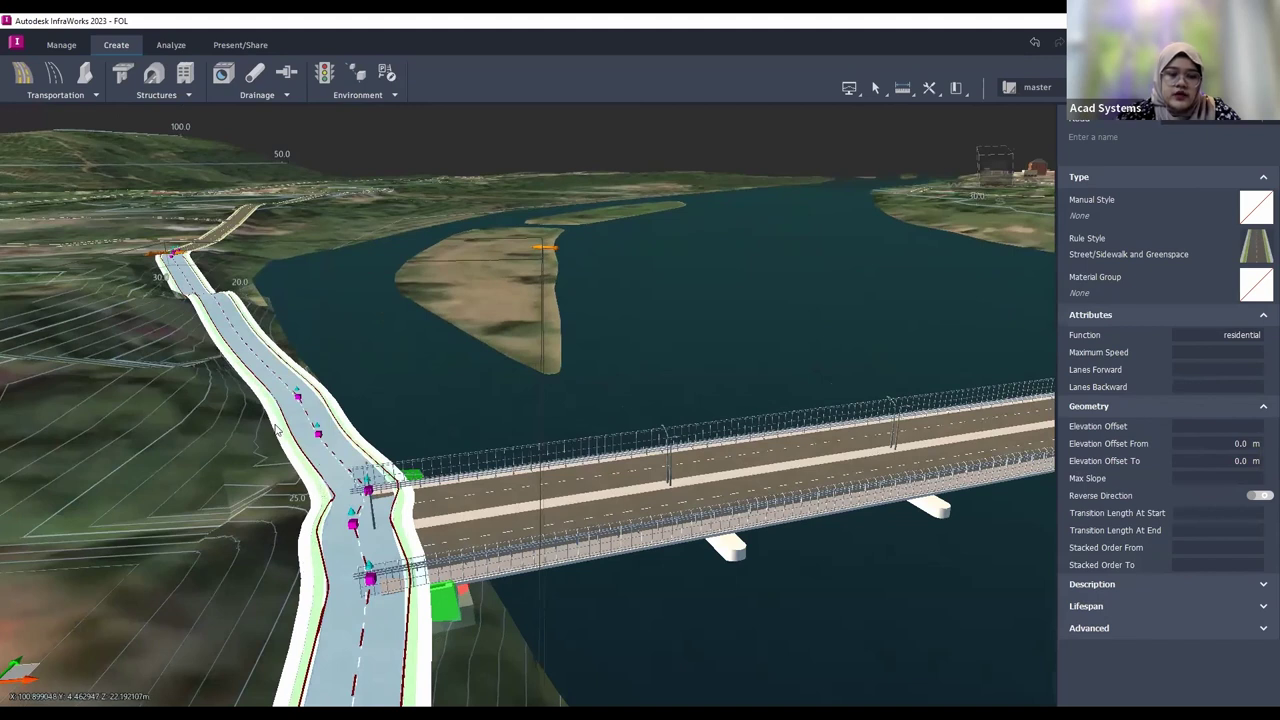
pyautogui.scroll(-3, 338, 508)
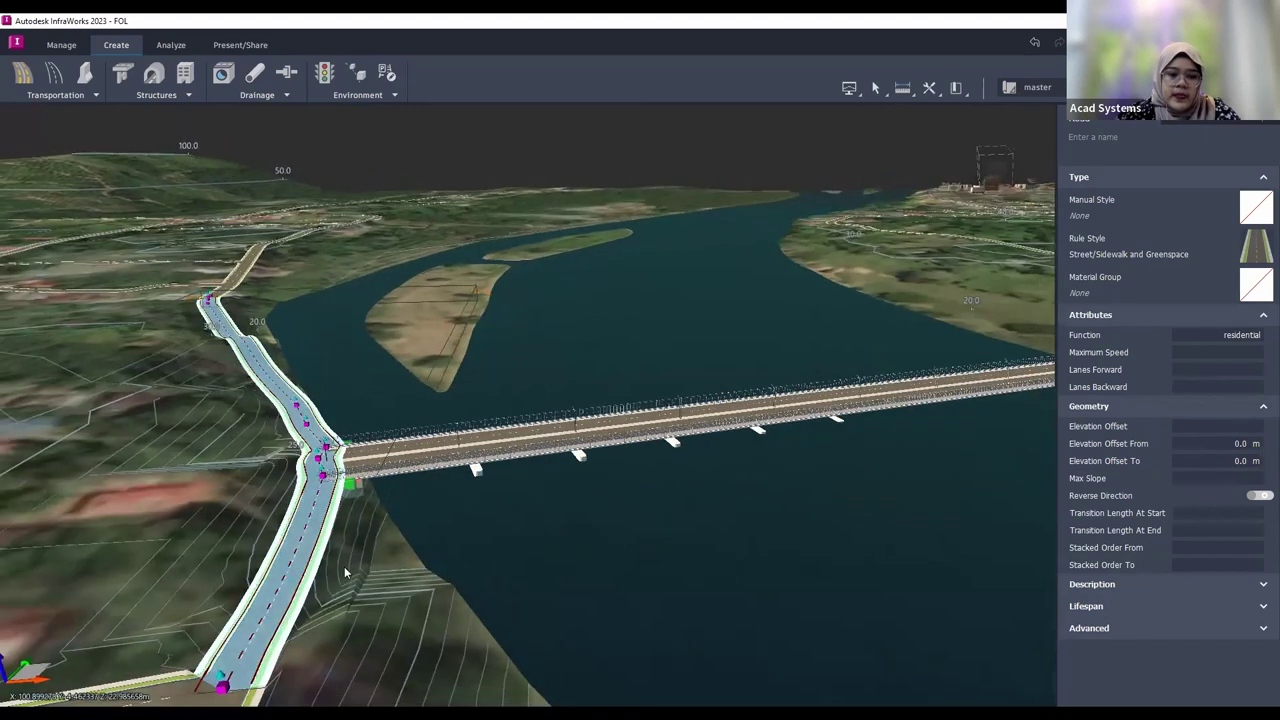
# Step: Inspect the finished bridge from above and from the side, including its median, lighting, railings and piers
pyautogui.moveTo(506, 527); pyautogui.dragTo(675, 517, button='middle')
pyautogui.scroll(5, 675, 517)
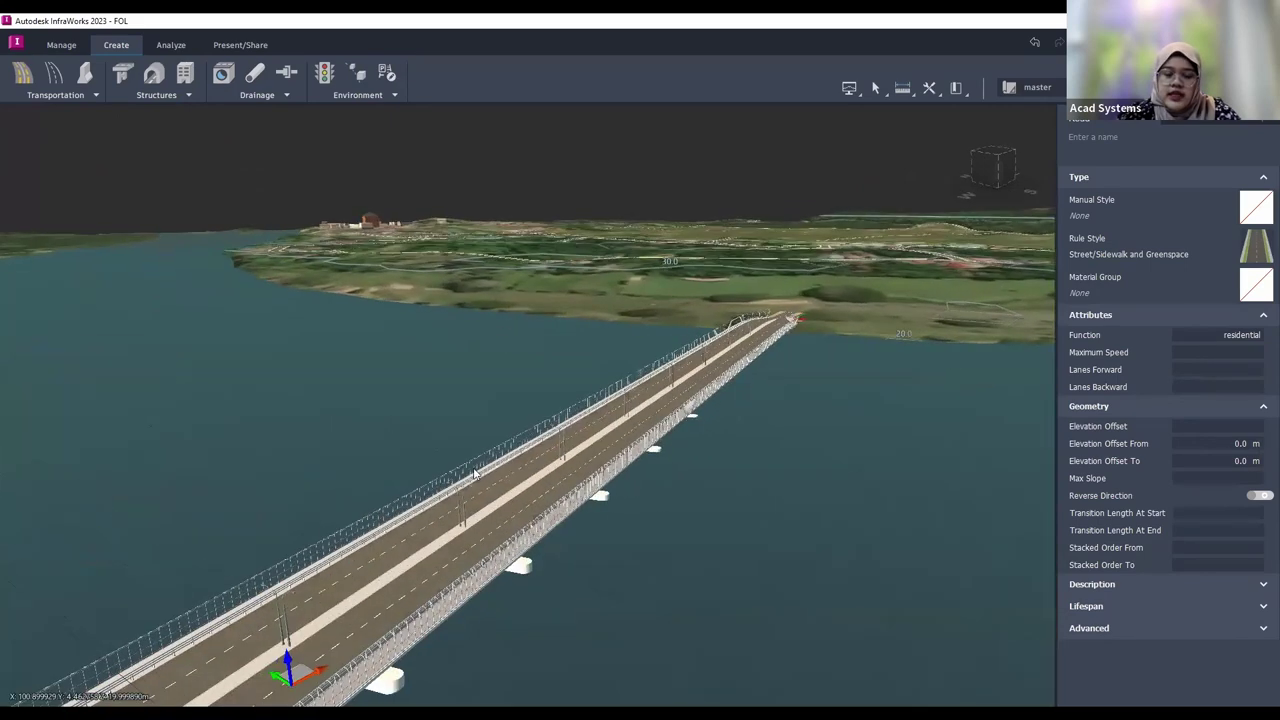
pyautogui.moveTo(533, 475); pyautogui.dragTo(756, 383, button='middle')
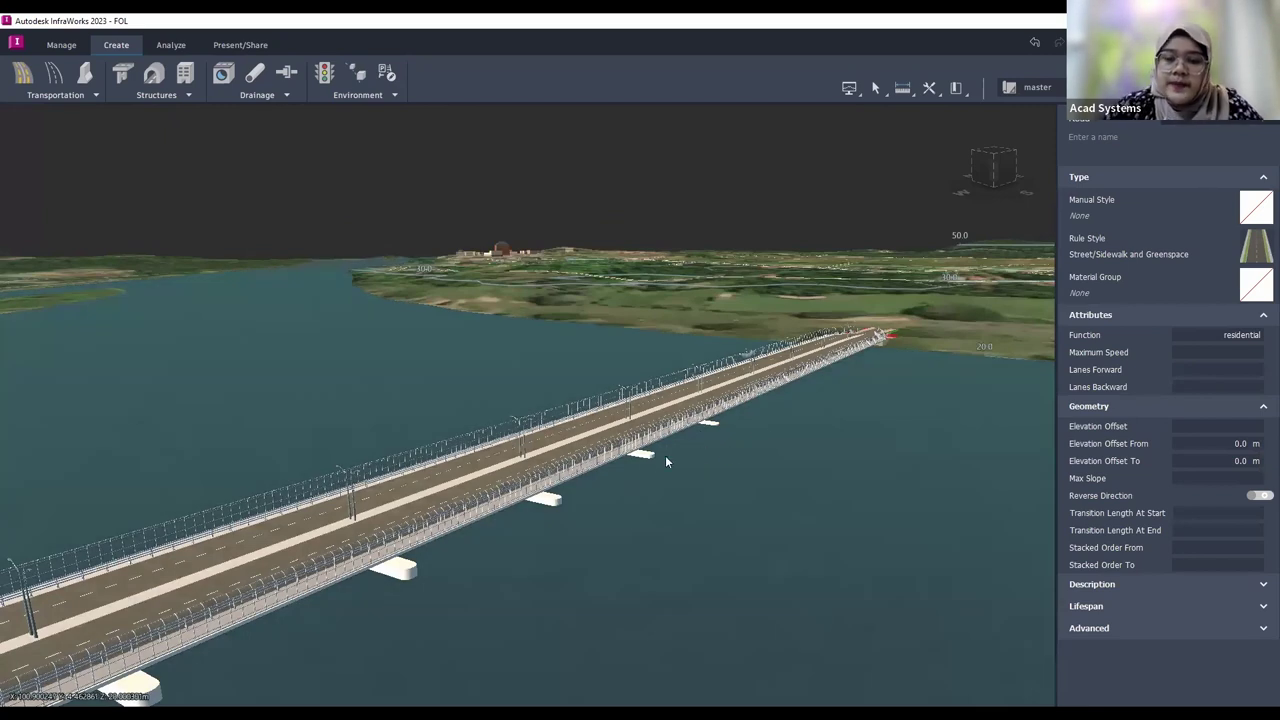
pyautogui.moveTo(665, 455)
pyautogui.mouseDown(button='middle')
pyautogui.moveTo(644, 453)
pyautogui.moveTo(770, 456)
pyautogui.moveTo(642, 430)
pyautogui.moveTo(657, 438)
pyautogui.mouseUp(button='middle')
pyautogui.scroll(2, 657, 438)
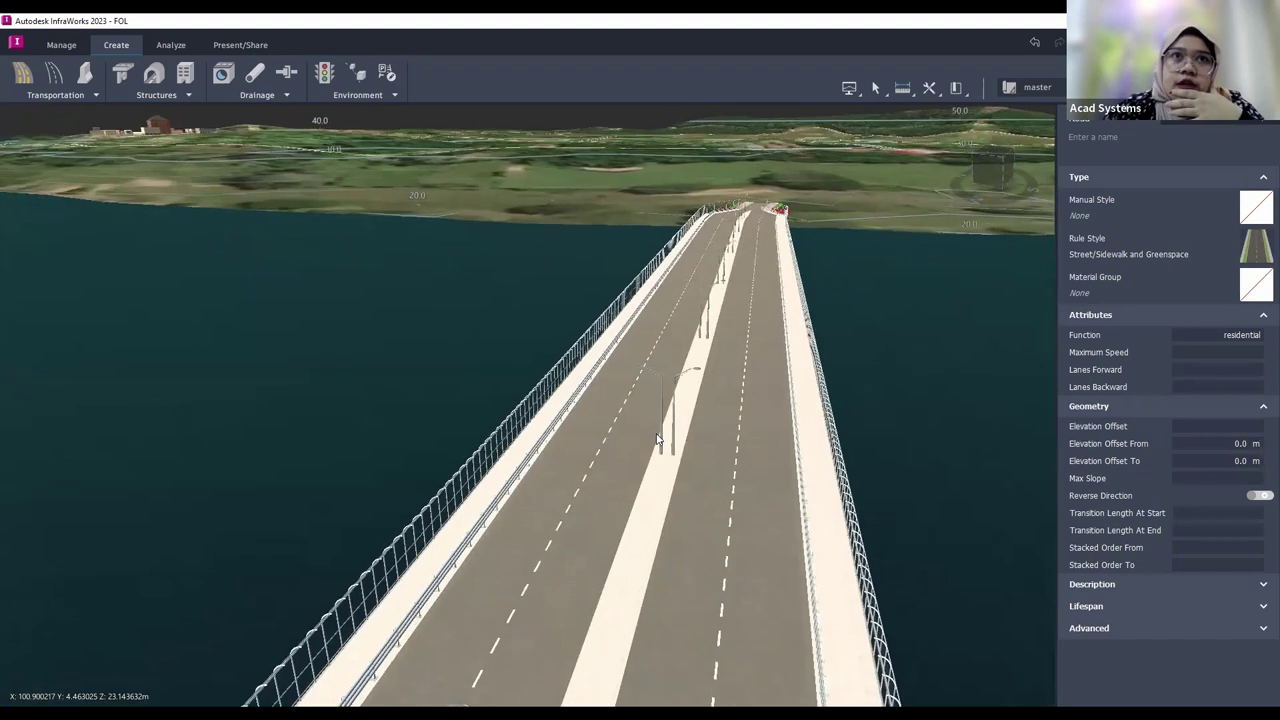
pyautogui.moveTo(833, 415); pyautogui.dragTo(579, 544, button='middle')
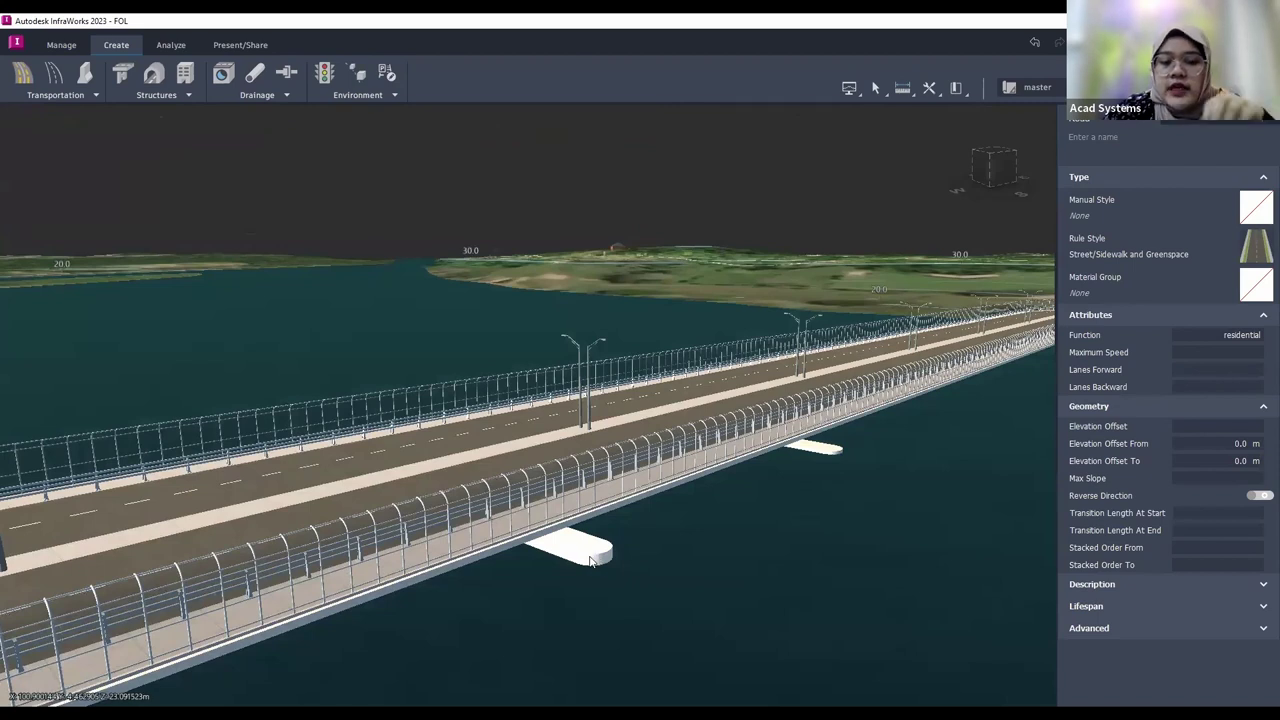
pyautogui.moveTo(567, 538); pyautogui.dragTo(541, 501)
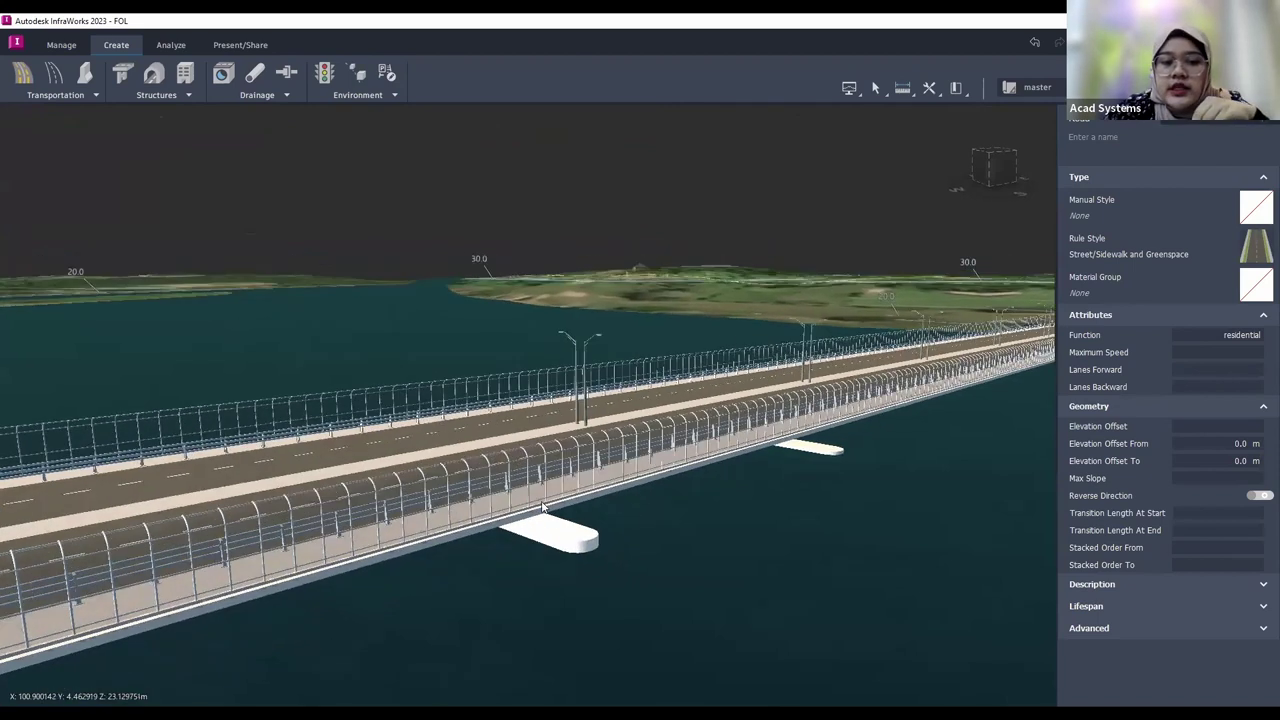
pyautogui.moveTo(590, 534); pyautogui.dragTo(763, 434, button='middle')
pyautogui.scroll(-1, 791, 411)
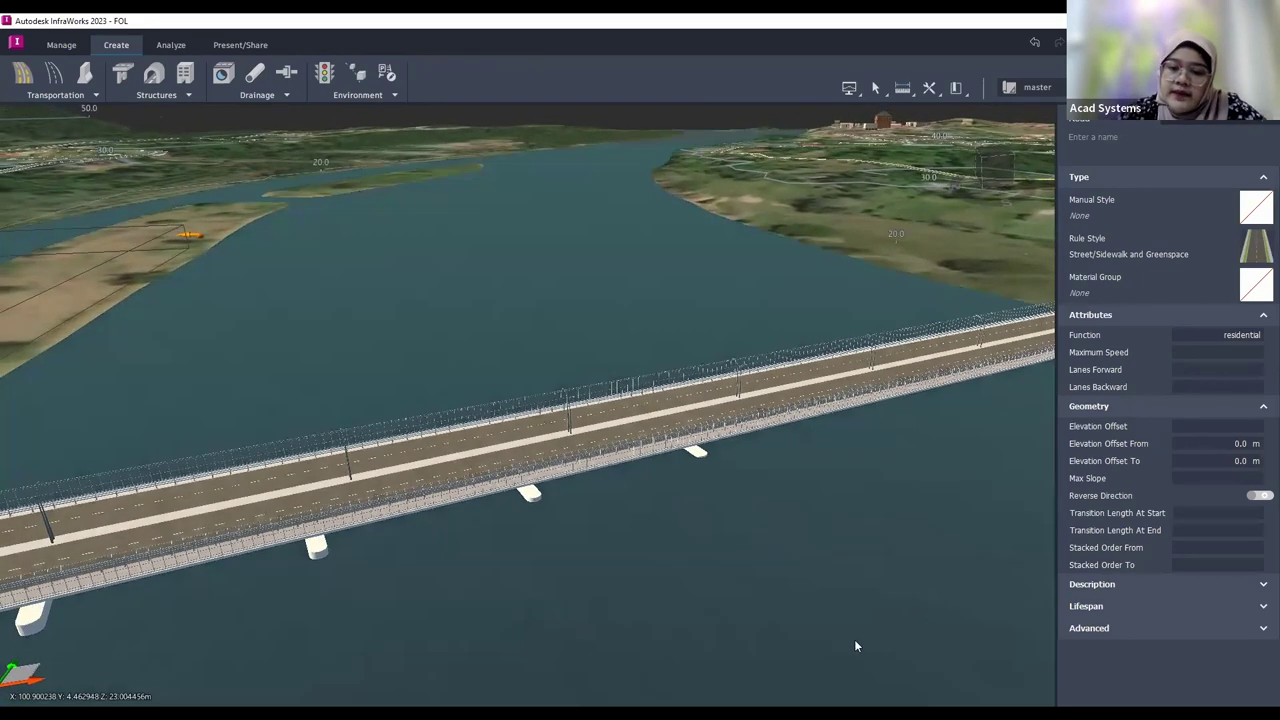
pyautogui.moveTo(855, 646); pyautogui.dragTo(645, 609)
pyautogui.moveTo(645, 607); pyautogui.dragTo(582, 632, button='middle')
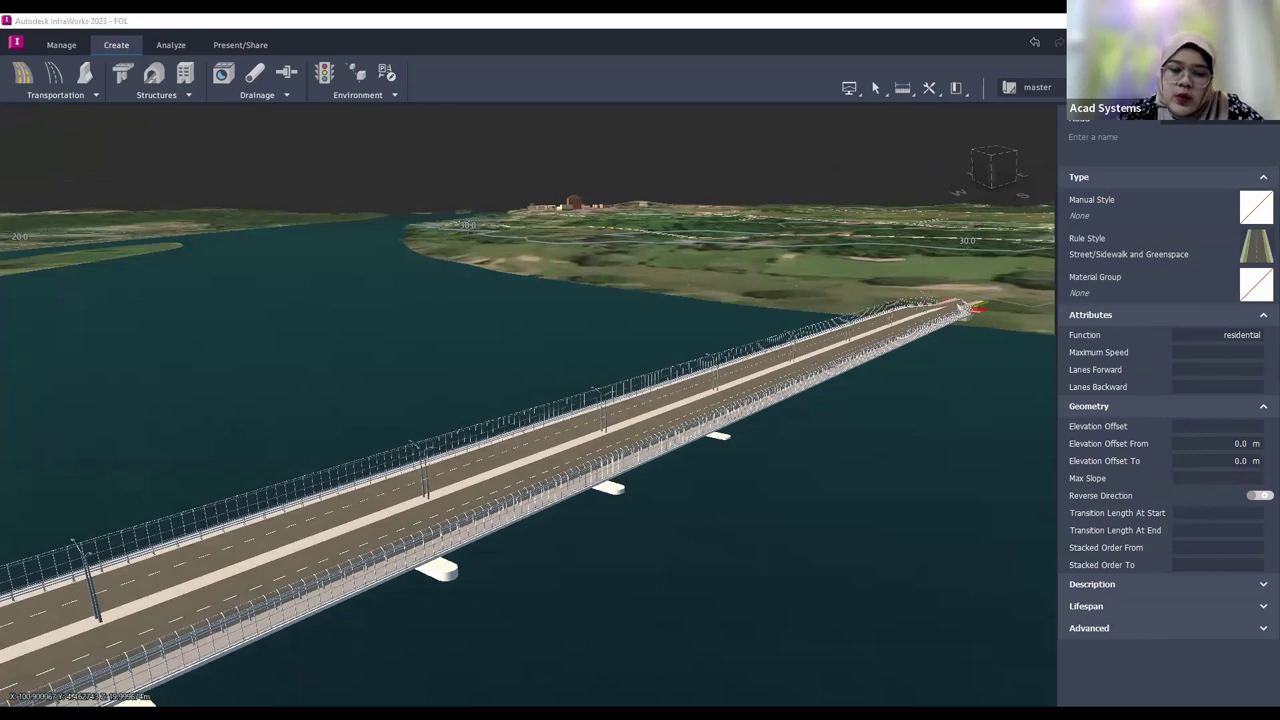
# Step: Switch to the web browser, show the acadsystems.com home page and look through its product range and latest promotions
pyautogui.hotkey('alt', 'Tab')
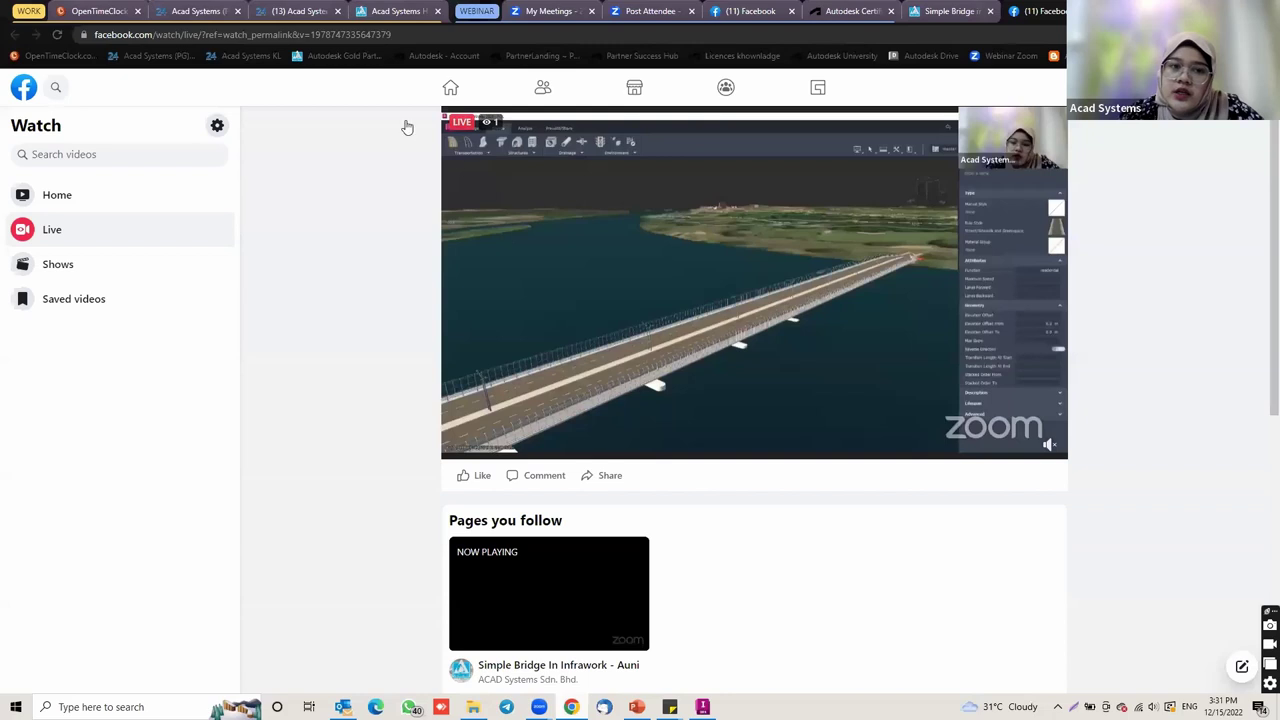
pyautogui.hotkey('ctrl', 'shift', 'Tab')
pyautogui.click(491, 120)
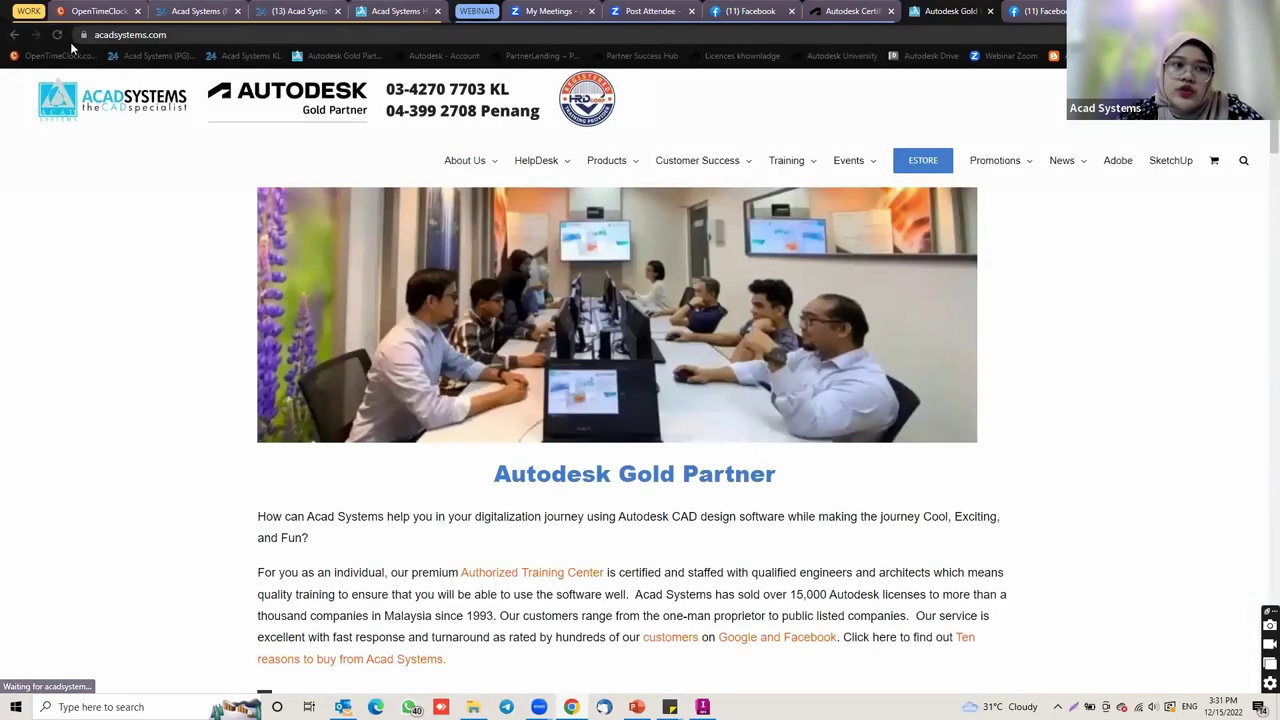
pyautogui.click(213, 35)
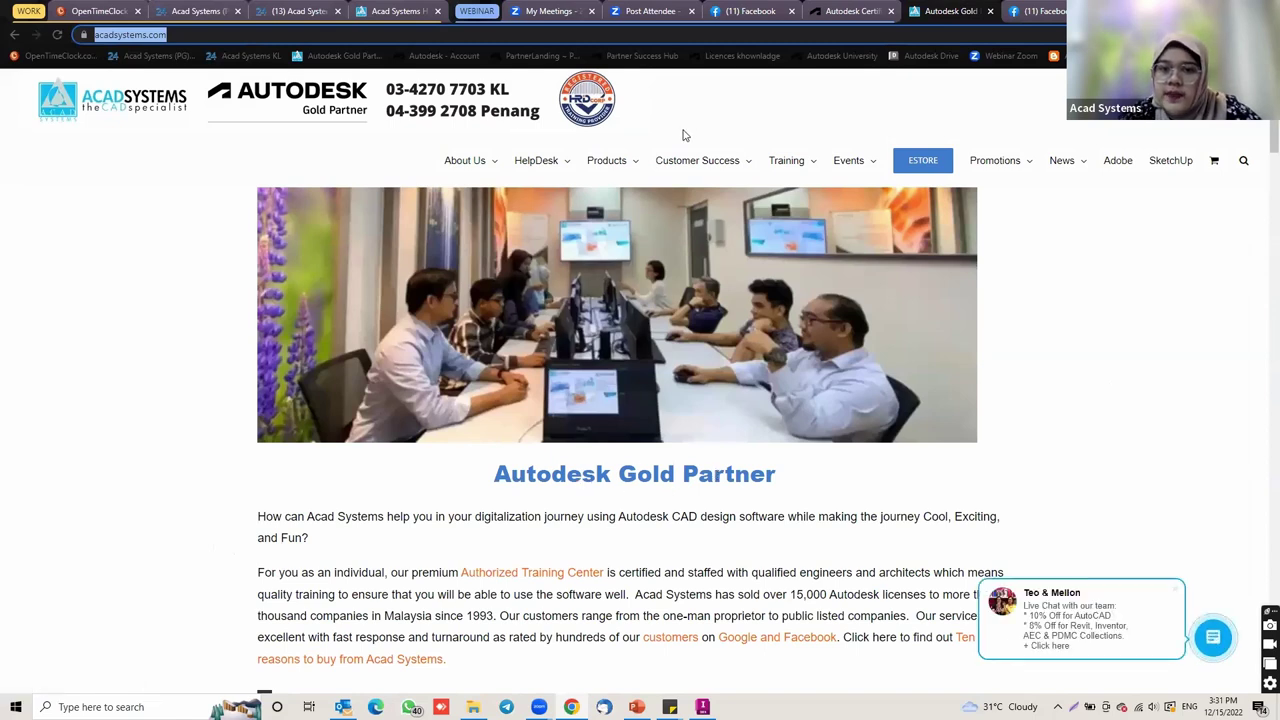
pyautogui.moveTo(617, 160)
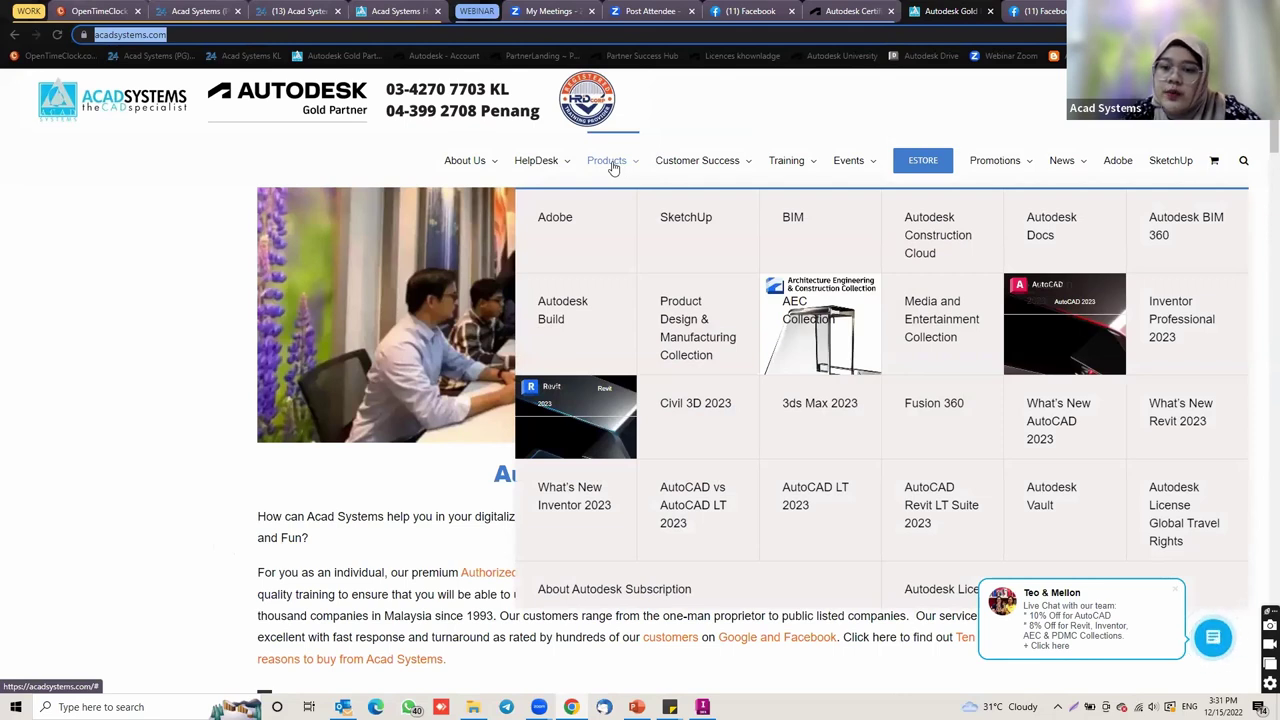
pyautogui.scroll(-3, 708, 366)
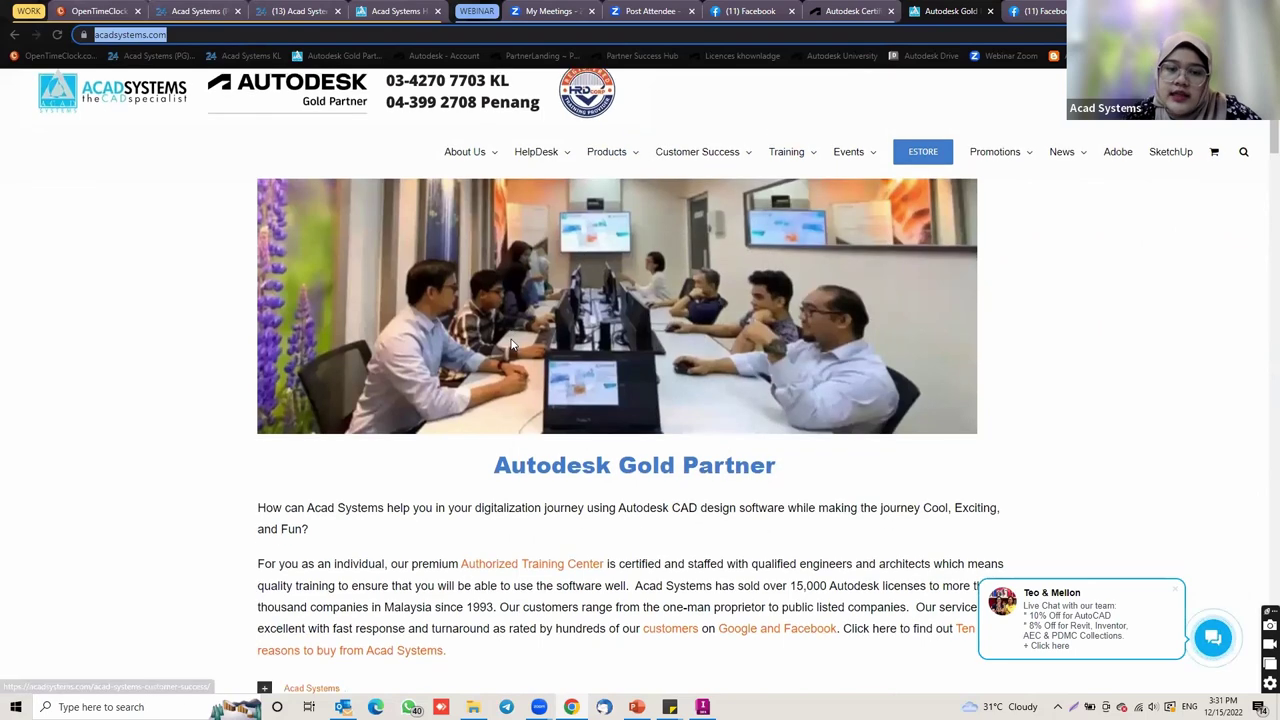
pyautogui.scroll(-3, 720, 367)
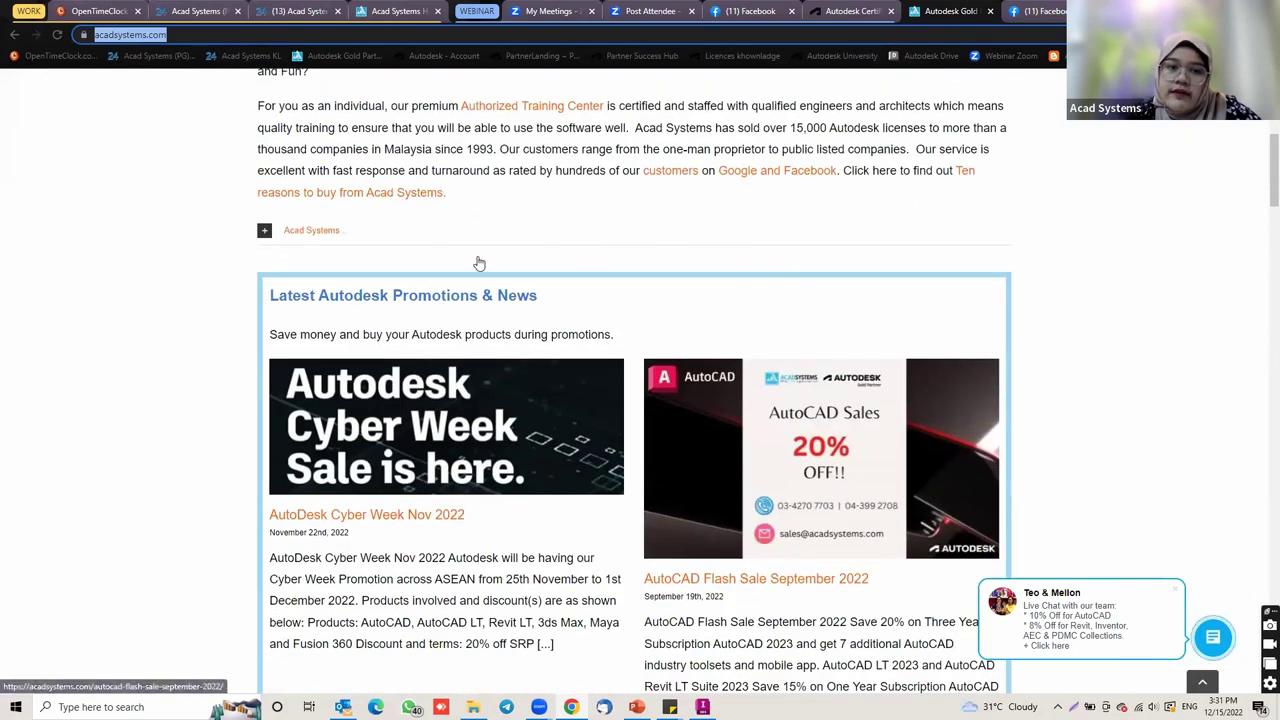
# Step: Look through the home page's latest promotions, Autodesk events and products, and the section of online lessons, workshops and webinars
pyautogui.scroll(-1, 944, 350)
pyautogui.scroll(-2, 935, 335)
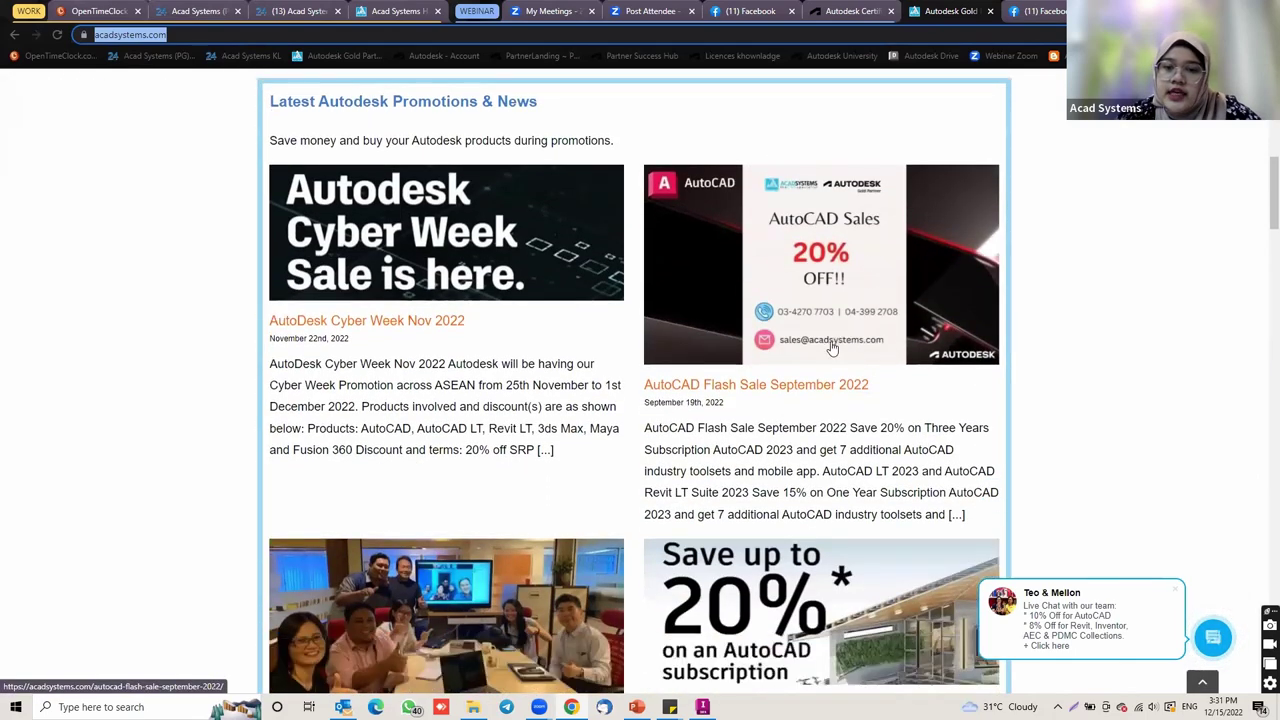
pyautogui.scroll(-1, 933, 329)
pyautogui.scroll(-1, 757, 338)
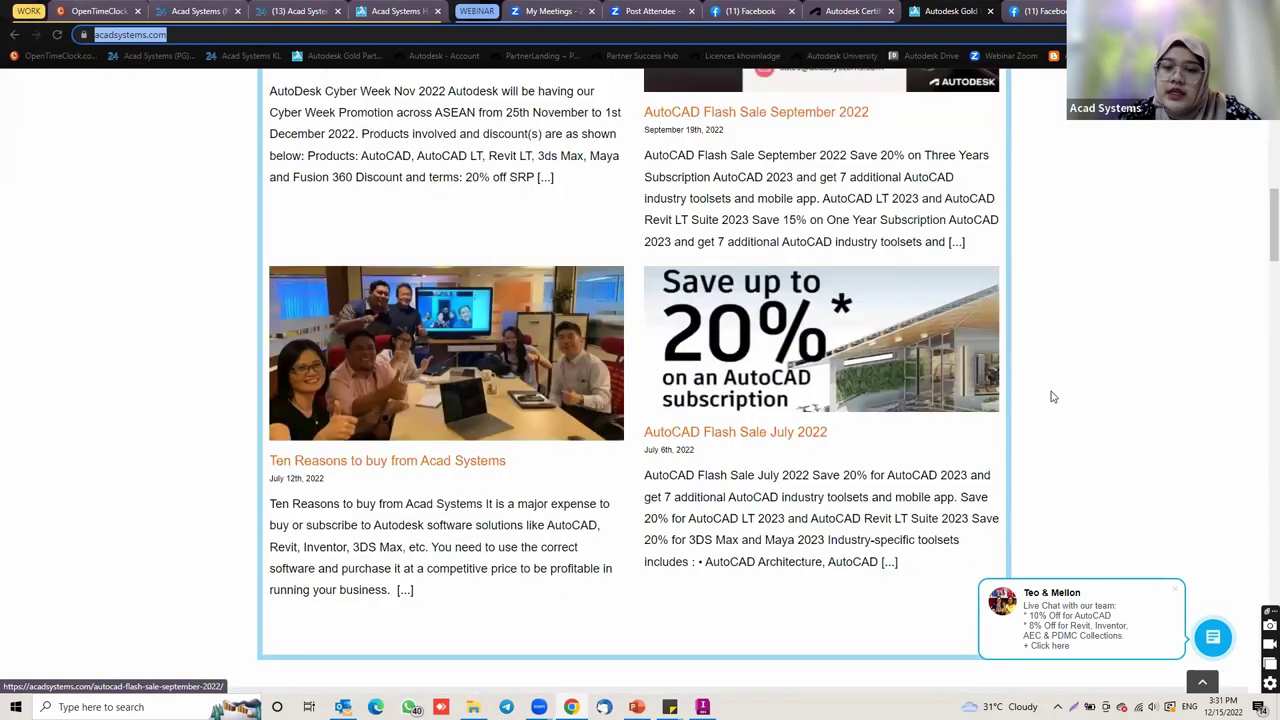
pyautogui.scroll(-4, 1052, 400)
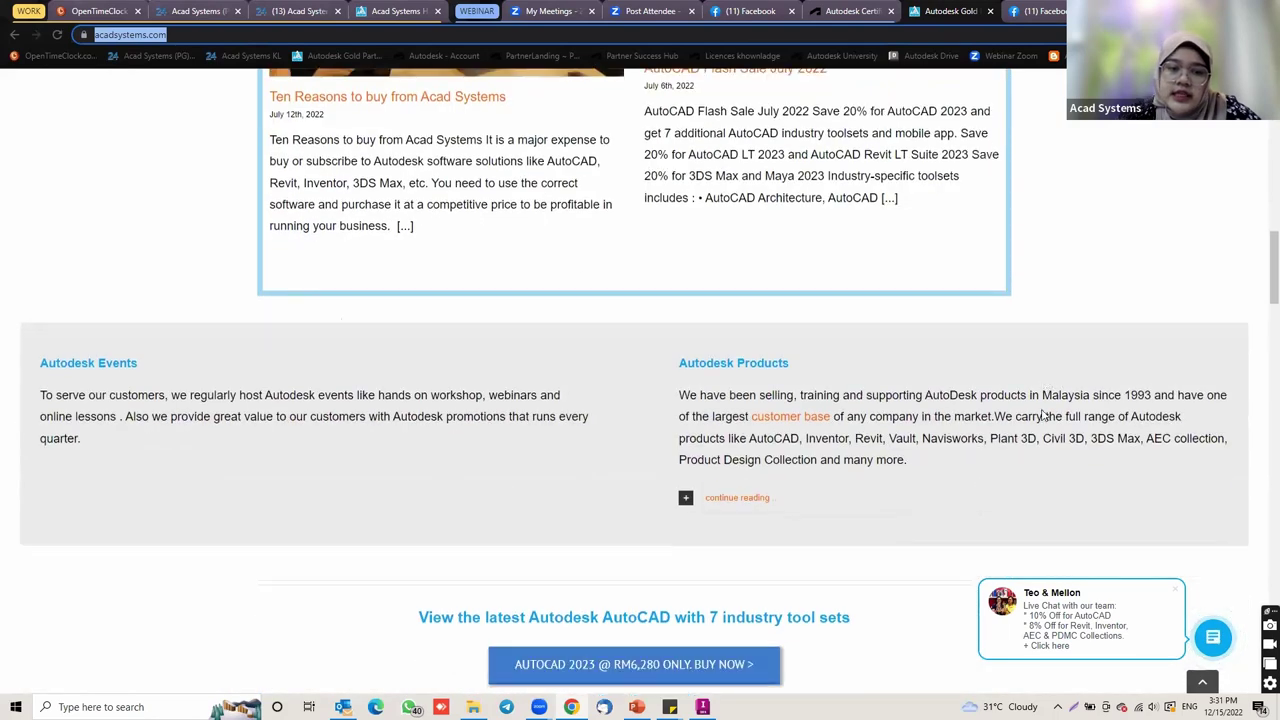
pyautogui.scroll(-8, 1043, 414)
pyautogui.scroll(-2, 1040, 415)
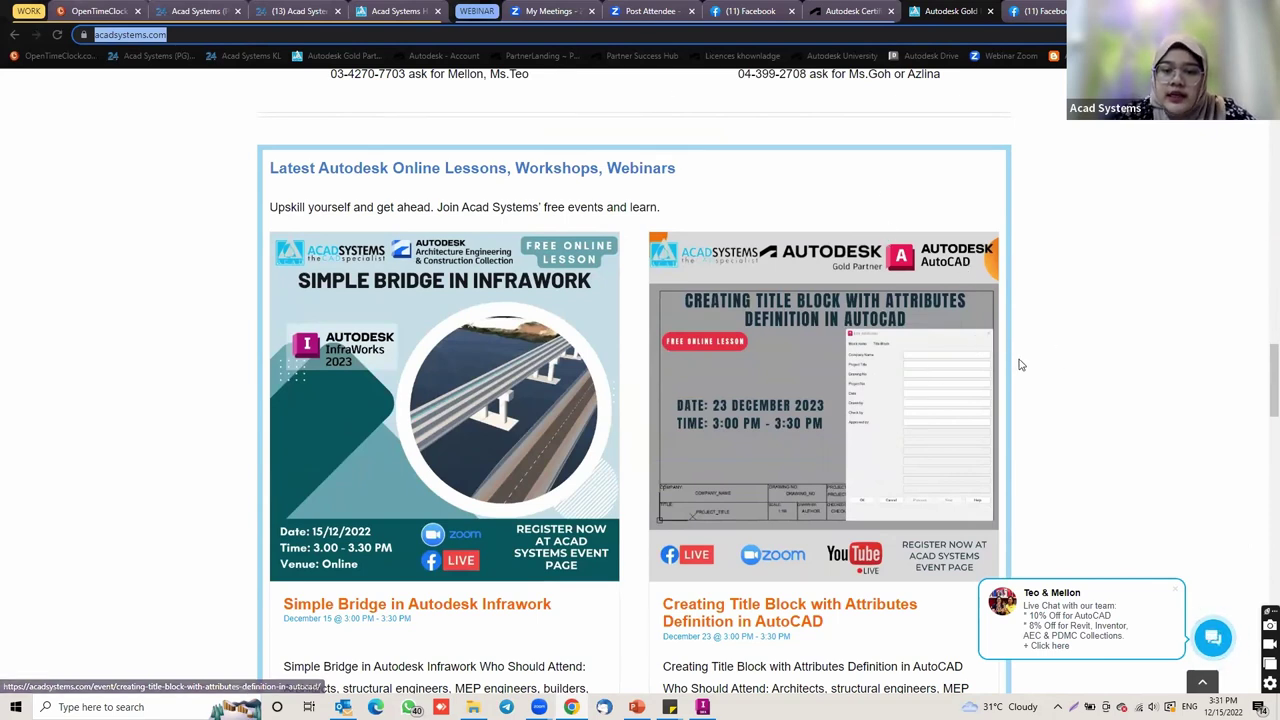
pyautogui.scroll(-2, 1020, 363)
pyautogui.scroll(-2, 690, 634)
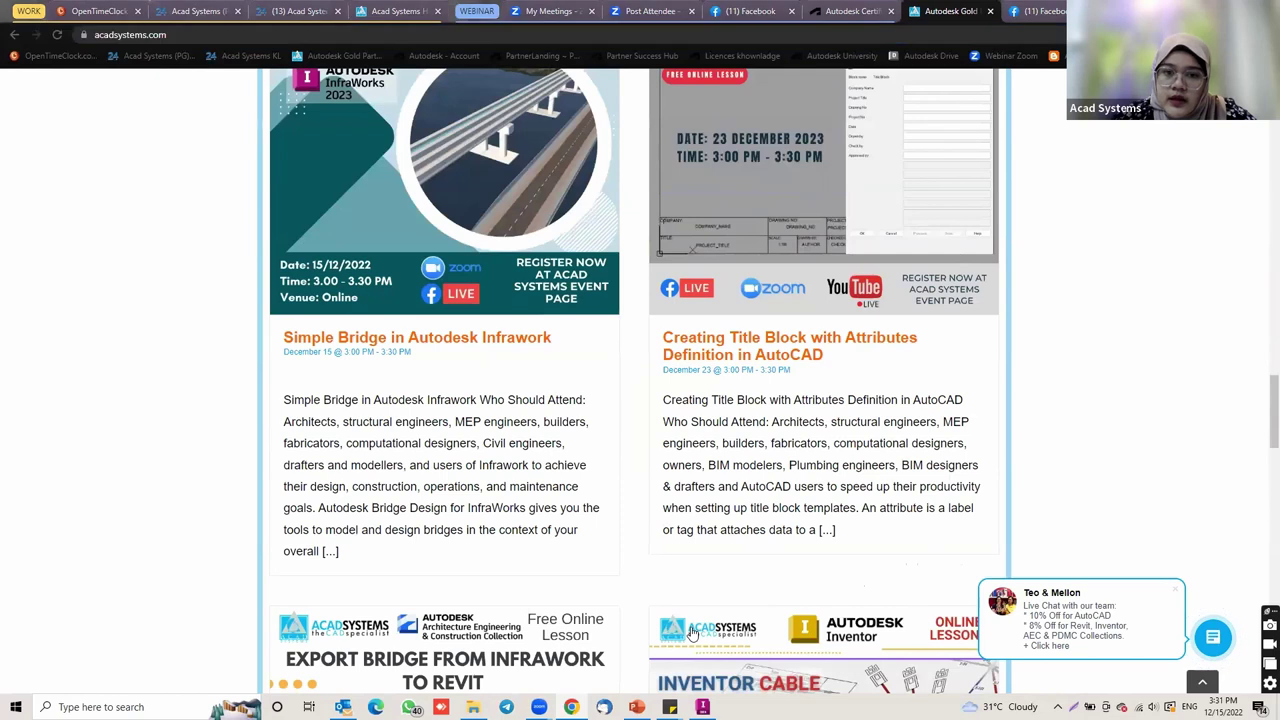
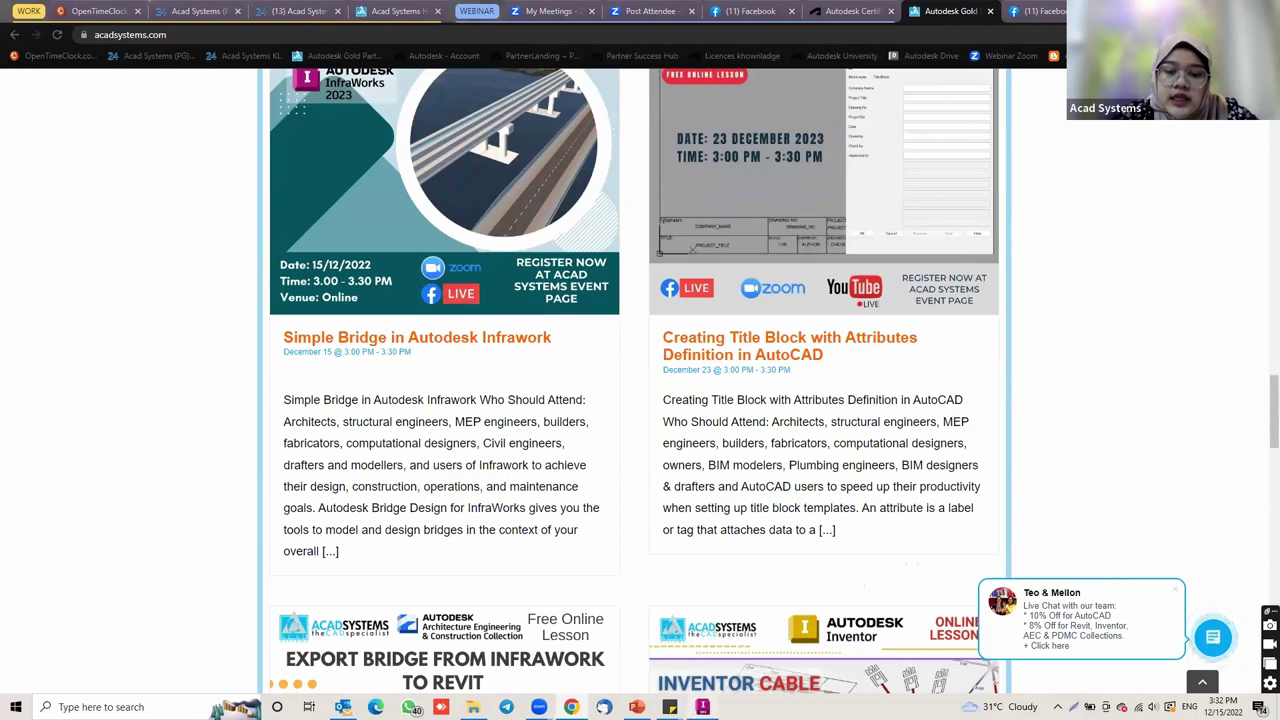
# Step: Switch to InfraWorks and inspect the finished bridge along its length, including the deck, median, lighting and railings up close
pyautogui.click(702, 707)
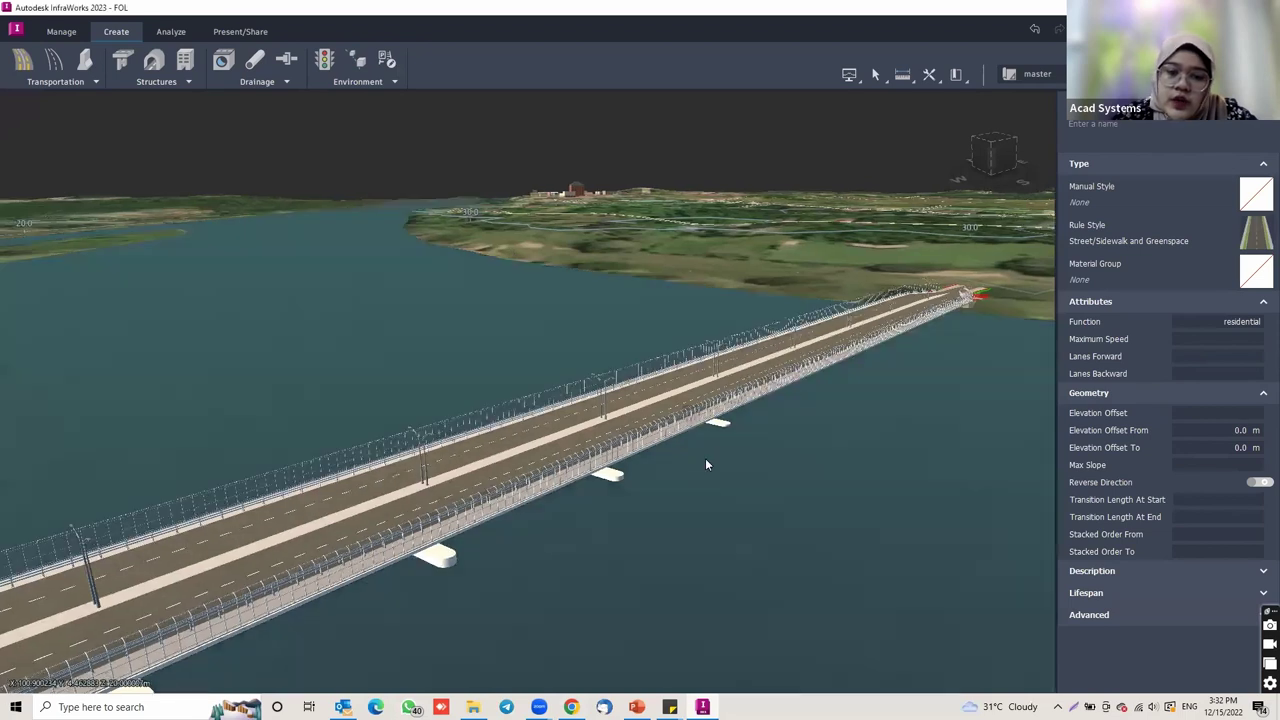
pyautogui.moveTo(705, 458)
pyautogui.mouseDown()
pyautogui.moveTo(572, 430)
pyautogui.moveTo(459, 475)
pyautogui.mouseUp()
pyautogui.keyDown('shift'); pyautogui.moveTo(458, 480); pyautogui.dragTo(656, 467, button='middle'); pyautogui.keyUp('shift')
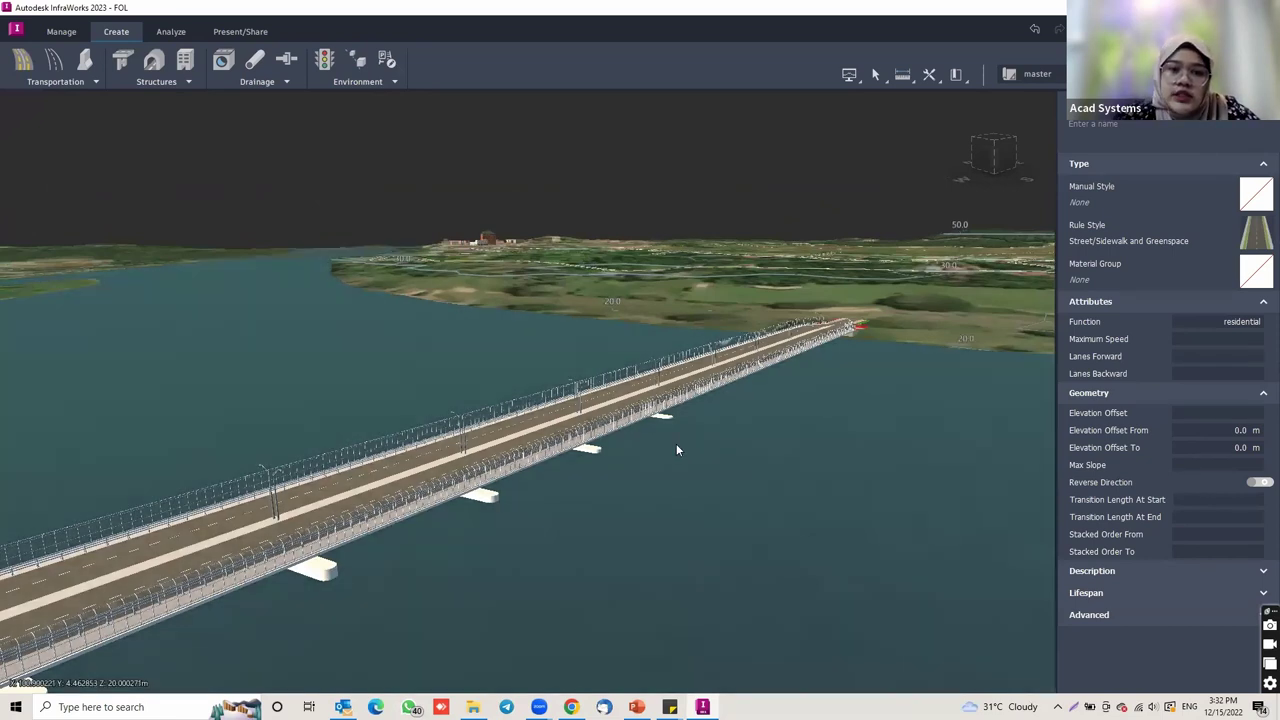
pyautogui.keyDown('shift'); pyautogui.moveTo(676, 443); pyautogui.dragTo(500, 549, button='middle'); pyautogui.keyUp('shift')
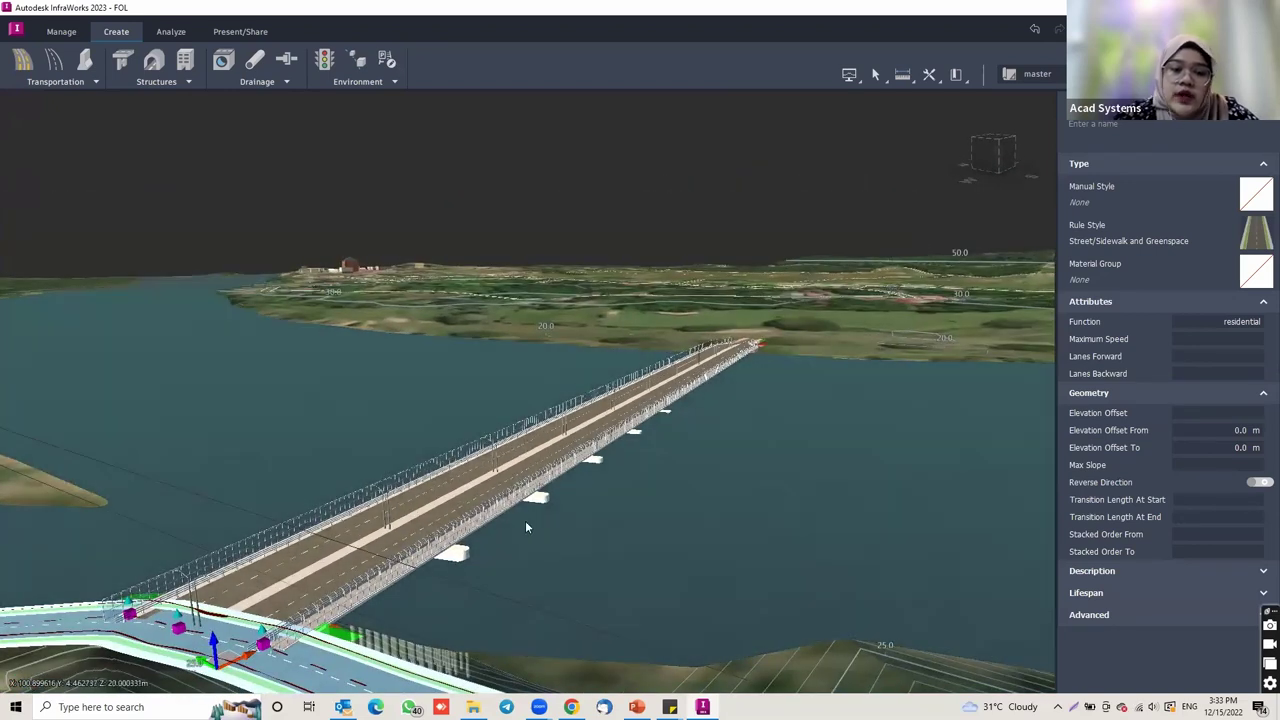
pyautogui.keyDown('shift'); pyautogui.moveTo(508, 521); pyautogui.dragTo(680, 431, button='middle'); pyautogui.keyUp('shift')
pyautogui.scroll(2, 680, 437)
pyautogui.scroll(2, 672, 437)
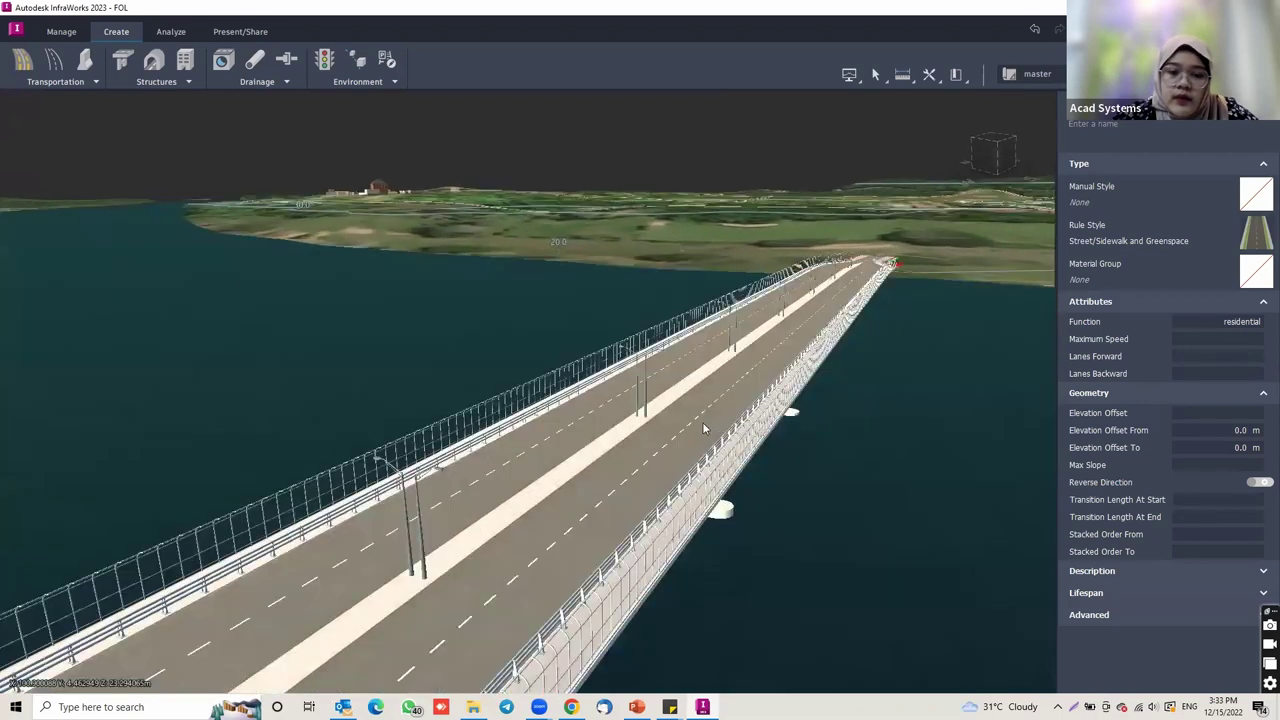
# Step: View the whole bridge in its surroundings, from the riverside road junction across the river to the far bank
pyautogui.moveTo(669, 437); pyautogui.dragTo(650, 398)
pyautogui.scroll(-2, 650, 398)
pyautogui.keyDown('shift'); pyautogui.moveTo(650, 398); pyautogui.dragTo(657, 378, button='middle'); pyautogui.keyUp('shift')
pyautogui.moveTo(636, 549); pyautogui.dragTo(582, 511)
pyautogui.scroll(-1, 598, 484)
pyautogui.keyDown('shift'); pyautogui.moveTo(487, 440); pyautogui.dragTo(284, 285, button='middle'); pyautogui.keyUp('shift')
pyautogui.keyDown('shift'); pyautogui.moveTo(501, 277); pyautogui.dragTo(278, 257, button='middle'); pyautogui.keyUp('shift')
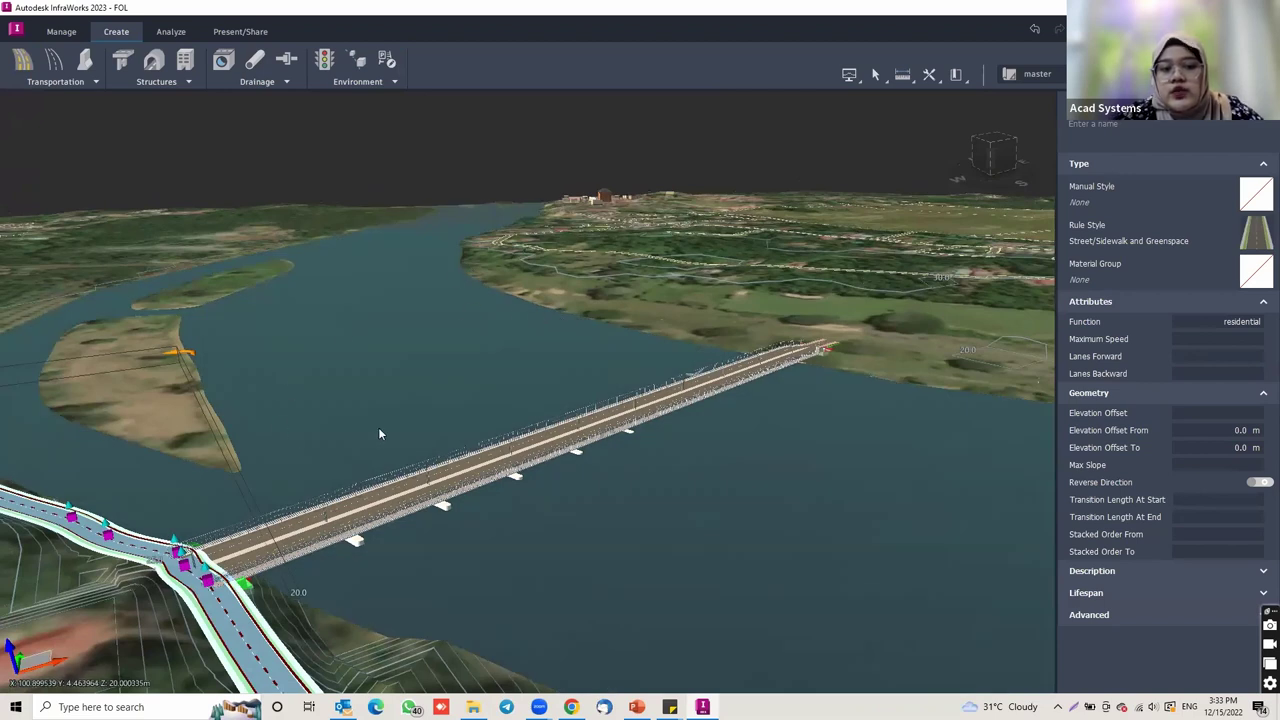
pyautogui.scroll(-2, 466, 460)
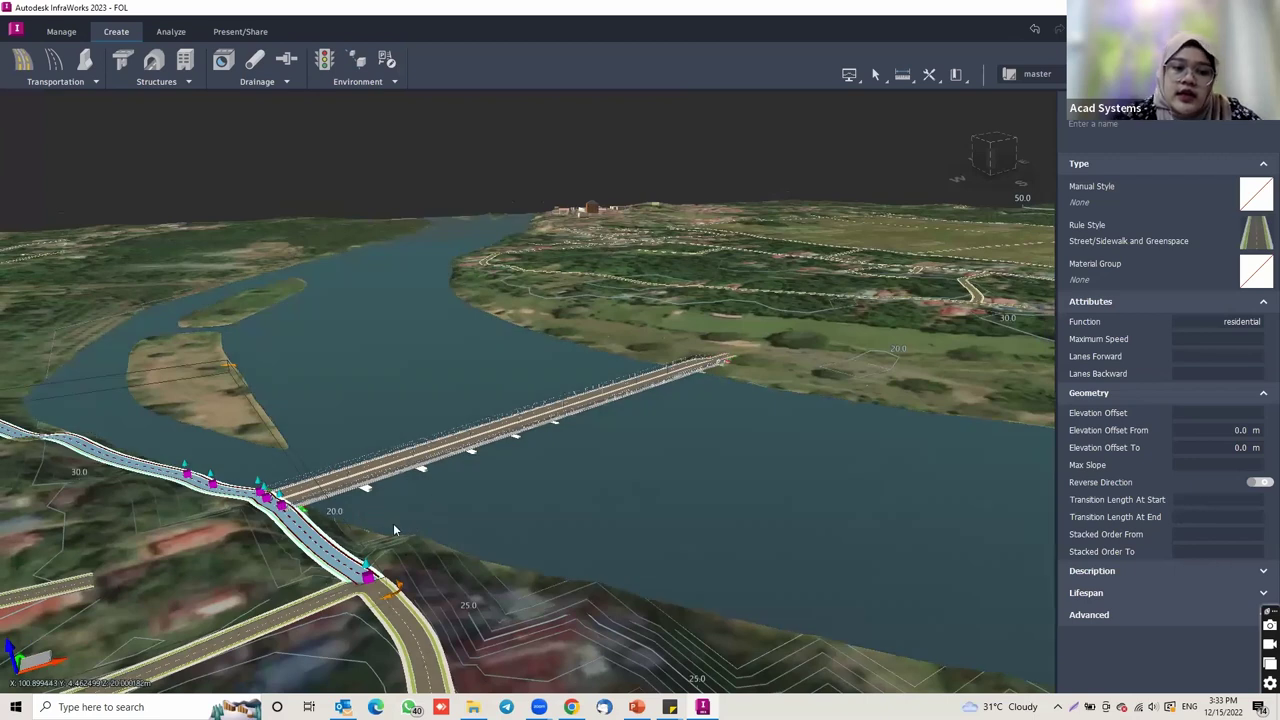
pyautogui.scroll(3, 360, 505)
pyautogui.scroll(3, 446, 496)
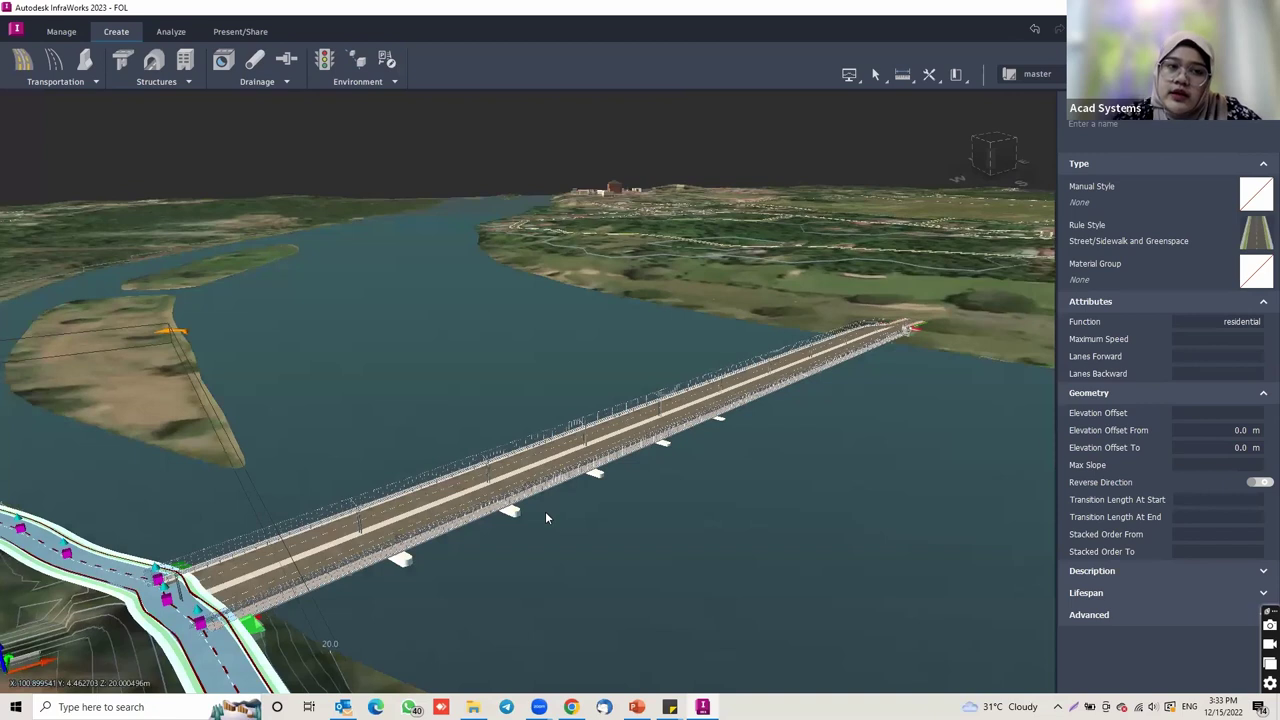
pyautogui.scroll(2, 554, 508)
pyautogui.moveTo(554, 508); pyautogui.dragTo(545, 628)
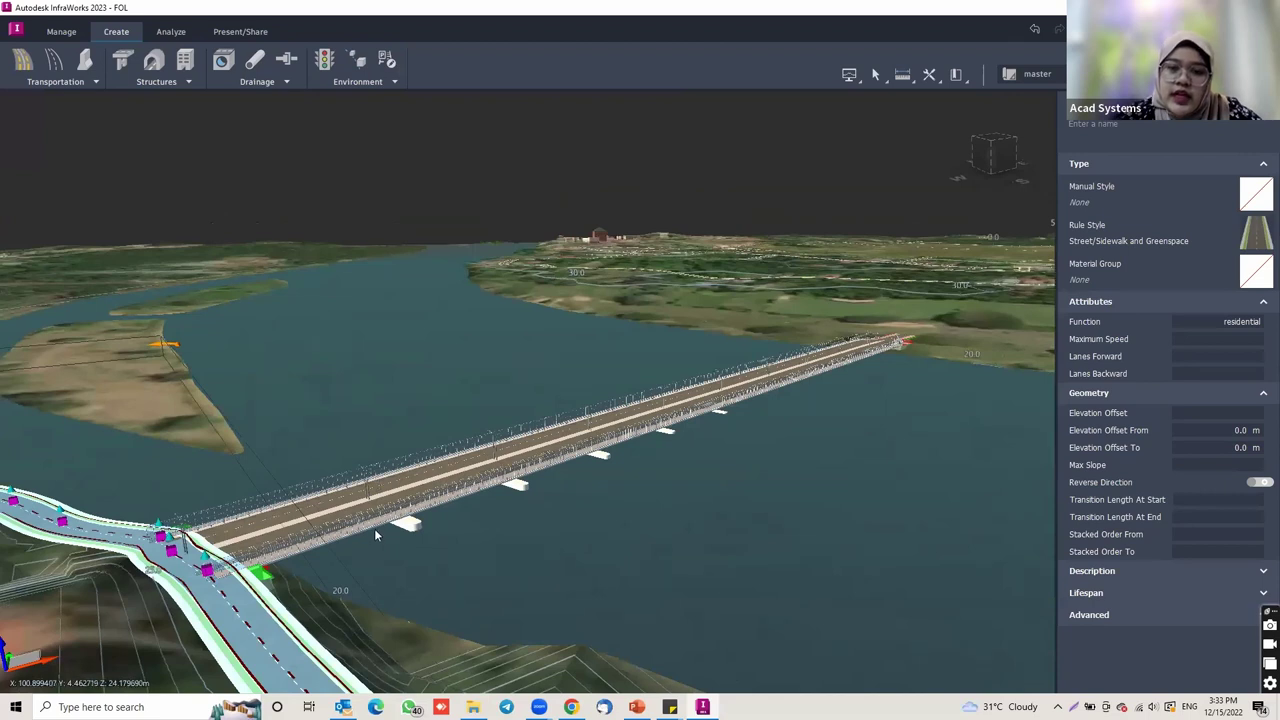
pyautogui.scroll(2, 374, 532)
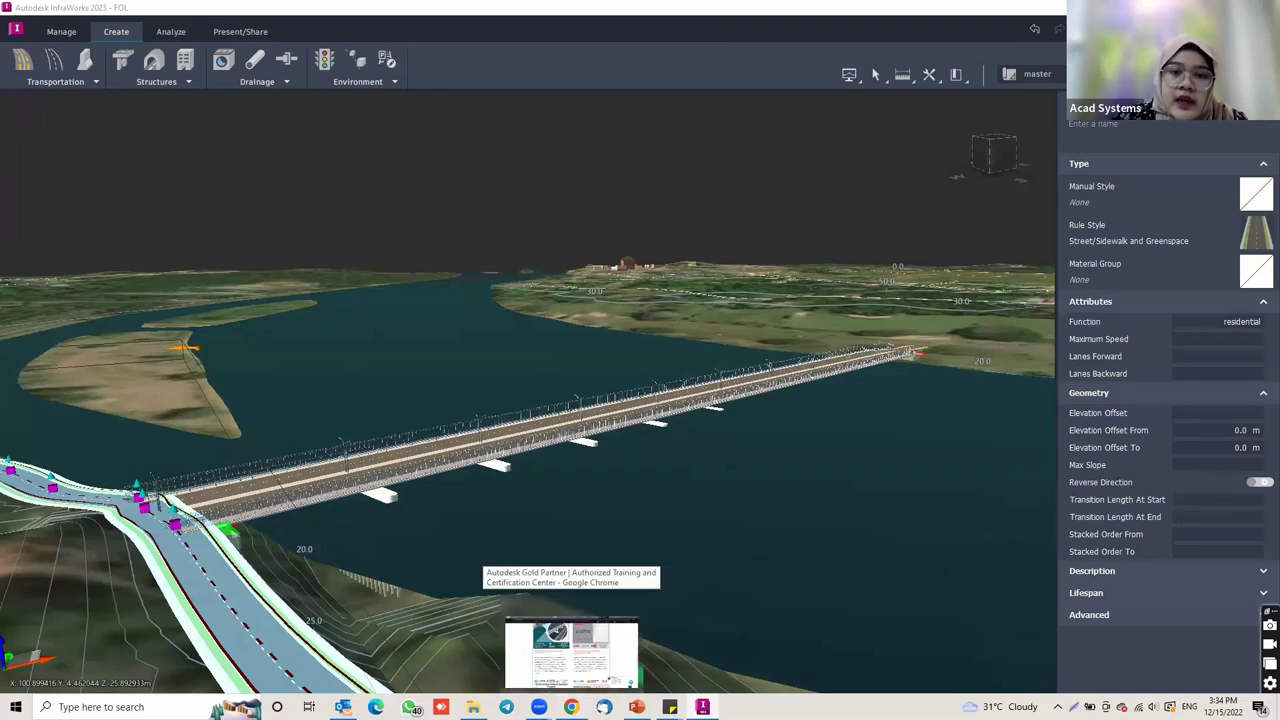
# Step: Switch back to the web browser and review the Simple Bridge in Autodesk Infrawork and Creating Title Block online lessons
pyautogui.hotkey('alt', 'Tab')
pyautogui.scroll(7, 631, 206)
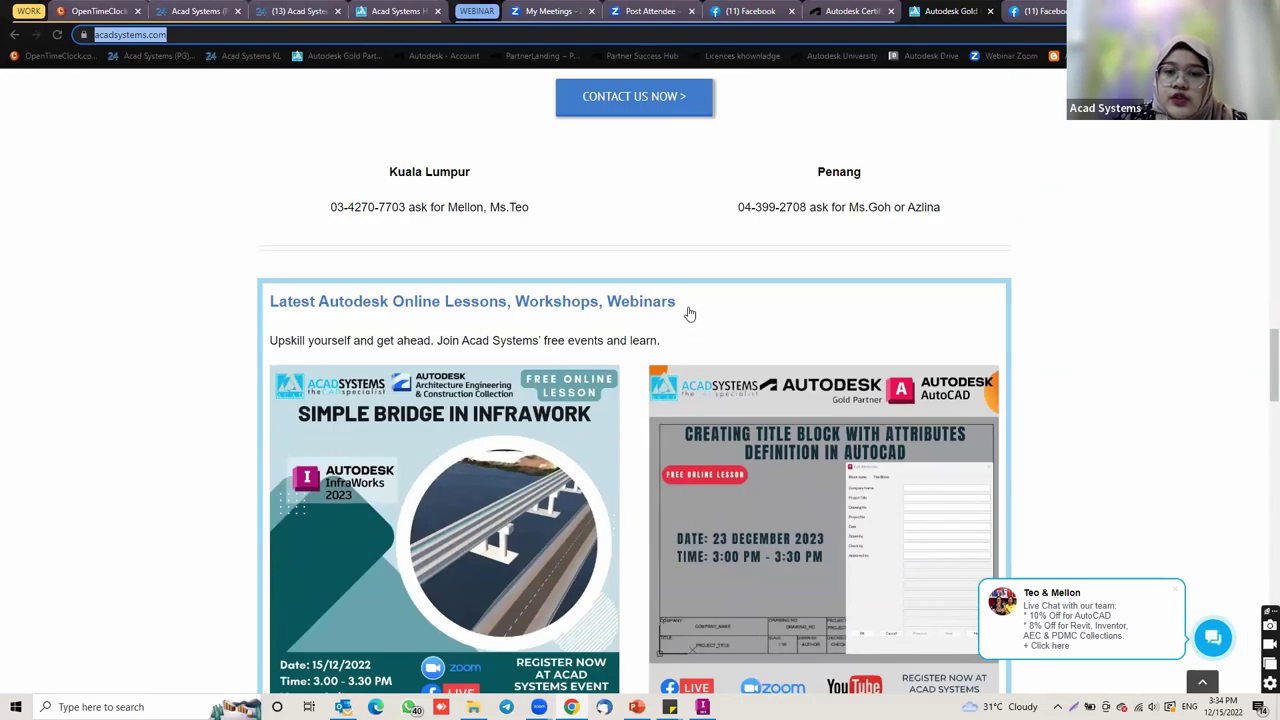
pyautogui.scroll(-2, 755, 186)
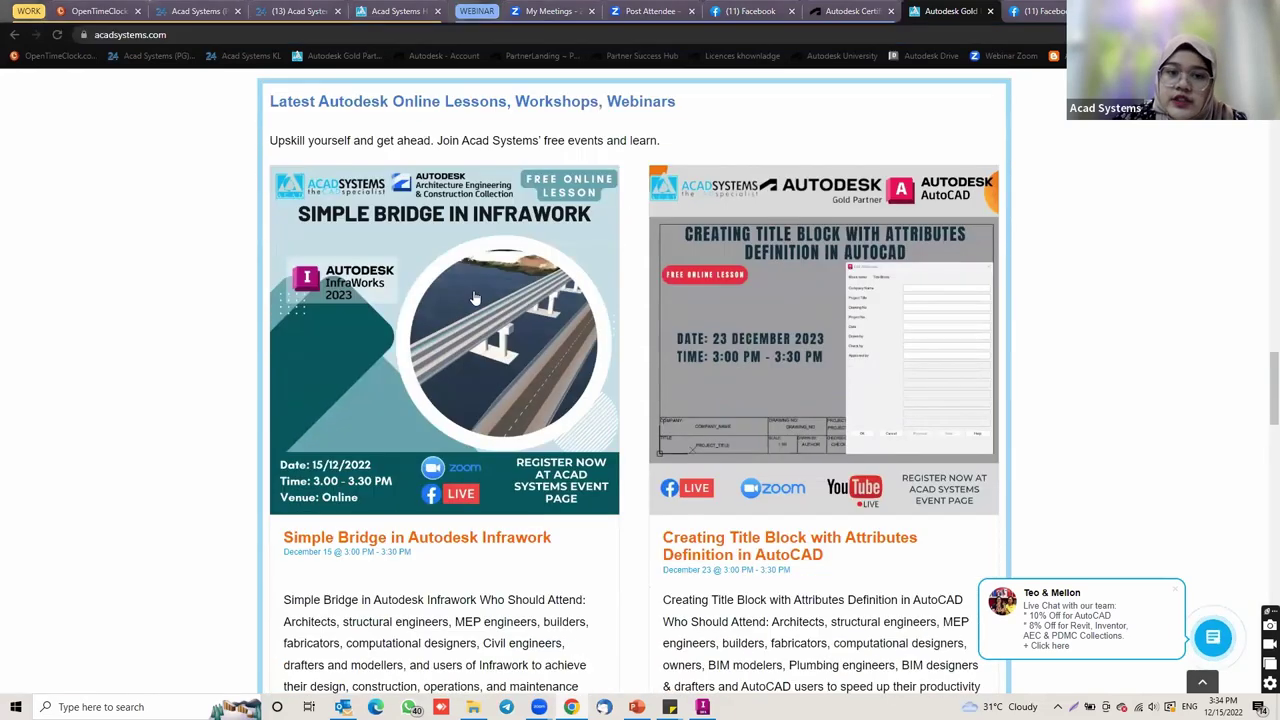
pyautogui.scroll(-3, 560, 188)
pyautogui.scroll(1, 755, 225)
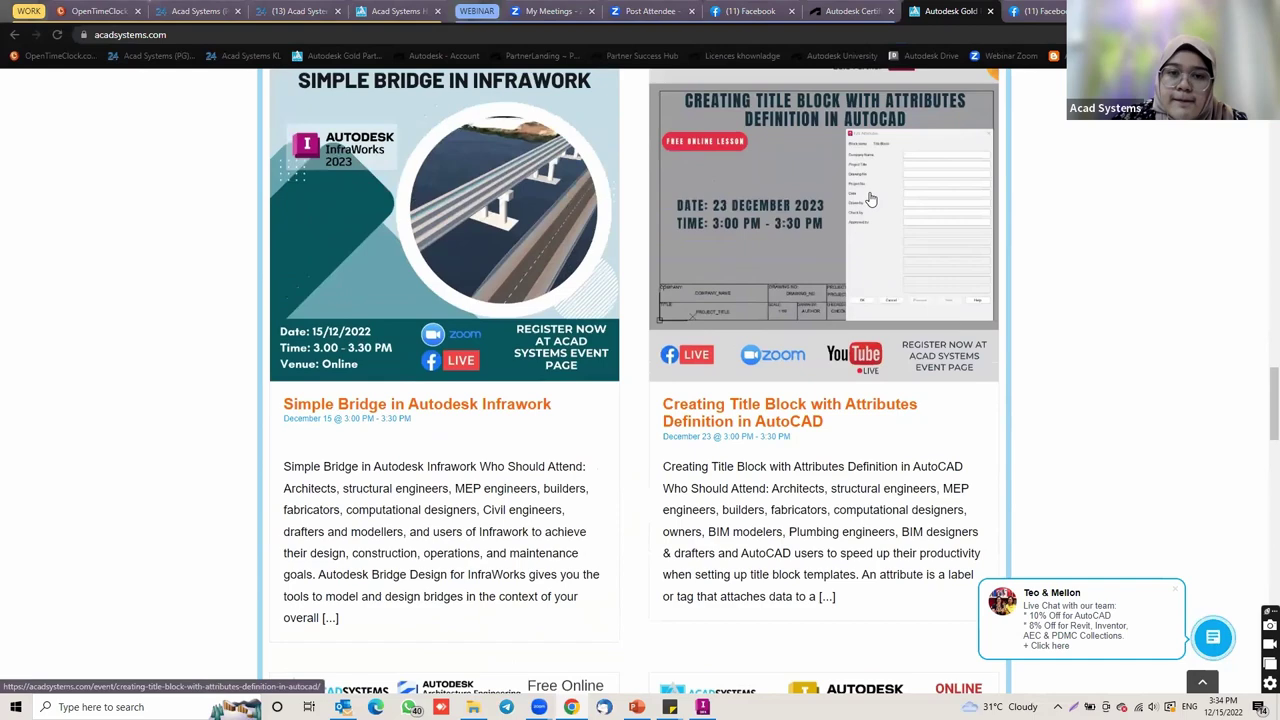
pyautogui.scroll(-3, 756, 232)
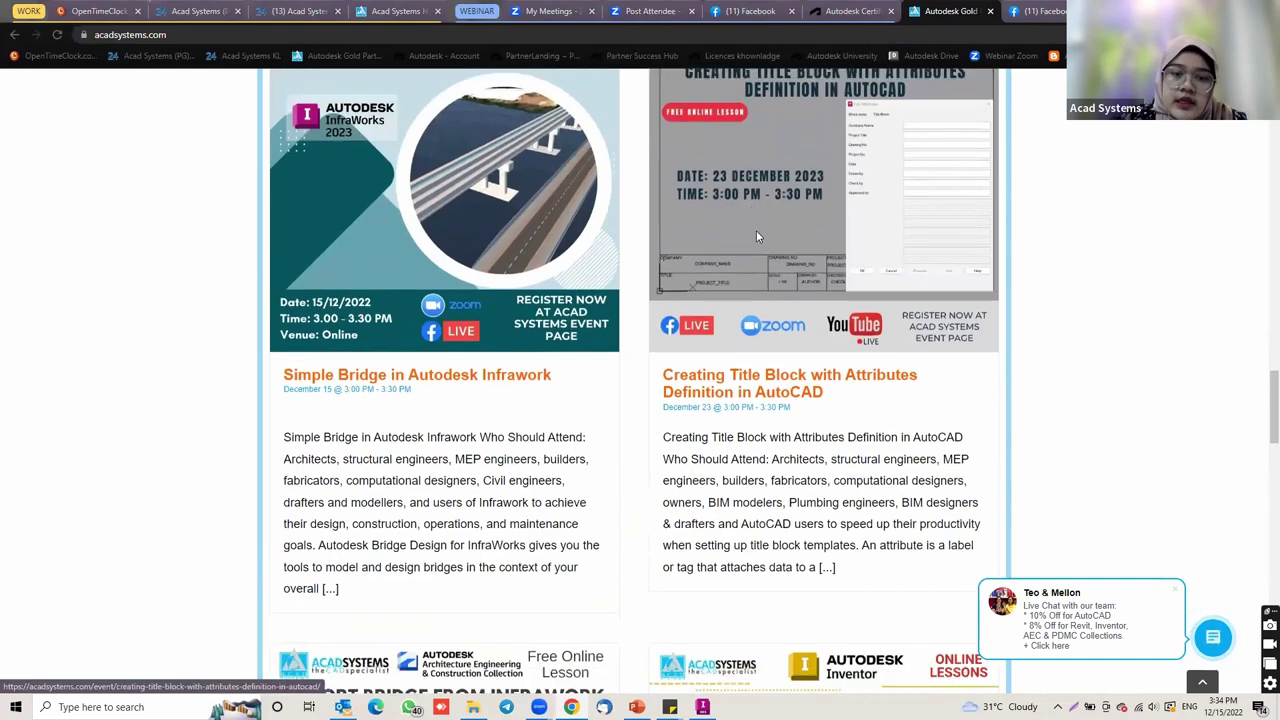
pyautogui.scroll(-2, 538, 270)
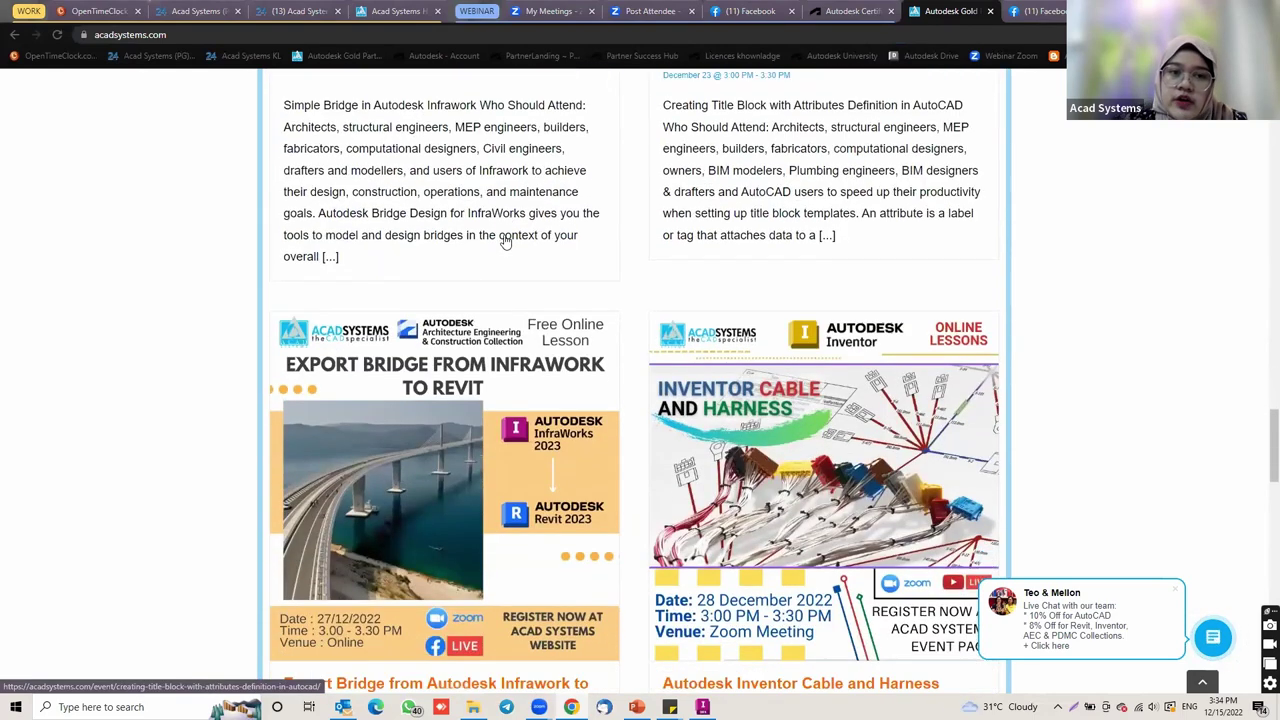
# Step: Examine the announcements for the Export Bridge to Revit and Autodesk Inventor Cable and Harness online lessons
pyautogui.scroll(1, 540, 345)
pyautogui.scroll(1, 538, 345)
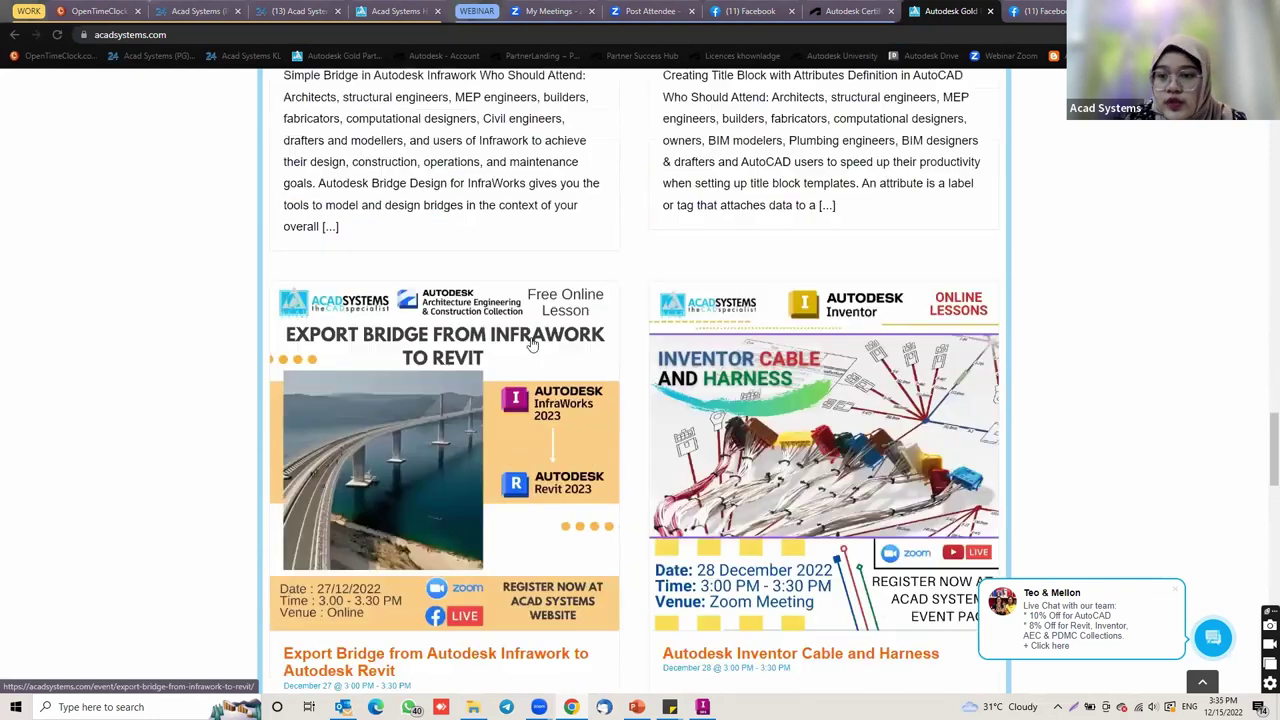
pyautogui.scroll(2, 531, 343)
pyautogui.scroll(-1, 325, 350)
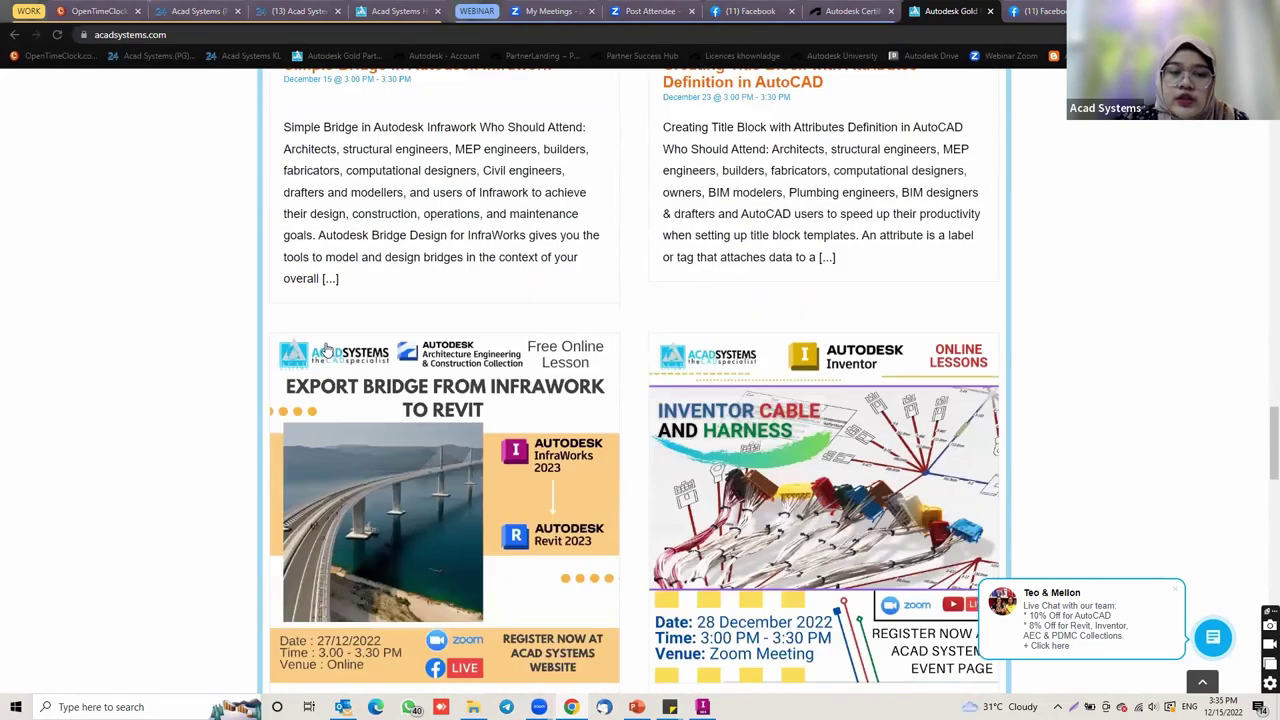
pyautogui.scroll(-1, 316, 346)
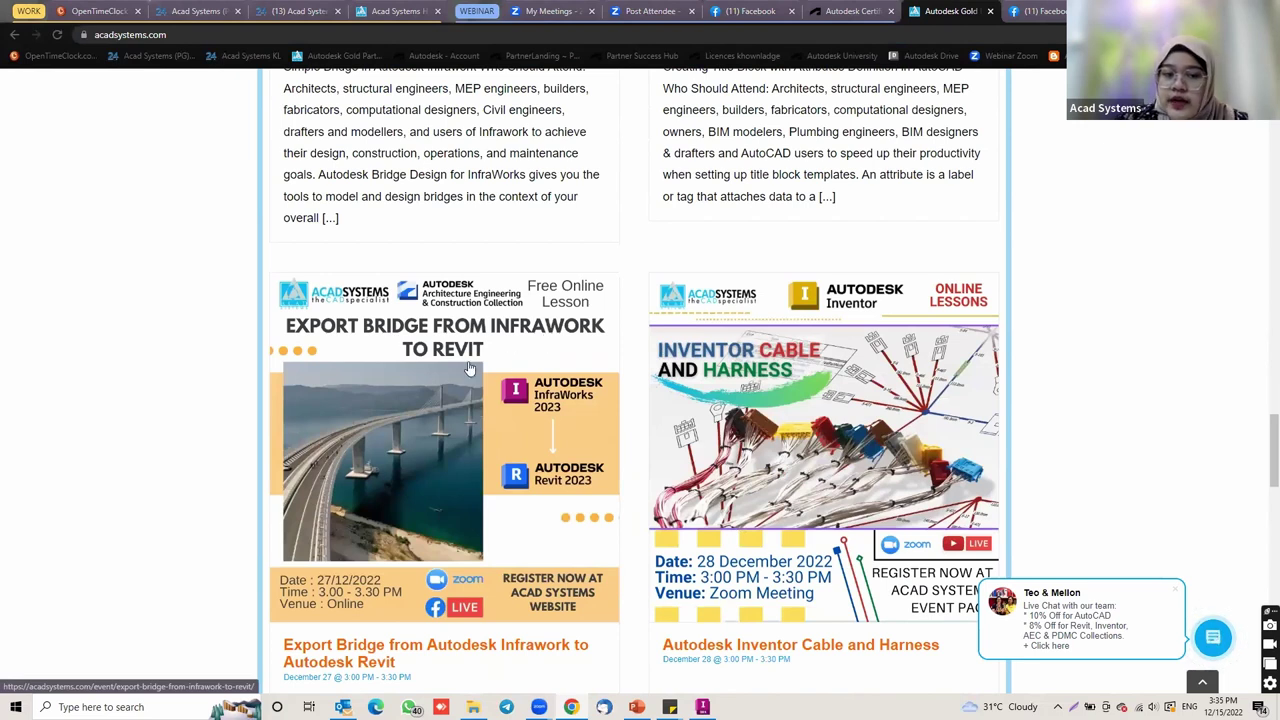
pyautogui.scroll(-1, 449, 388)
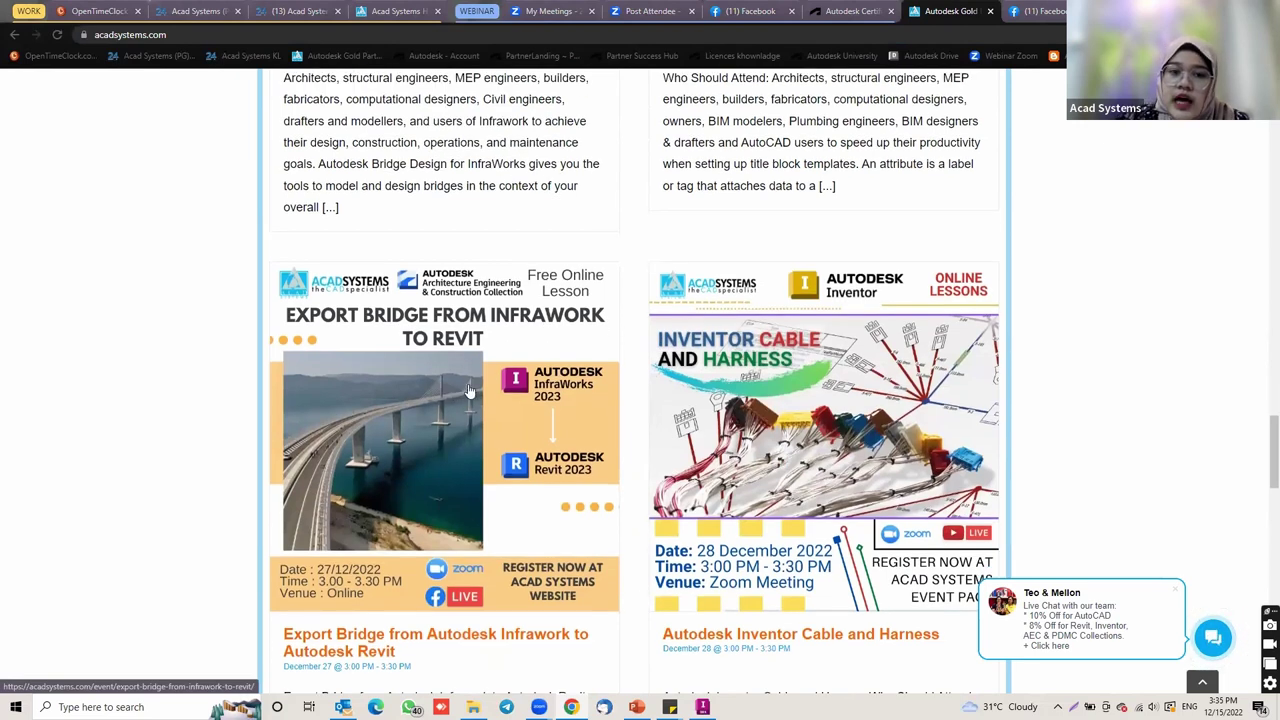
pyautogui.scroll(-3, 470, 390)
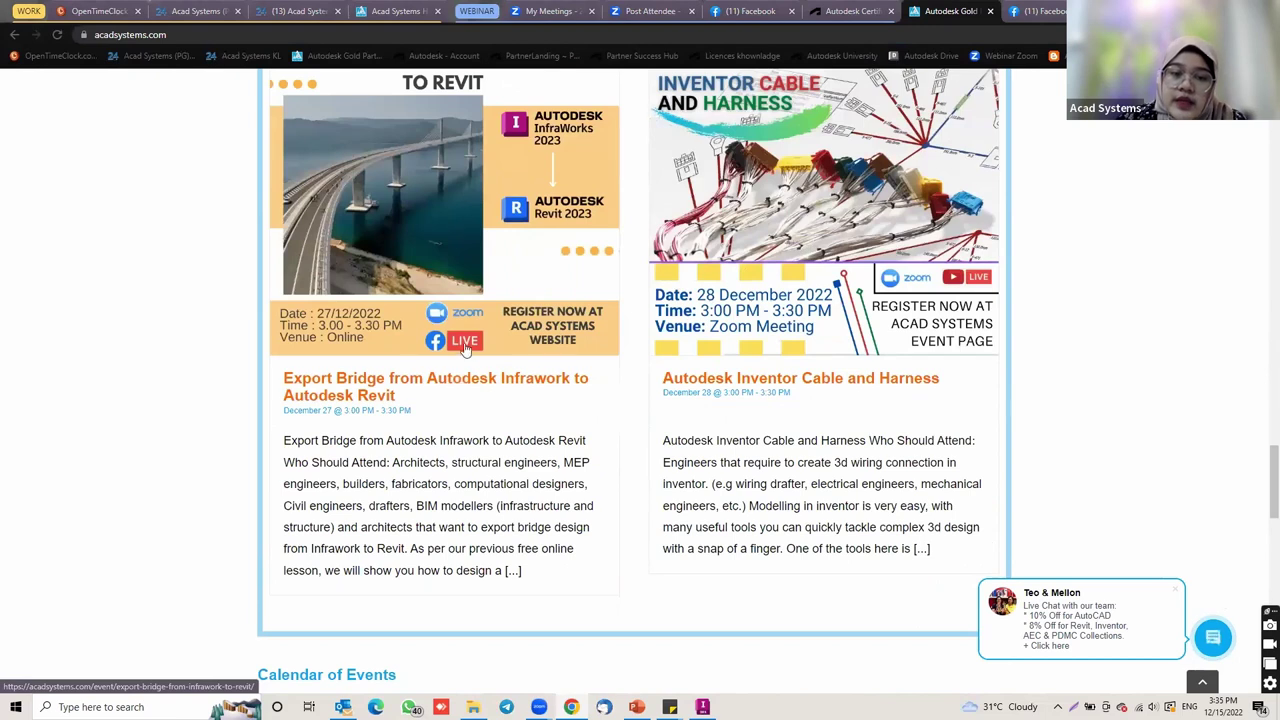
pyautogui.scroll(1, 470, 390)
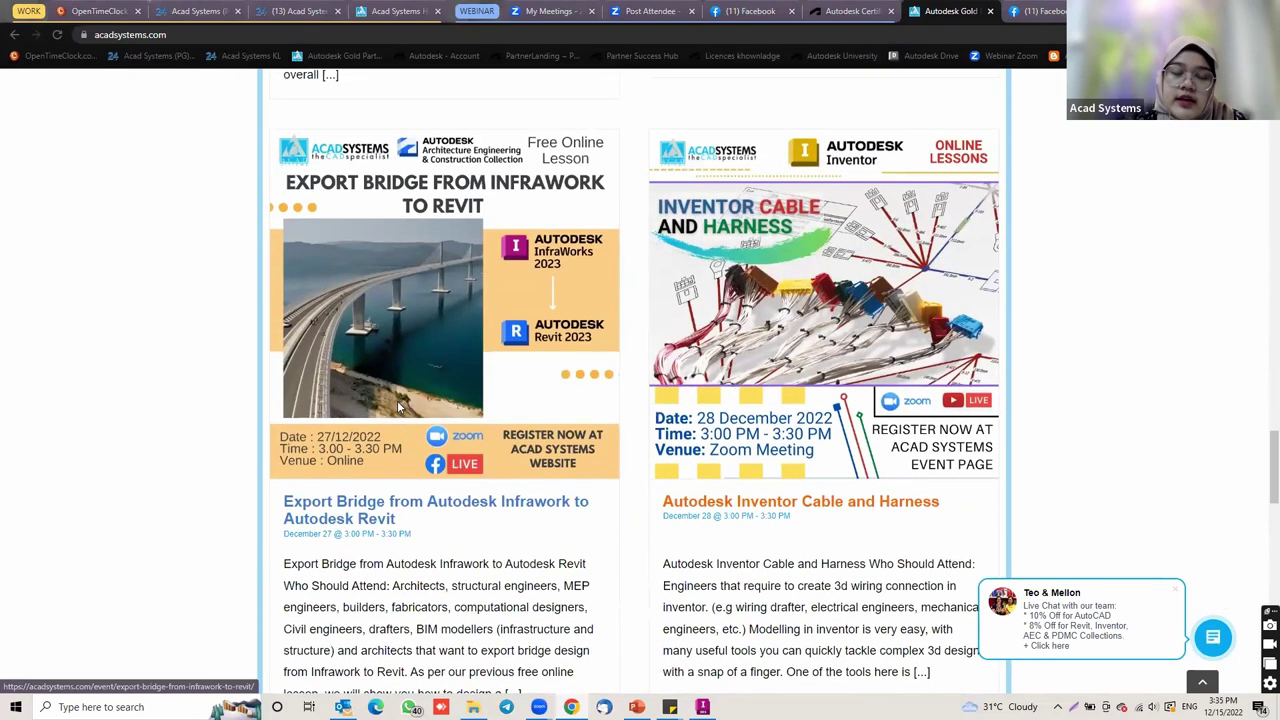
# Step: Open the event page for Export Bridge from Autodesk Infrawork to Autodesk Revit and read its details down to the RSVP section
pyautogui.click(399, 475)
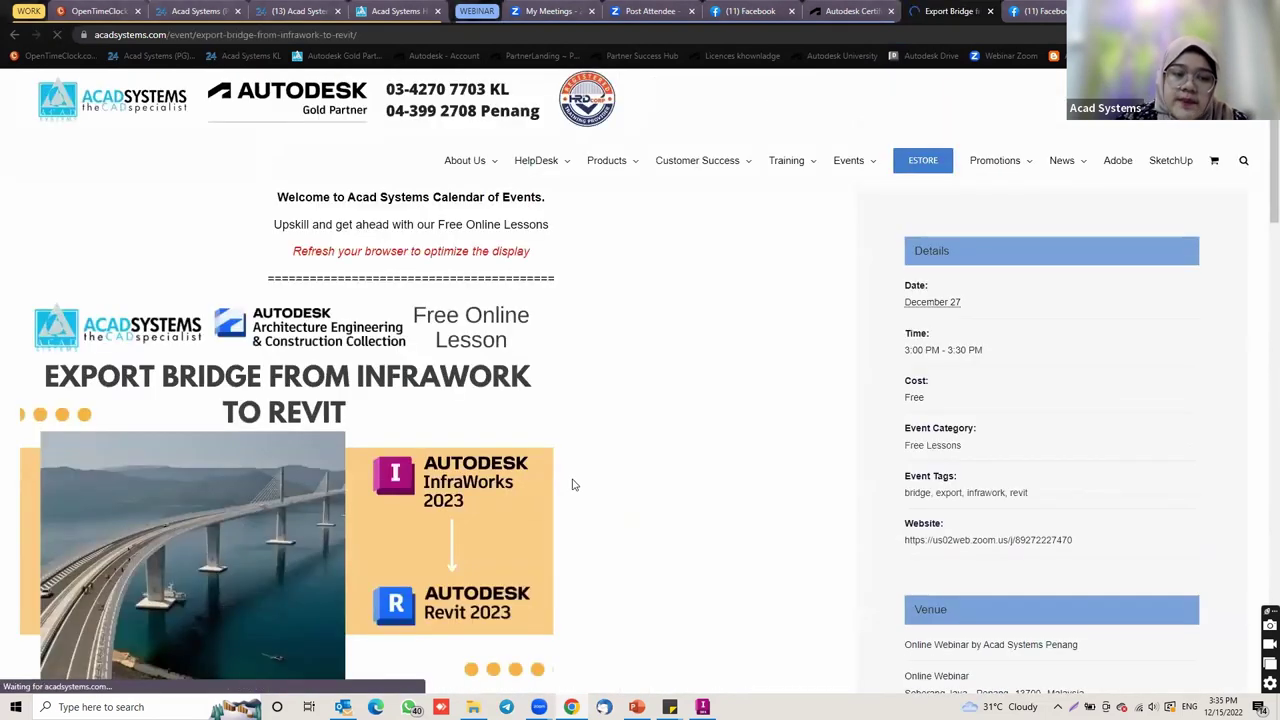
pyautogui.scroll(-3, 573, 485)
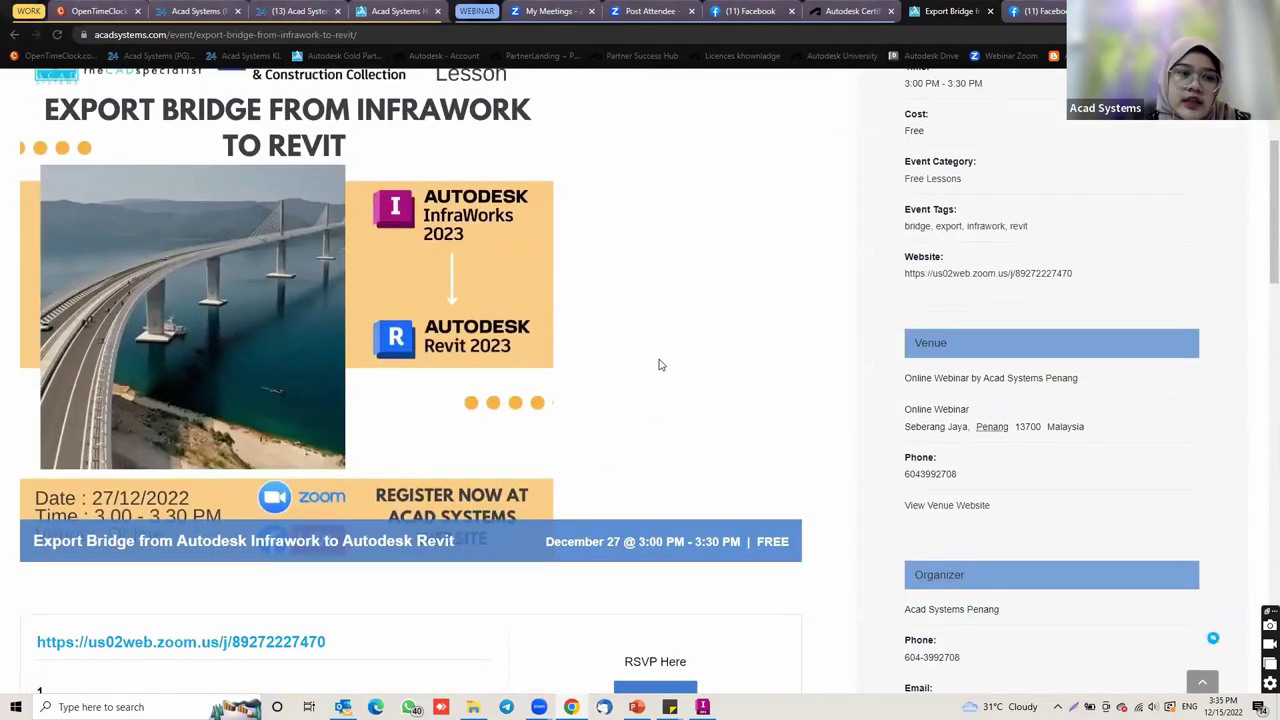
pyautogui.scroll(-1, 651, 312)
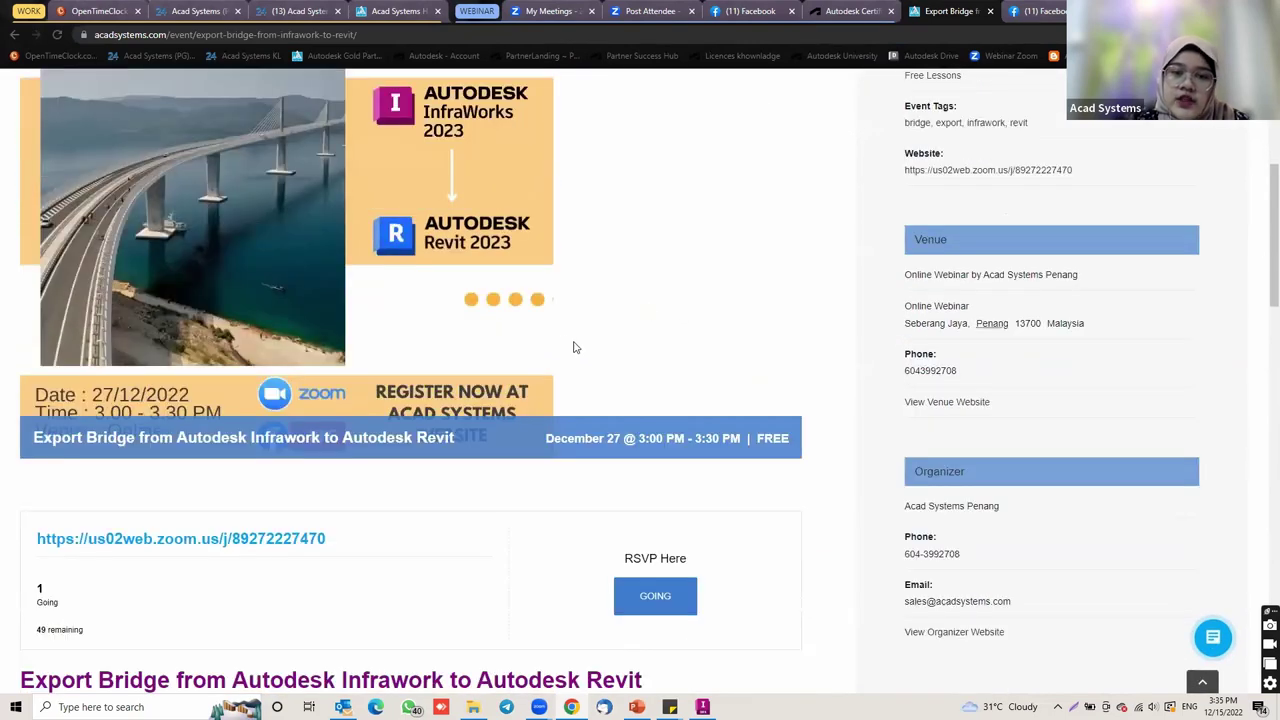
pyautogui.scroll(-3, 572, 340)
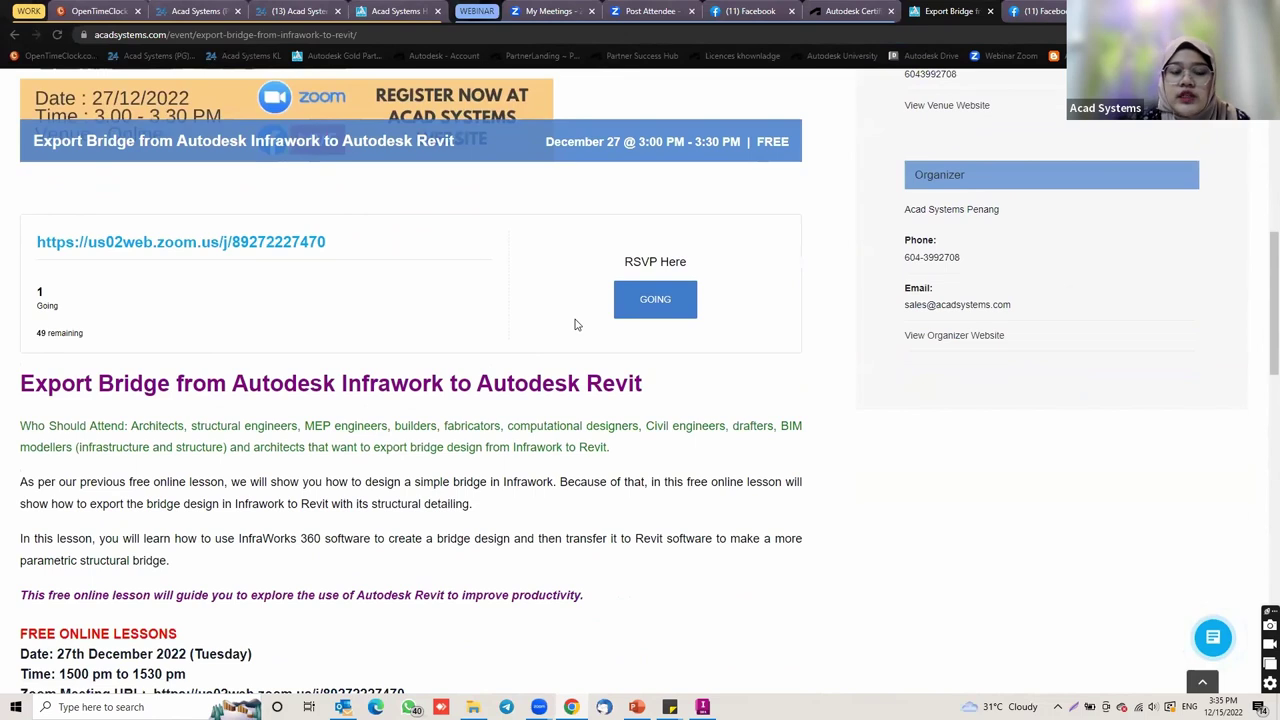
# Step: Show the lesson's RSVP form and its online meeting details, and cancel the RSVP without submitting it
pyautogui.click(655, 299)
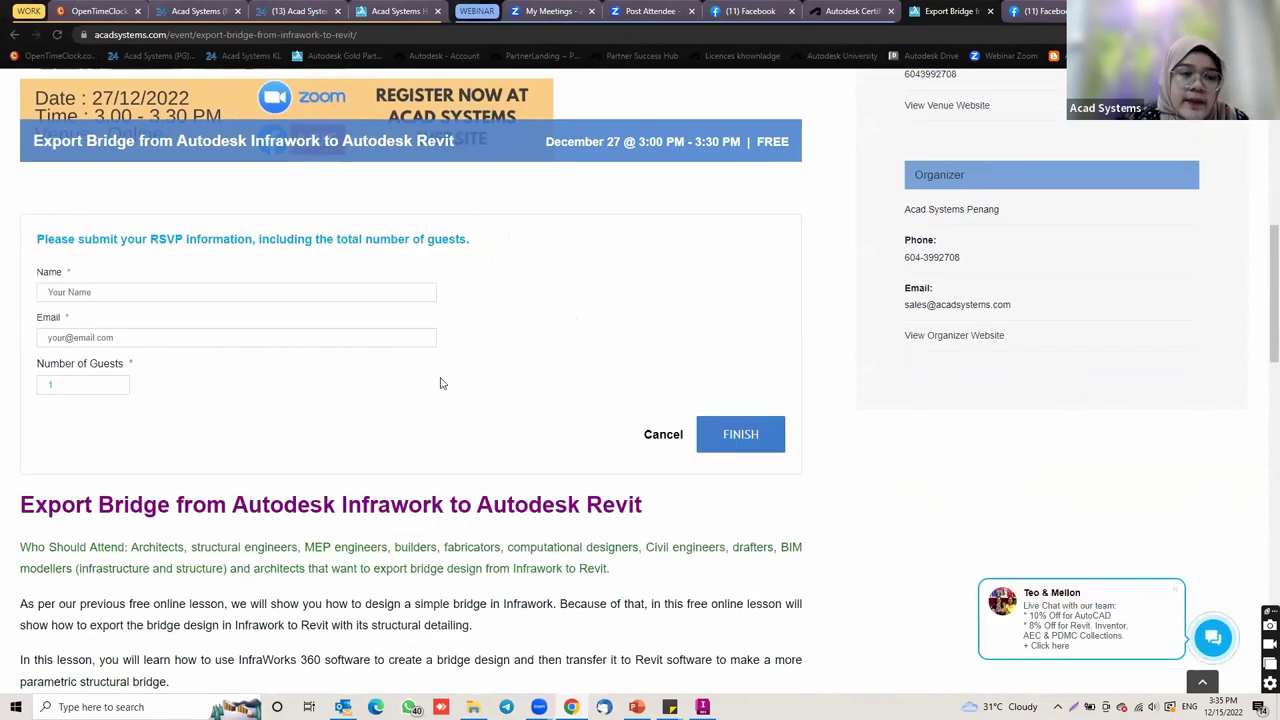
pyautogui.scroll(-1, 442, 380)
pyautogui.scroll(-2, 72, 487)
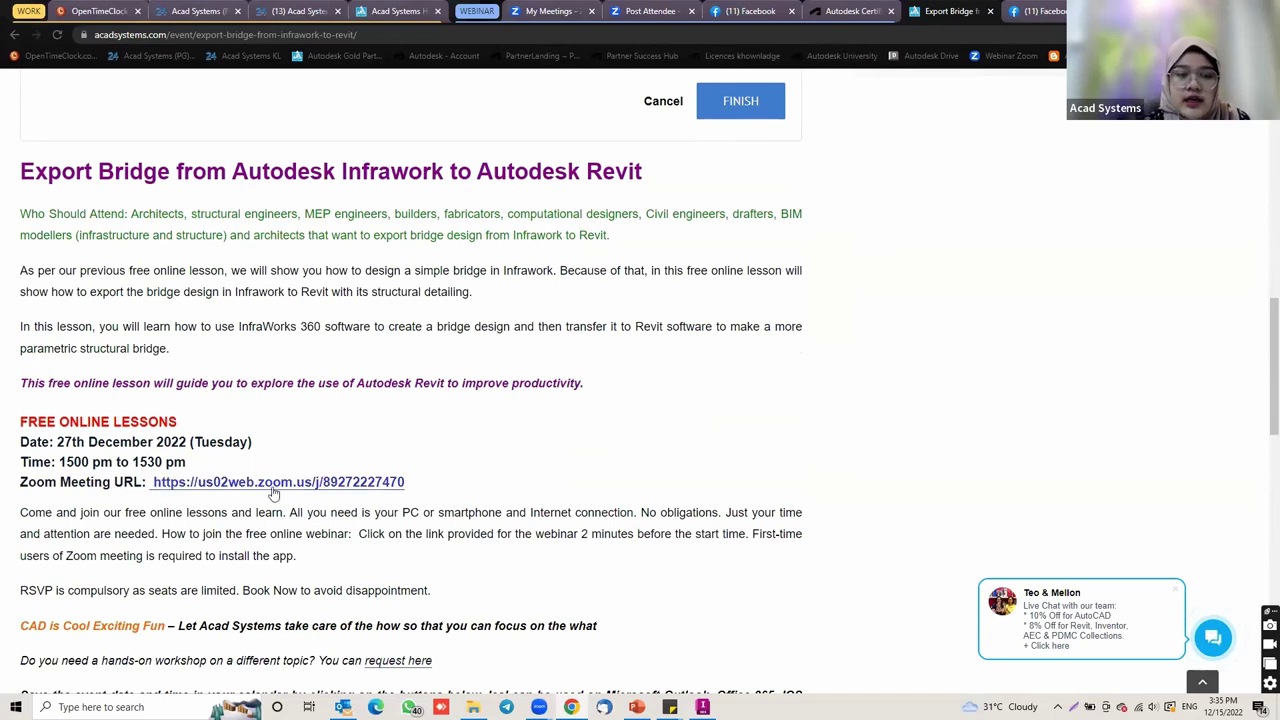
pyautogui.scroll(3, 500, 371)
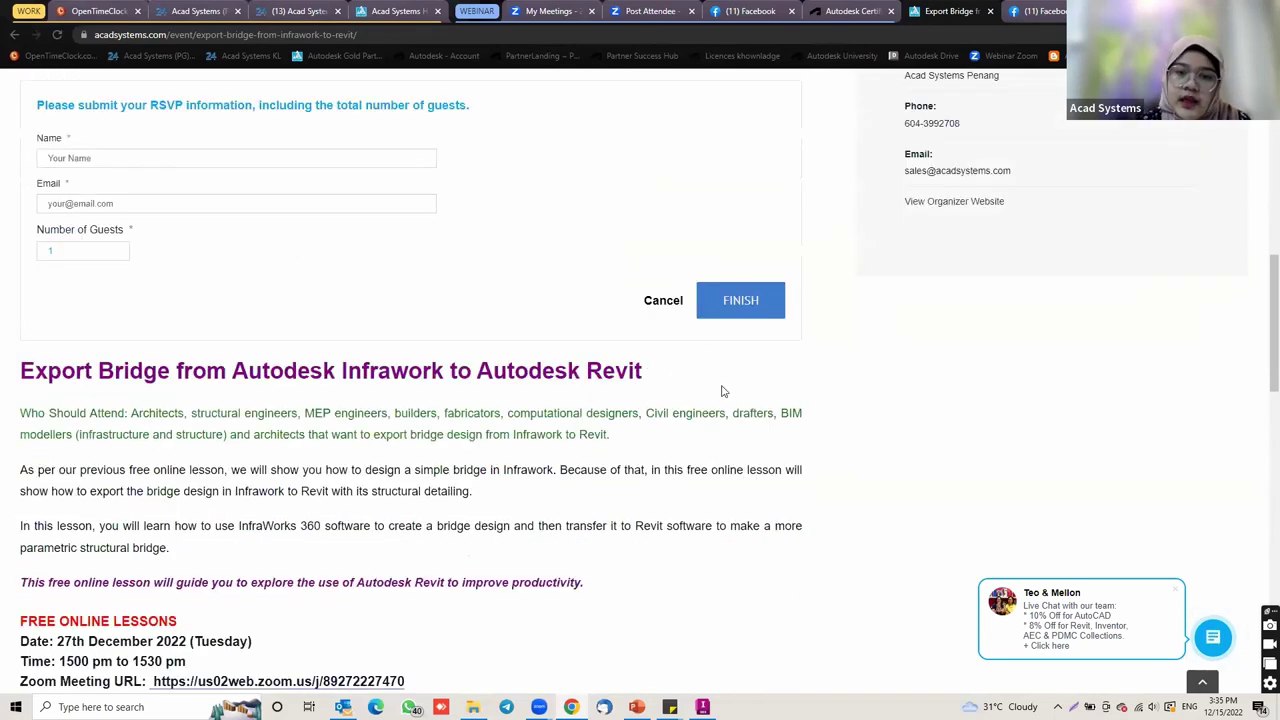
pyautogui.click(663, 368)
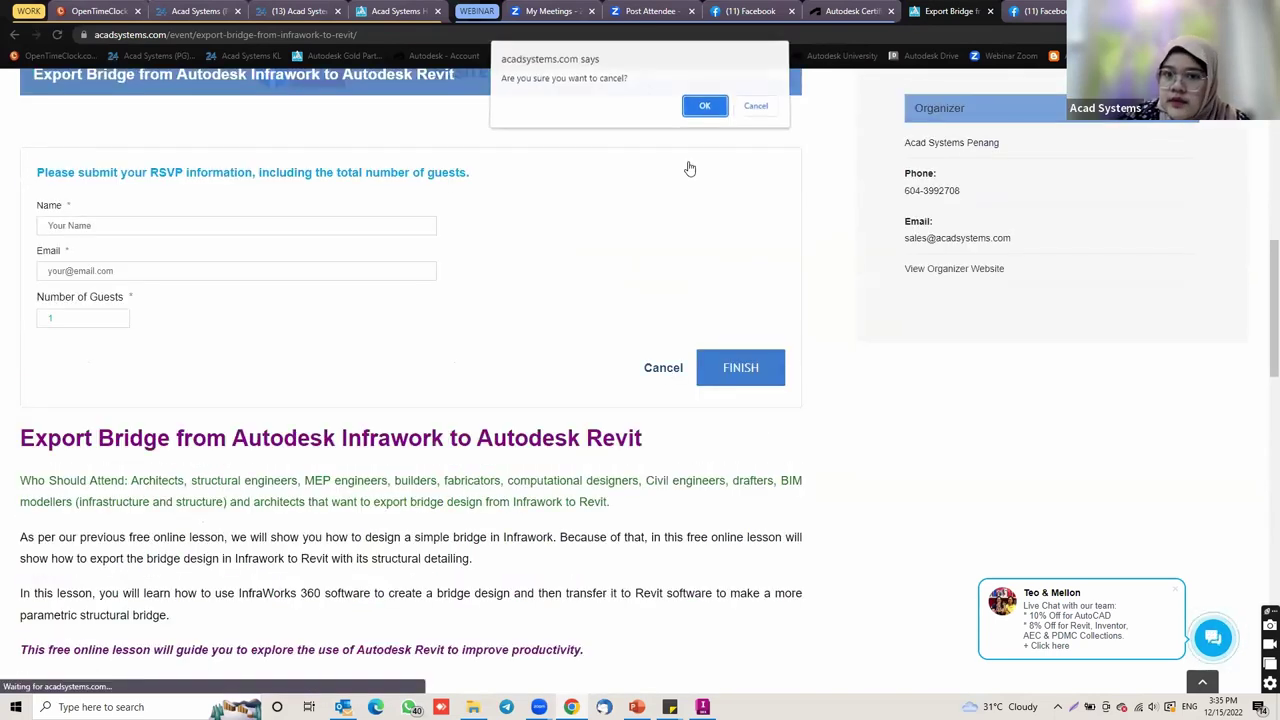
pyautogui.click(705, 111)
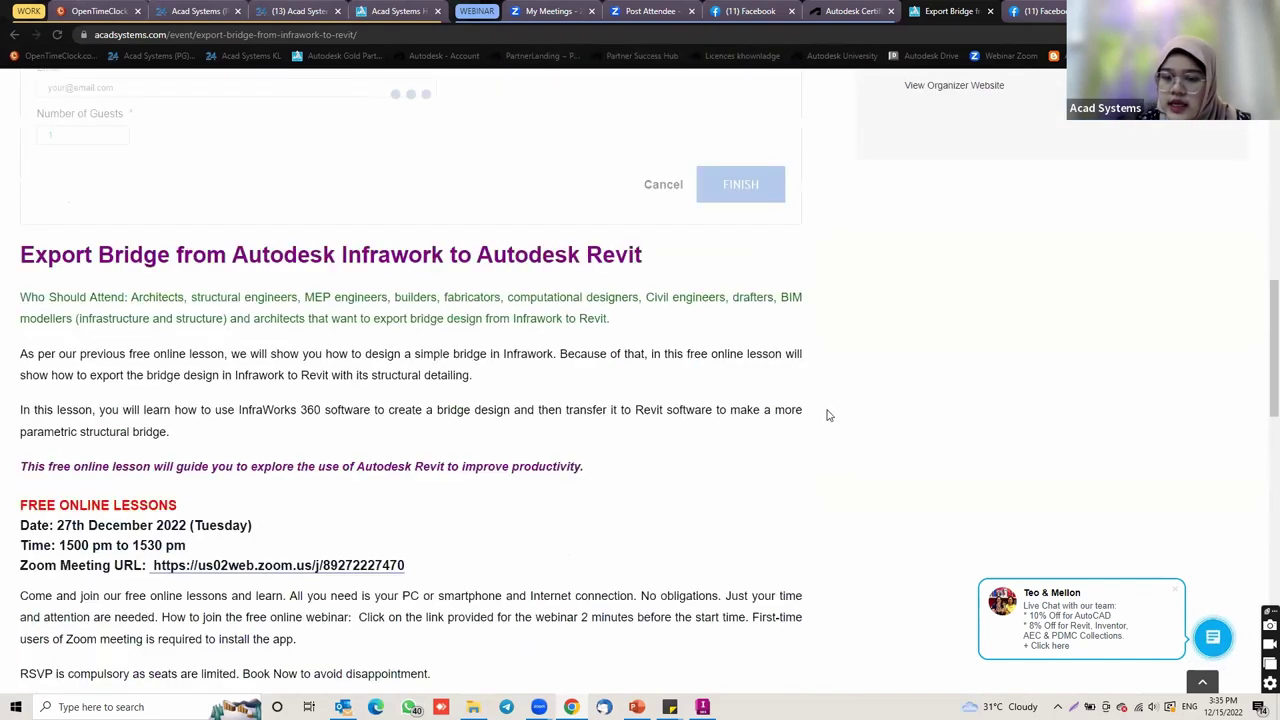
# Step: Review the rest of the Export Bridge lesson's event page, including the meeting details and the 2022 online training schedule
pyautogui.scroll(-1, 834, 420)
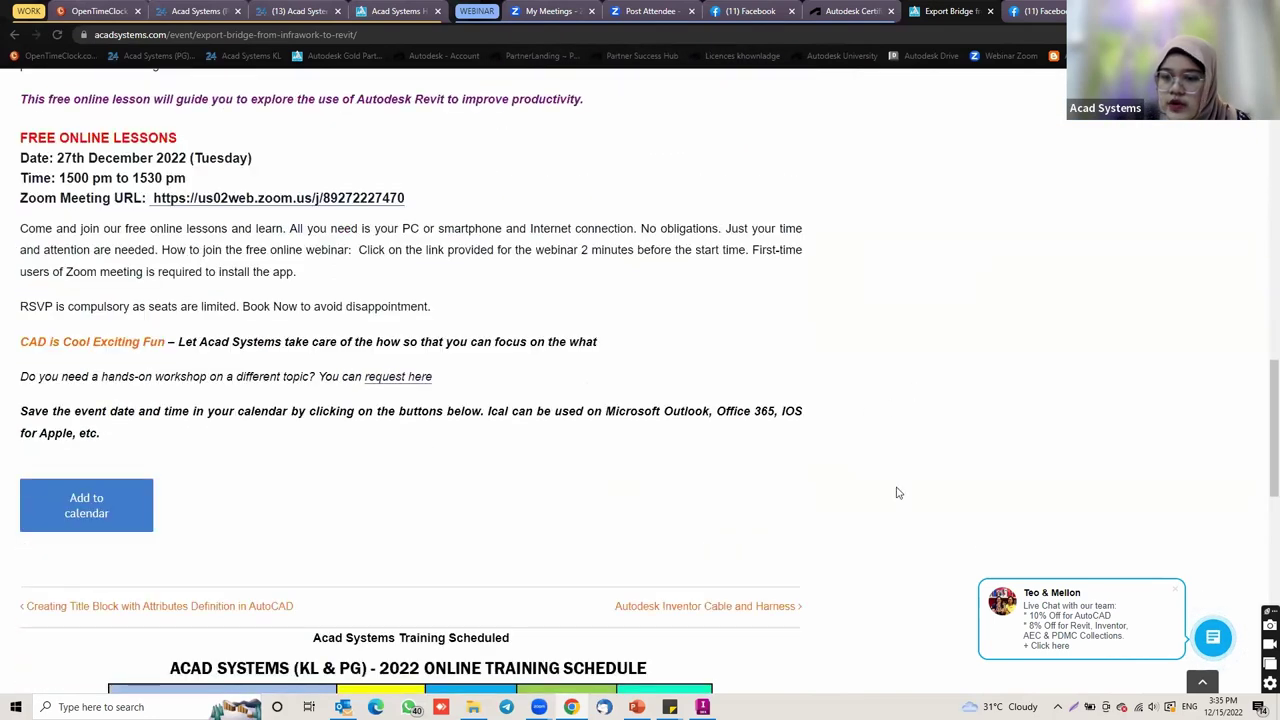
pyautogui.scroll(-2, 892, 510)
pyautogui.scroll(-1, 890, 542)
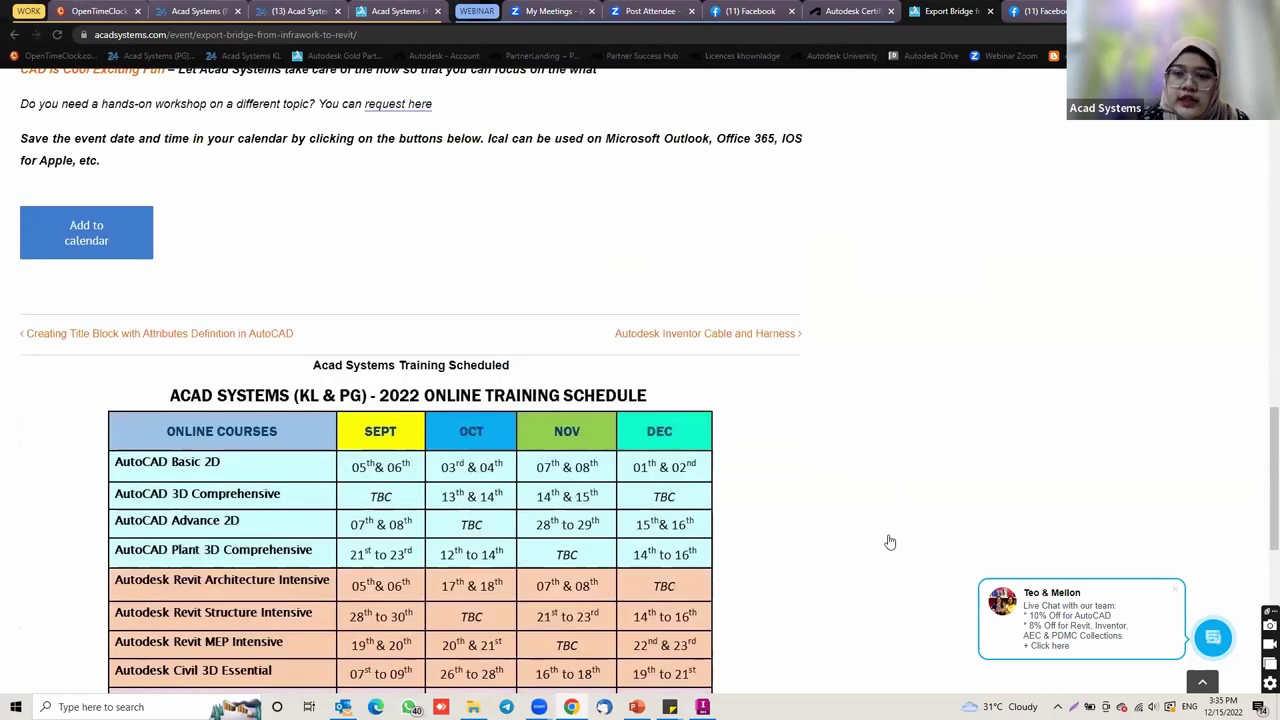
pyautogui.scroll(-3, 870, 490)
pyautogui.scroll(-3, 753, 399)
# Step: Open the Acad Systems YouTube channel and browse its uploaded lesson videos down to Civil 3D 2023 New Feature and back up
pyautogui.click(389, 369)
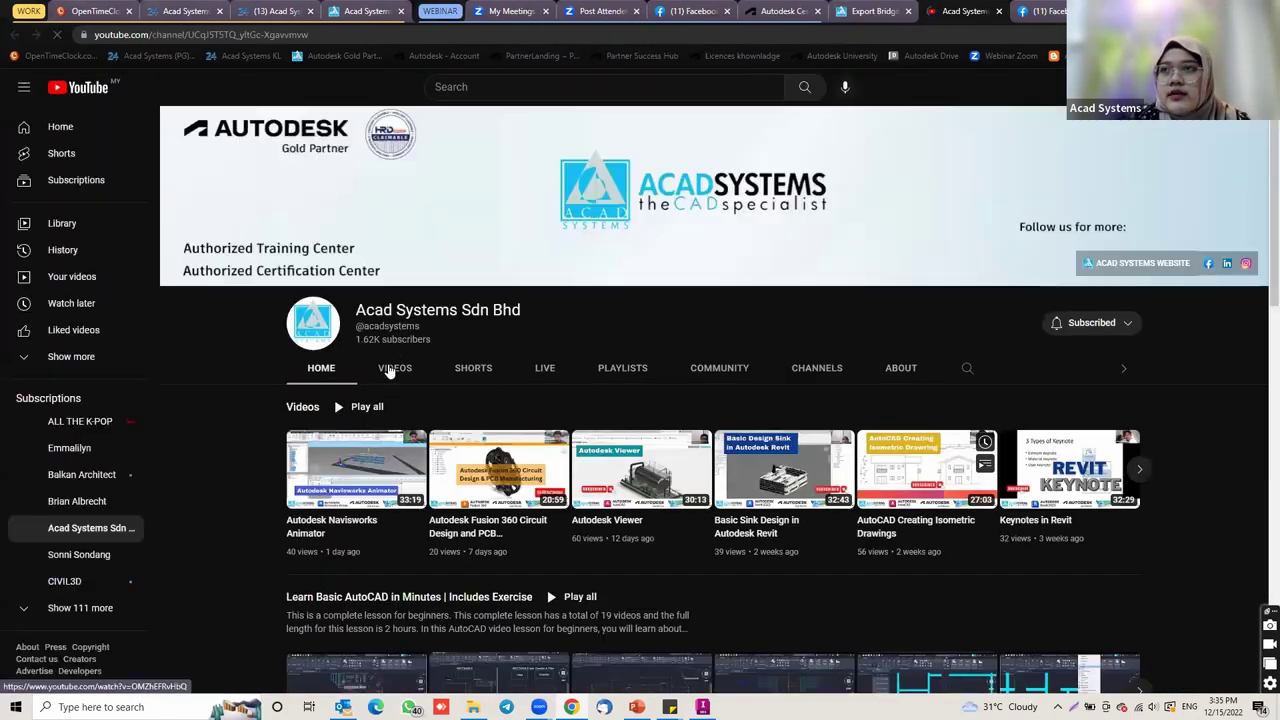
pyautogui.click(391, 369)
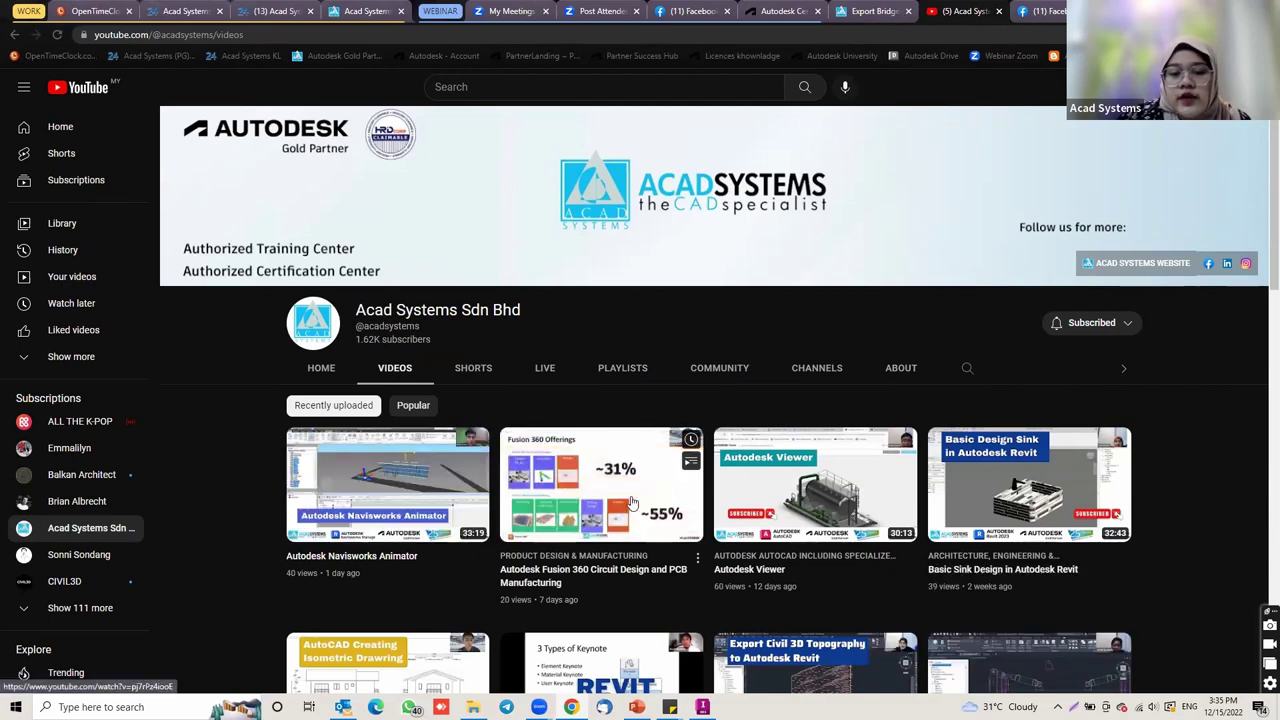
pyautogui.scroll(-1, 785, 518)
pyautogui.scroll(-3, 785, 518)
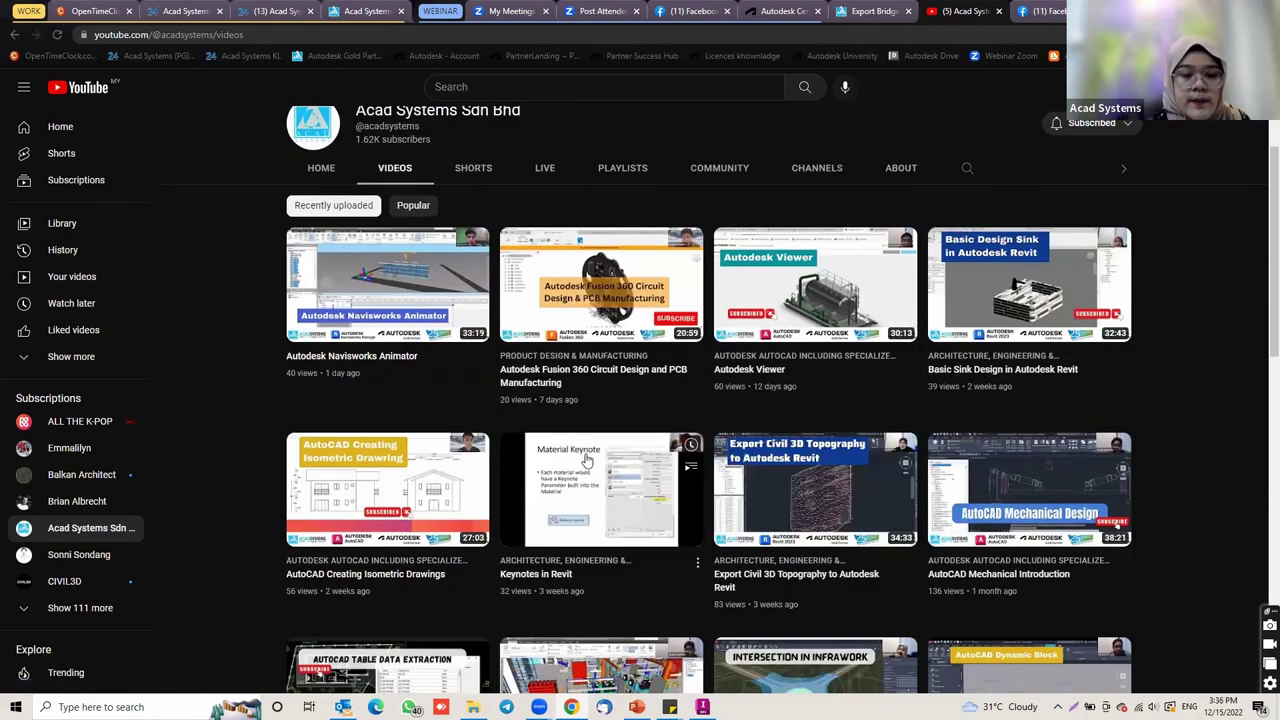
pyautogui.scroll(-3, 630, 563)
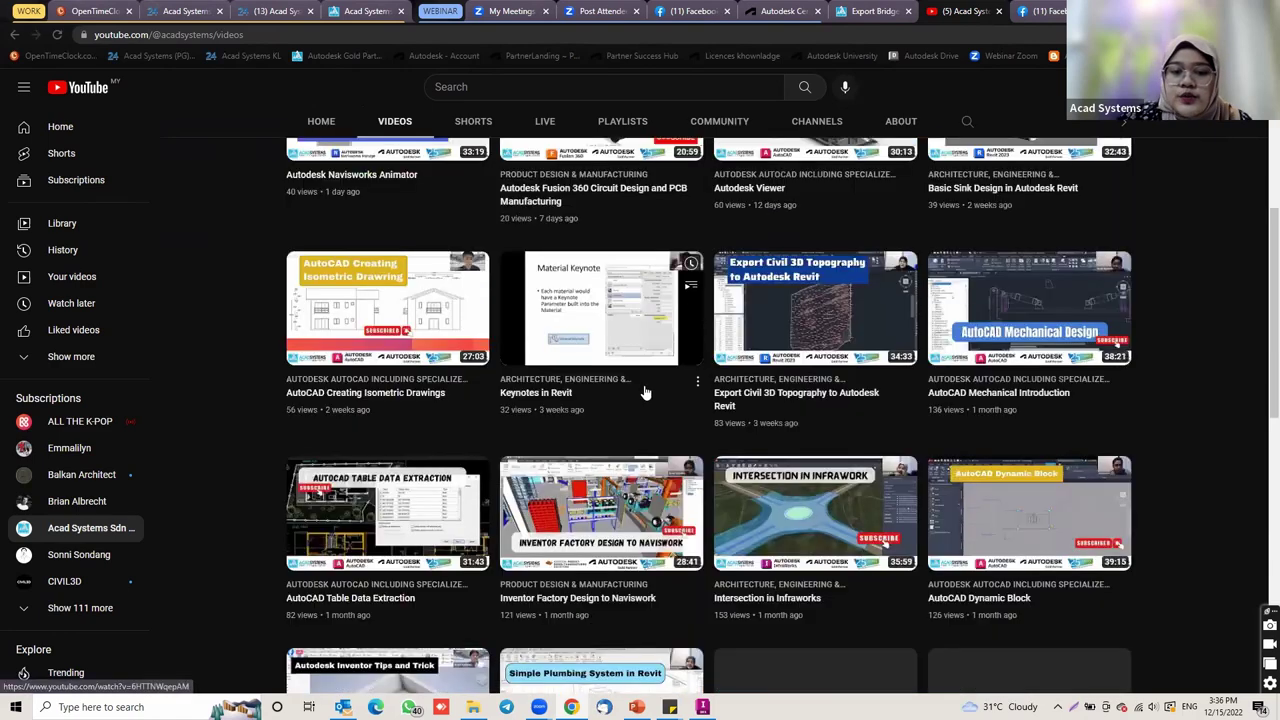
pyautogui.scroll(-1, 645, 395)
pyautogui.scroll(-1, 620, 470)
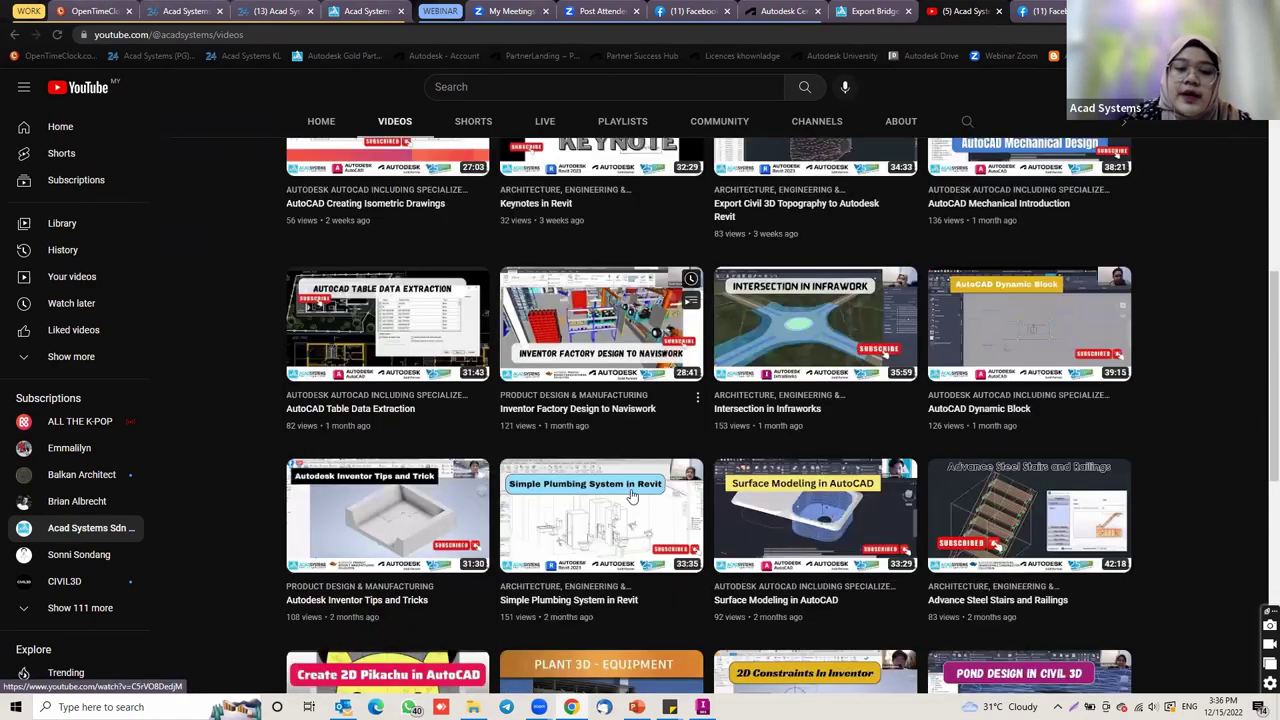
pyautogui.scroll(-3, 640, 575)
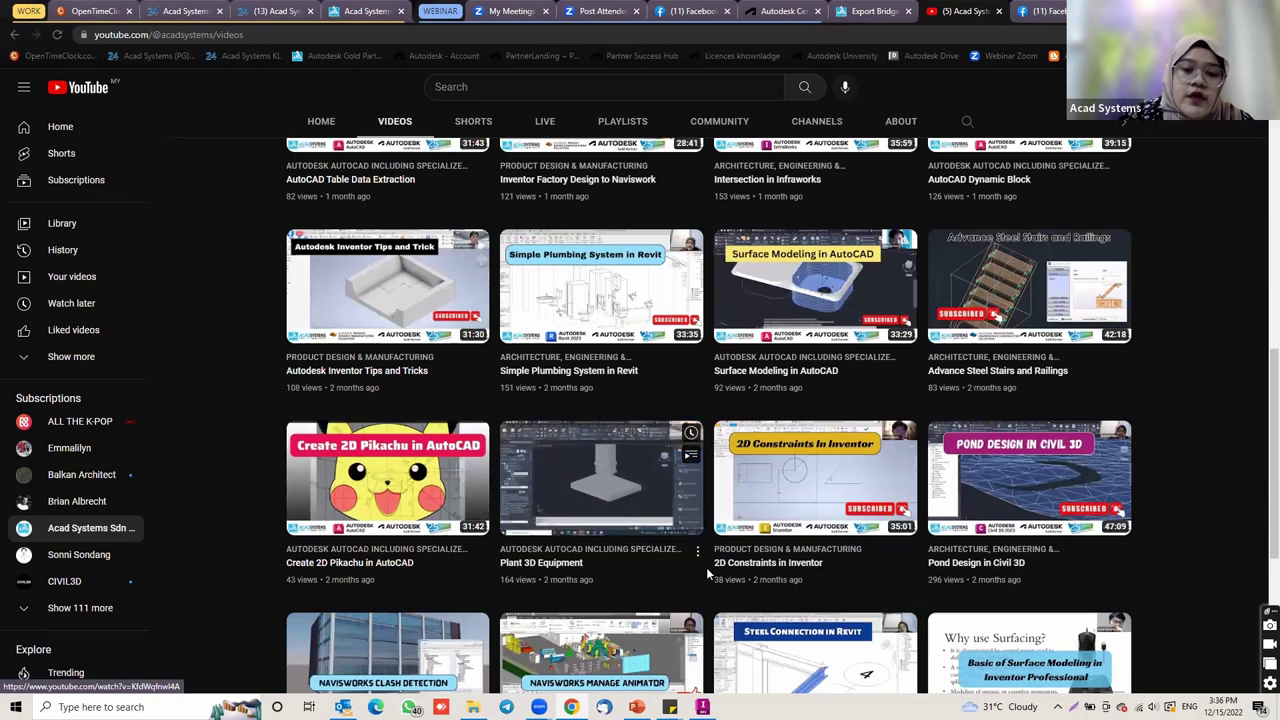
pyautogui.scroll(-1, 705, 567)
pyautogui.scroll(-1, 699, 525)
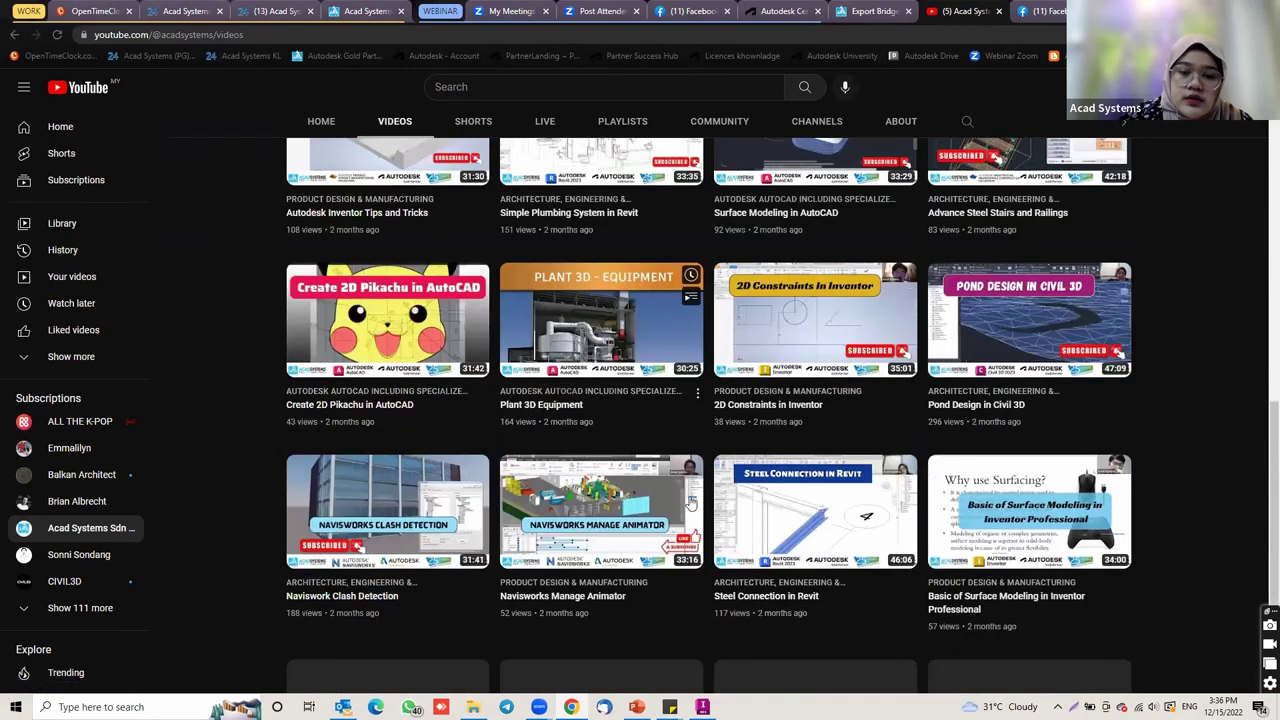
pyautogui.scroll(-1, 663, 497)
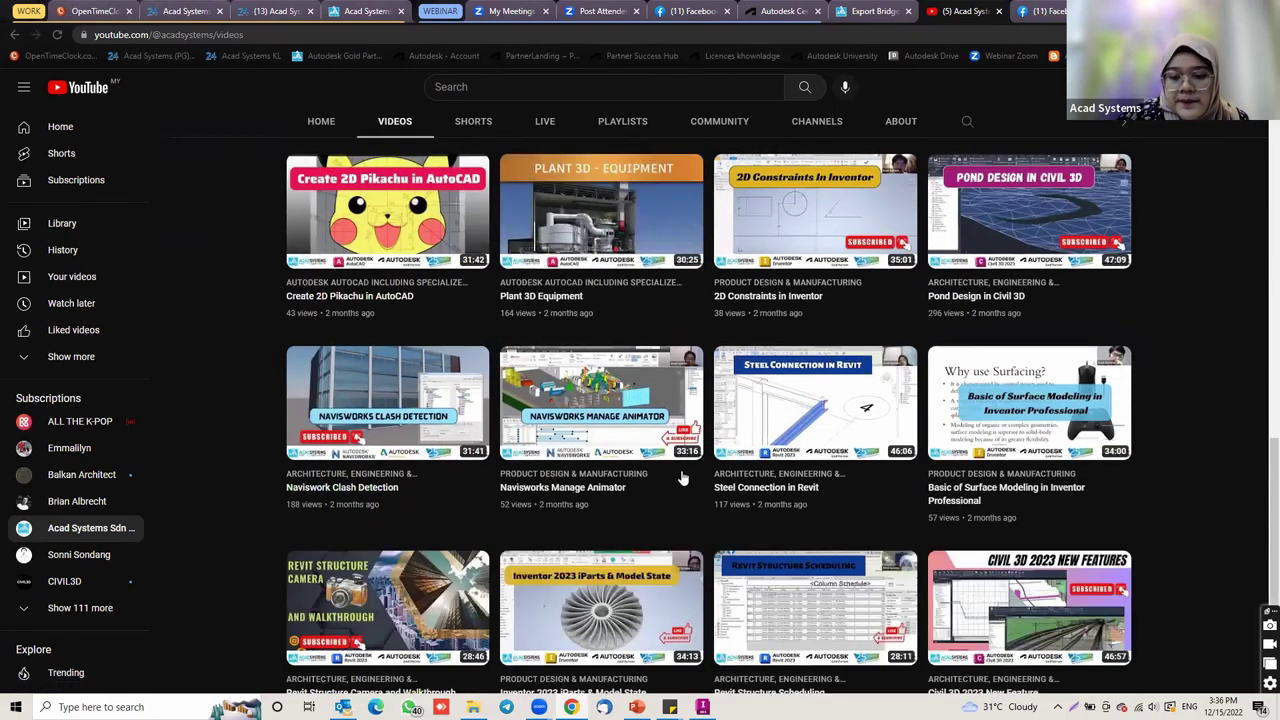
pyautogui.scroll(-1, 680, 470)
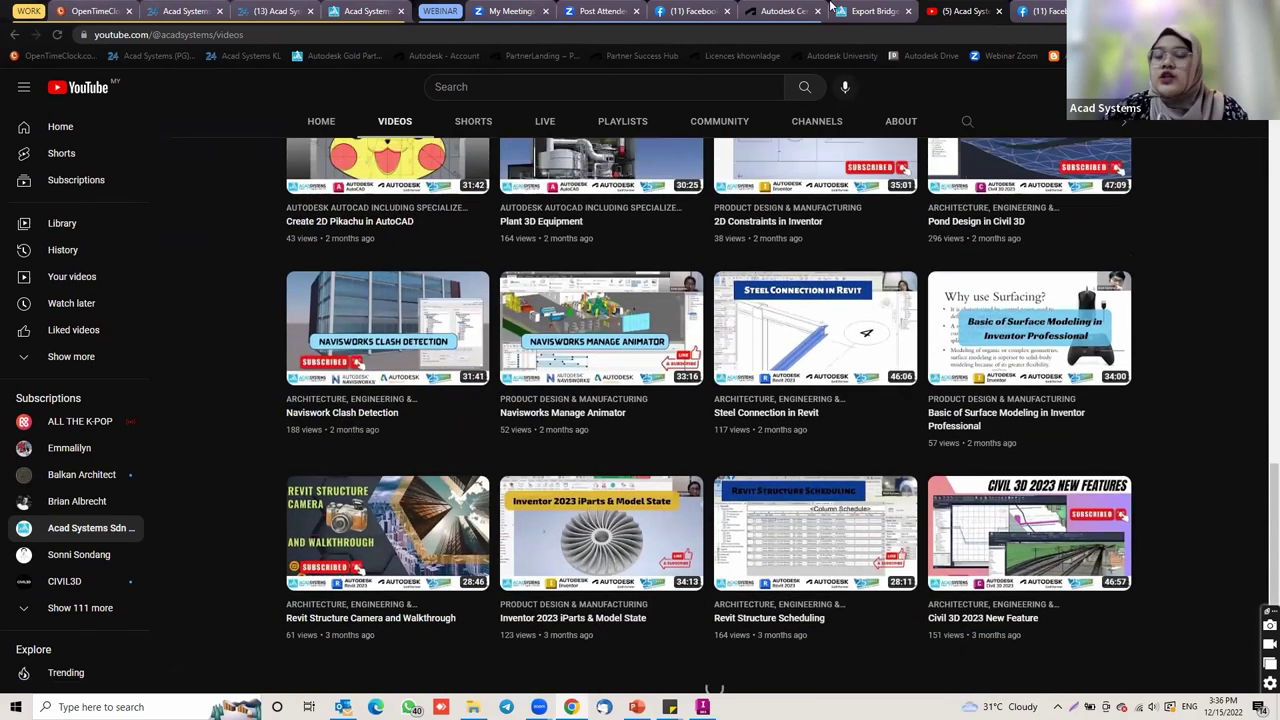
pyautogui.scroll(4, 920, 175)
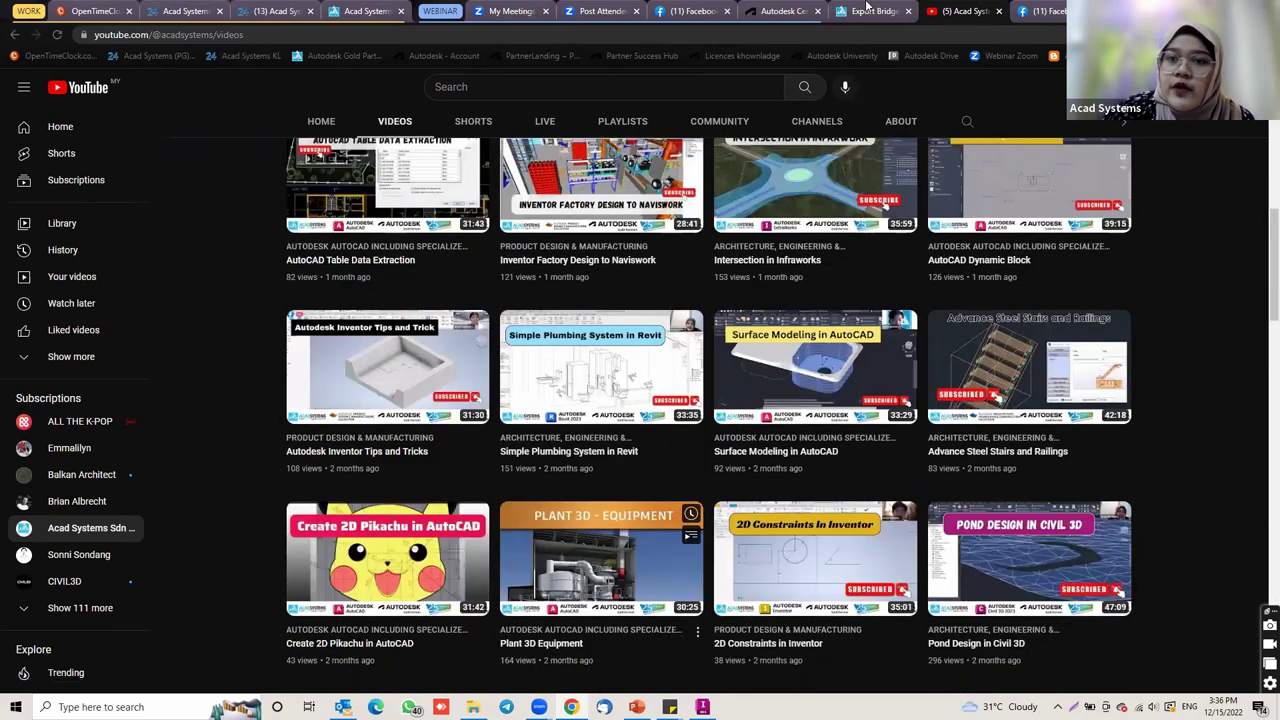
pyautogui.scroll(1, 873, 8)
pyautogui.scroll(1, 752, 621)
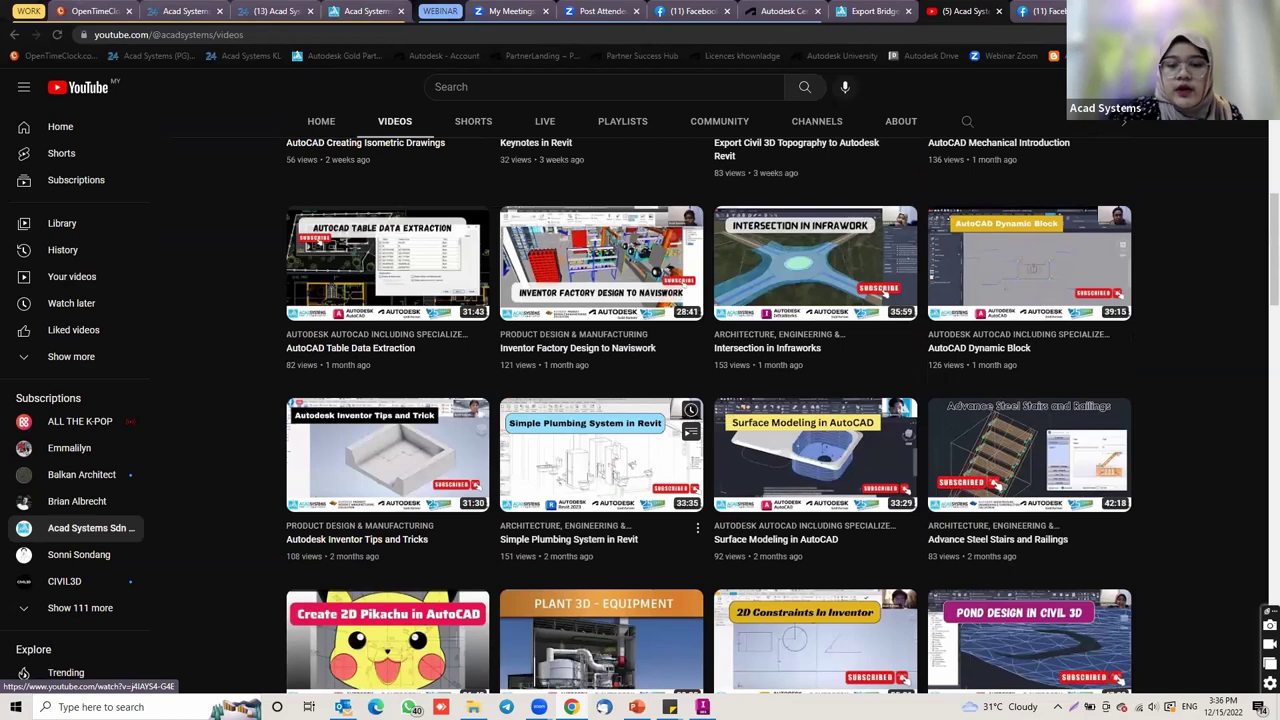
pyautogui.scroll(3, 600, 520)
pyautogui.scroll(1, 657, 521)
# Step: Switch to the bridge in infrawork presentation in PowerPoint and show the closing Thank you slide full screen
pyautogui.click(636, 707)
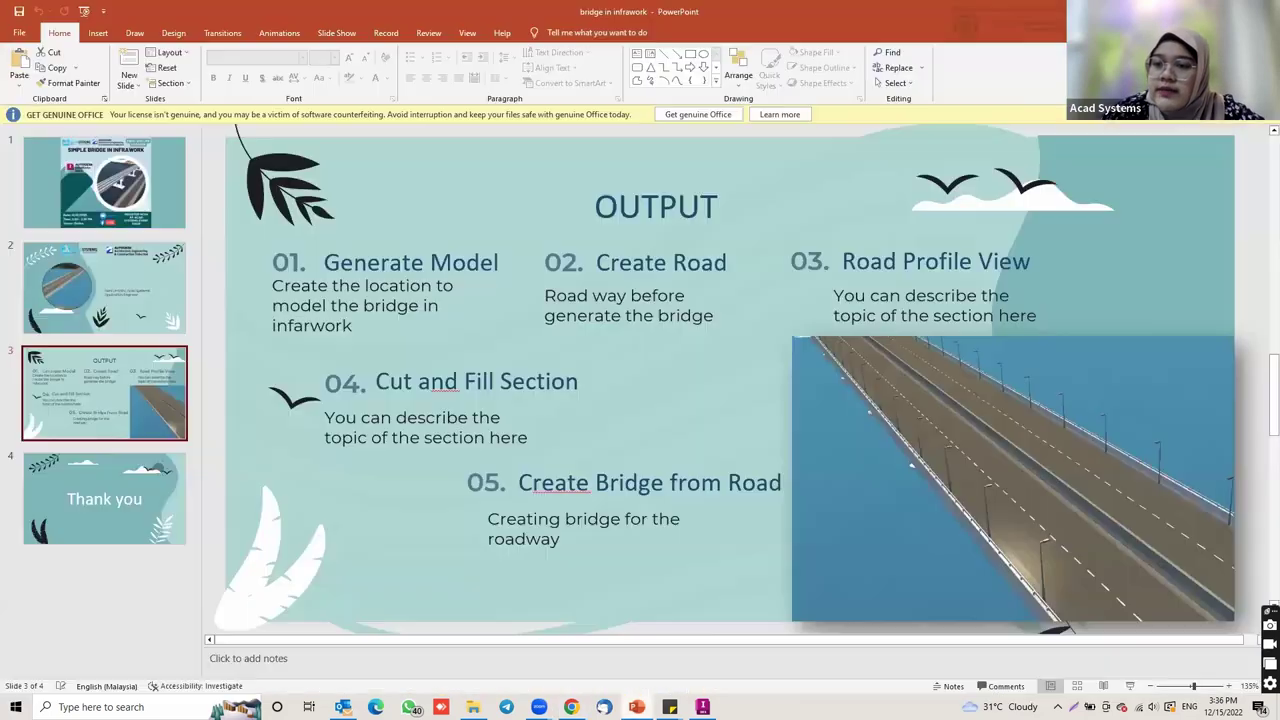
pyautogui.press('Down')
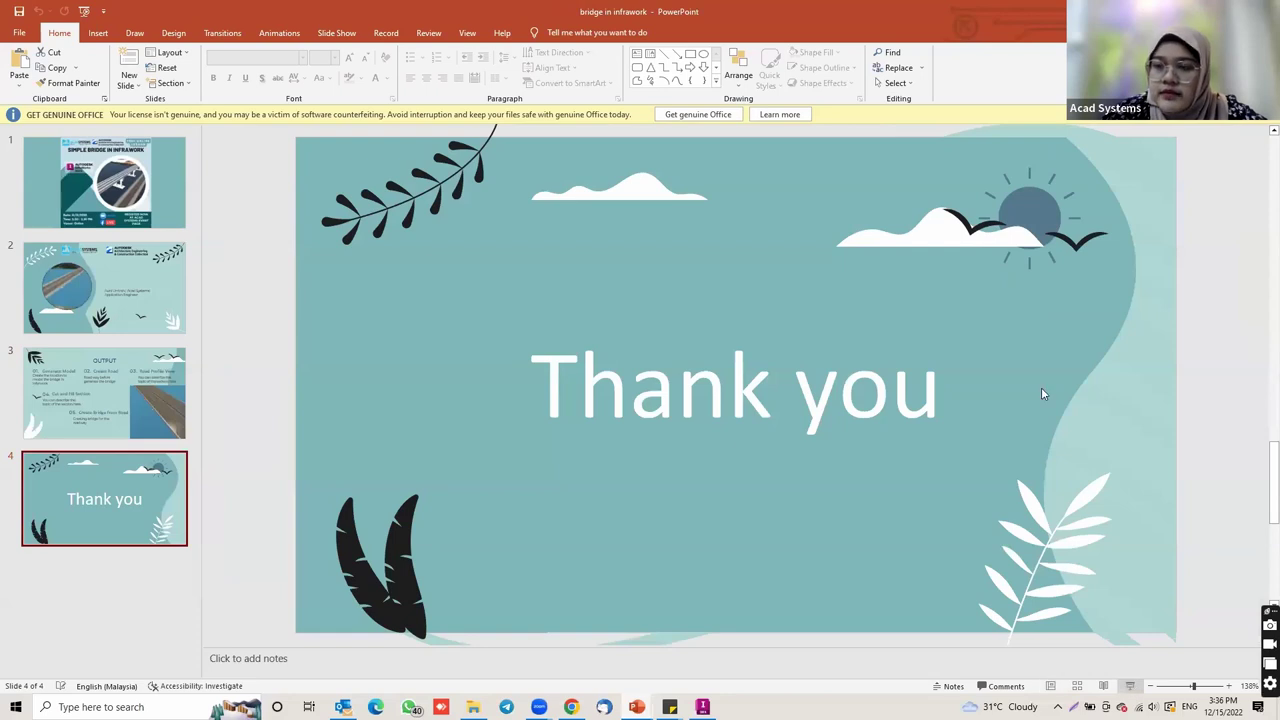
pyautogui.hotkey('shift', 'F5')
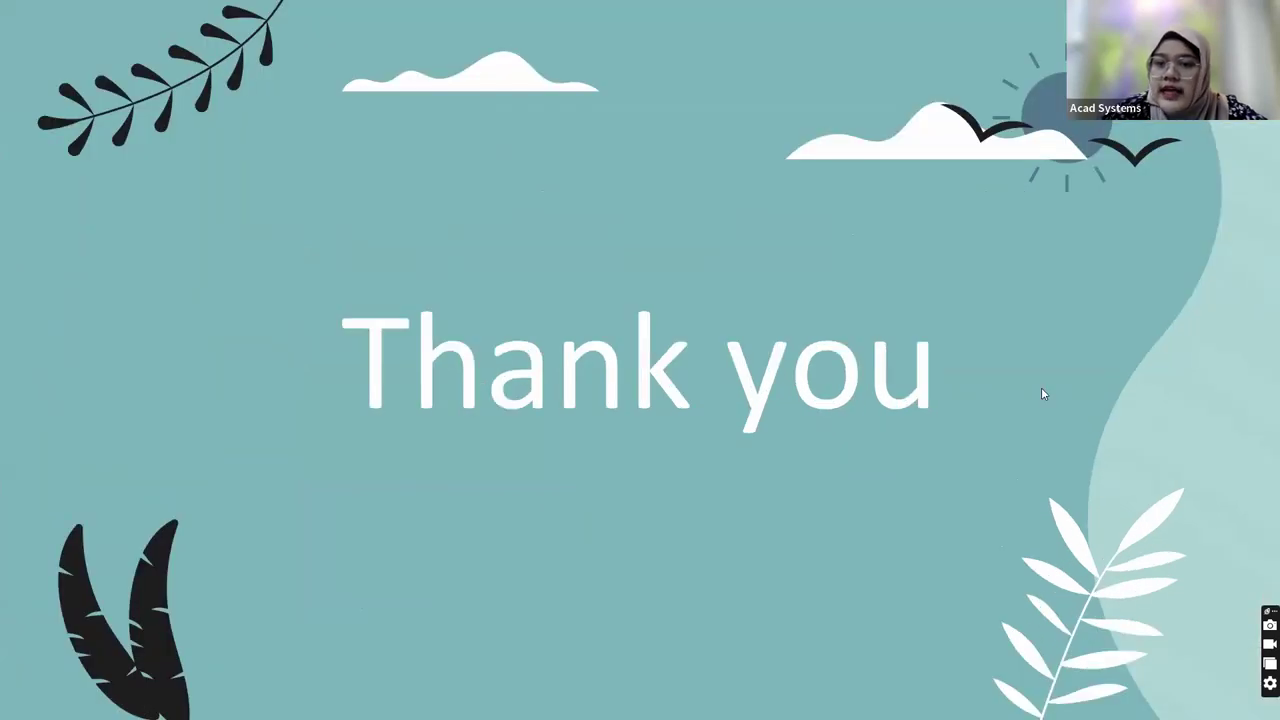